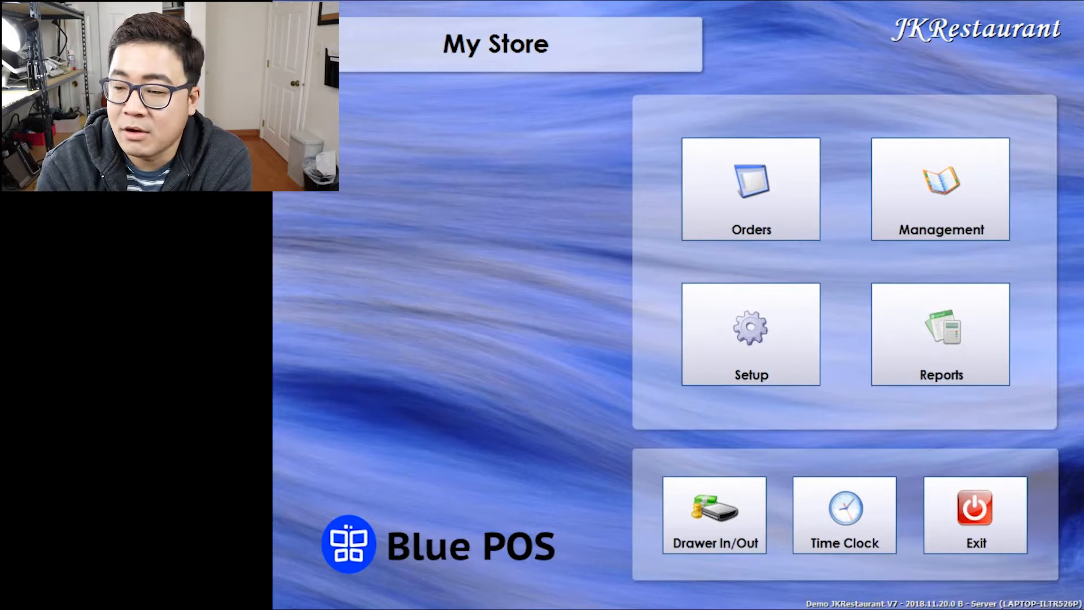
Open the time clock and sign in as Server with the password.
left_click(845, 515)
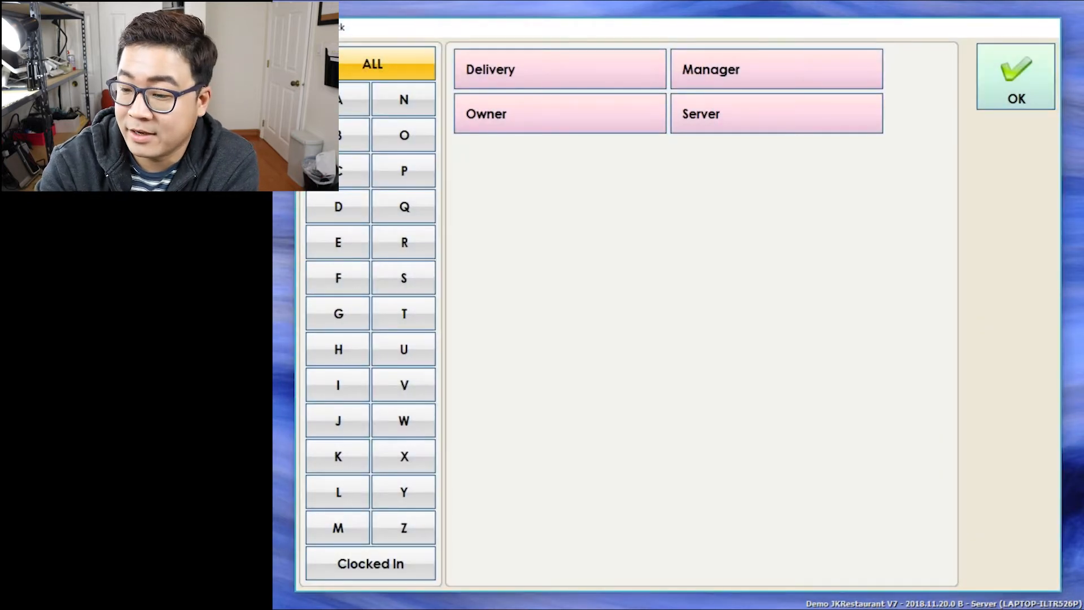
left_click(777, 114)
left_click(760, 357)
left_click(719, 435)
left_click(596, 231)
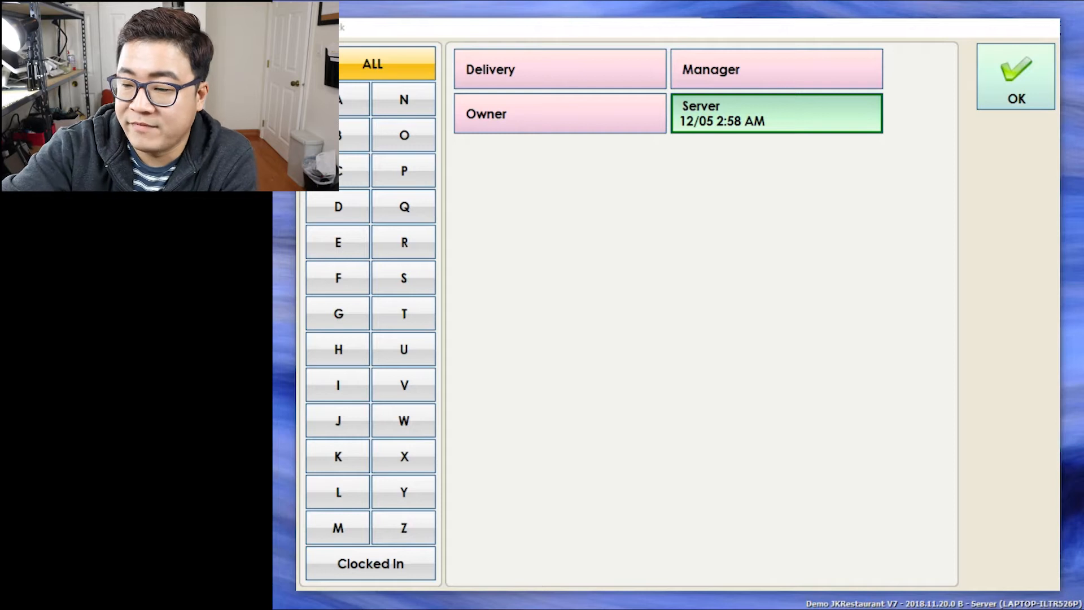
Clock the Server out, completing and saving the drawer-out count.
left_click(776, 114)
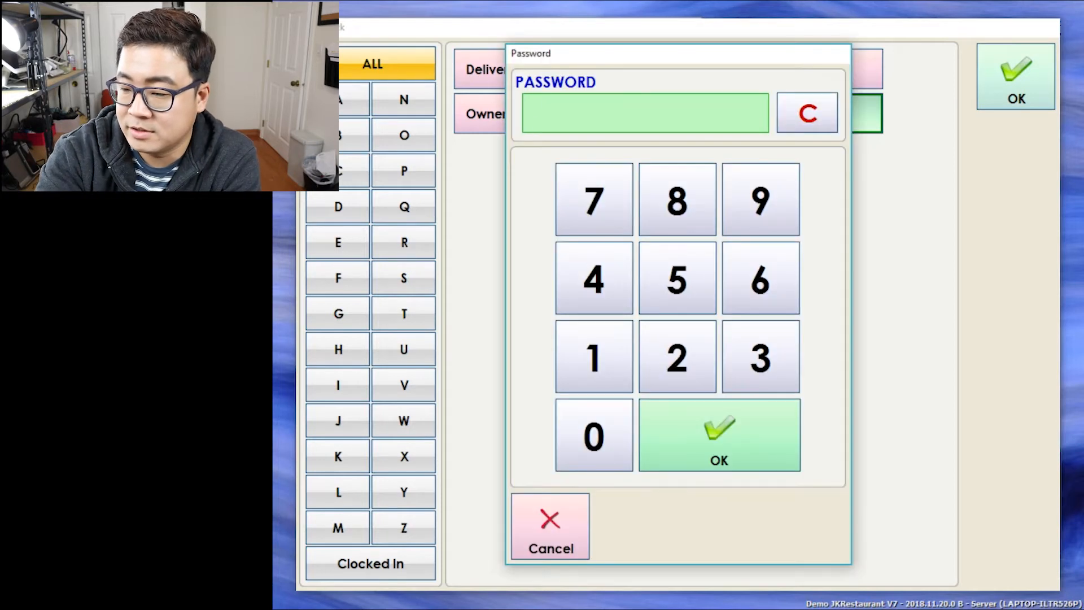
type("1")
key("Return")
left_click(755, 232)
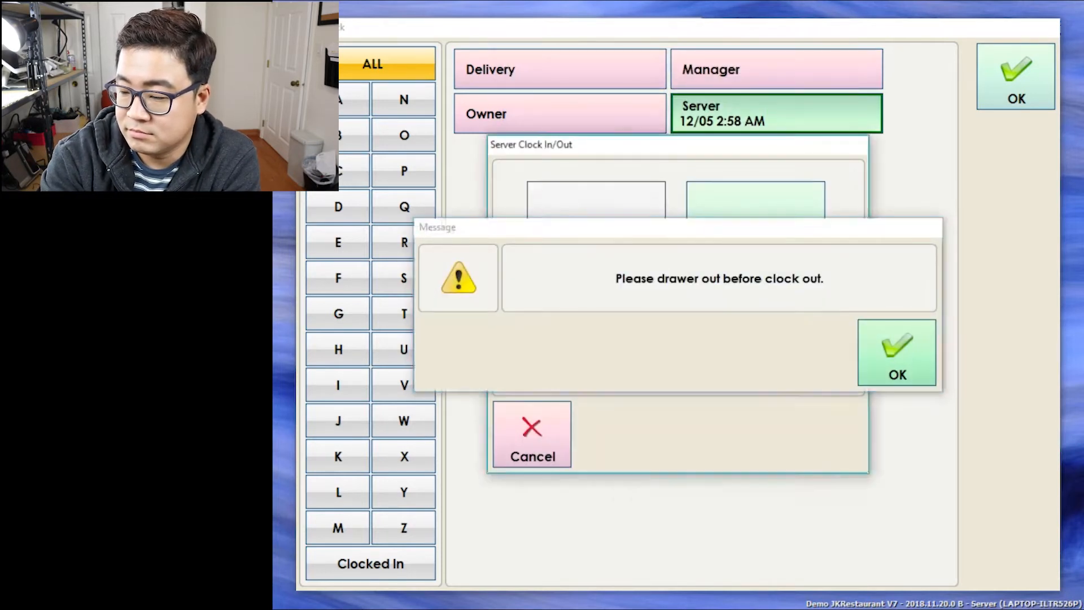
left_click(897, 353)
left_click(1040, 571)
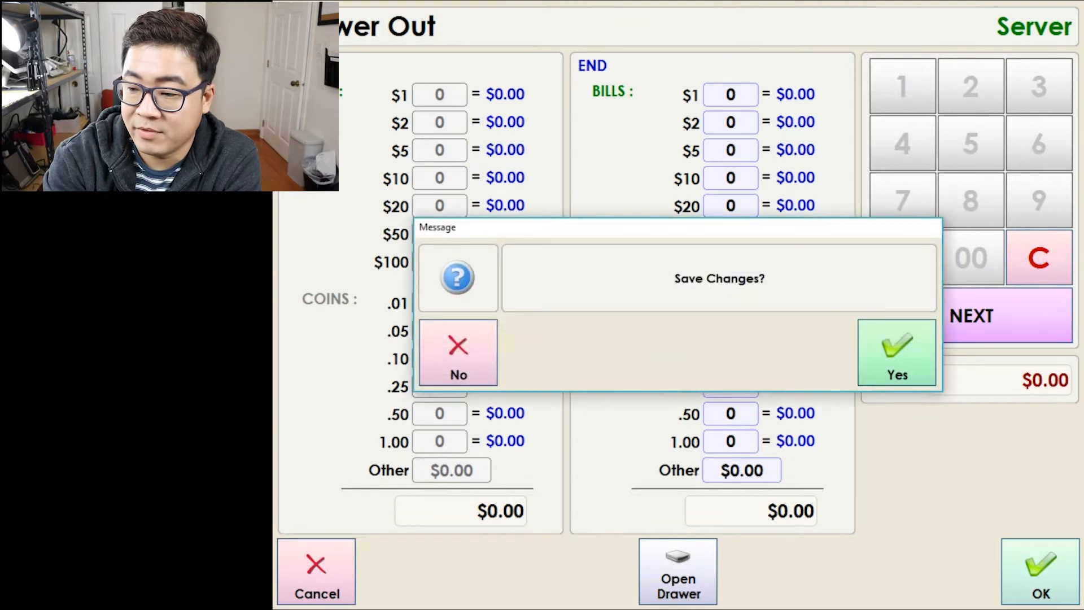
left_click(895, 356)
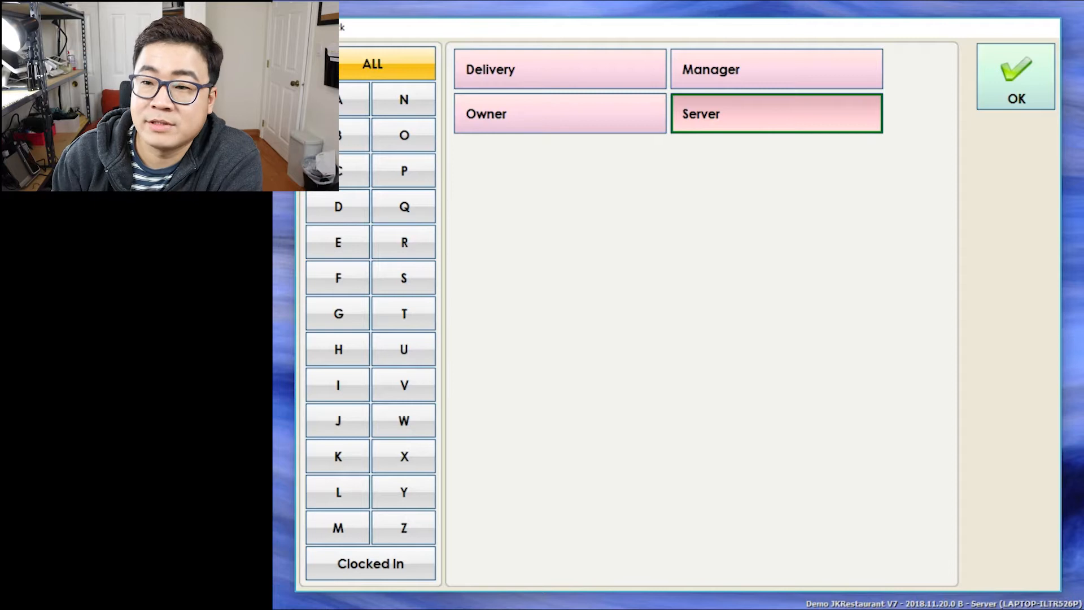
Clock the Server back in at 12/05 2:59 AM and return to the main menu.
left_click(776, 114)
left_click(762, 200)
left_click(719, 435)
left_click(596, 230)
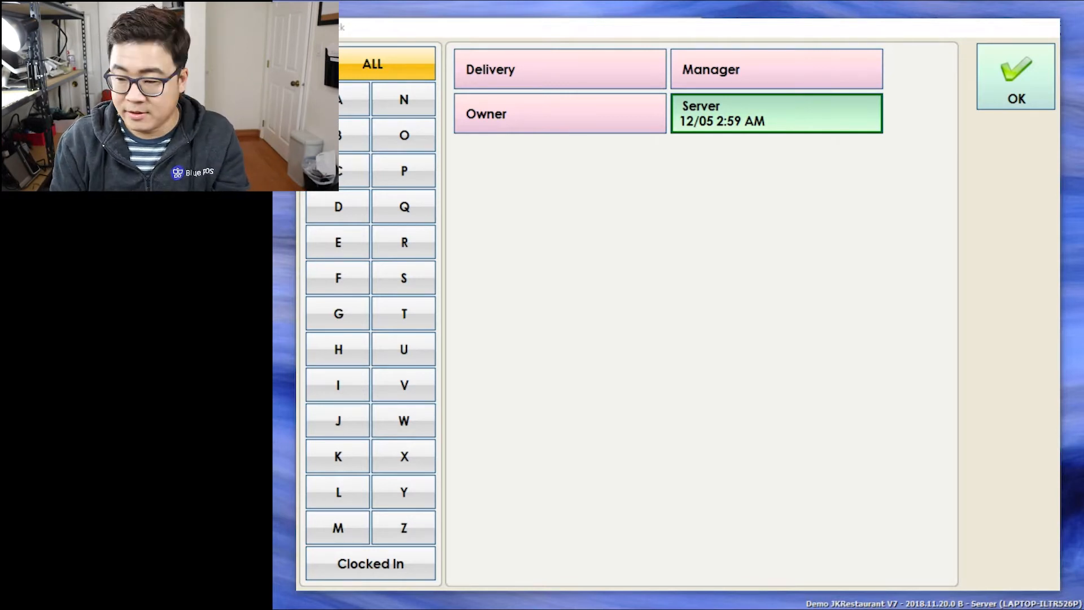
left_click(1016, 77)
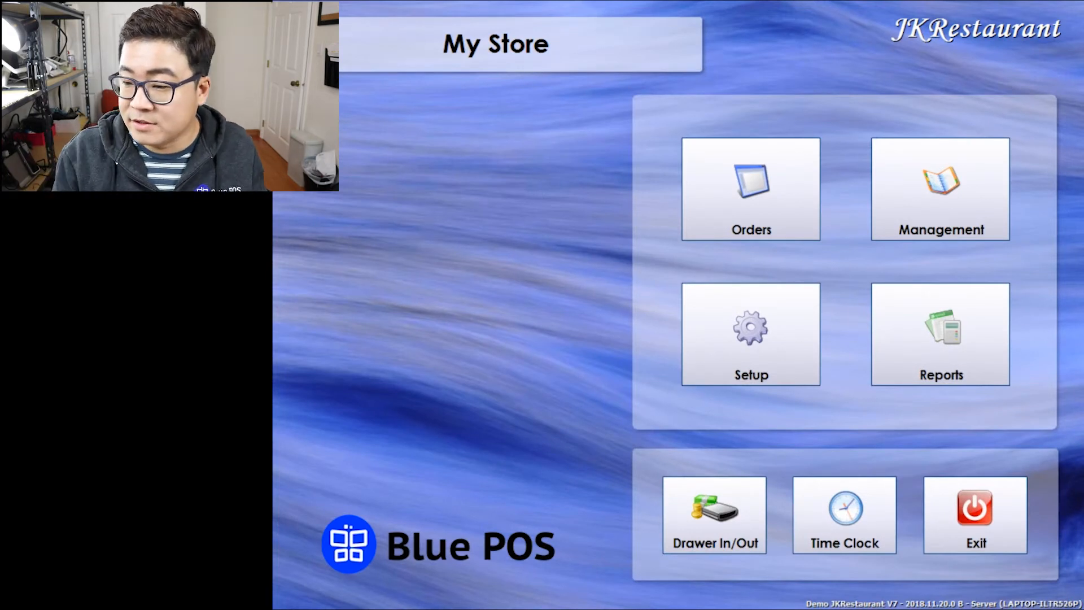
Start a new quick order from Orders, signing in with the Server password.
left_click(751, 189)
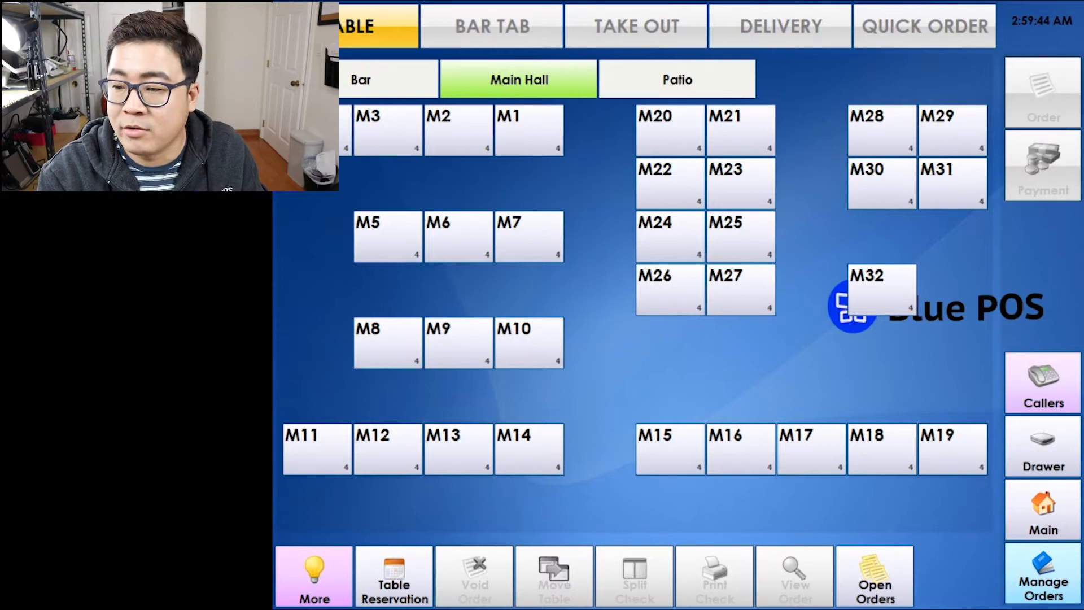
left_click(925, 26)
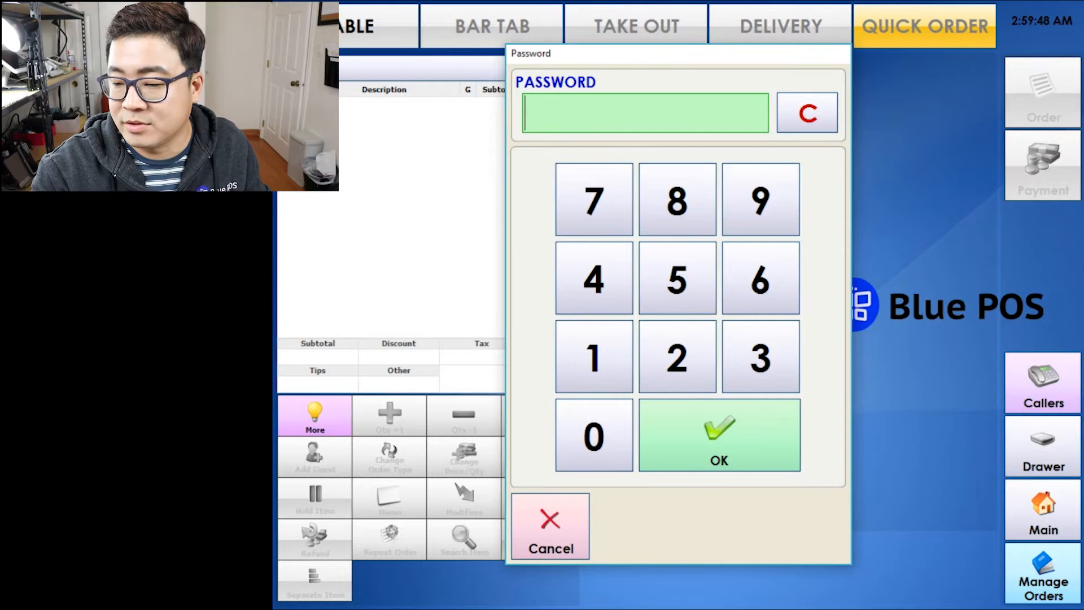
type("1")
key("Return")
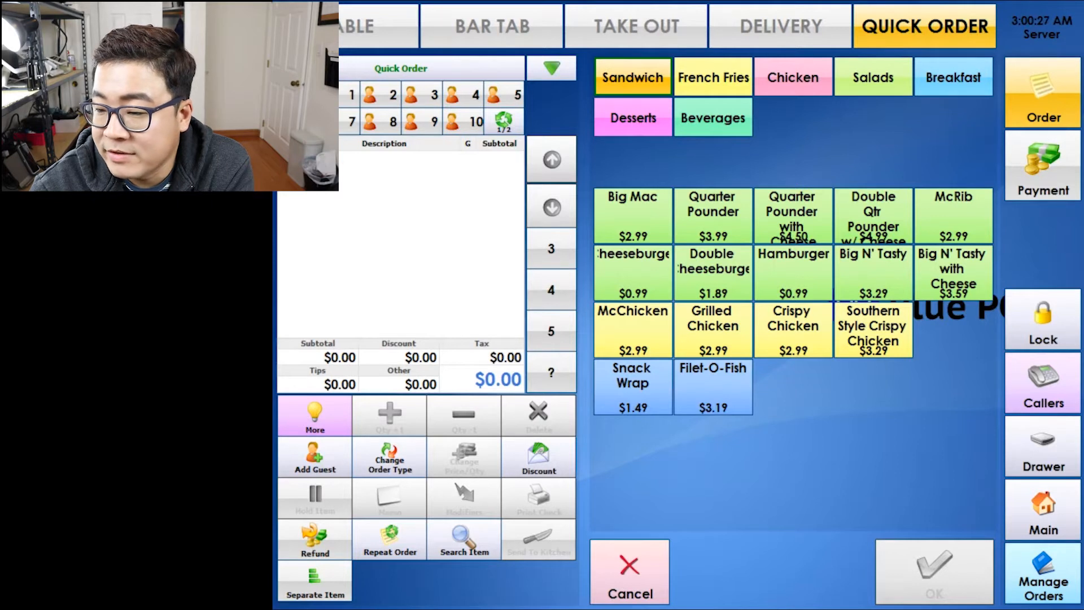
Browse the French Fries, Chicken, Salads, Breakfast, Desserts and Beverages categories, then return to Sandwich.
left_click(713, 77)
left_click(793, 78)
left_click(872, 77)
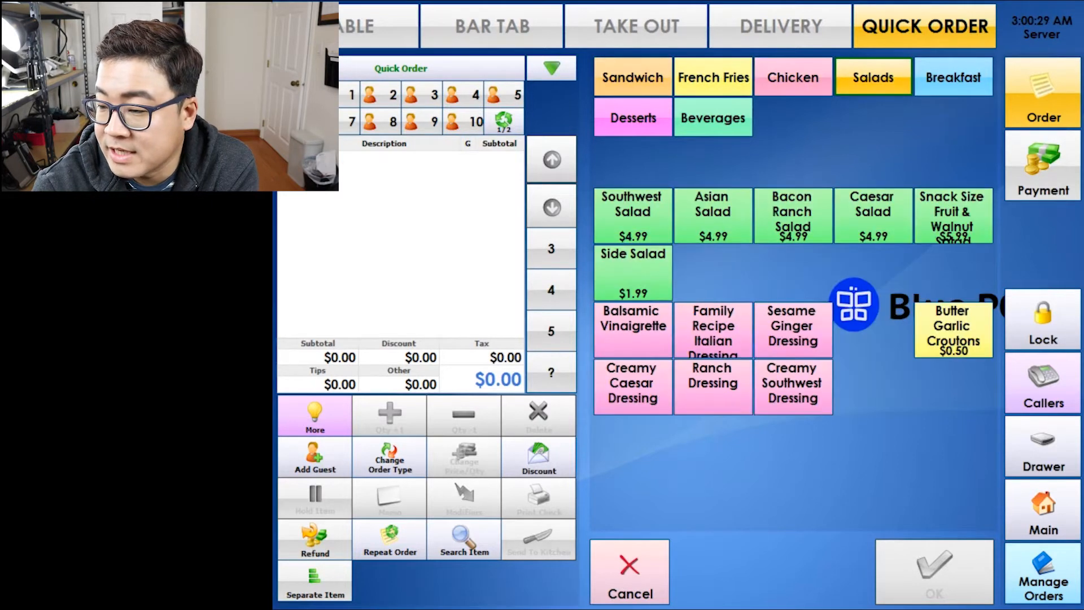
left_click(952, 78)
left_click(633, 118)
left_click(734, 119)
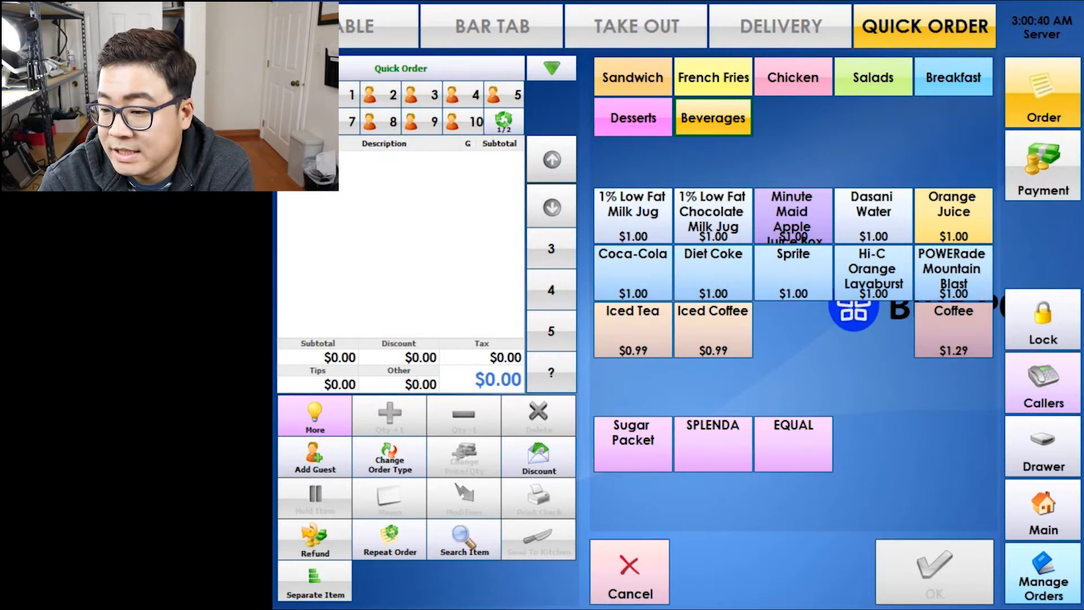
left_click(633, 77)
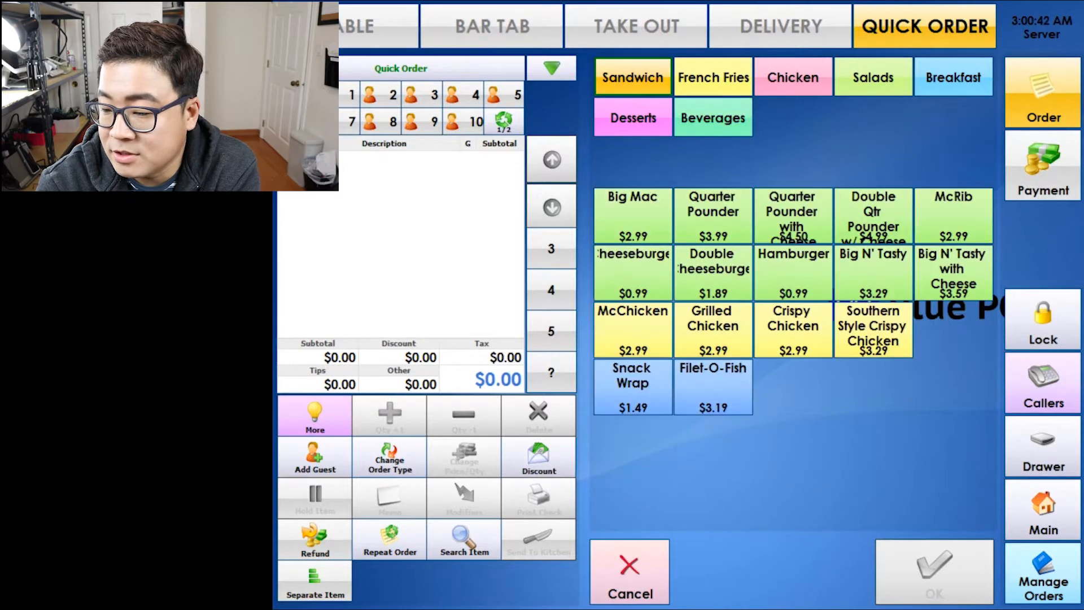
Add Big Mac, Quarter Pounder, McChicken, Hamburger and a Crispy Chicken Club to the order.
left_click(632, 215)
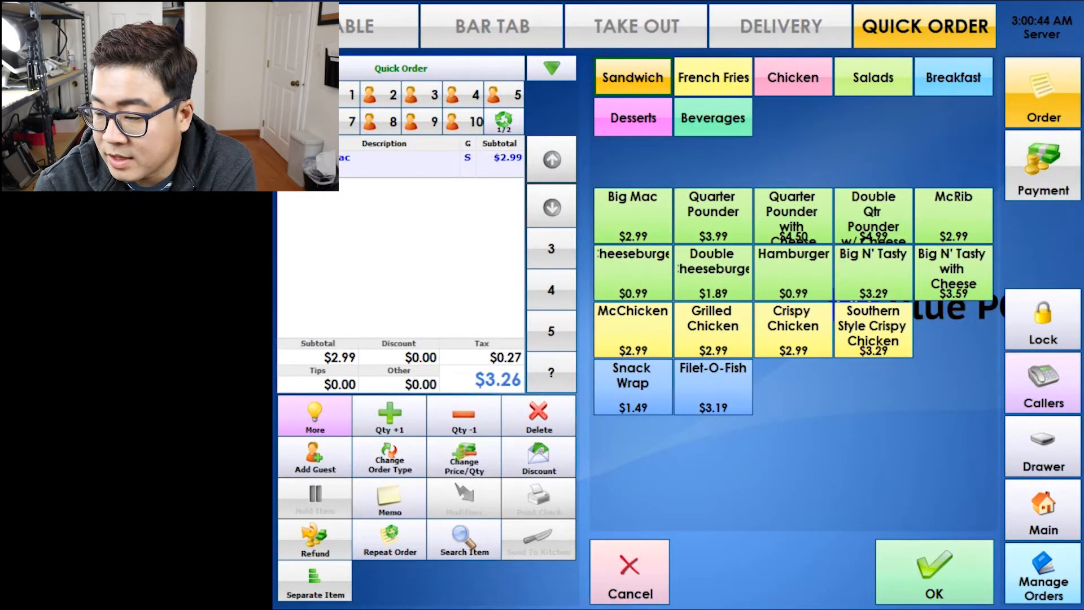
left_click(712, 216)
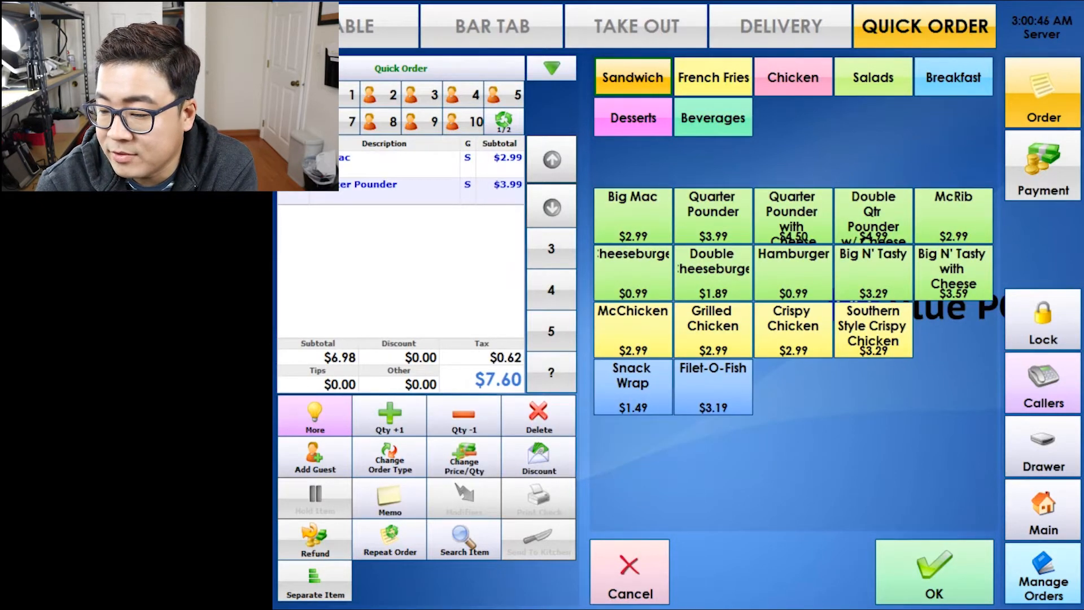
left_click(633, 329)
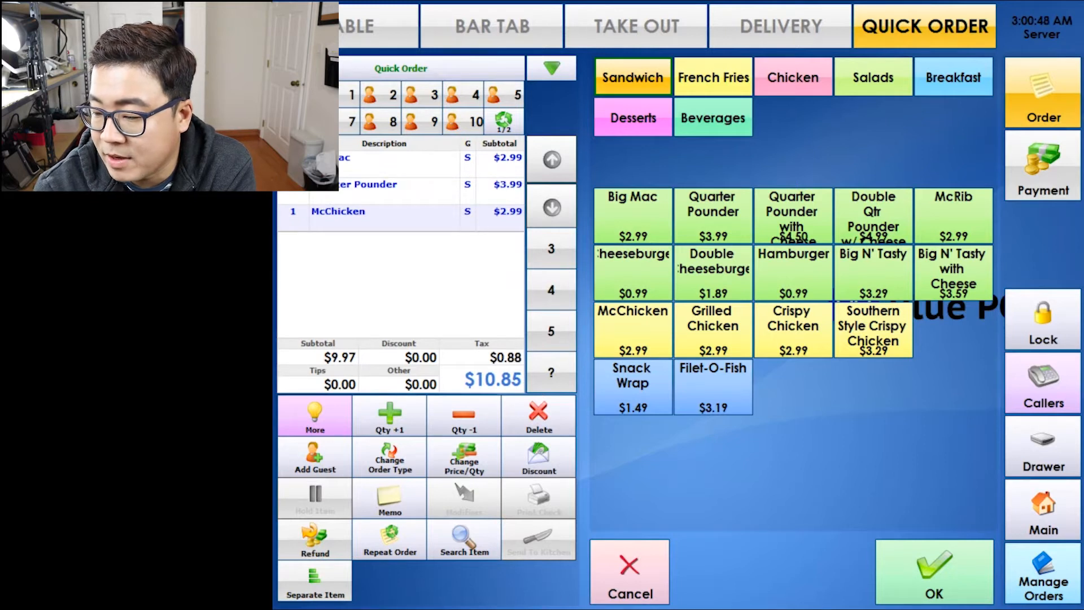
left_click(793, 271)
left_click(793, 327)
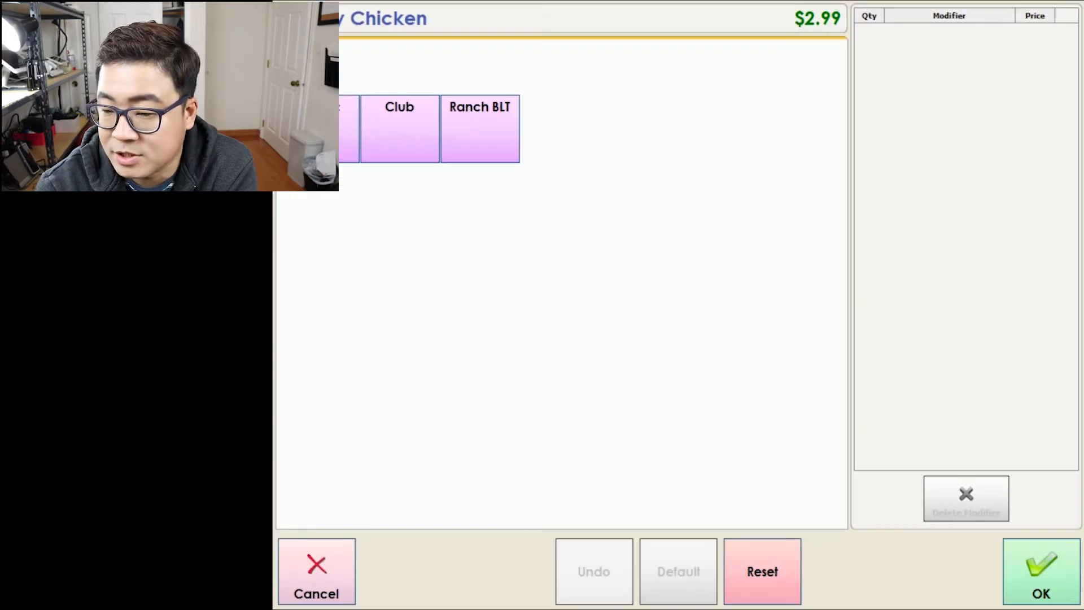
left_click(400, 129)
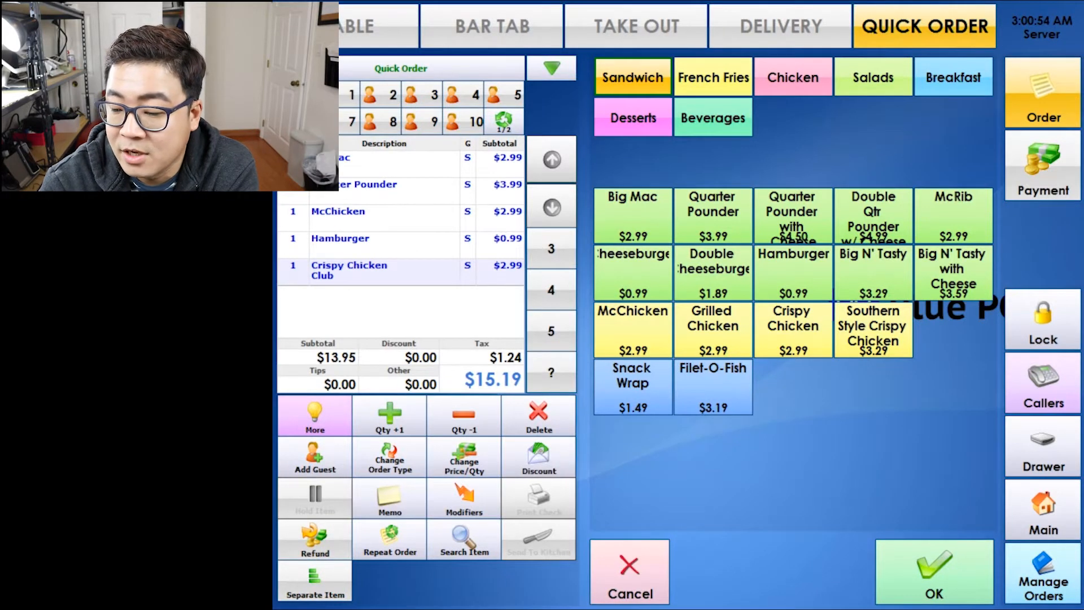
Give the Crispy Chicken Club a 'with mayo' memo.
left_click(390, 497)
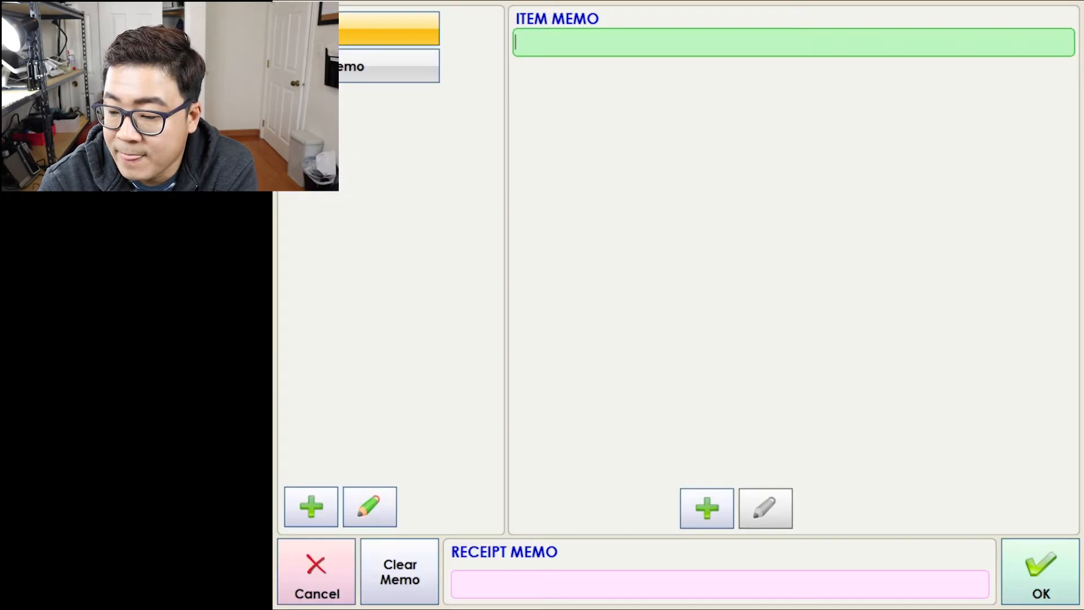
type("j=")
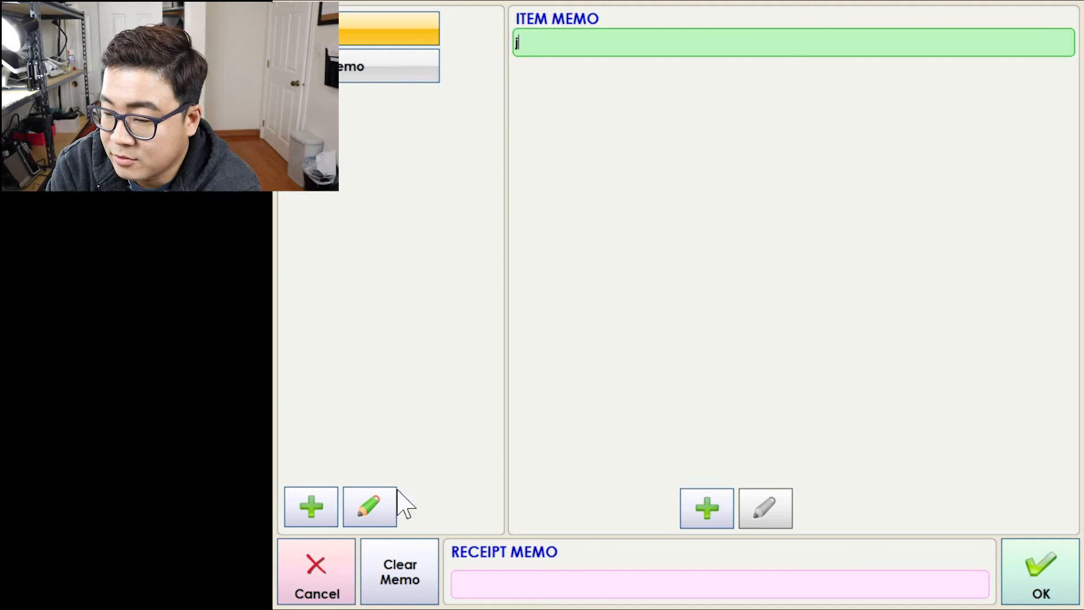
key("BackSpace")
key("BackSpace")
type("with mayo")
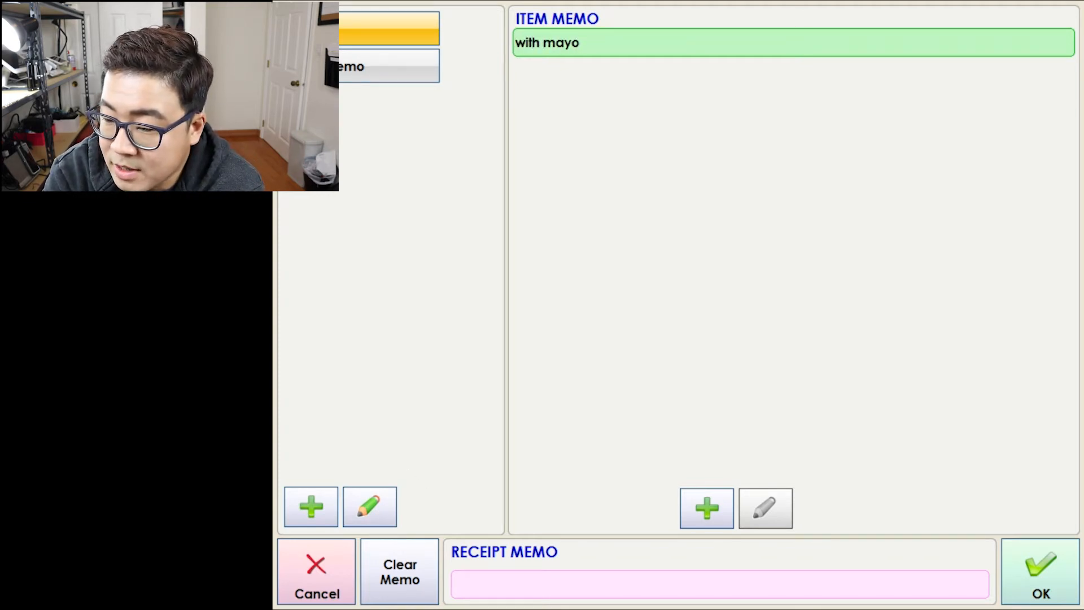
Create an 'extra pickles' memo option priced $1.50 and apply the memos.
left_click(706, 508)
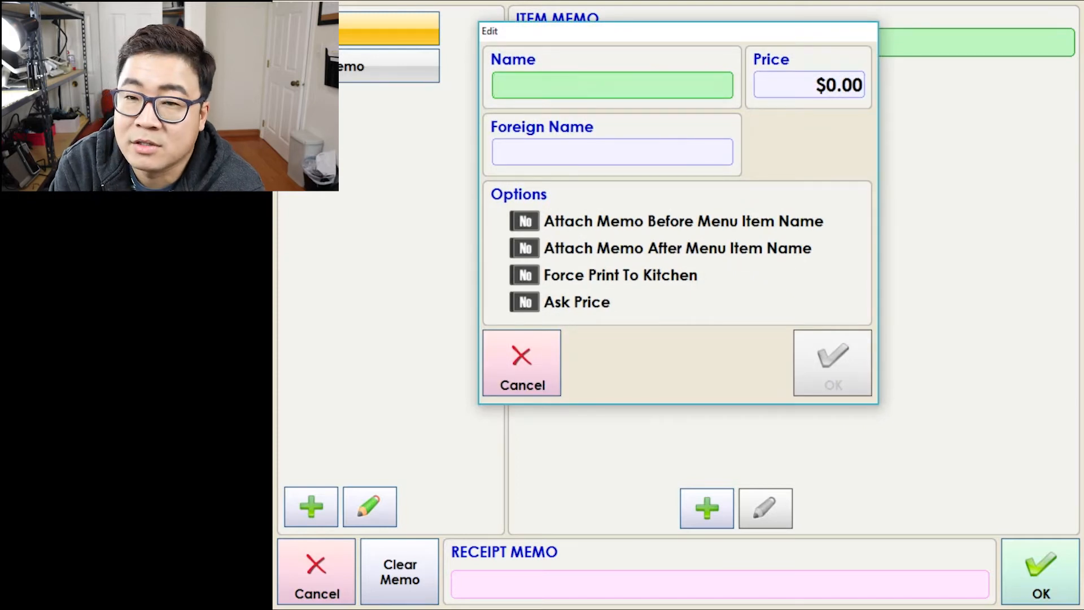
type("extra pic")
type("k;e")
key("BackSpace")
type(";es")
key("BackSpace")
key("BackSpace")
key("BackSpace")
type("les")
key("Tab")
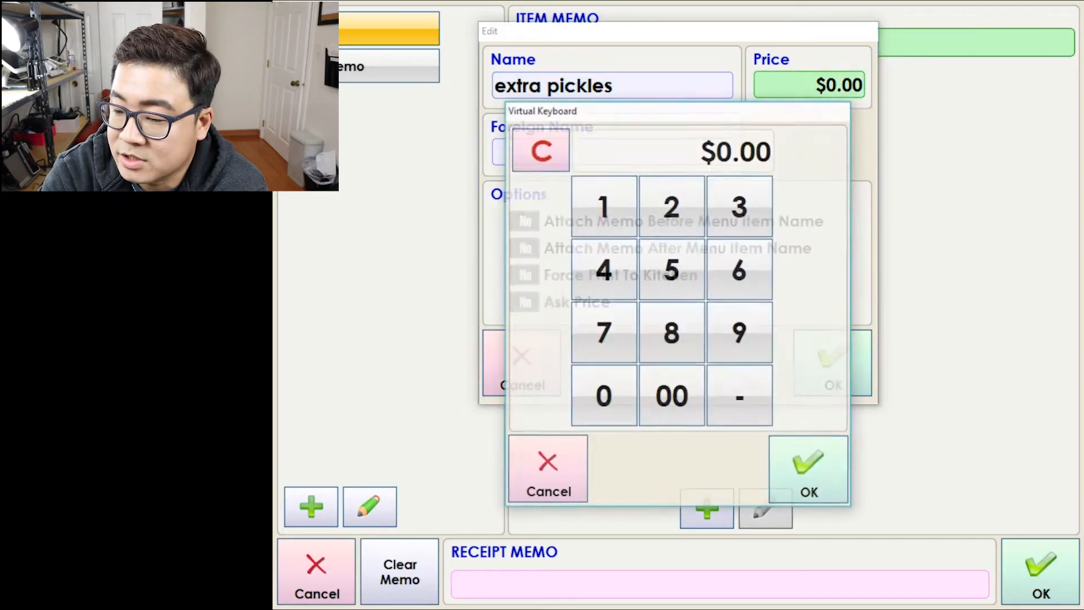
type("150")
key("Return")
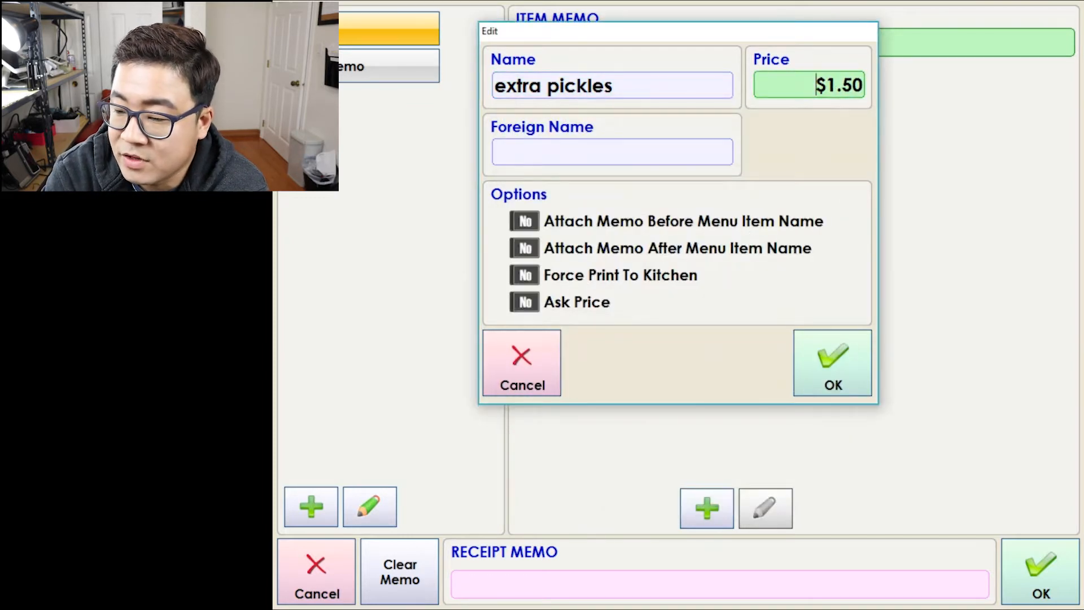
key("Return")
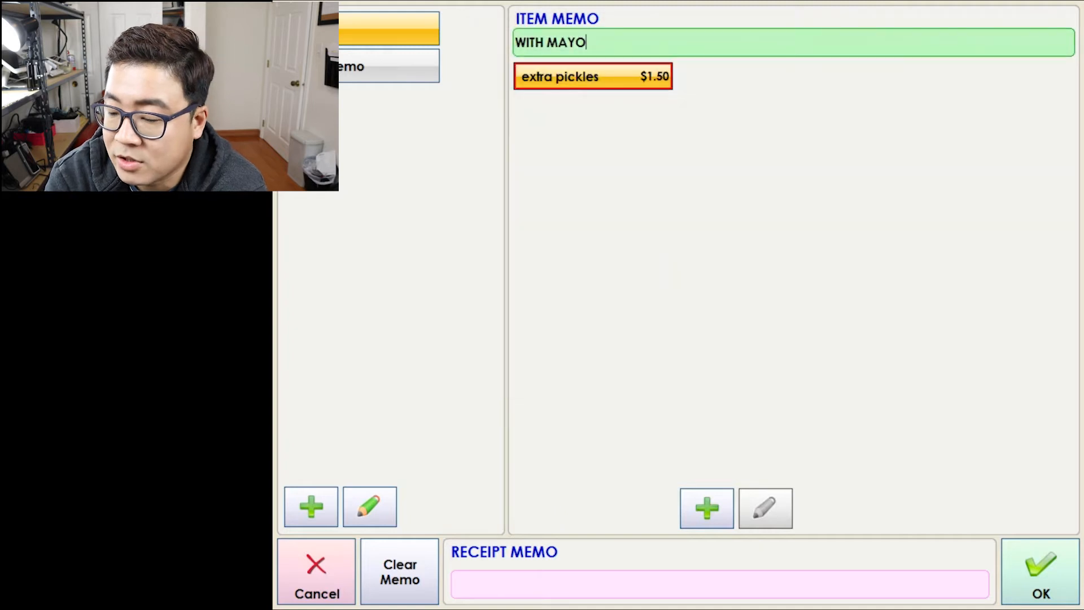
key("Return")
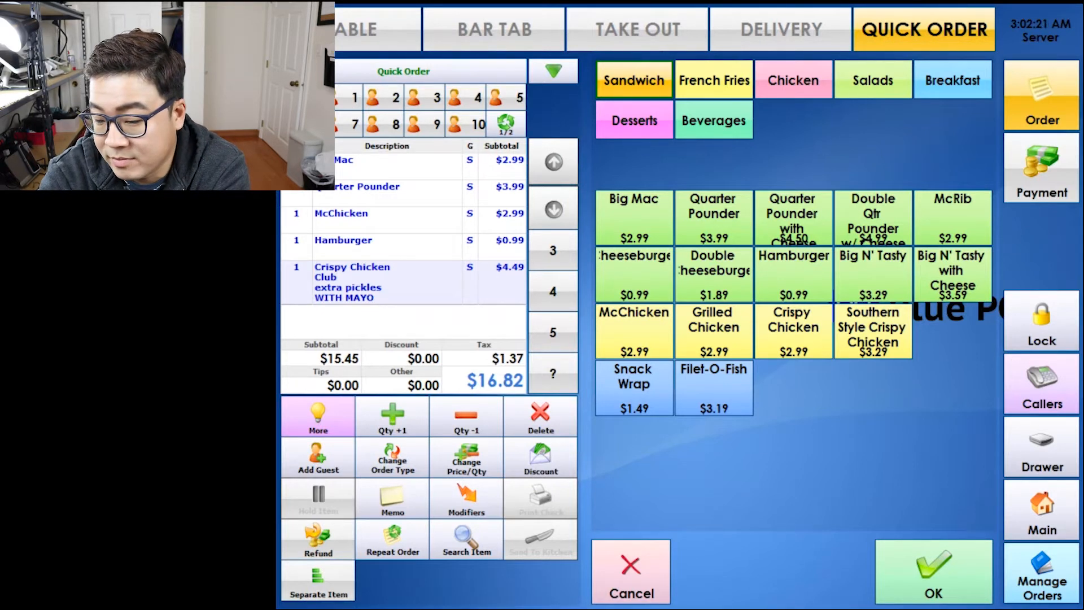
left_click(392, 539)
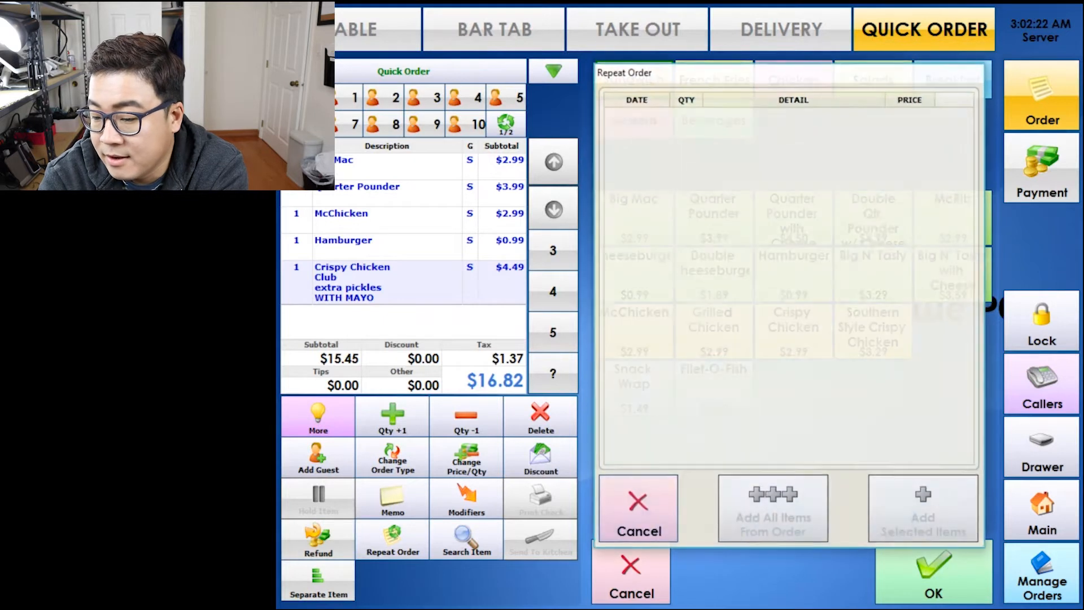
left_click(638, 509)
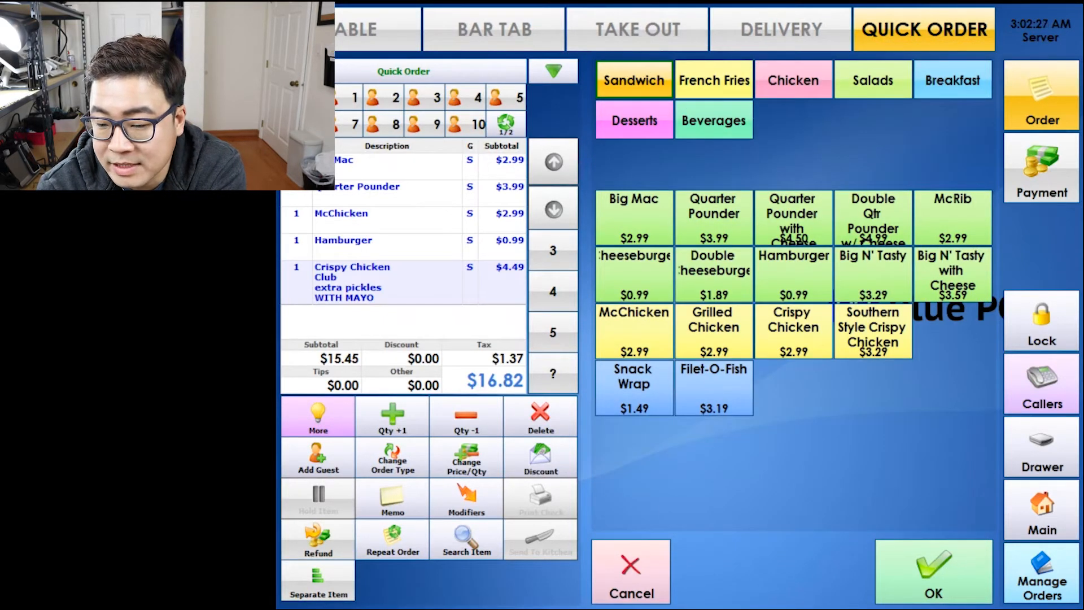
left_click(392, 416)
left_click(466, 417)
left_click(393, 417)
left_click(466, 416)
left_click(392, 416)
left_click(467, 417)
left_click(392, 417)
left_click(467, 417)
left_click(392, 416)
left_click(466, 417)
left_click(393, 417)
left_click(467, 417)
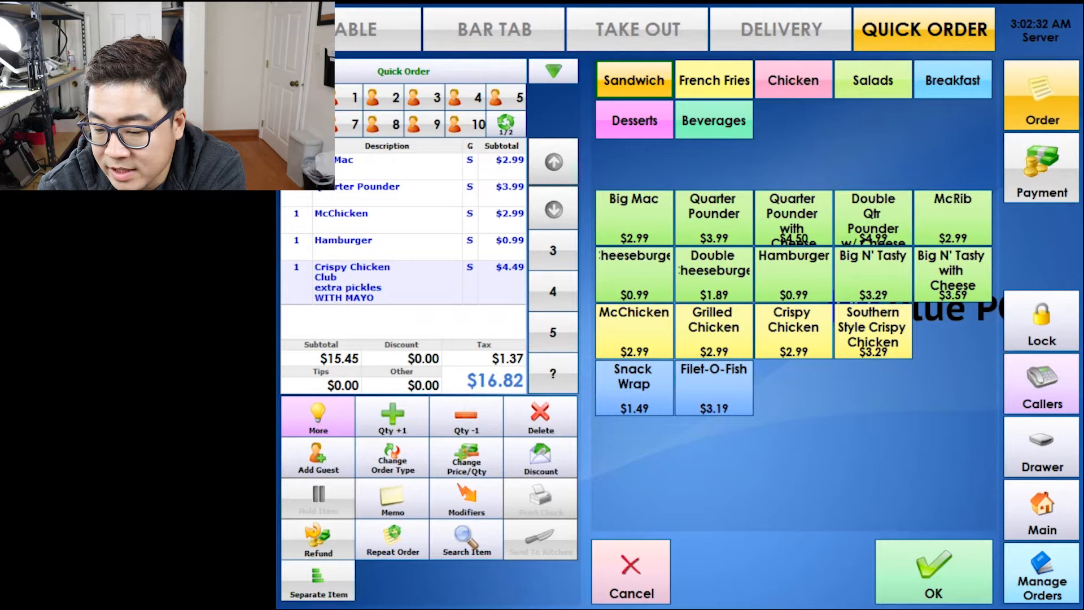
left_click(541, 457)
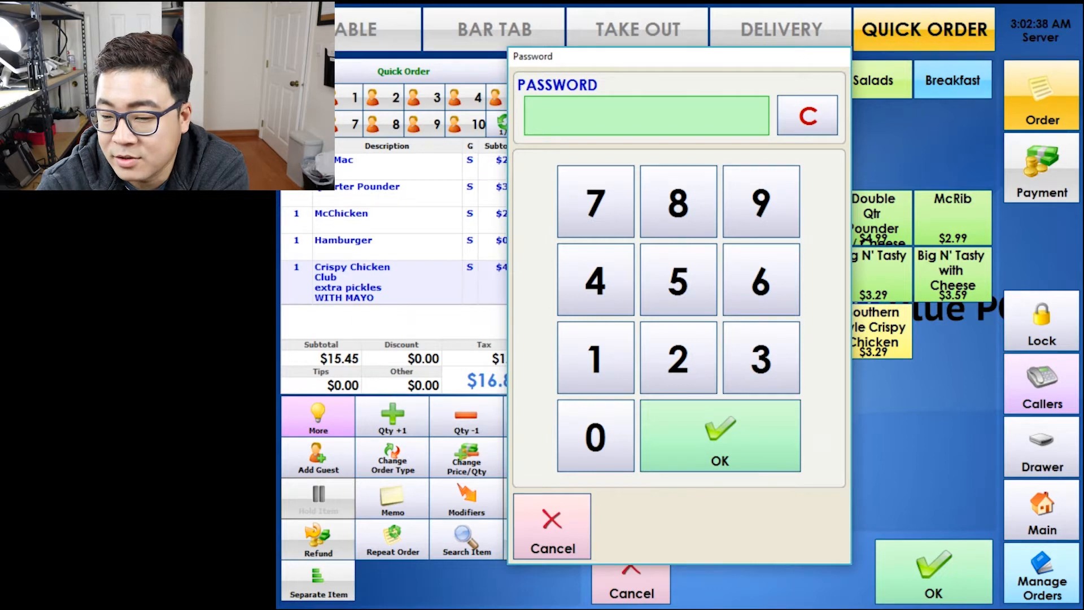
left_click(596, 436)
left_click(720, 436)
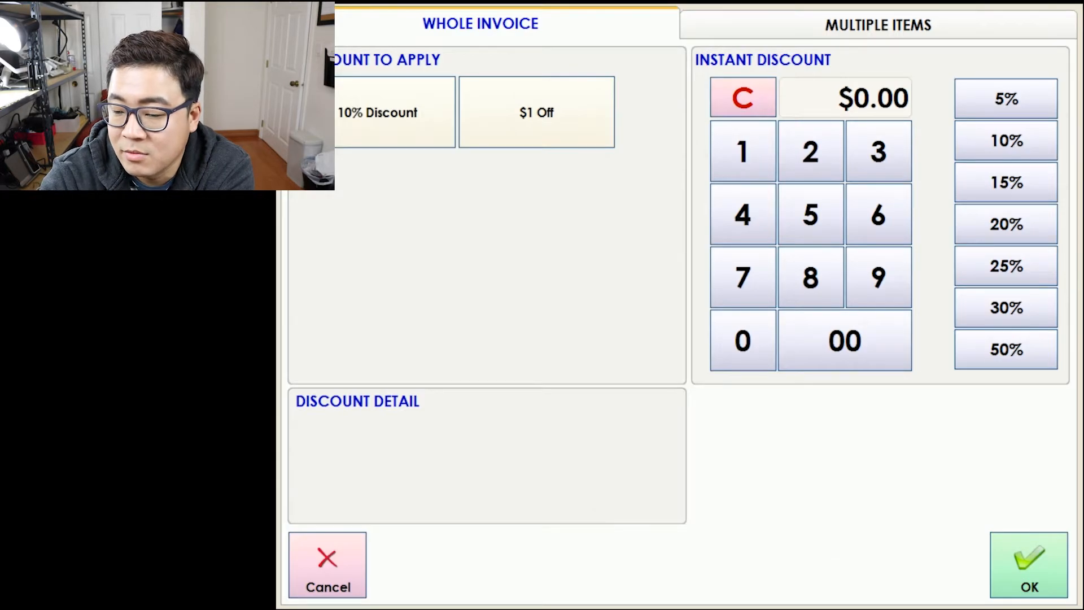
left_click(373, 120)
left_click(384, 115)
left_click(556, 105)
left_click(556, 105)
left_click(327, 565)
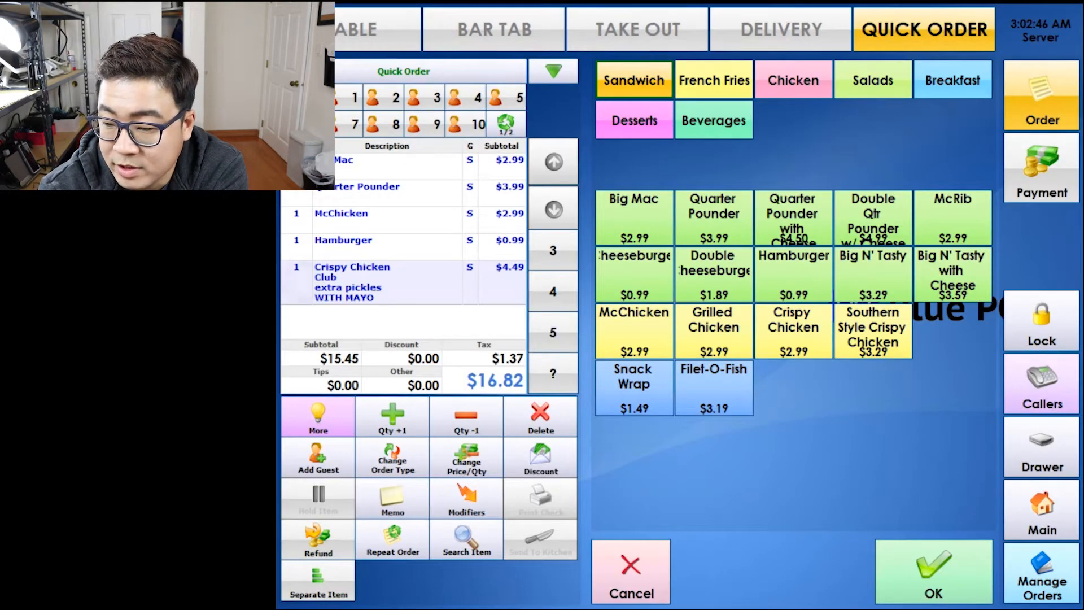
Set the Crispy Chicken Club quantity to 20.
left_click(466, 458)
left_click(641, 223)
left_click(574, 412)
left_click(825, 523)
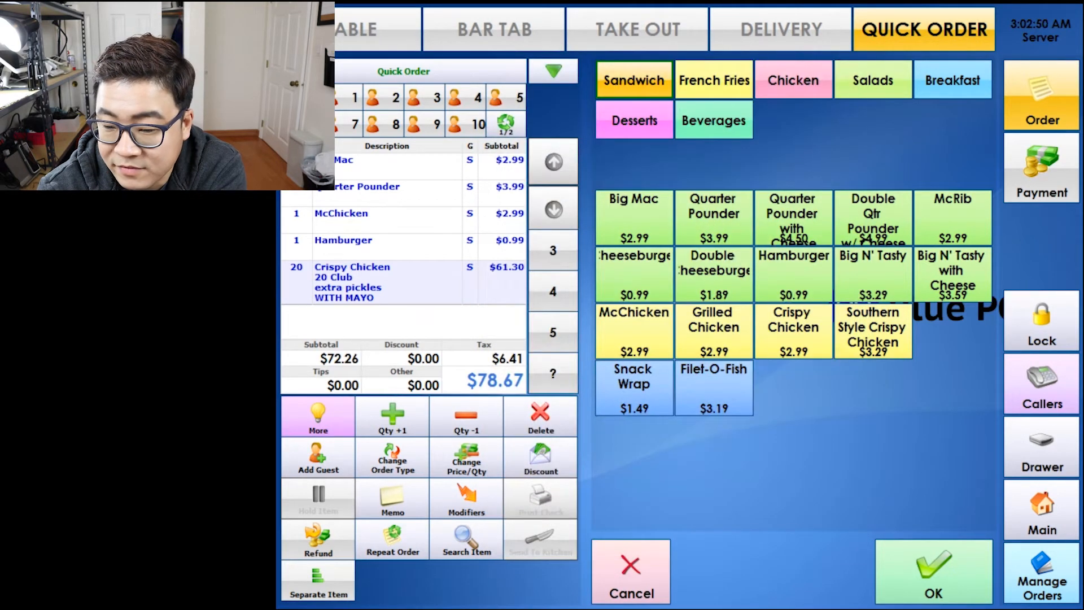
Change the line price to $50.00 with the reason 'bulk order'.
left_click(467, 458)
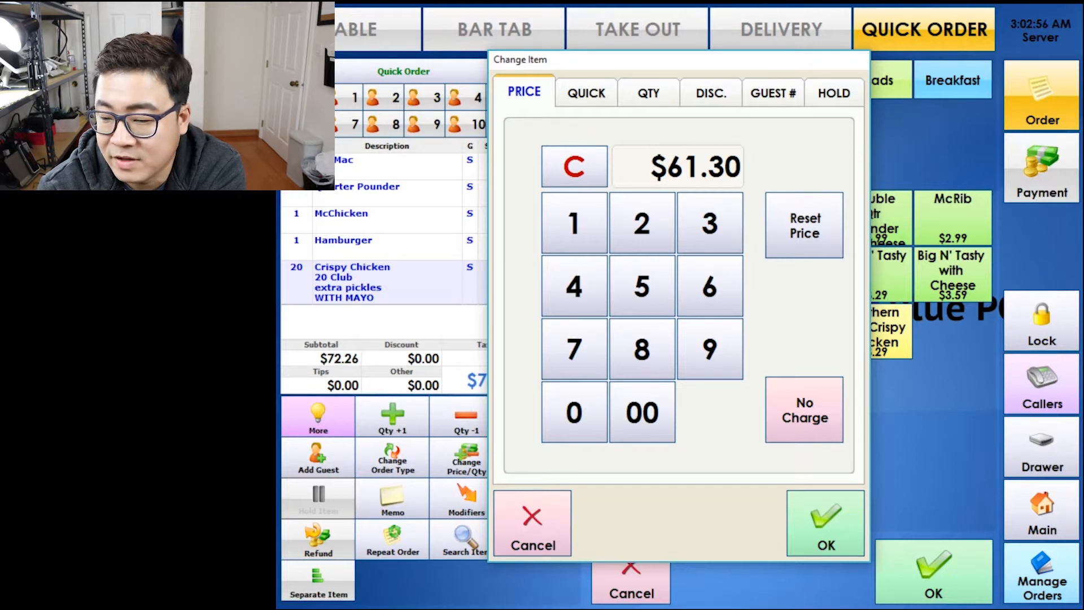
left_click(641, 286)
left_click(574, 412)
left_click(641, 412)
left_click(826, 524)
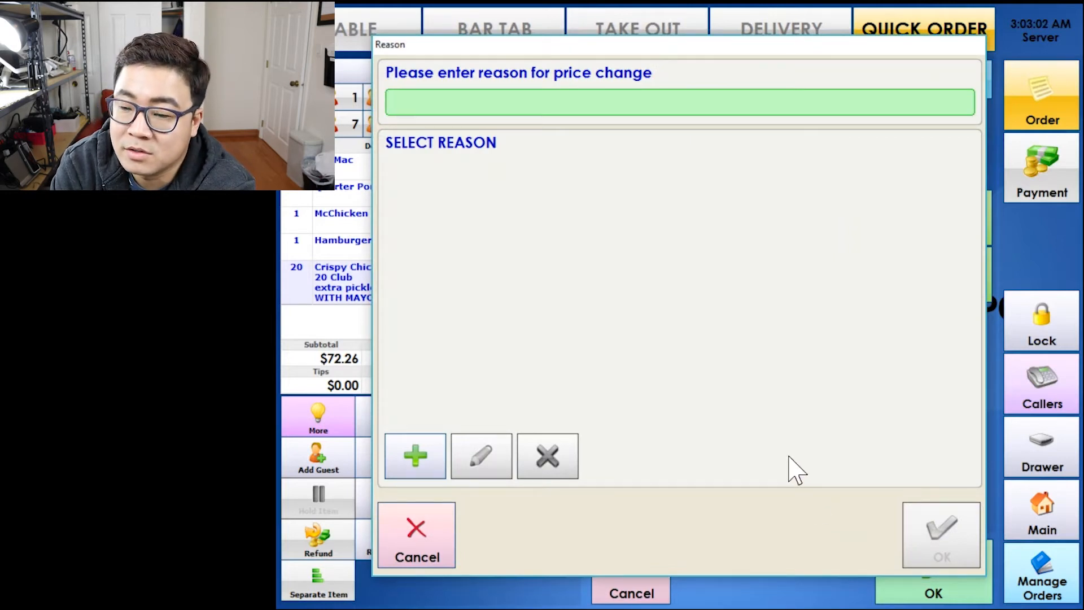
type("bulk orde")
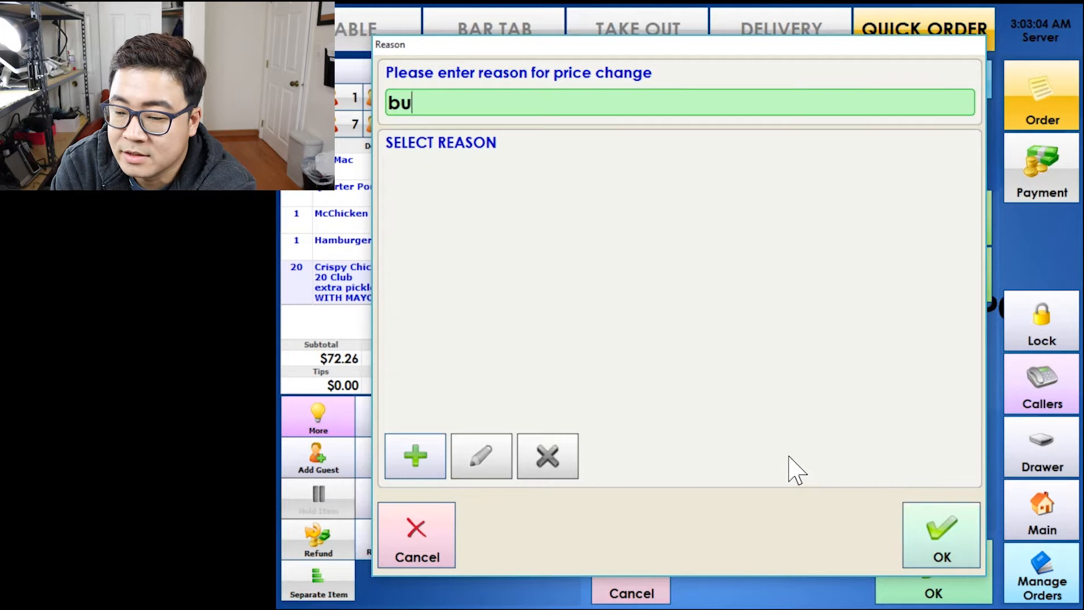
type("r")
key("Return")
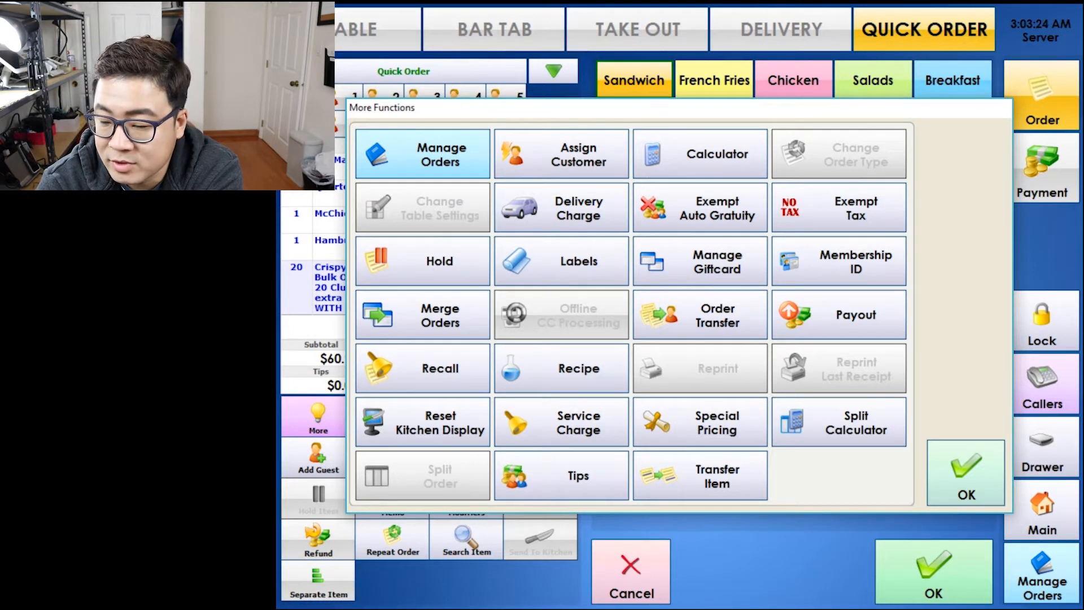
Close, reopen and close the More Functions list, leaving the $66.37 order showing.
left_click(966, 473)
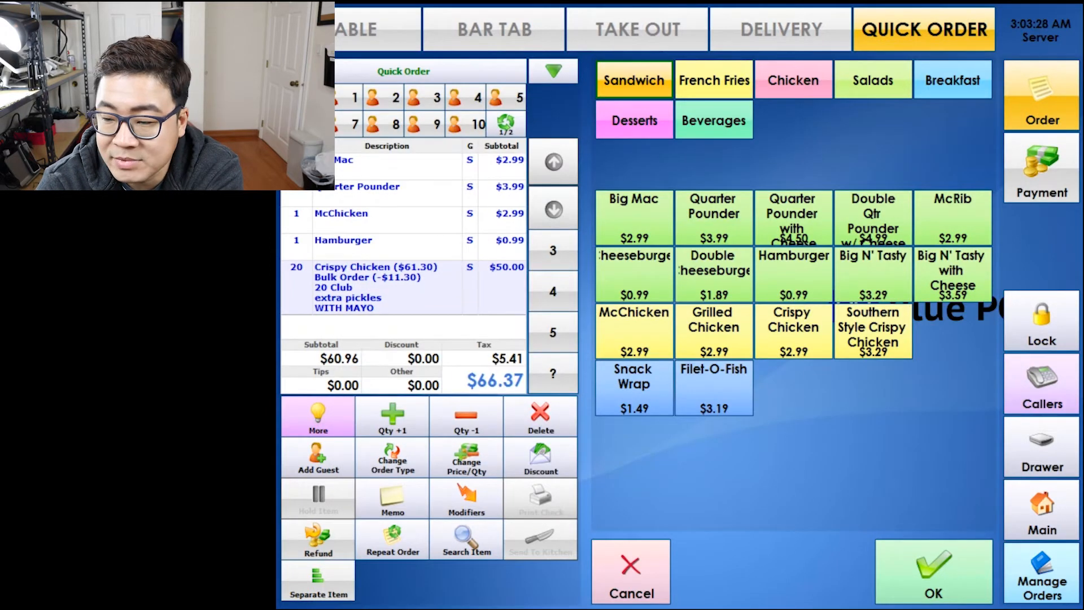
left_click(318, 418)
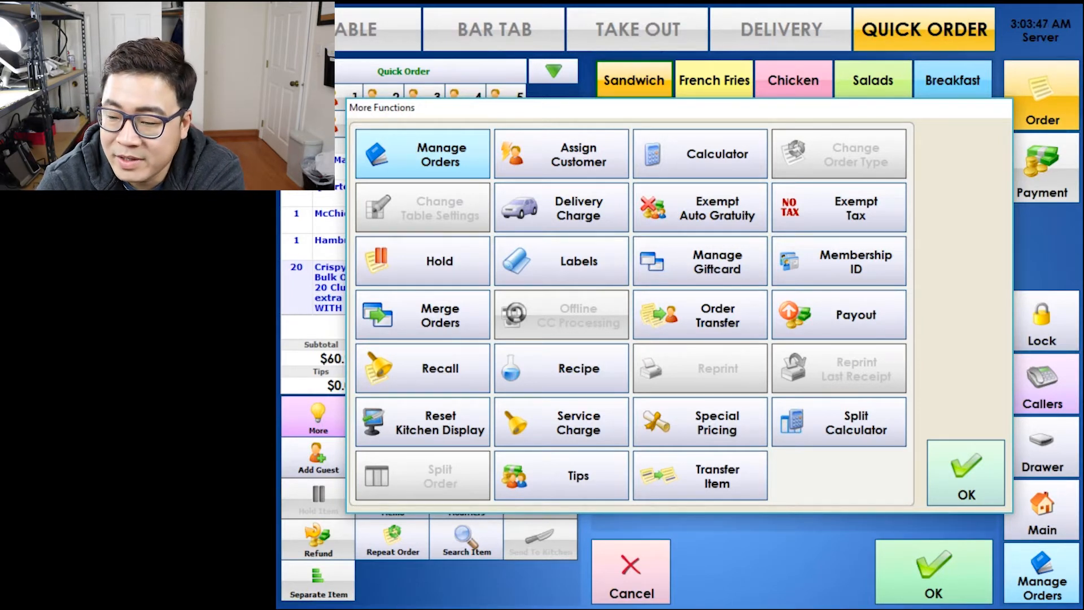
key("Escape")
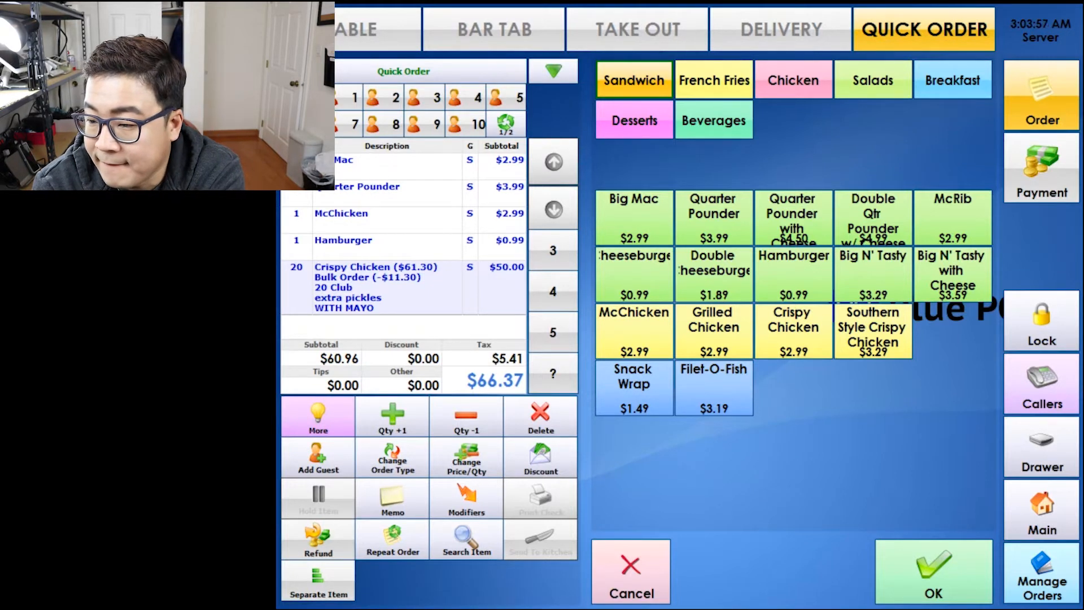
Start payment, answer the here-or-to-go prompt, and enter the customer's name.
left_click(933, 571)
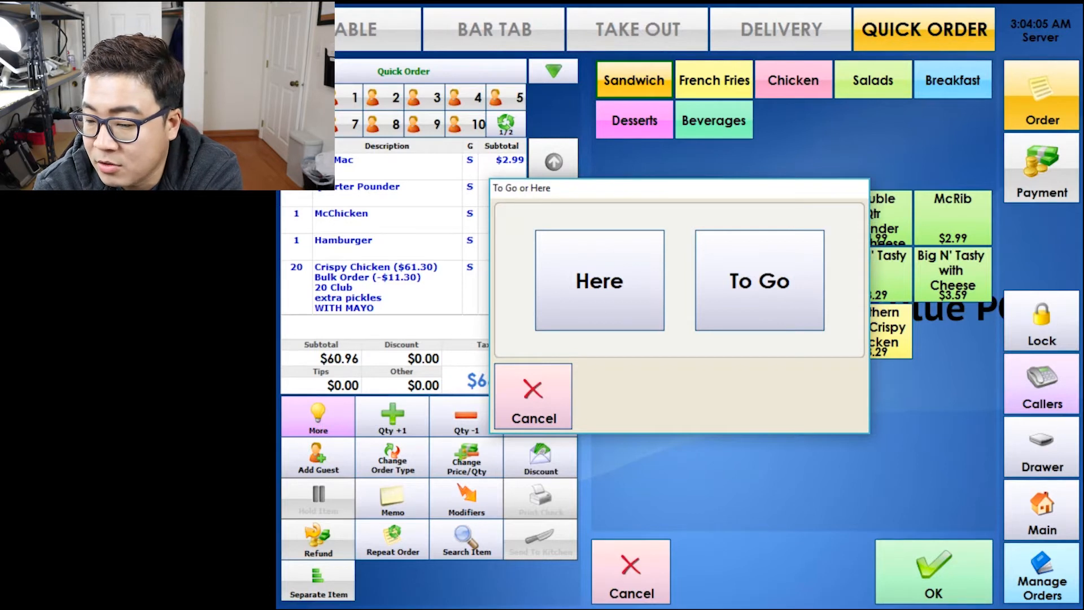
left_click(759, 281)
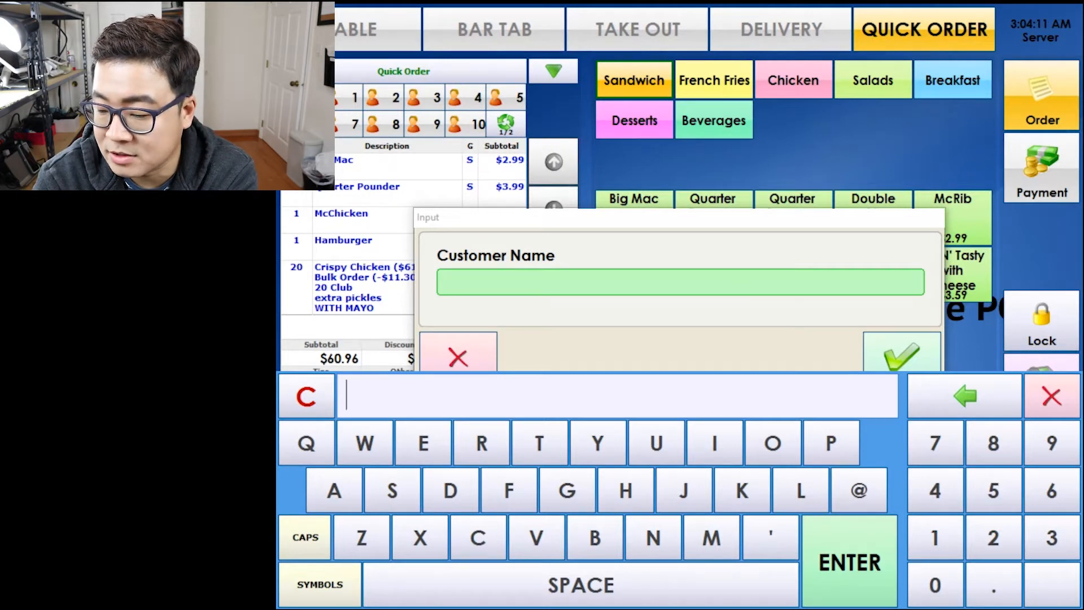
type("JASON")
key("Return")
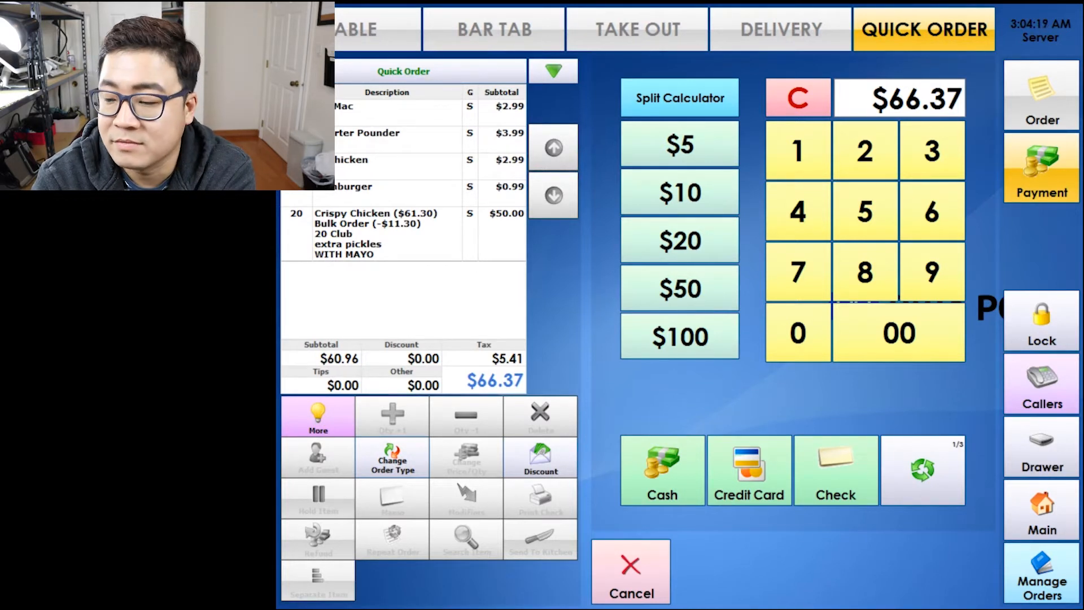
Pay the $66.37 order by credit card and close it without a tip.
left_click(749, 470)
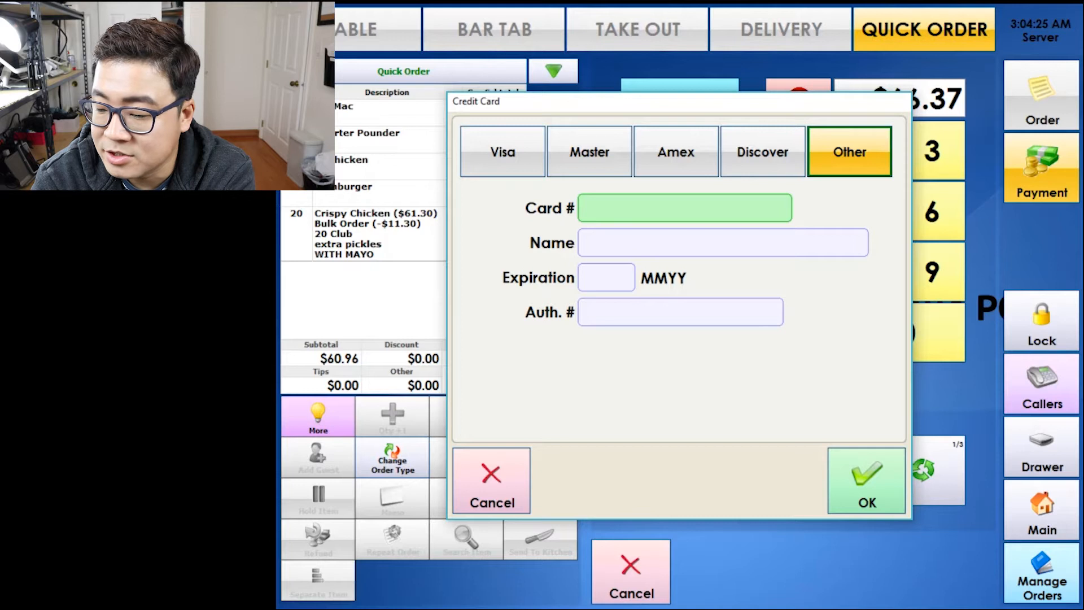
left_click(866, 481)
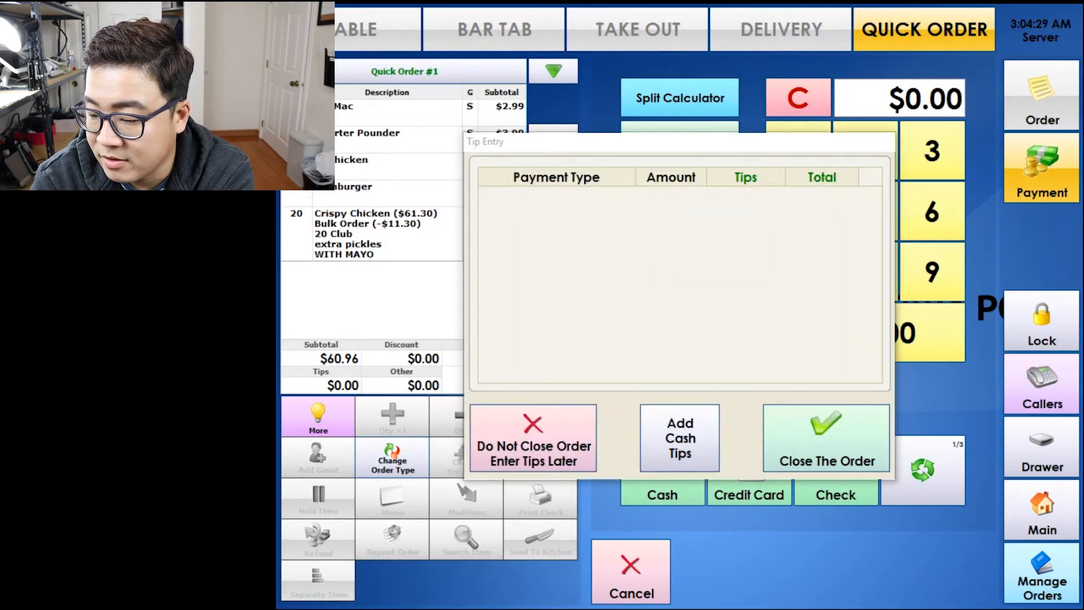
left_click(826, 438)
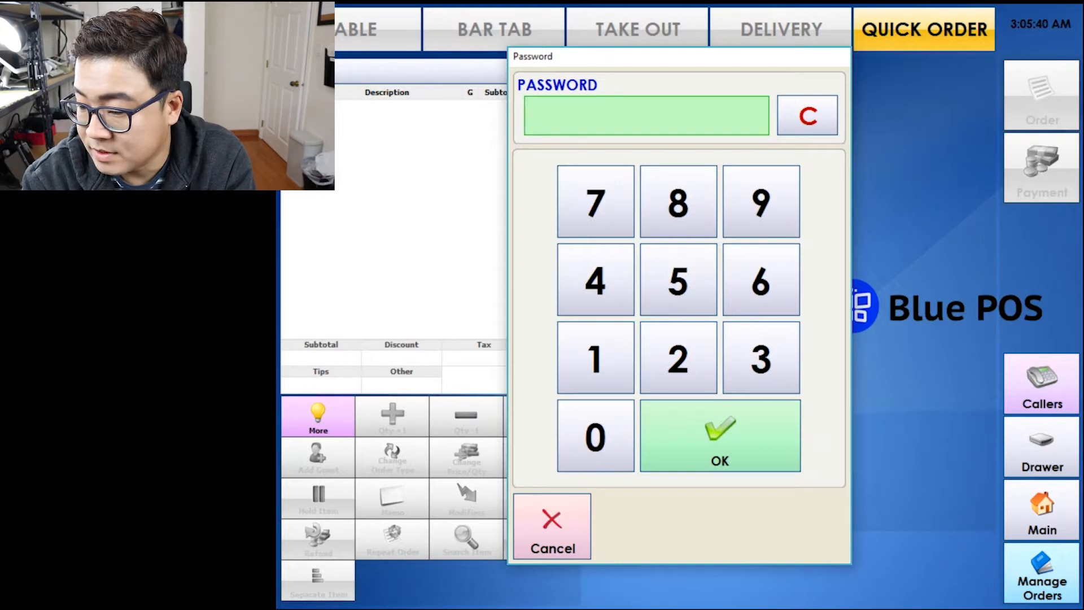
Sign in and open table M1 in the Main Hall for 2 guests.
left_click(552, 526)
left_click(782, 28)
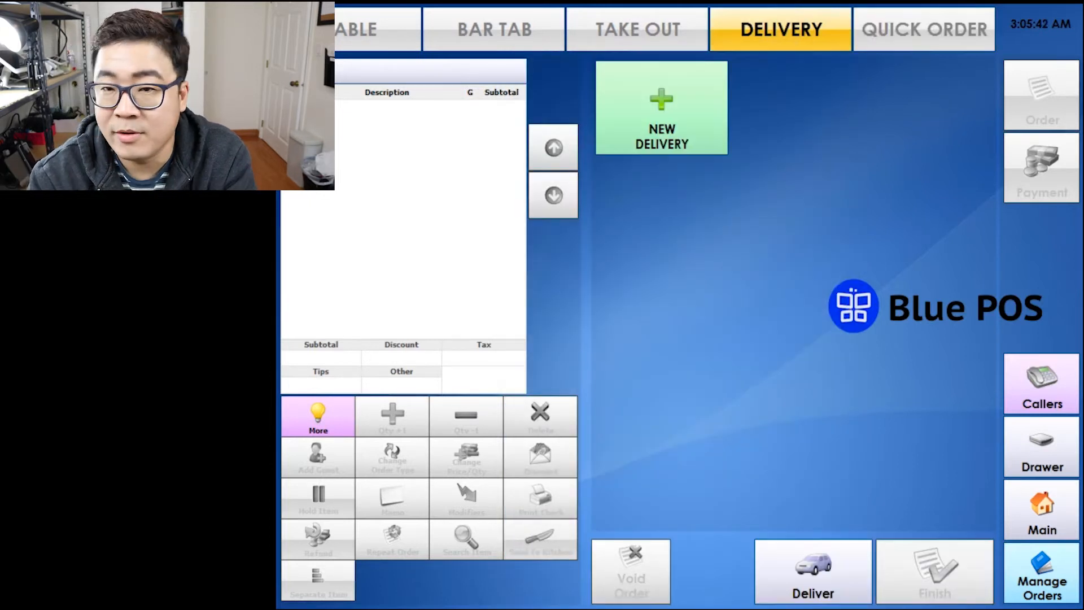
left_click(355, 29)
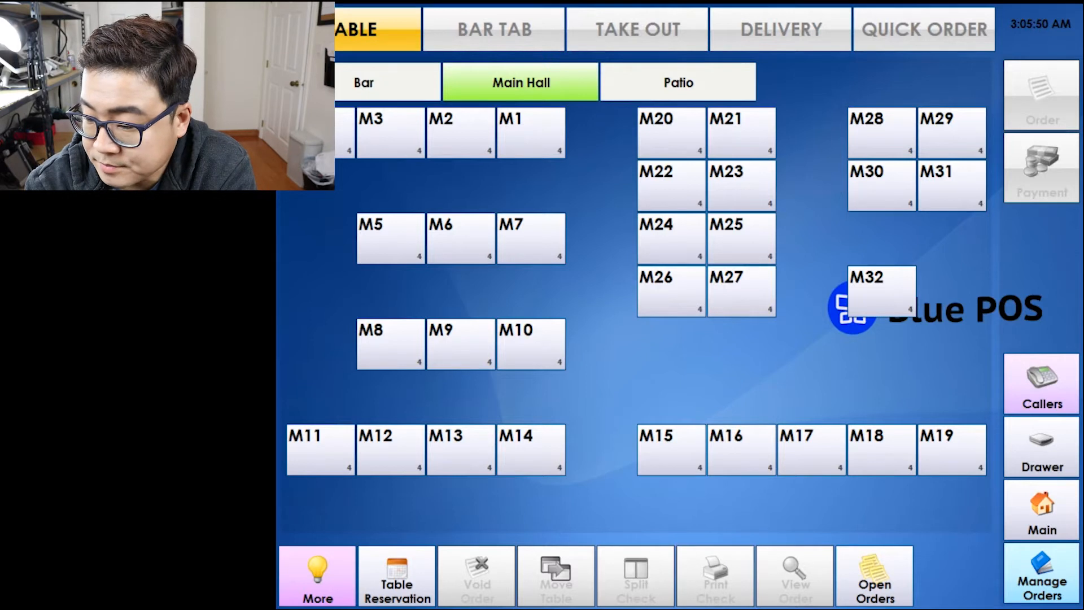
left_click(530, 132)
left_click(596, 357)
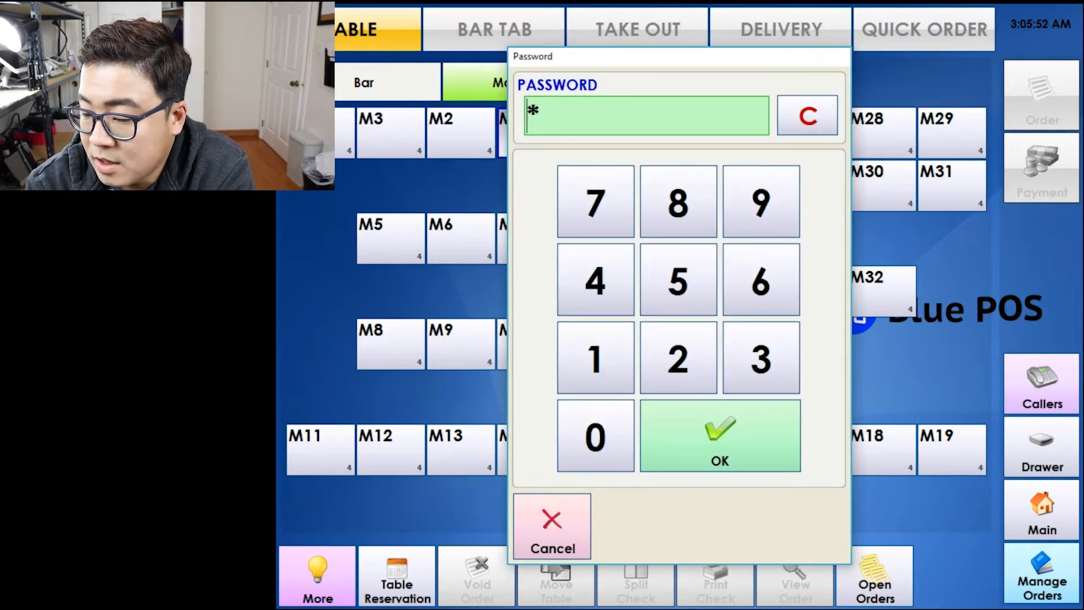
left_click(719, 435)
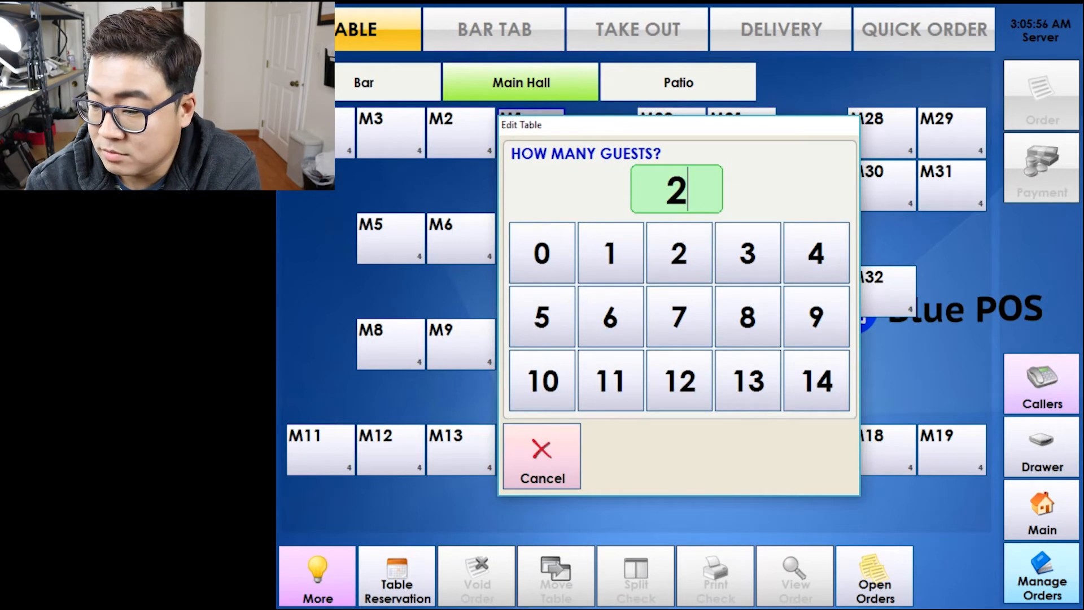
left_click(679, 253)
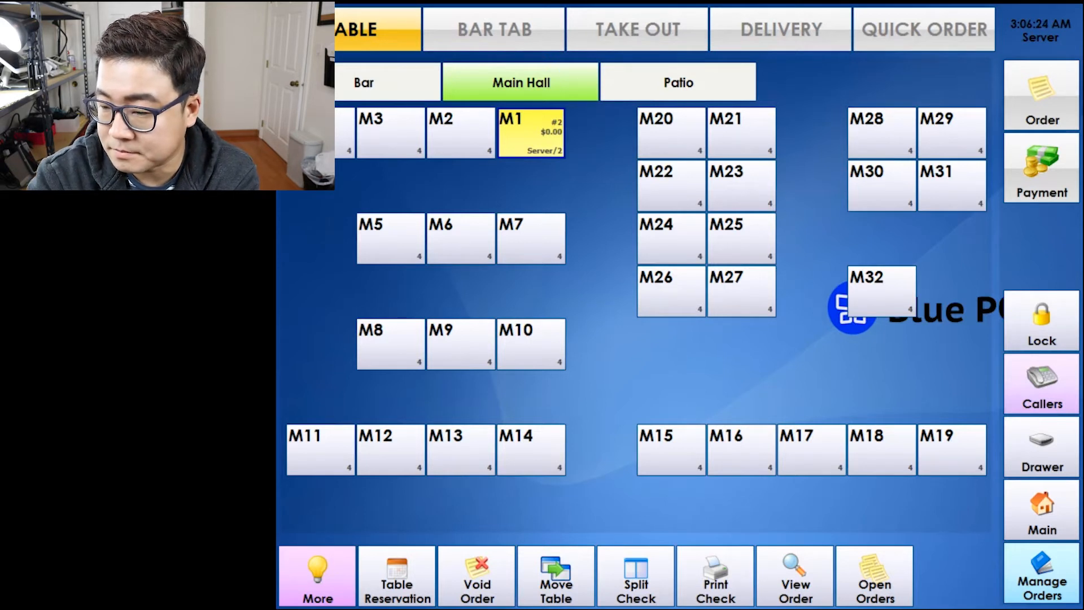
Lock the screen to sign the server out, leaving table M1 open.
left_click(477, 576)
left_click(552, 525)
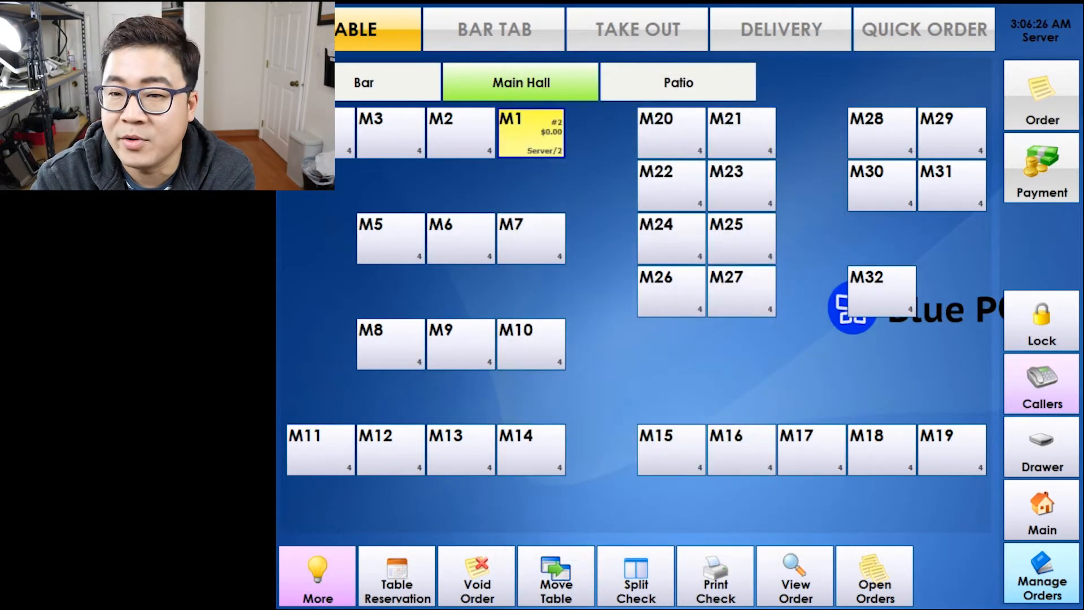
left_click(1041, 320)
left_click(552, 525)
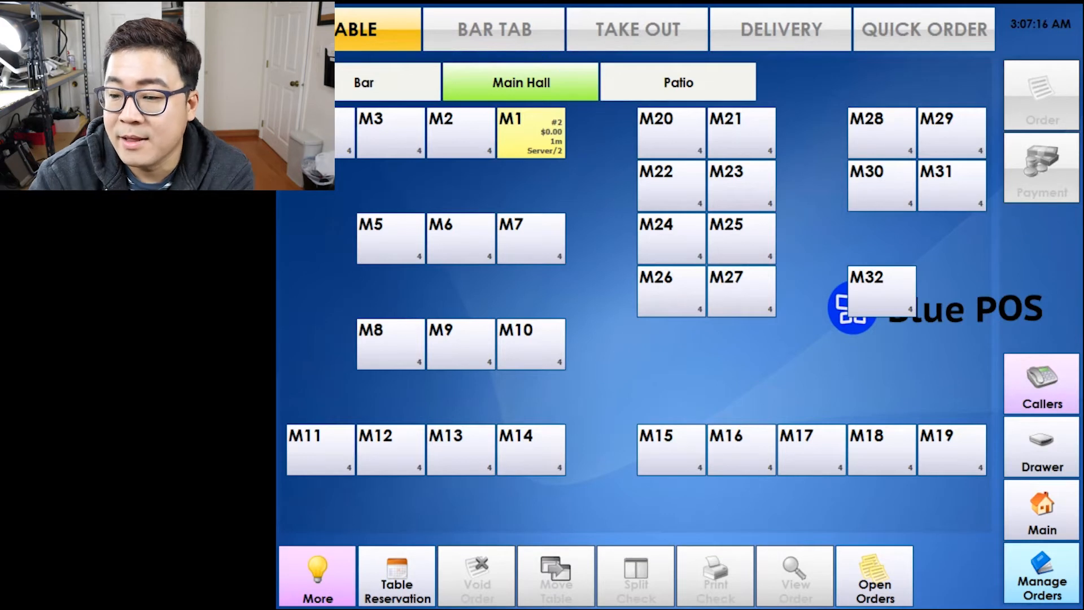
Open table M1's order and add a Quarter Pounder, Big Mac, Cheeseburger, Double Cheeseburger, Quarter Pounder with Cheese and McRib.
double_click(531, 134)
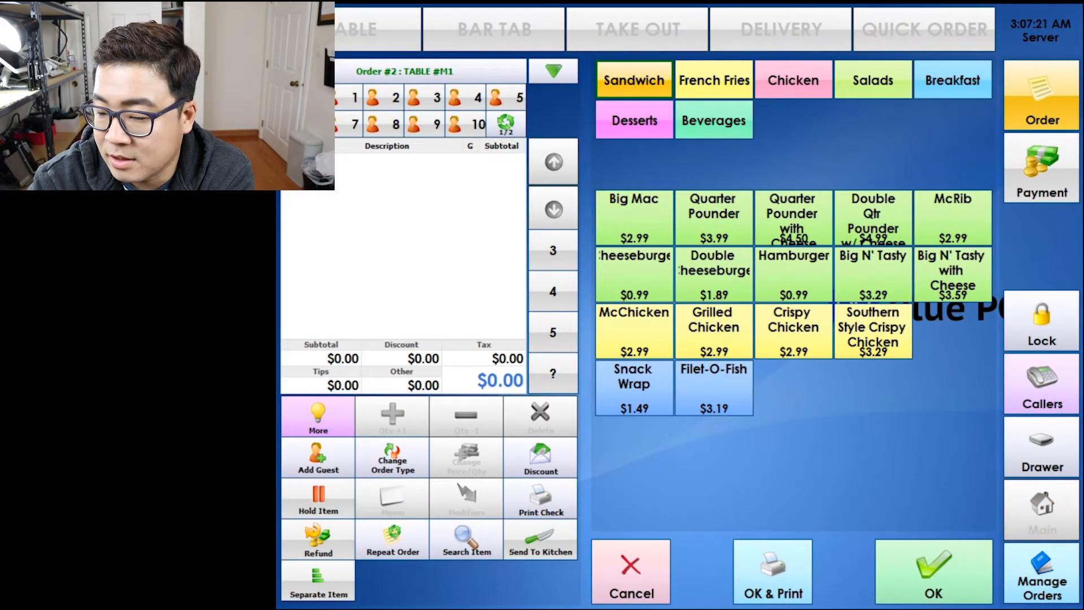
left_click(714, 218)
left_click(634, 218)
left_click(634, 274)
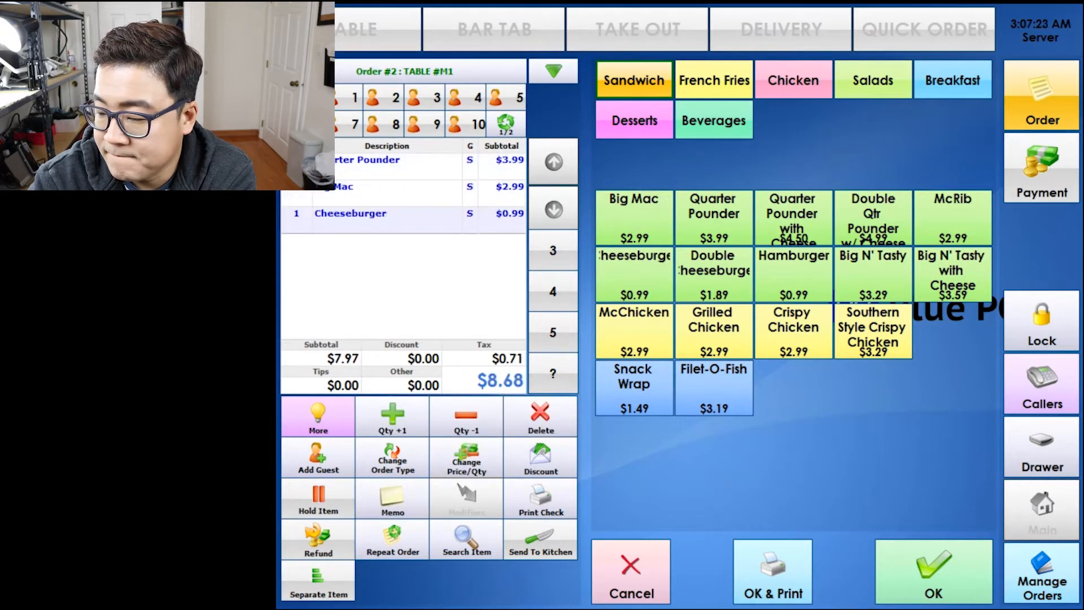
left_click(714, 275)
left_click(793, 218)
left_click(953, 217)
Add Big N' Tasty, Hamburger, McChicken and a Grilled Chicken Ranch BLT, then save the $33.32 order.
left_click(873, 275)
left_click(793, 274)
left_click(634, 331)
left_click(713, 331)
left_click(482, 131)
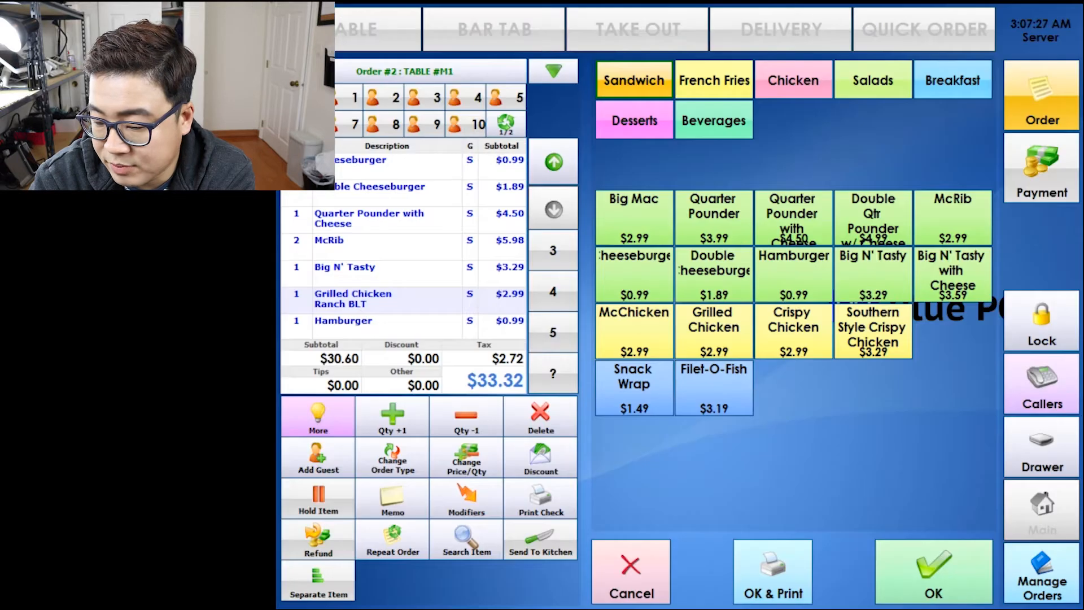
left_click(933, 572)
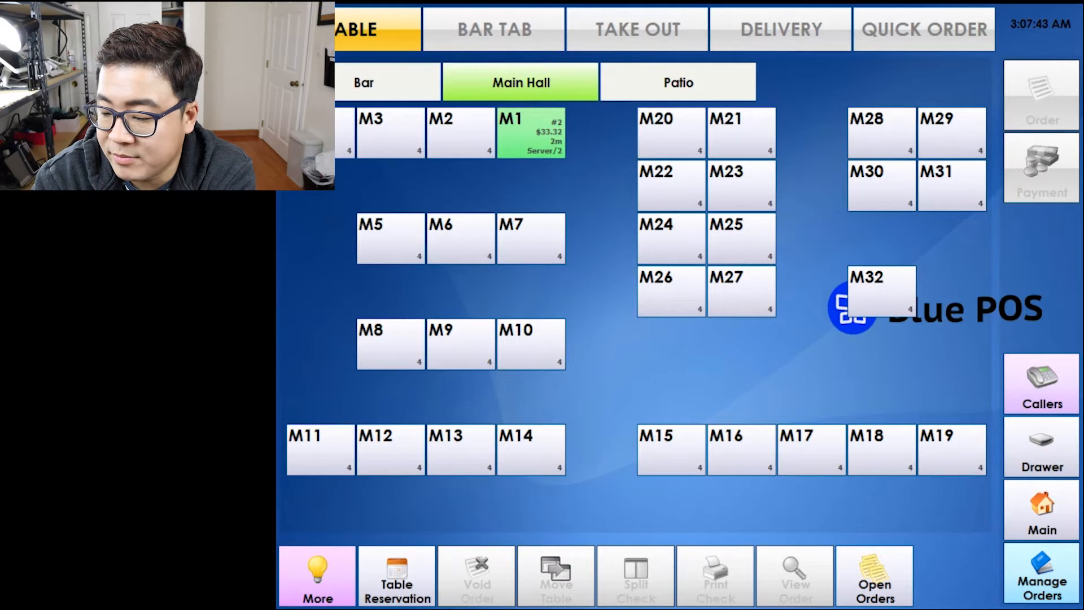
Move table M1's order #2 to table M2, confirming with the password.
left_click(536, 133)
left_click(556, 576)
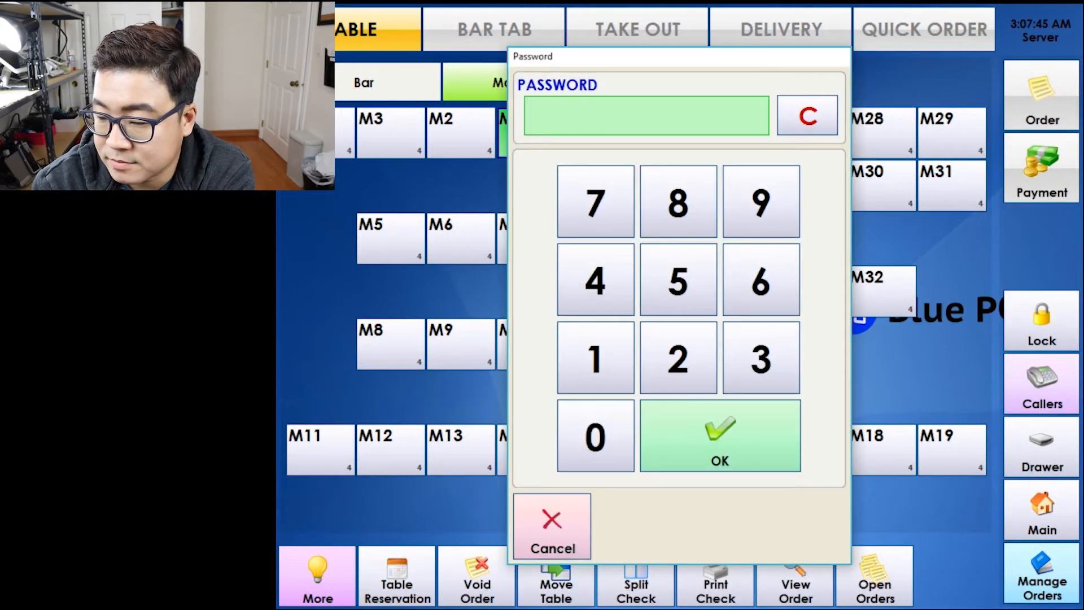
type("*")
key("Return")
left_click(460, 133)
left_click(895, 354)
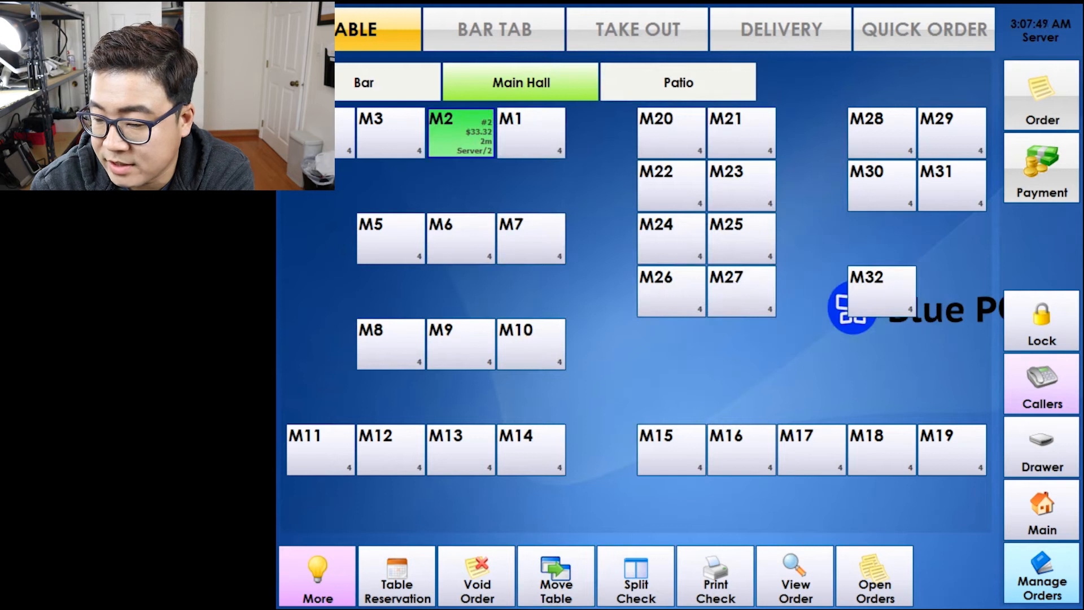
Bring up the split-check options for the order using the owner password.
left_click(636, 576)
type("*")
key("Return")
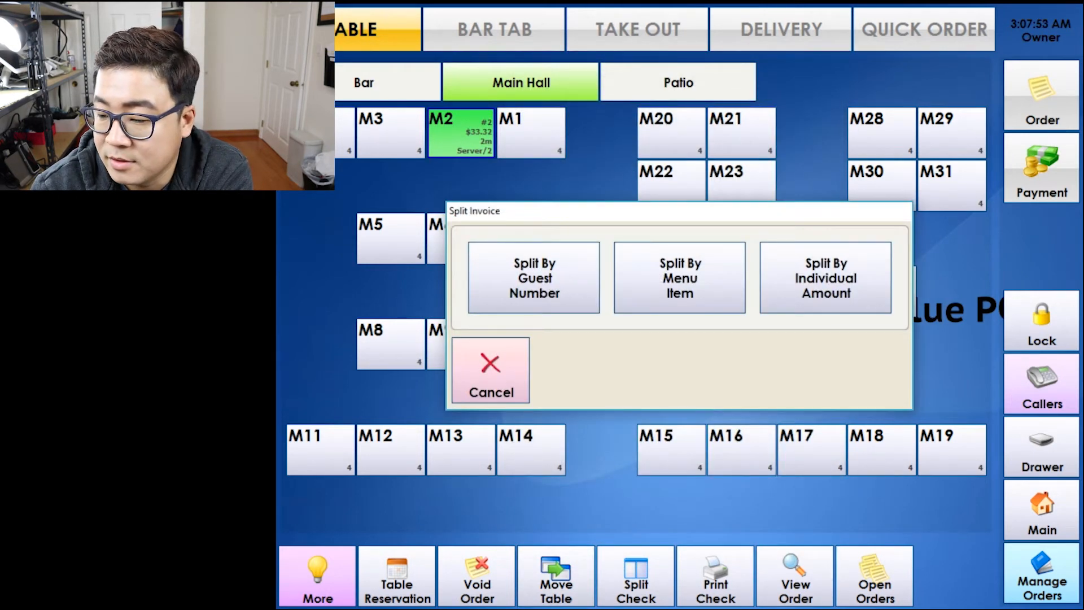
Split table M2's $33.32 check evenly five ways, save it and answer the print prompt.
left_click(826, 277)
left_click(667, 285)
left_click(673, 273)
left_click(810, 471)
left_click(863, 374)
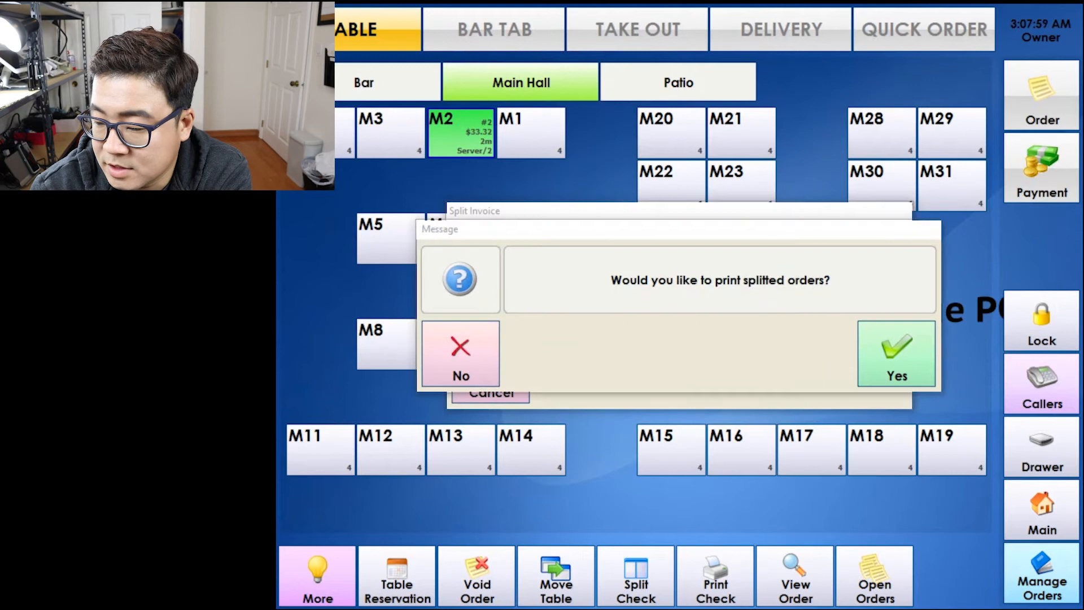
left_click(895, 353)
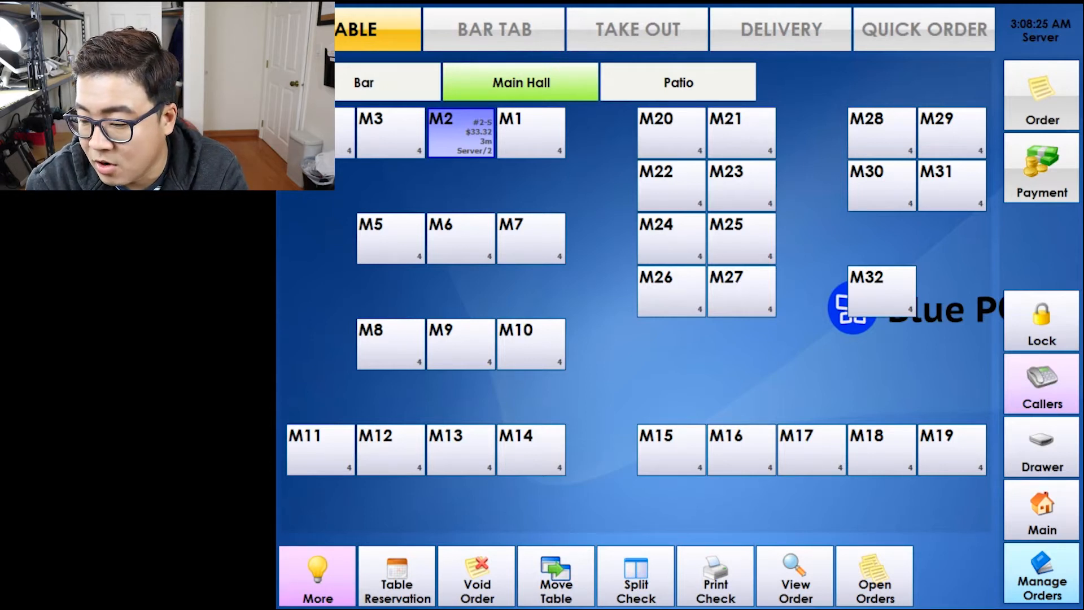
Undo the existing five-way split of table M2's order with the manager password.
left_click(477, 575)
left_click(552, 524)
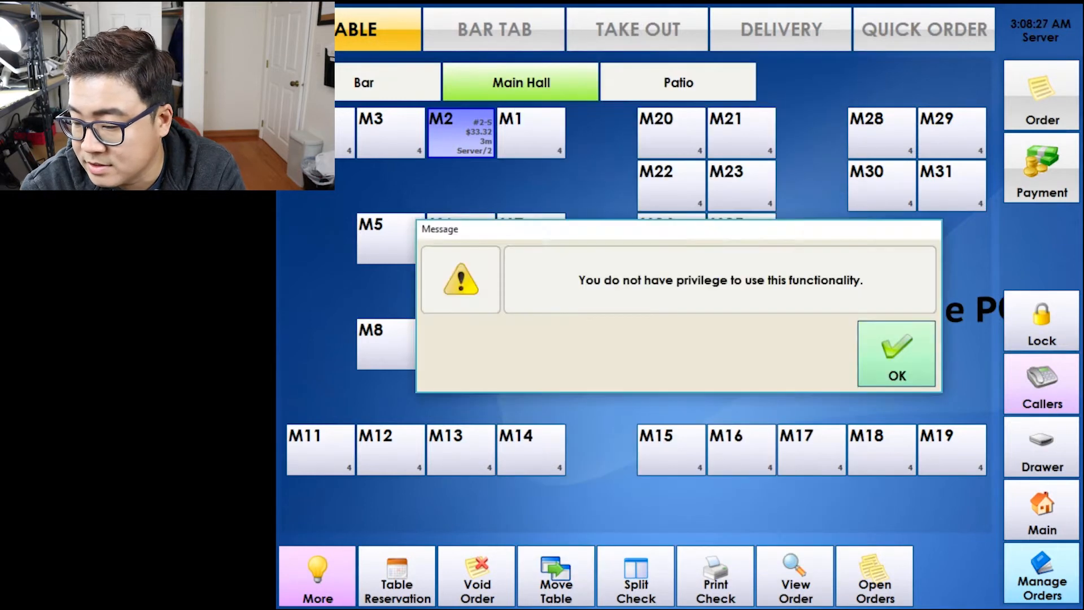
left_click(896, 355)
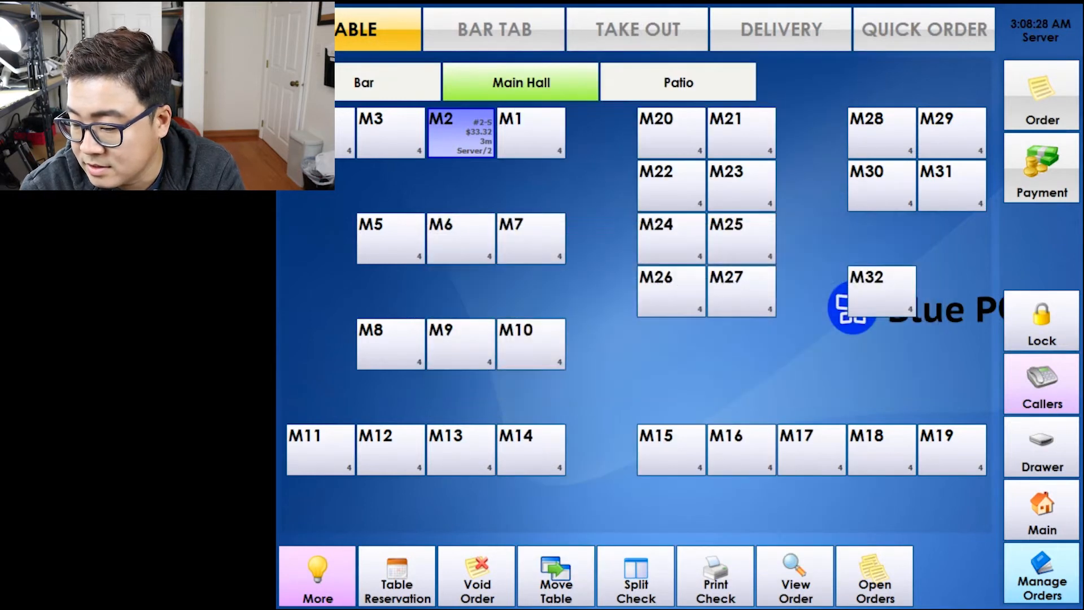
left_click(635, 576)
left_click(597, 359)
left_click(720, 437)
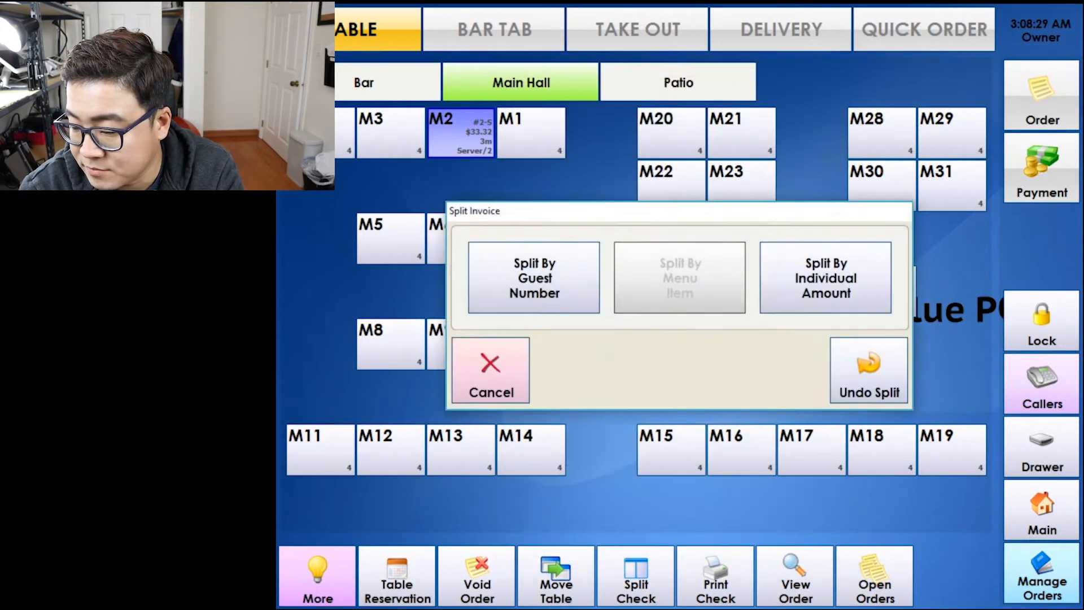
left_click(868, 373)
left_click(896, 356)
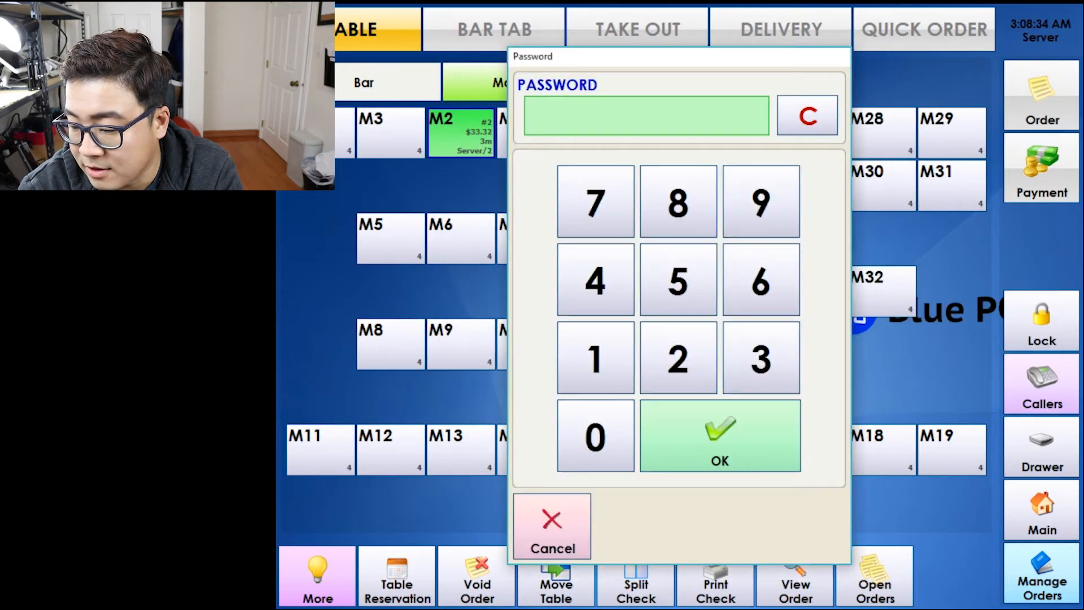
Split the order by menu item into three checks, distributing McRib, Cheeseburger, Big N' Tasty, QP with Cheese and Ranch BLT.
left_click(596, 358)
left_click(720, 436)
left_click(679, 277)
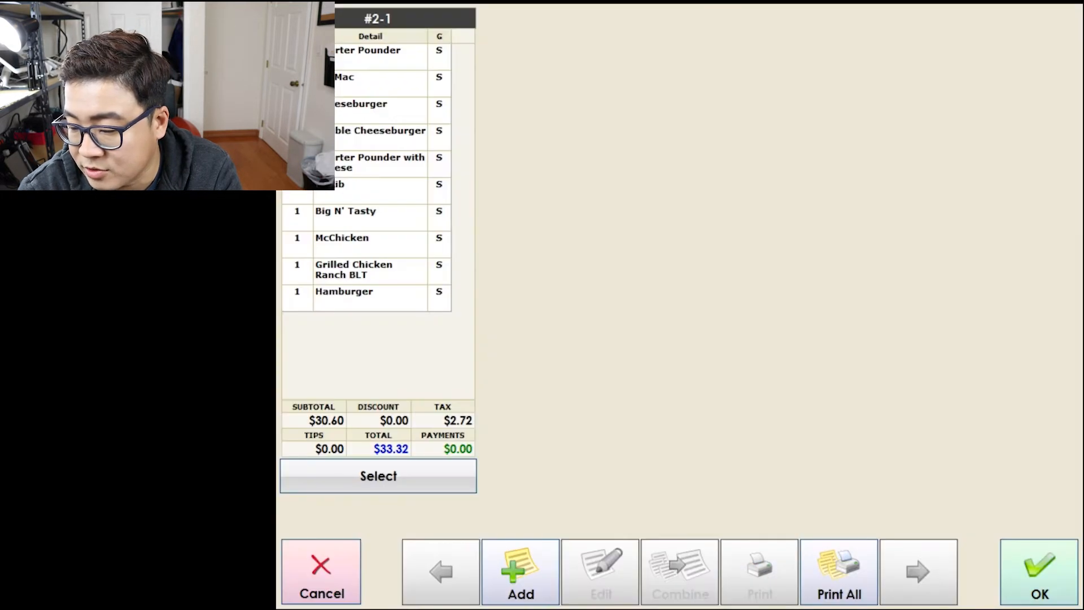
left_click(521, 572)
left_click(521, 572)
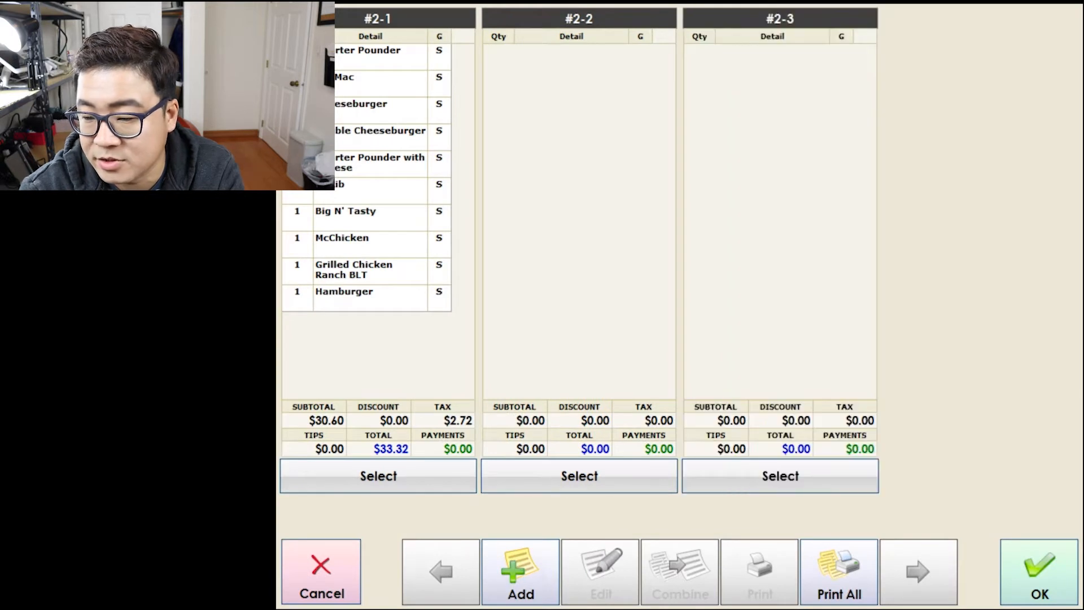
left_click_drag(352, 186, 560, 223)
left_click_drag(367, 162, 773, 57)
left_click_drag(367, 108, 571, 82)
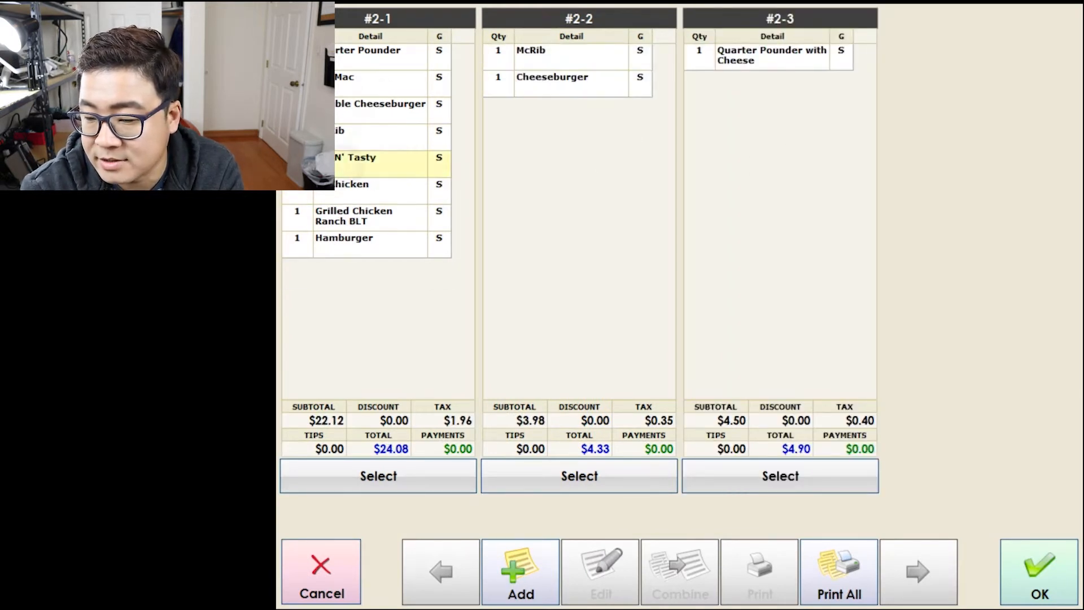
left_click_drag(367, 161, 570, 108)
left_click_drag(367, 189, 774, 181)
left_click_drag(367, 135, 774, 112)
left_click(1039, 572)
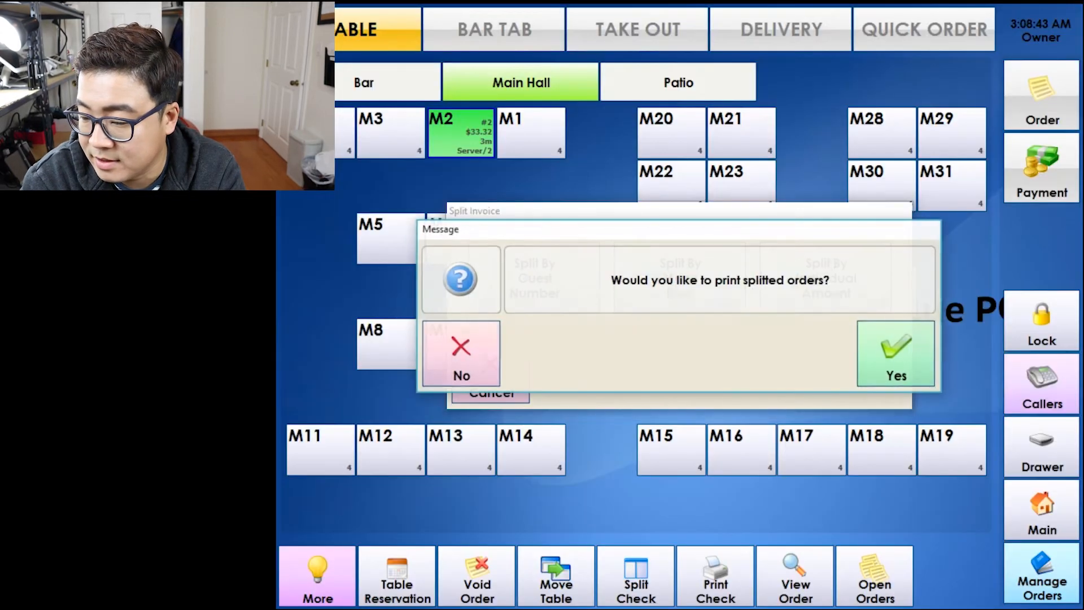
Answer the print prompt, then undo the menu-item split with the manager password.
left_click(461, 355)
left_click(462, 133)
left_click(595, 358)
left_click(595, 359)
left_click(718, 435)
left_click(892, 353)
left_click(595, 358)
left_click(718, 435)
left_click(869, 370)
left_click(892, 352)
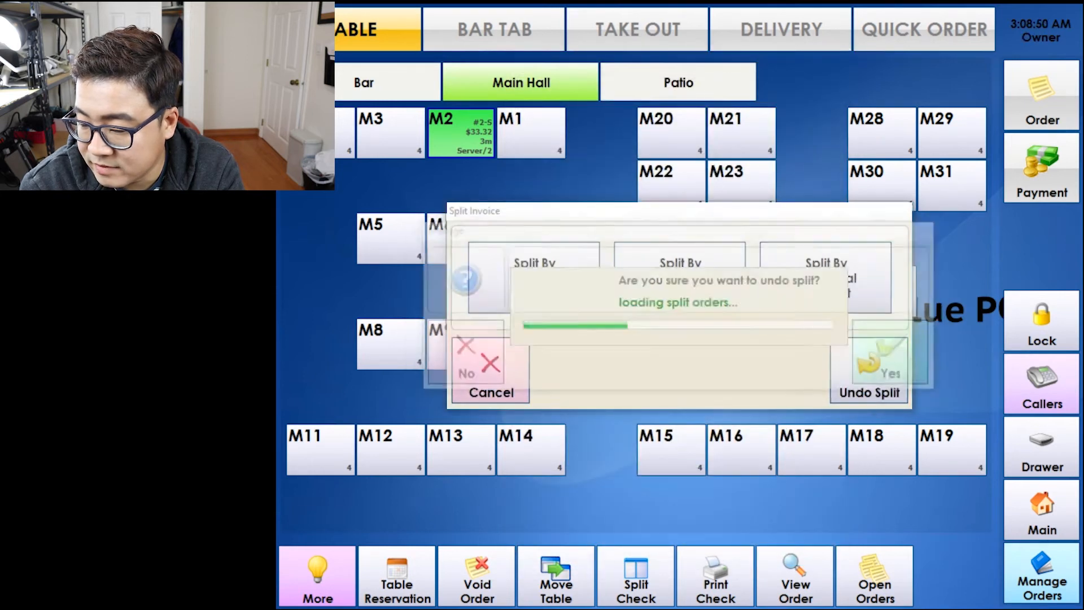
Reopen the split-check options for table M2 with the manager password.
left_click(556, 577)
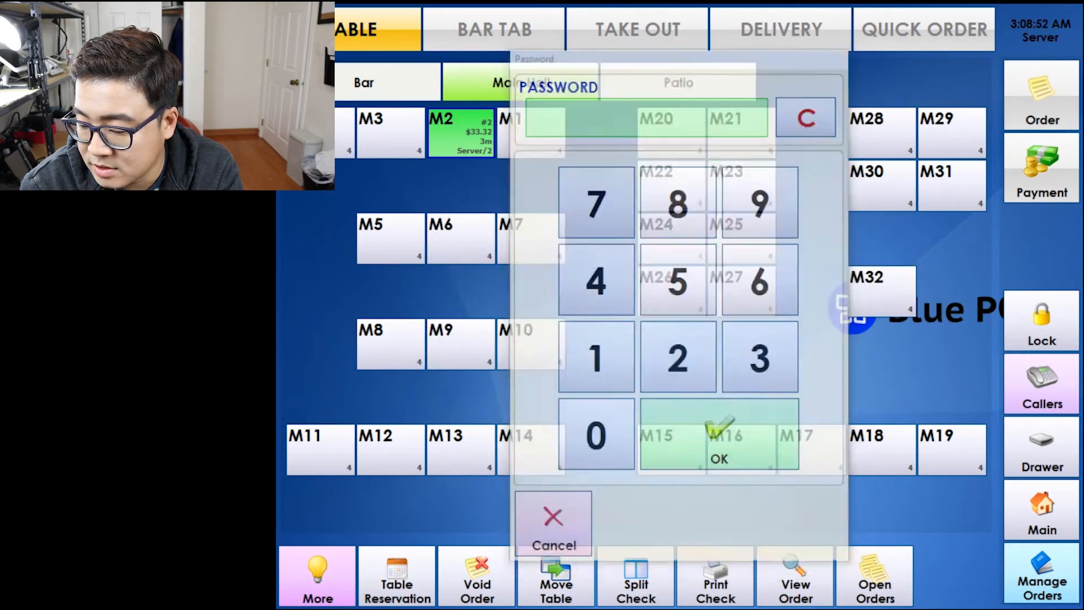
left_click(595, 359)
left_click(720, 435)
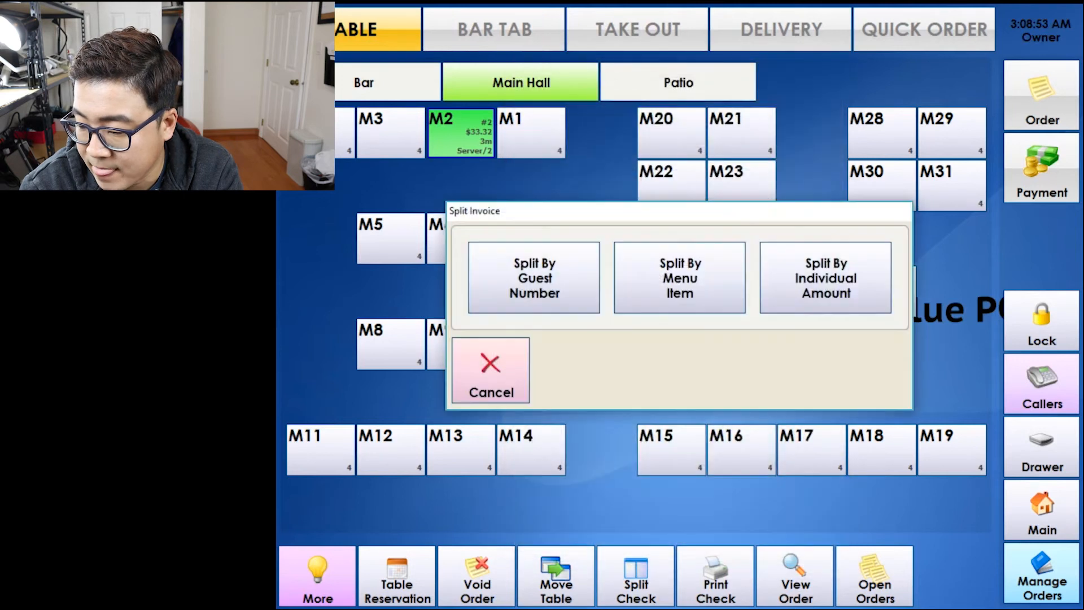
Split the order by individual amounts with a $20.00 first check and save it.
left_click(825, 278)
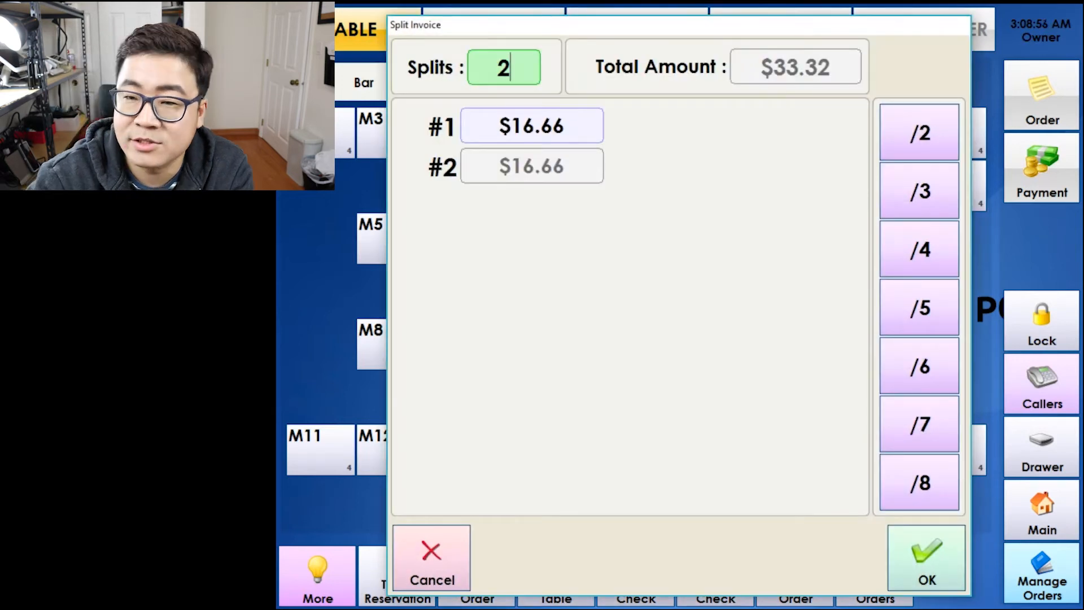
left_click(532, 126)
left_click(672, 208)
left_click(604, 398)
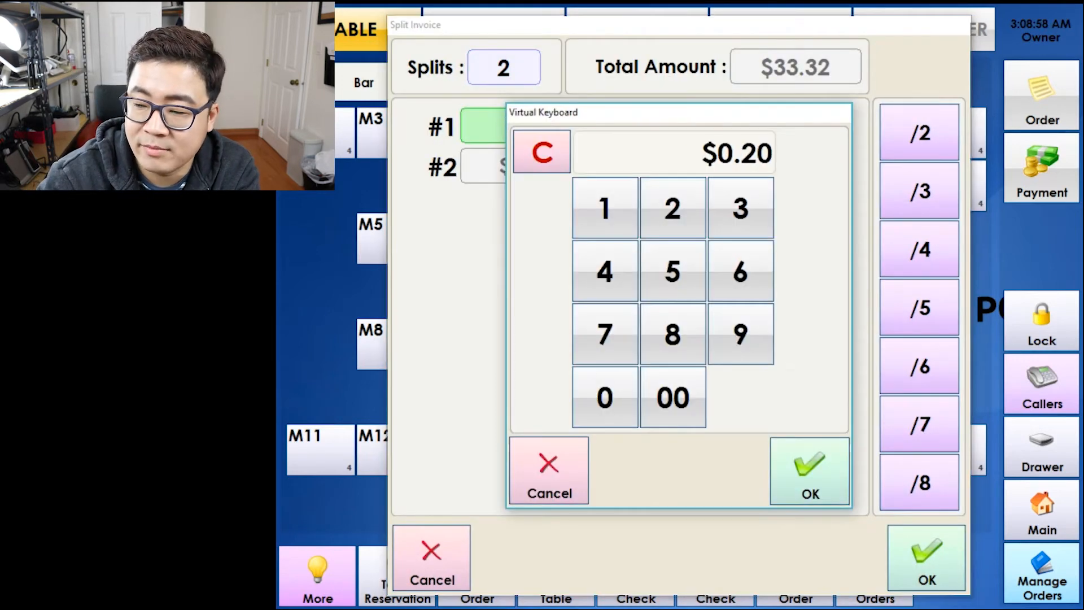
left_click(672, 397)
left_click(810, 471)
left_click(926, 558)
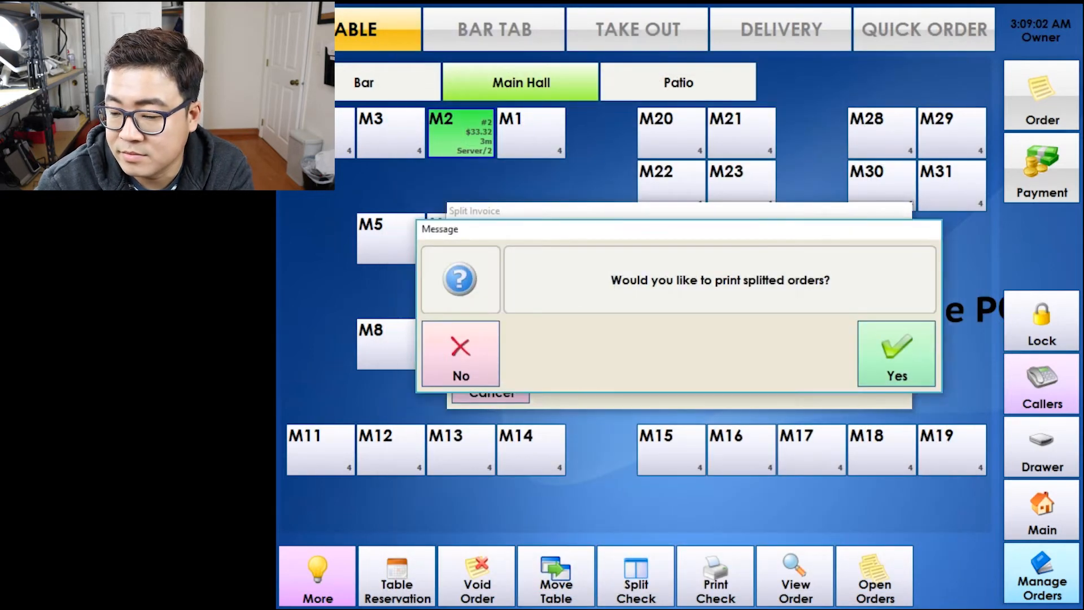
left_click(460, 353)
Undo the split by amount using the manager password.
left_click(1042, 168)
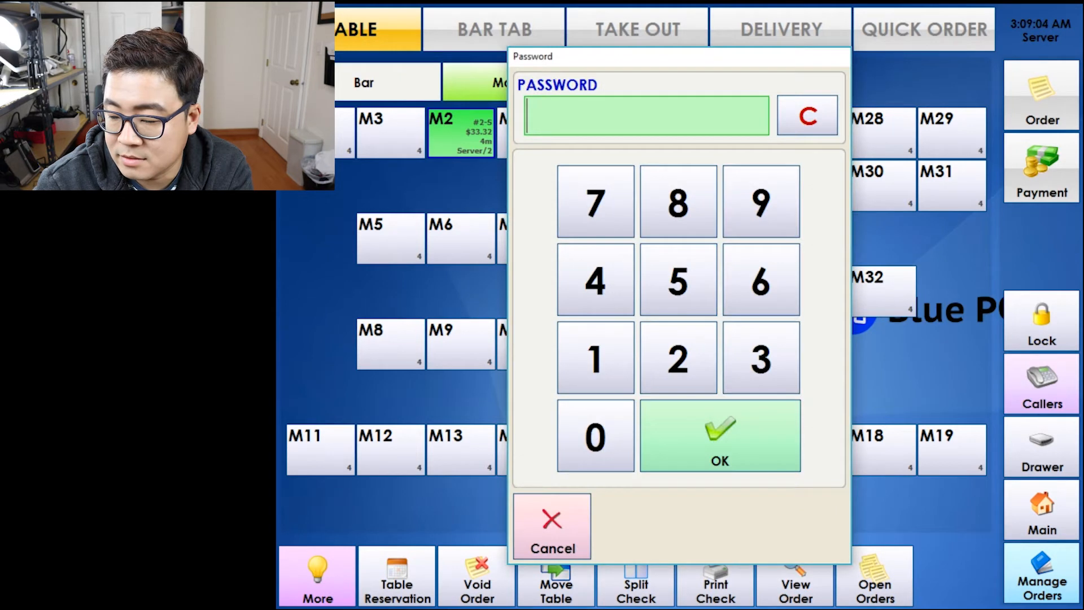
left_click(763, 203)
left_click(719, 435)
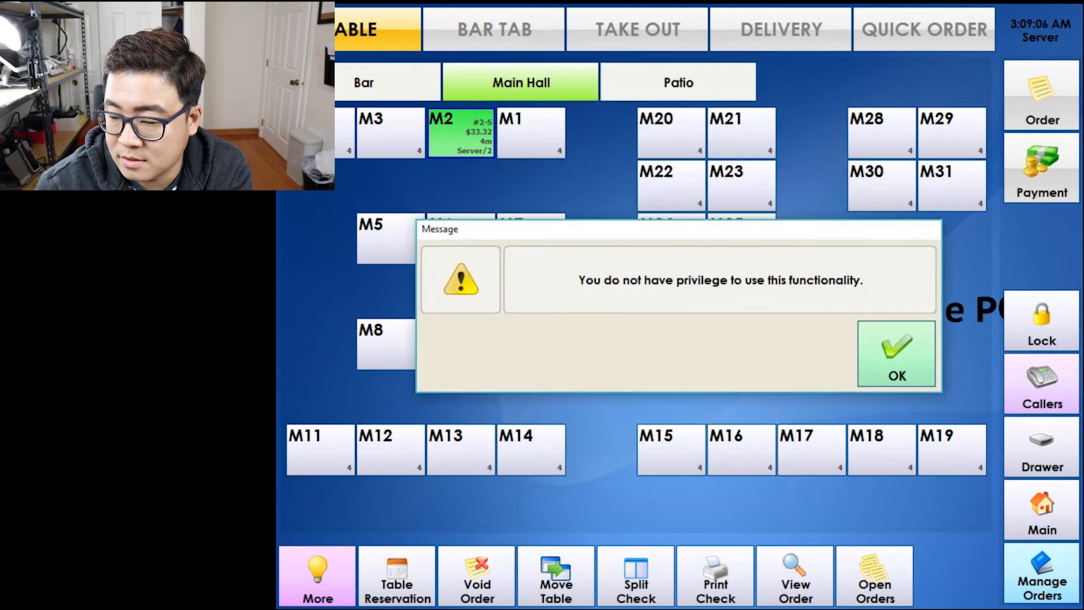
left_click(894, 353)
left_click(1041, 167)
left_click(595, 358)
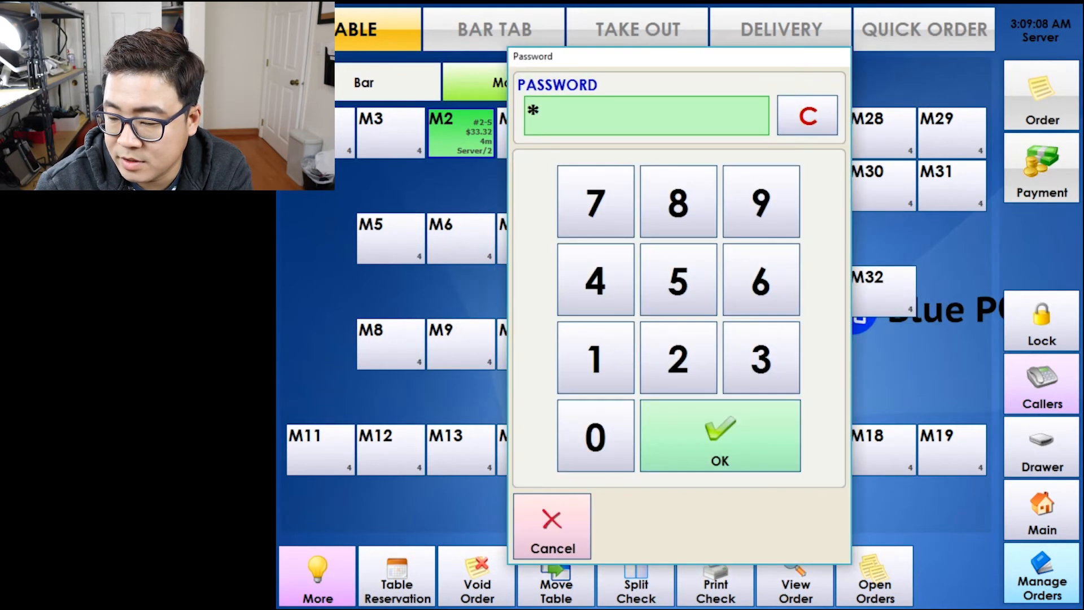
left_click(720, 435)
left_click(869, 370)
left_click(896, 354)
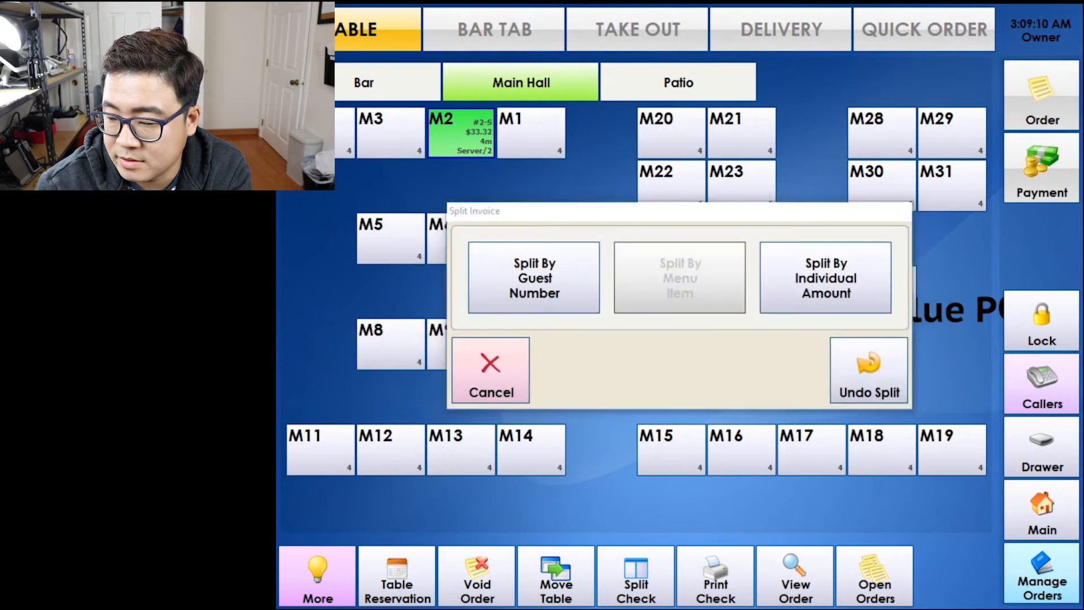
Split the bill in half with the split calculator and pay one $16.66 share in cash.
left_click(1042, 168)
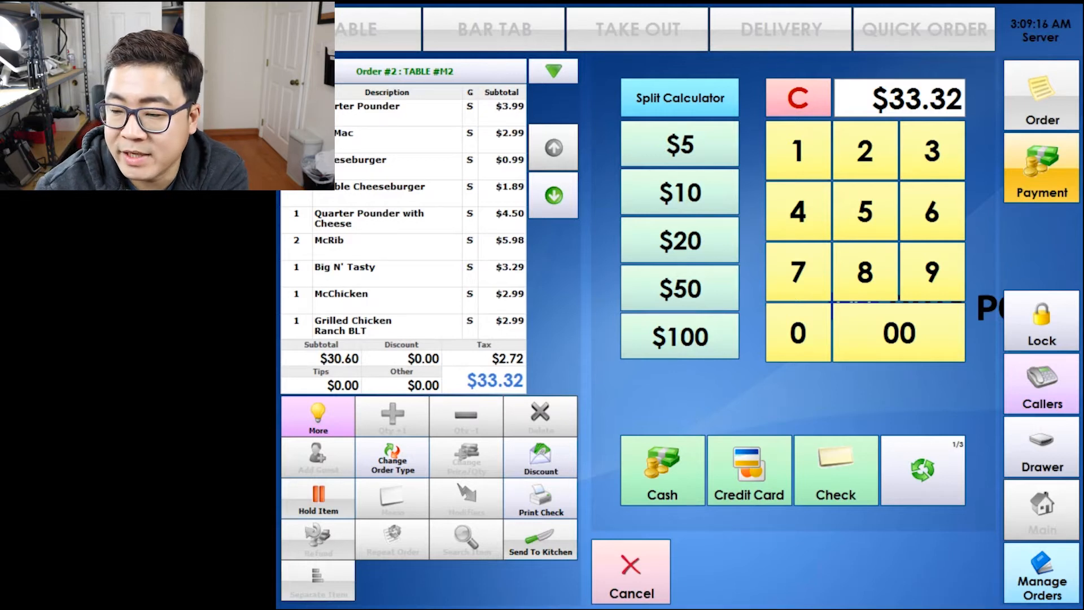
left_click(679, 97)
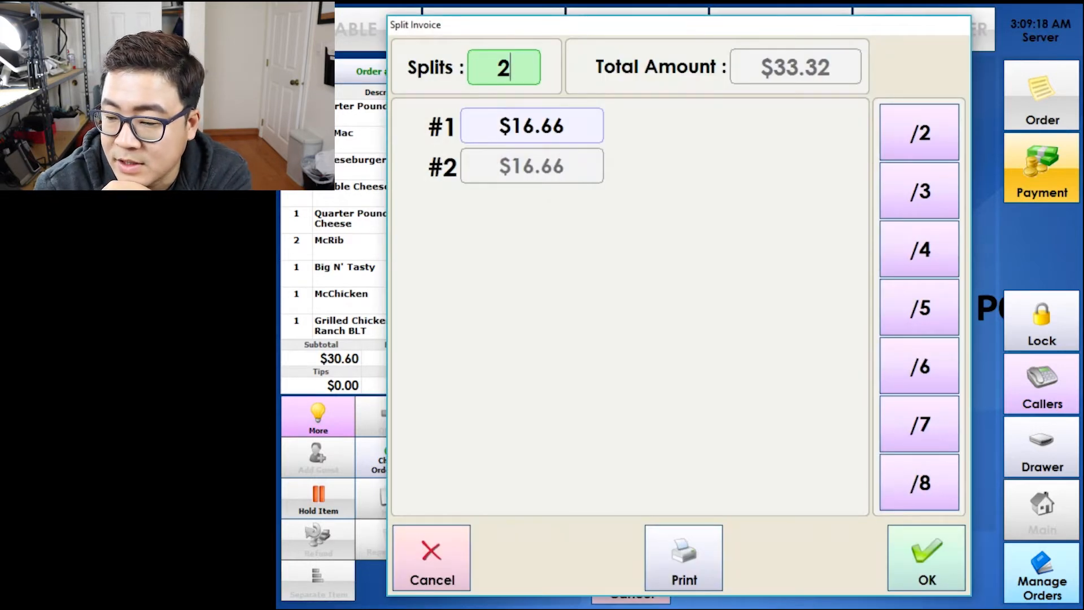
left_click(431, 558)
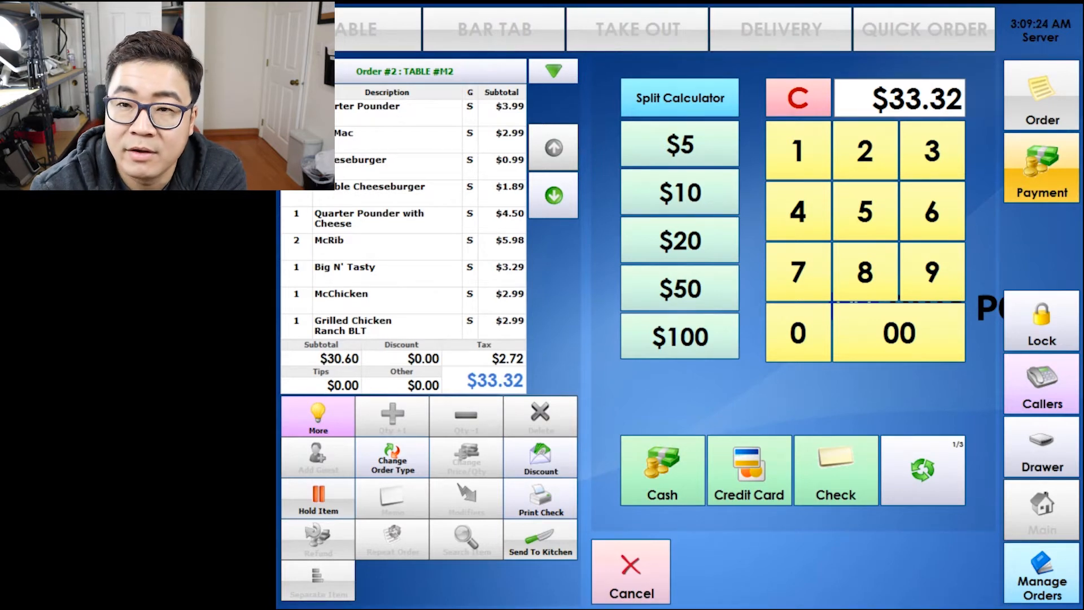
left_click(679, 97)
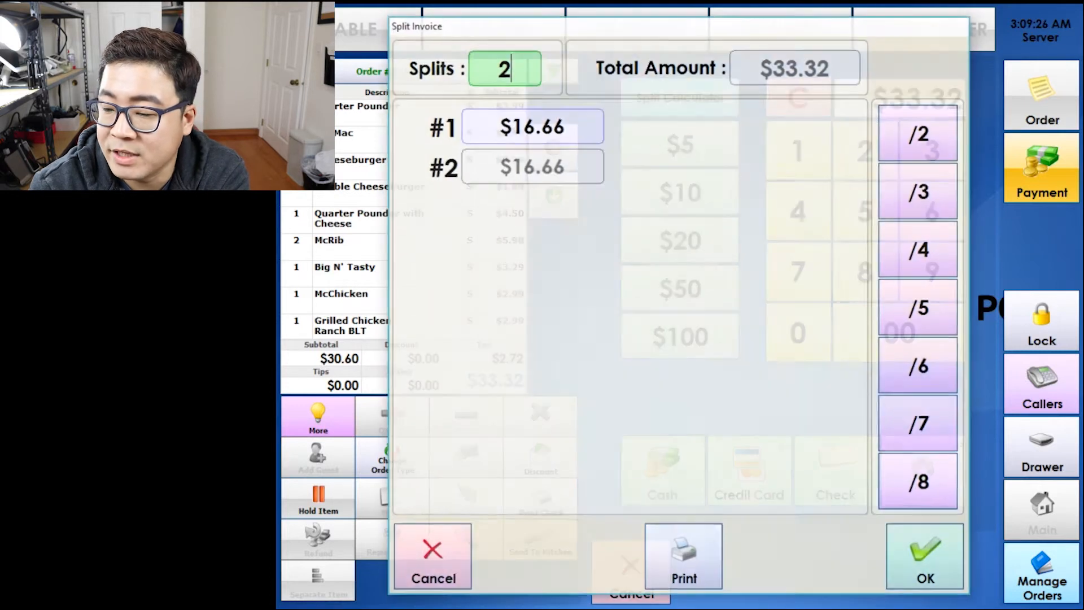
left_click(927, 557)
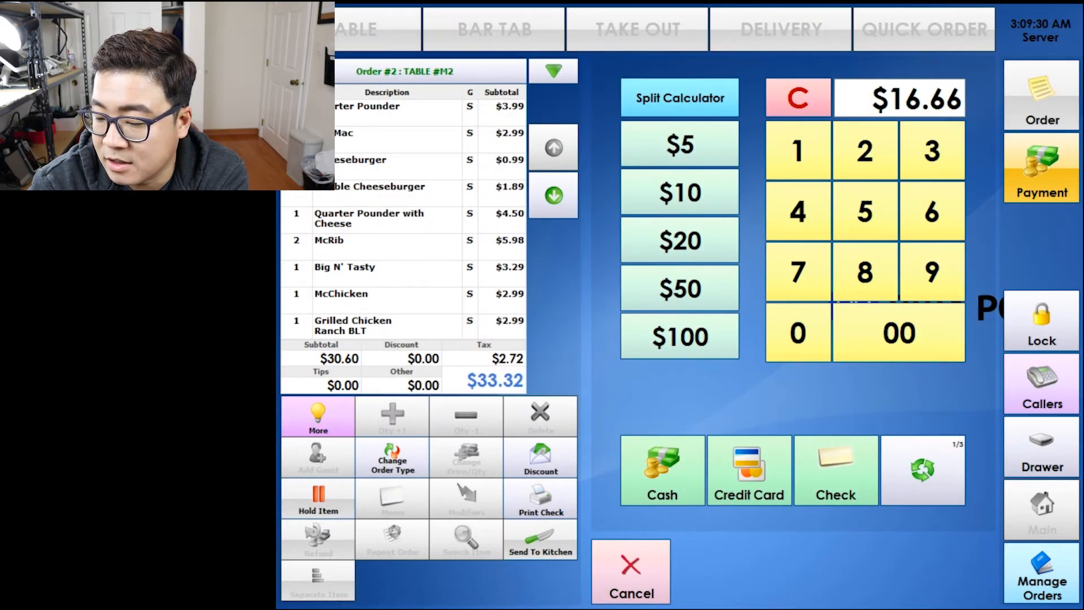
left_click(662, 471)
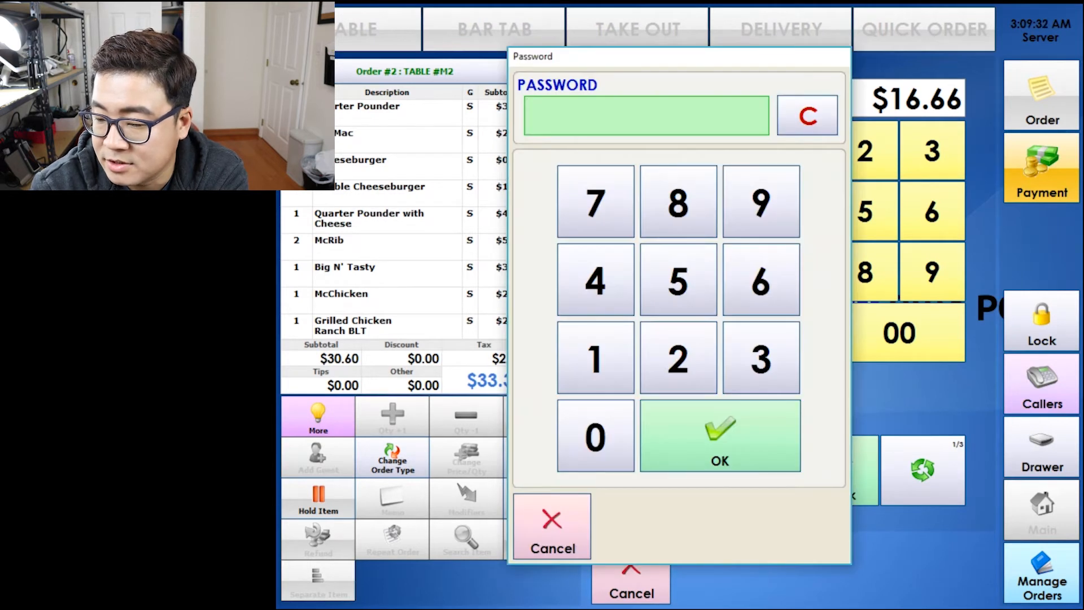
left_click(596, 357)
left_click(720, 436)
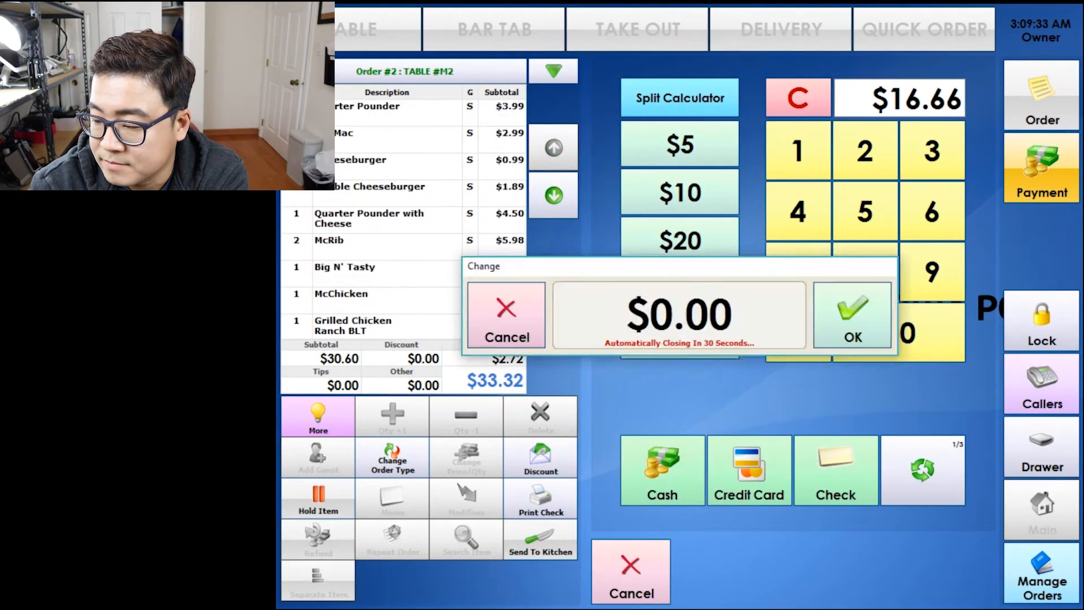
left_click(852, 315)
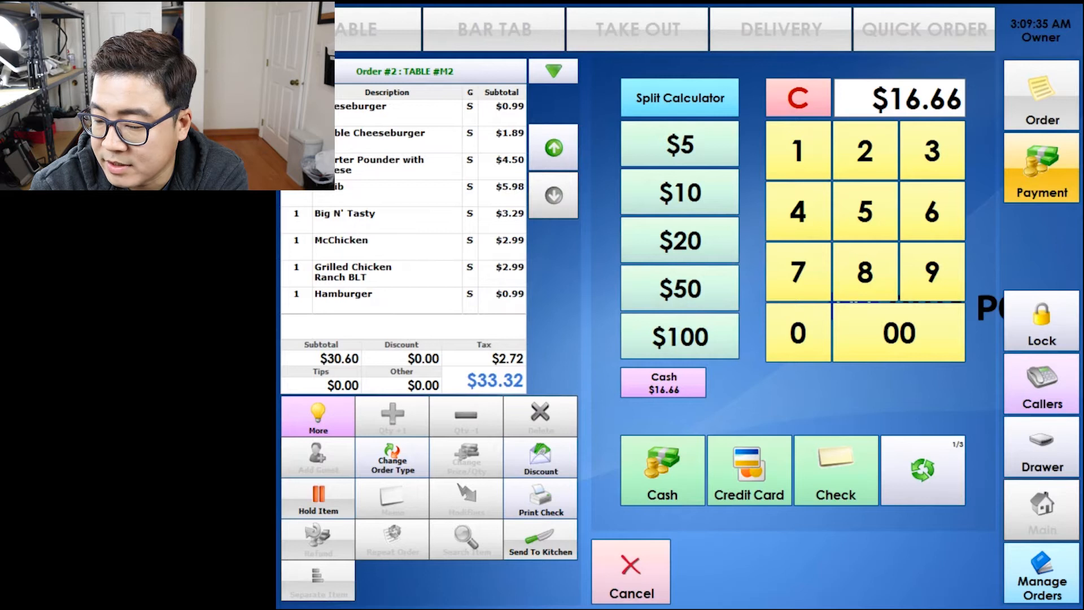
Pay the remaining share without a tip and close the order.
left_click(749, 470)
left_click(866, 480)
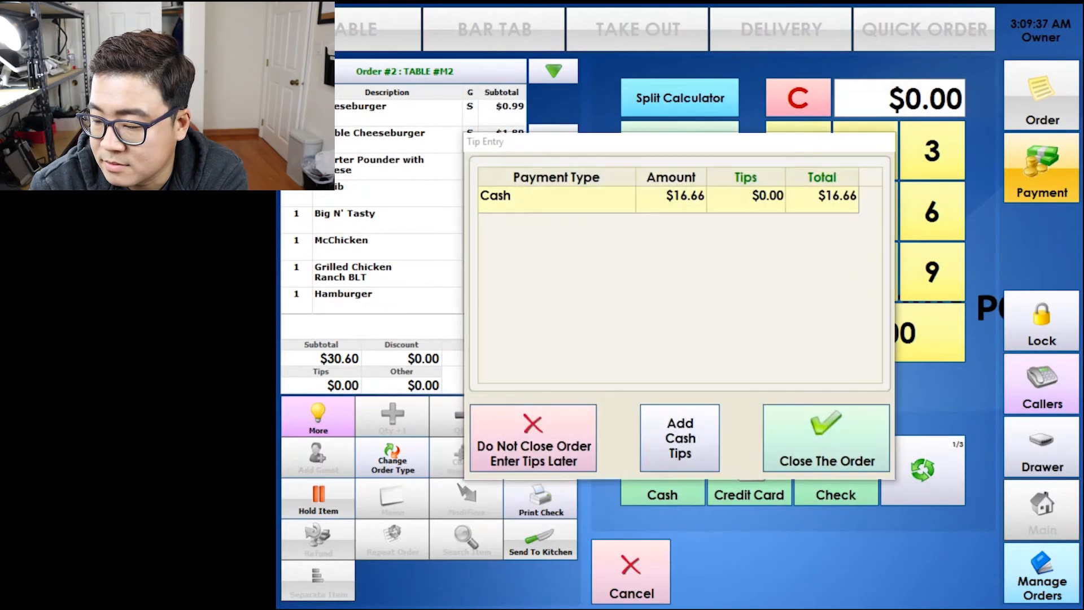
left_click(680, 438)
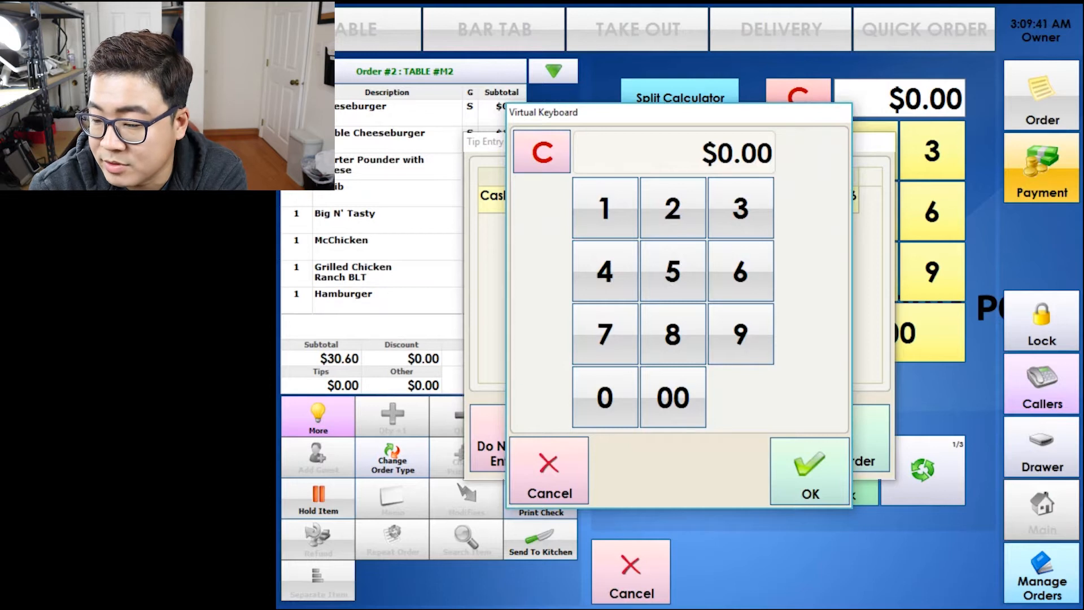
type("3")
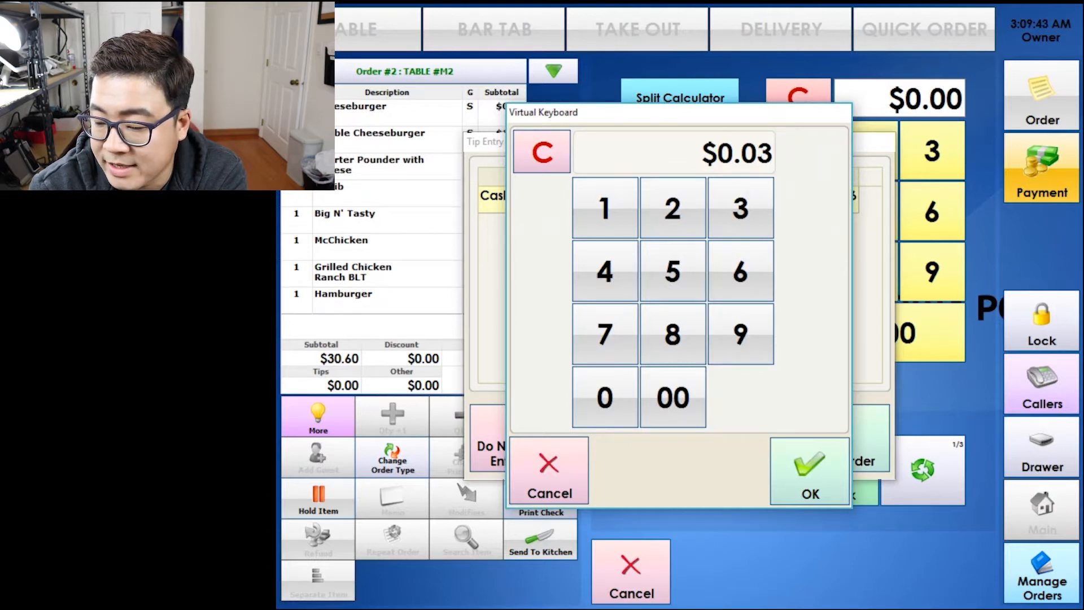
left_click(549, 470)
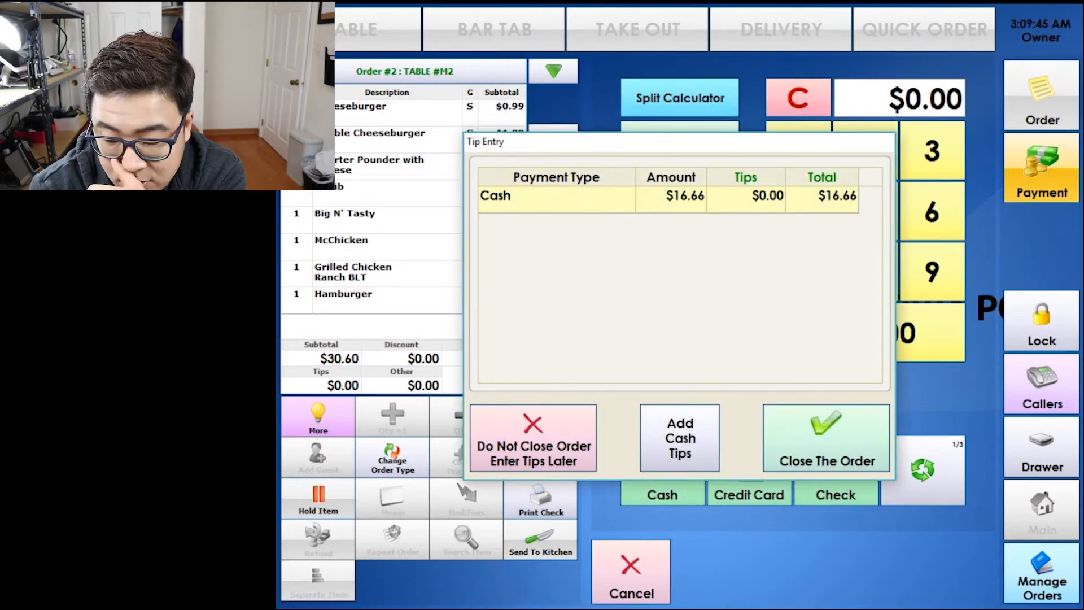
left_click(826, 438)
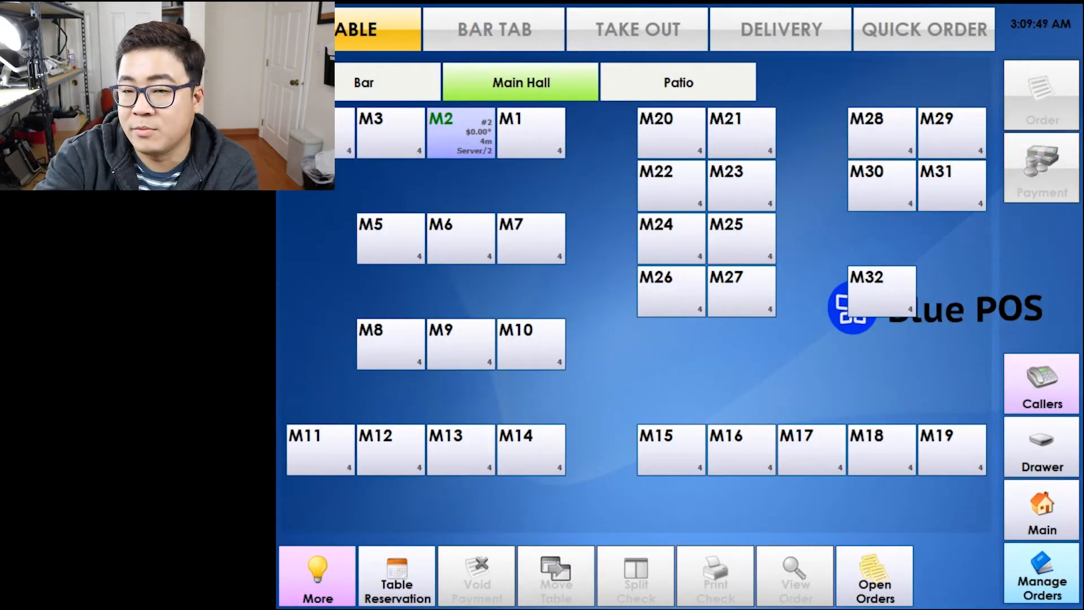
Close table M2's order with a $5.00 cash tip.
left_click(460, 134)
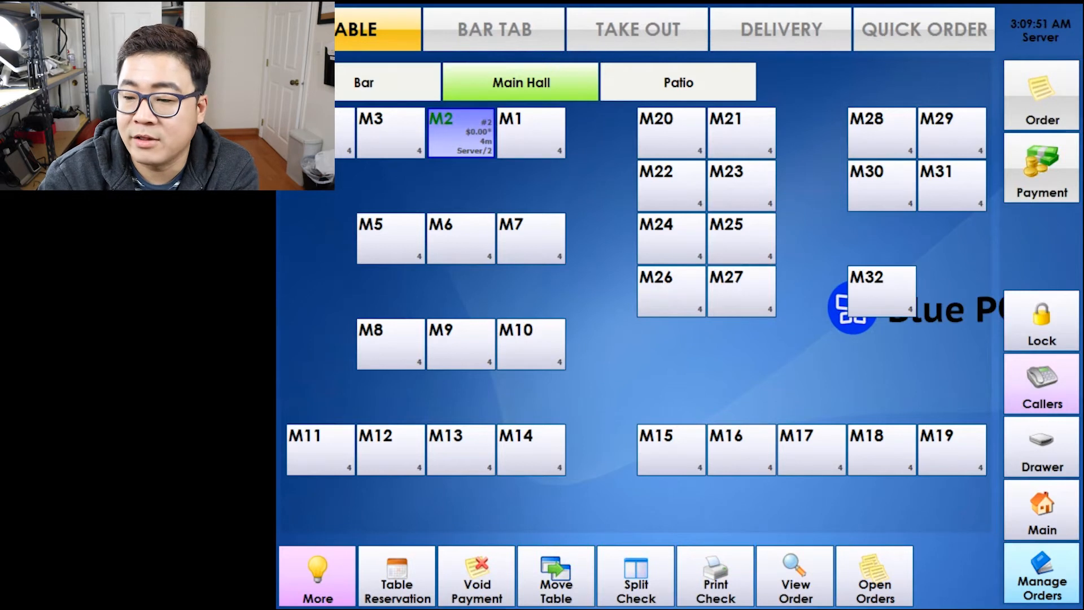
left_click(1041, 168)
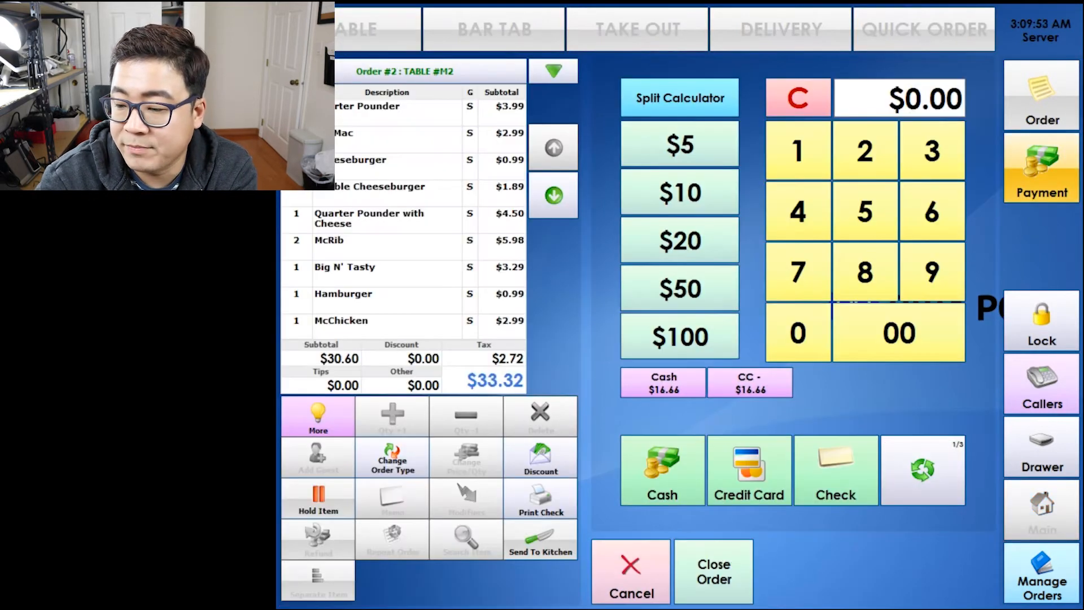
left_click(713, 571)
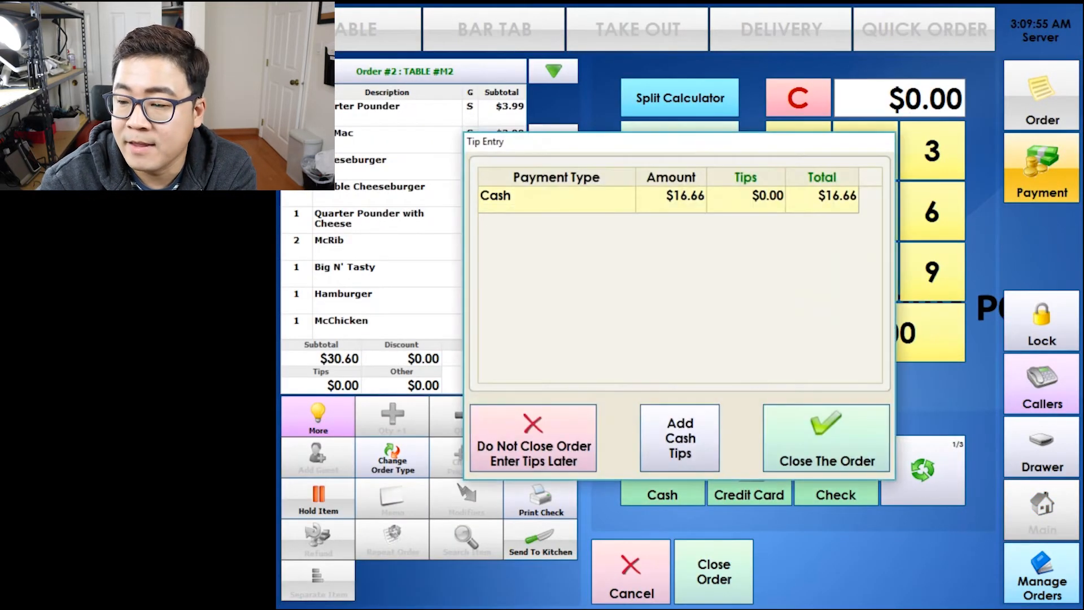
left_click(775, 197)
left_click(672, 271)
left_click(673, 397)
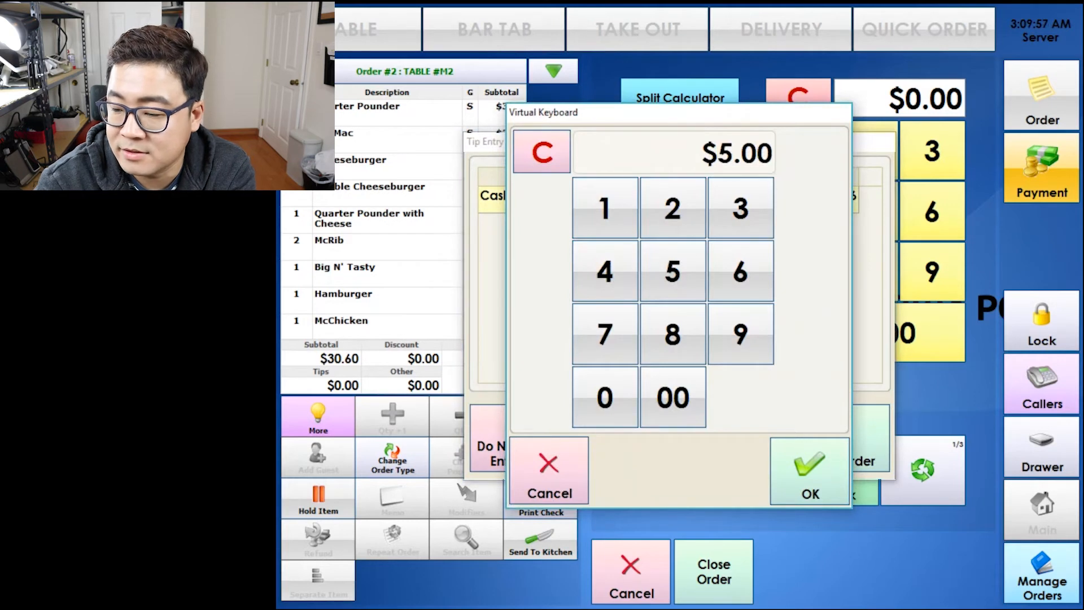
left_click(809, 471)
left_click(822, 442)
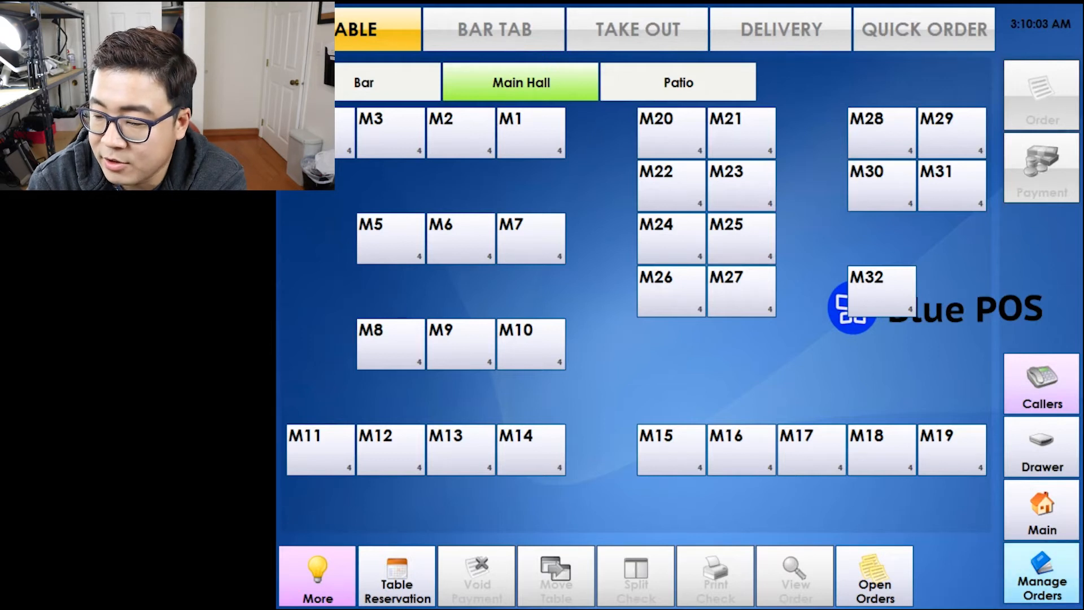
Review today's orders list as the owner, then return to the table map.
left_click(1042, 573)
left_click(599, 355)
left_click(717, 433)
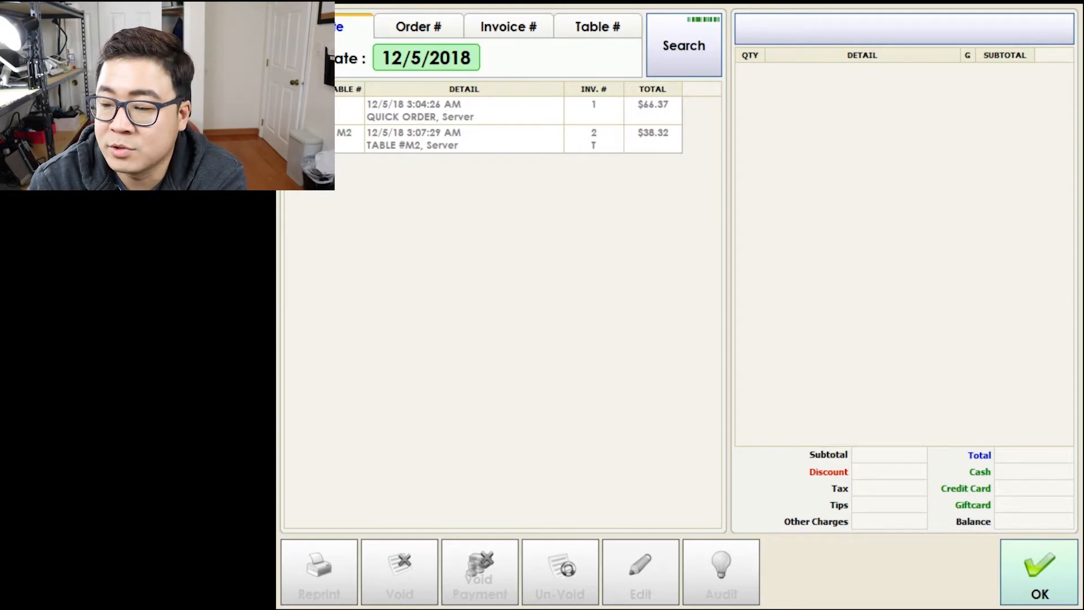
left_click(1040, 572)
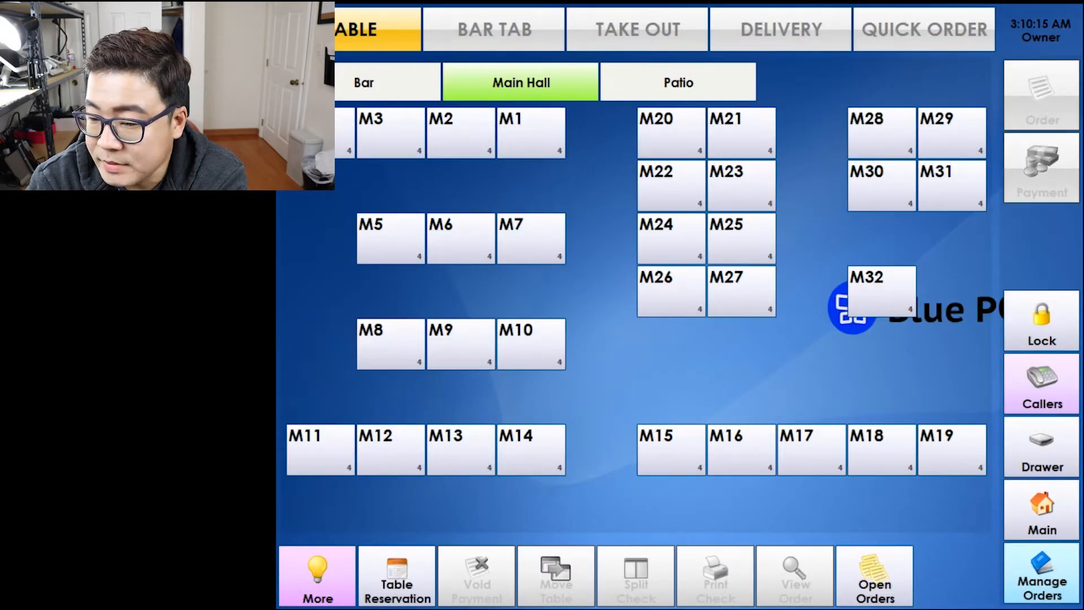
Lock the terminal, then browse the Bar, Main Hall and Patio layouts, ending on Patio.
left_click(1042, 321)
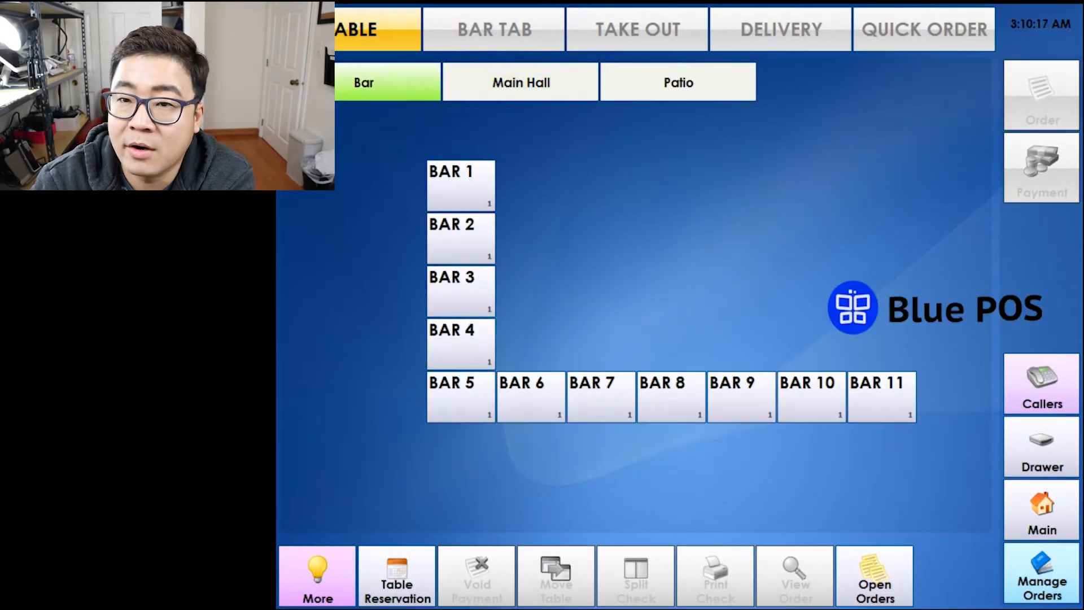
left_click(520, 83)
left_click(678, 83)
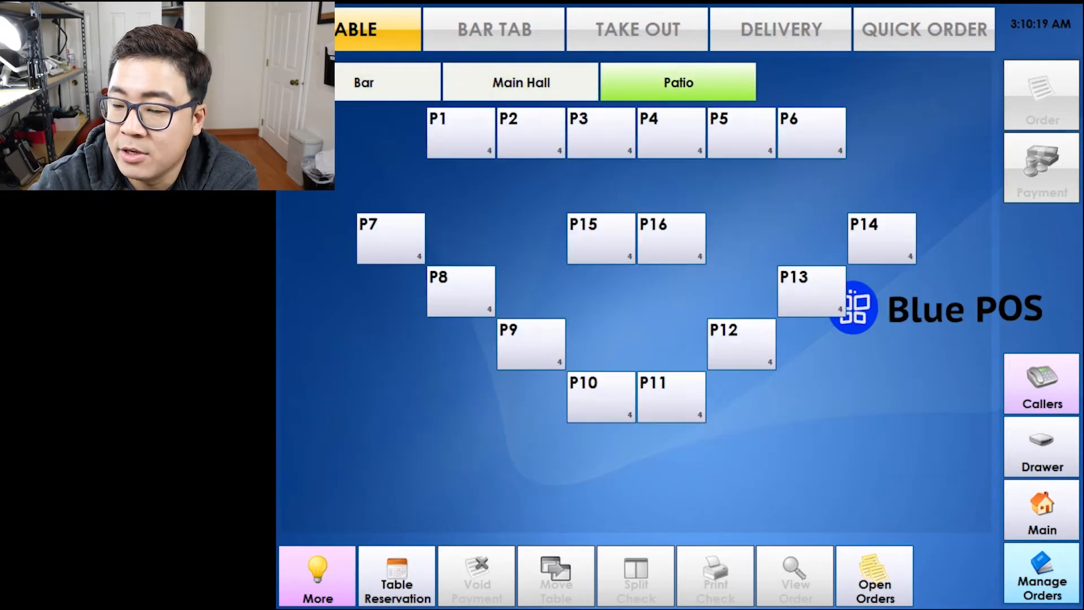
left_click(364, 83)
left_click(521, 82)
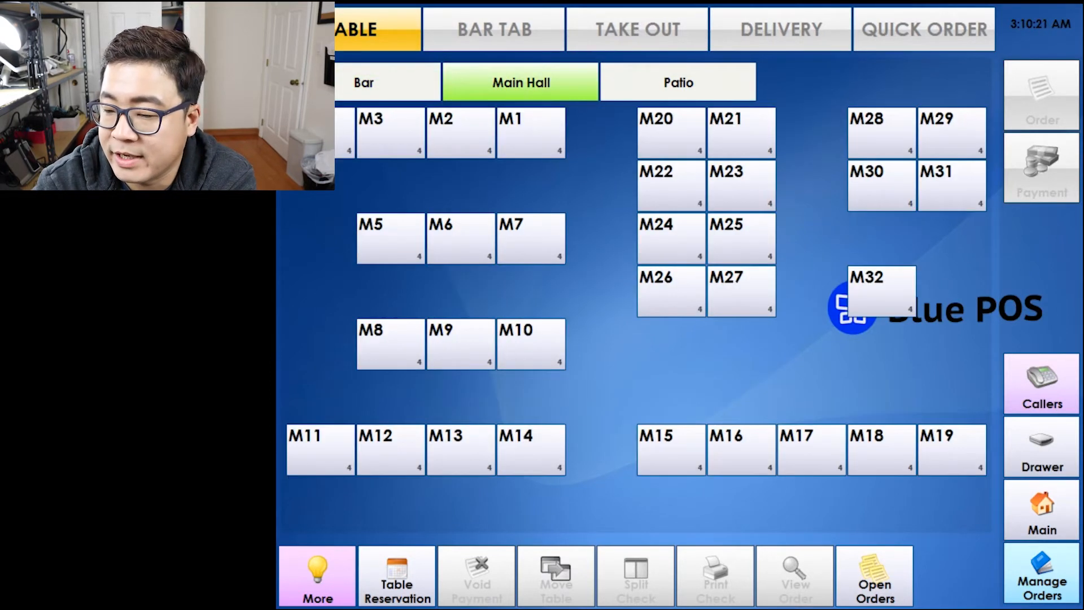
left_click(678, 83)
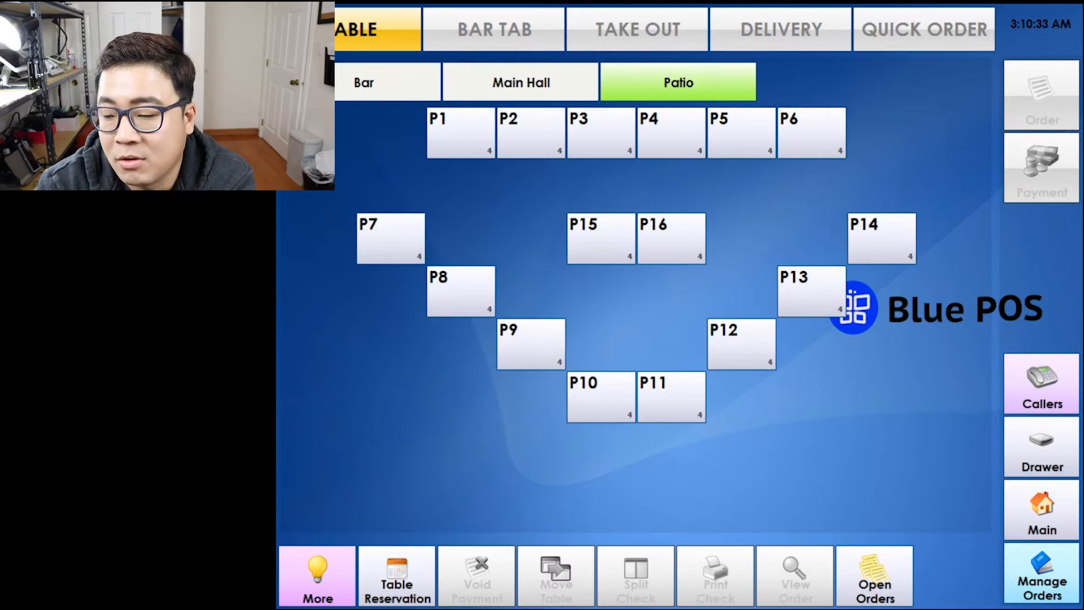
left_click(363, 82)
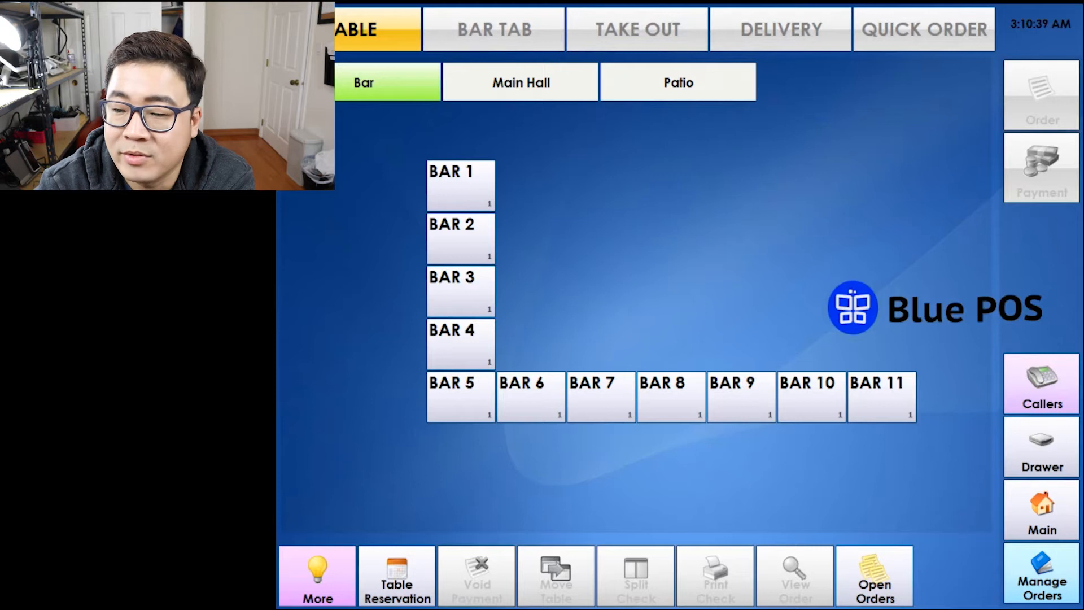
left_click(521, 82)
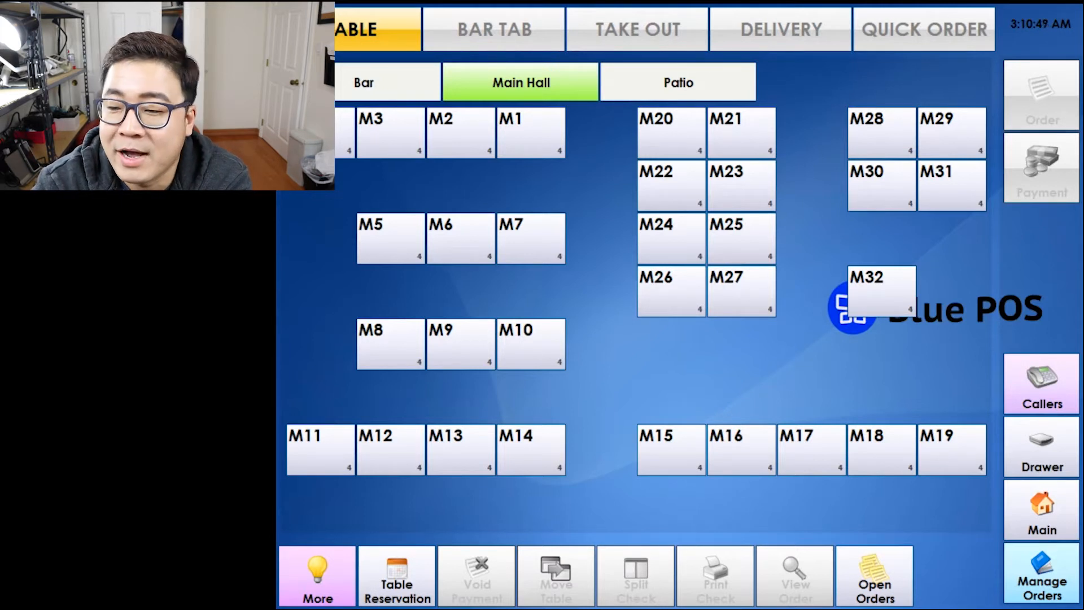
left_click(678, 82)
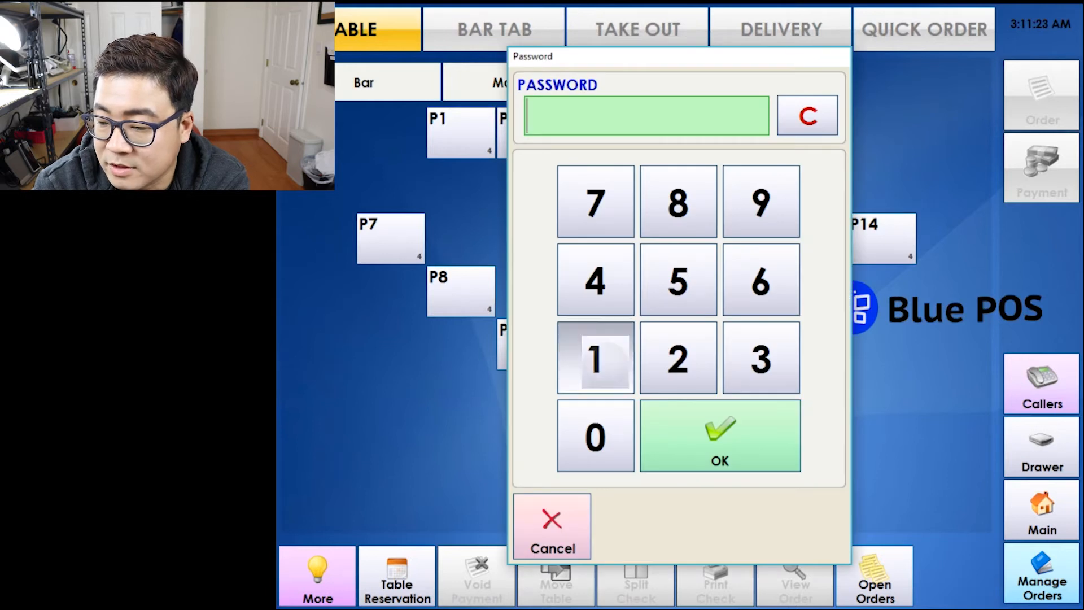
Open the cash drawer with the owner password, giving 'change' as the reason.
type("*")
key("Return")
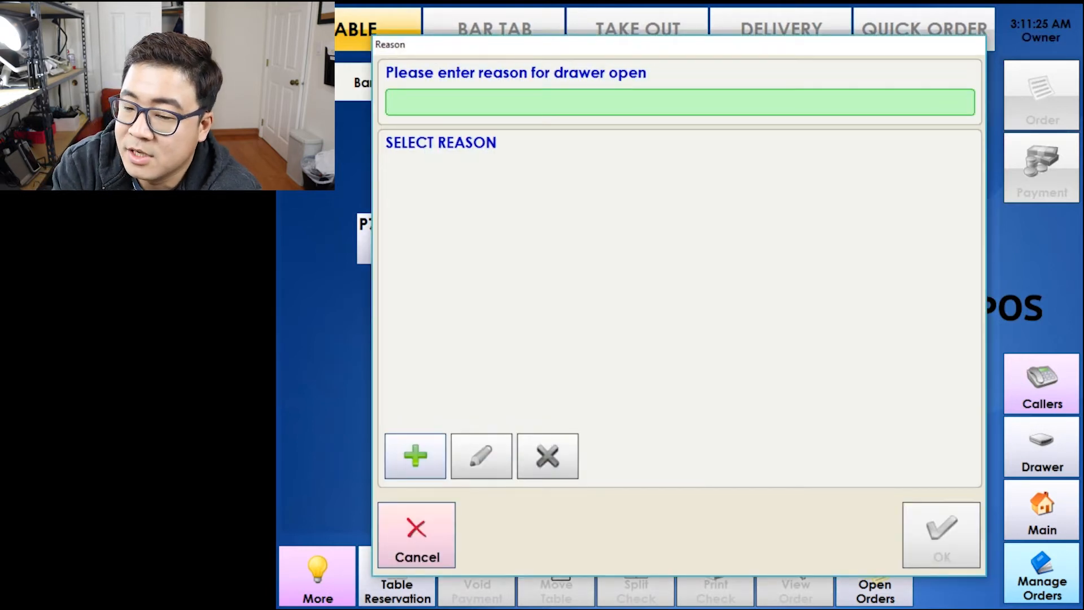
type("change")
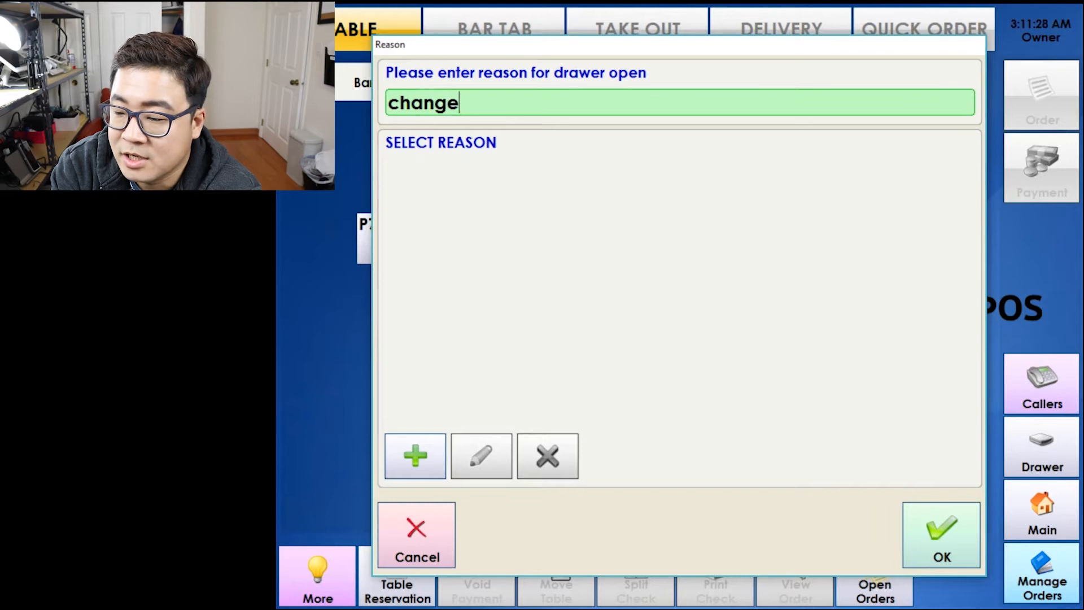
key("Return")
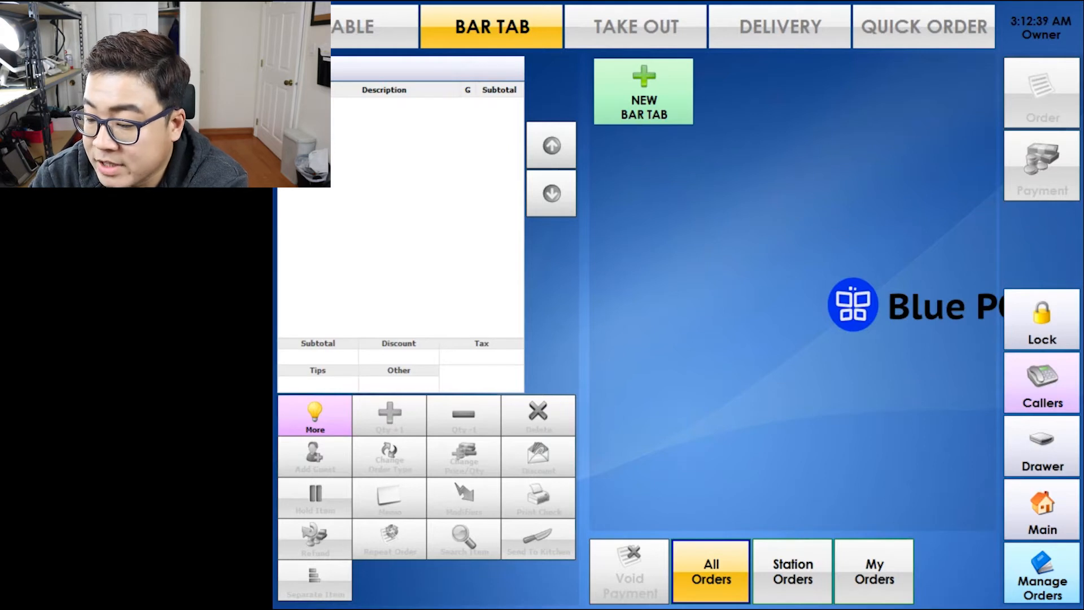
Filter the bar tab list by station and own orders, then show all orders again.
left_click(793, 571)
left_click(894, 587)
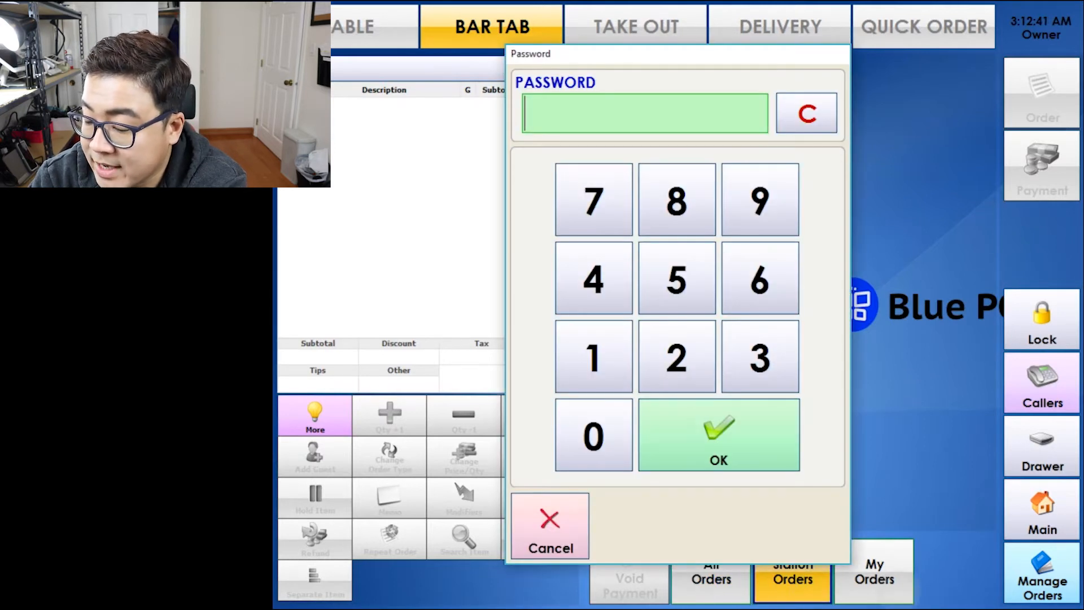
left_click(593, 357)
left_click(719, 435)
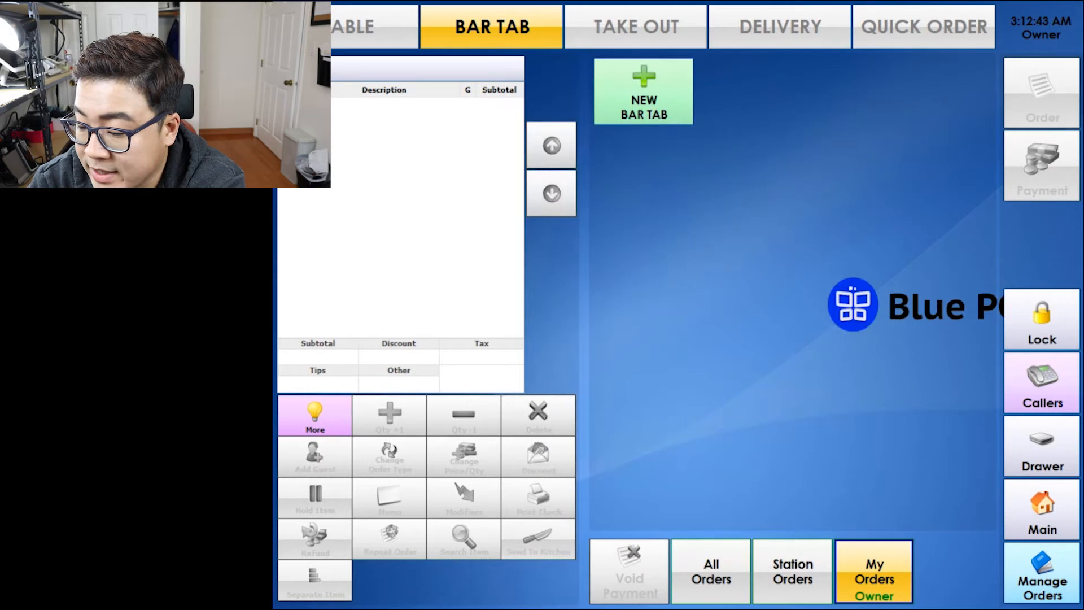
left_click(710, 571)
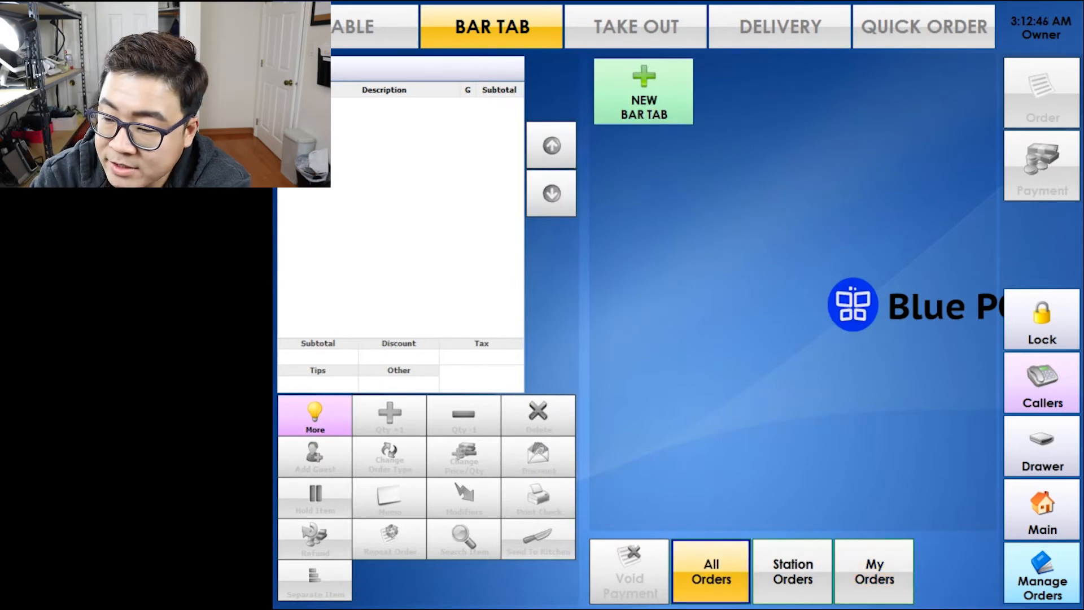
Create a new bar tab labelled with the customer's card digits, name and appearance description.
left_click(643, 92)
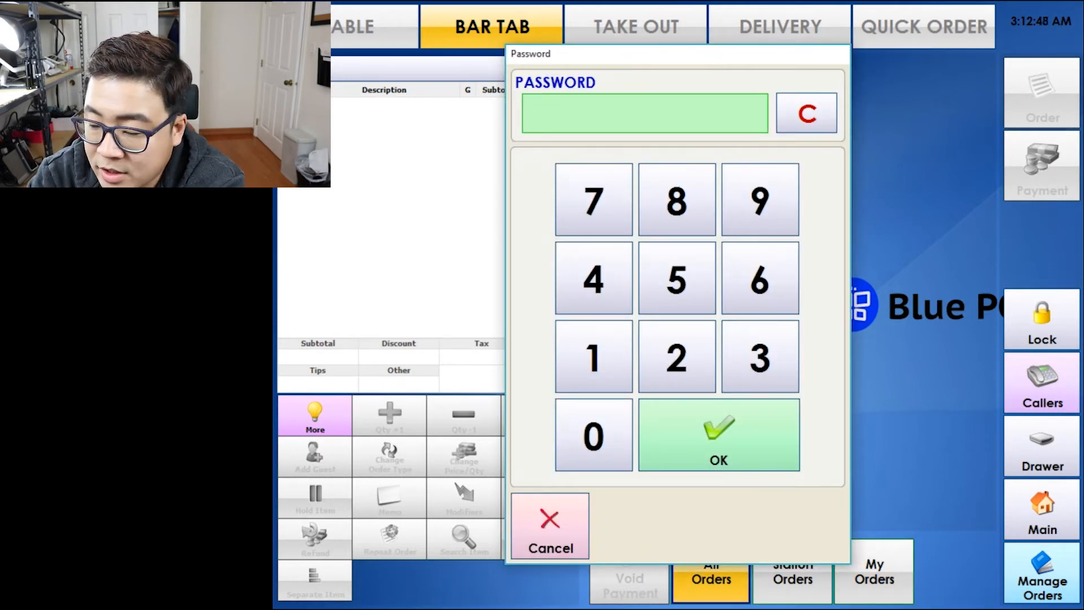
left_click(593, 356)
left_click(719, 435)
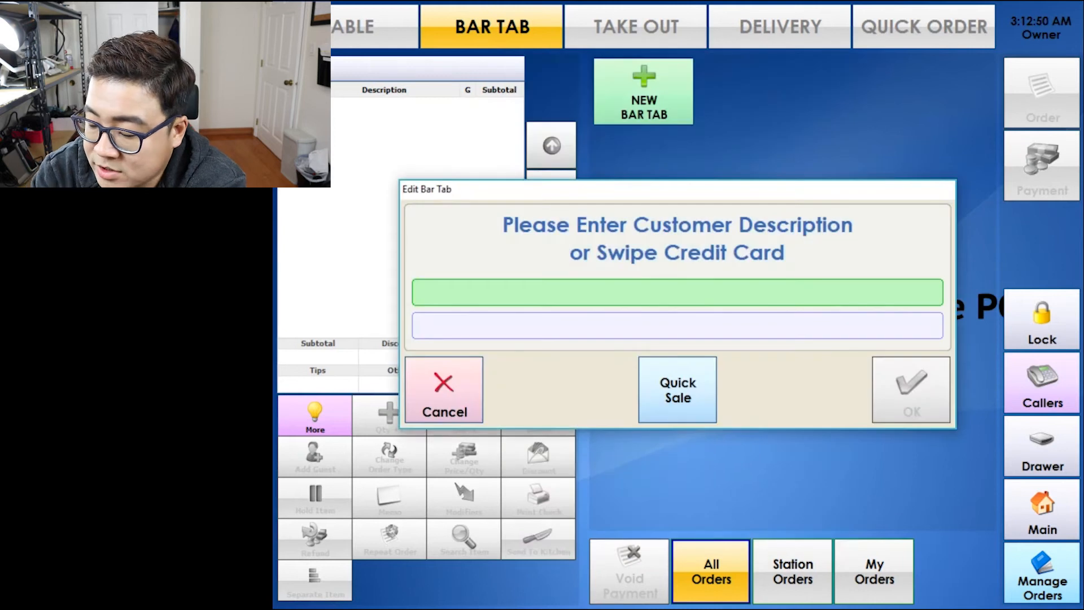
type("4336 / kim")
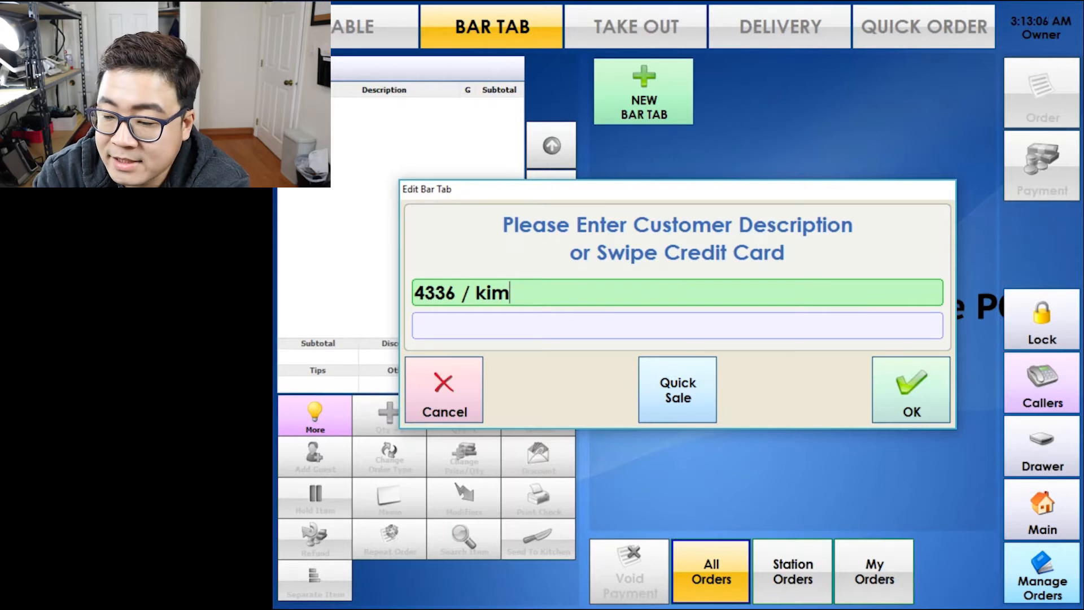
left_click(678, 326)
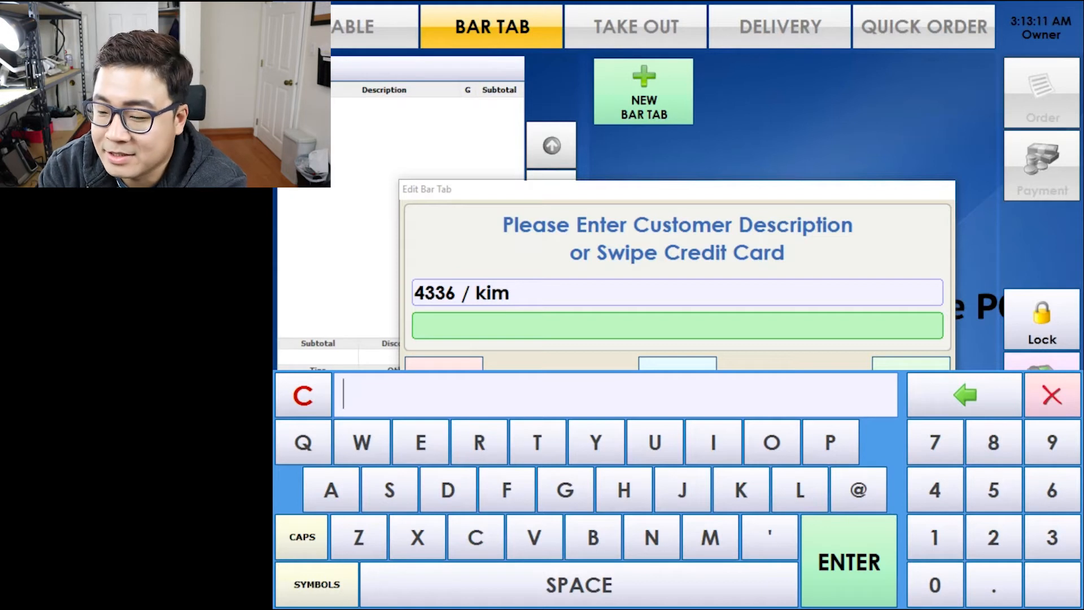
type("asian guy with ")
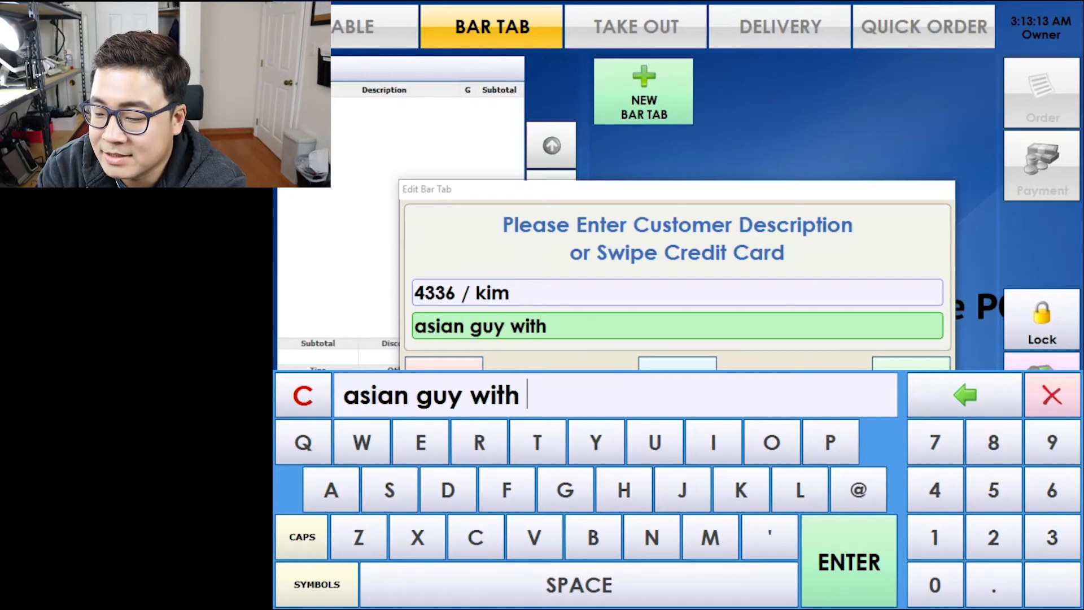
type("glasses blue pos")
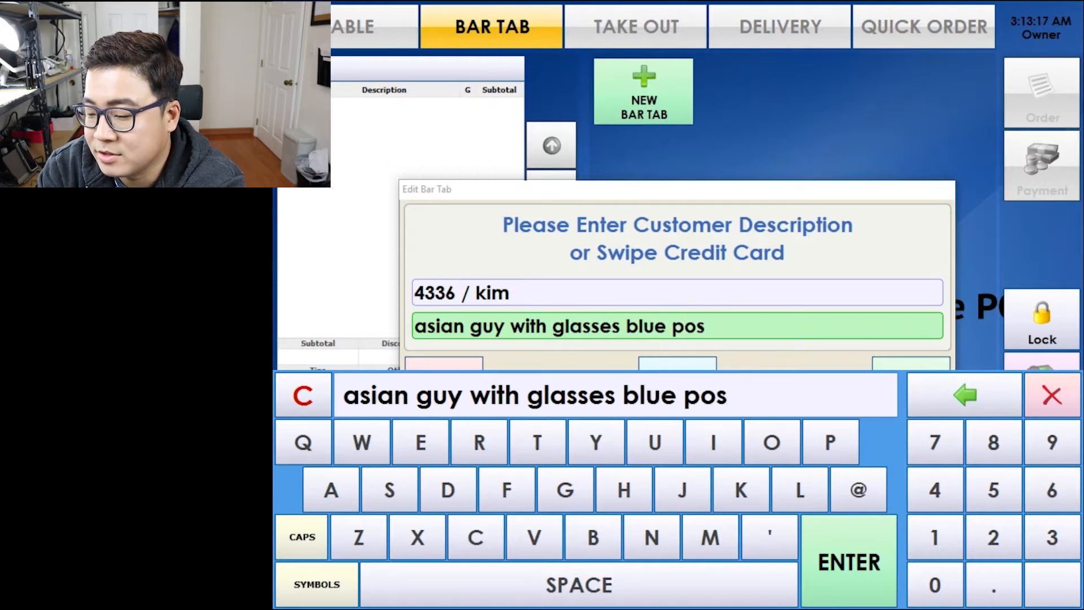
type(" sweatshirt")
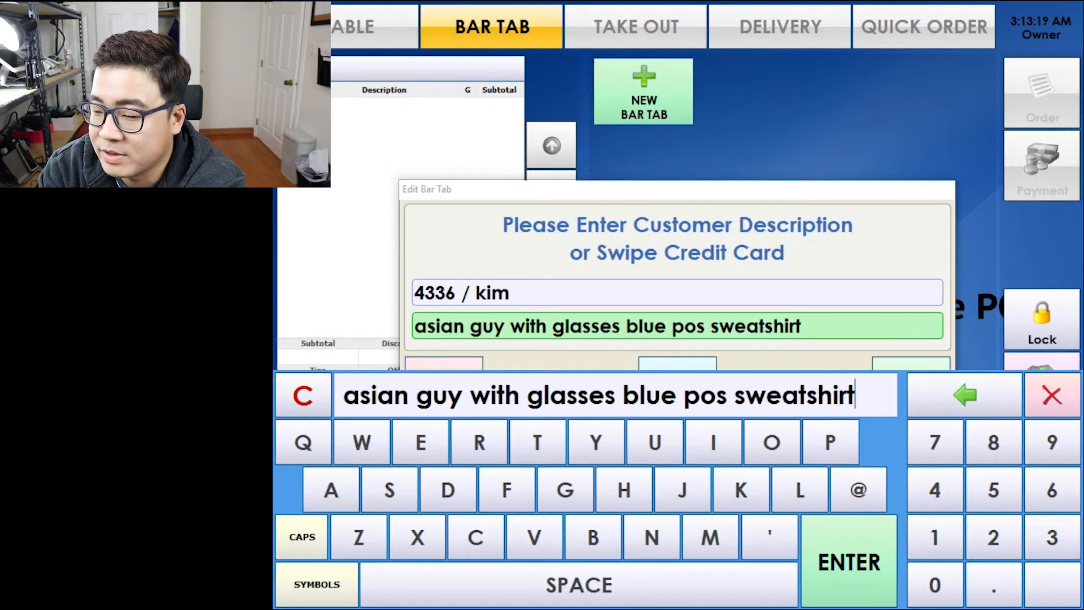
key("Return")
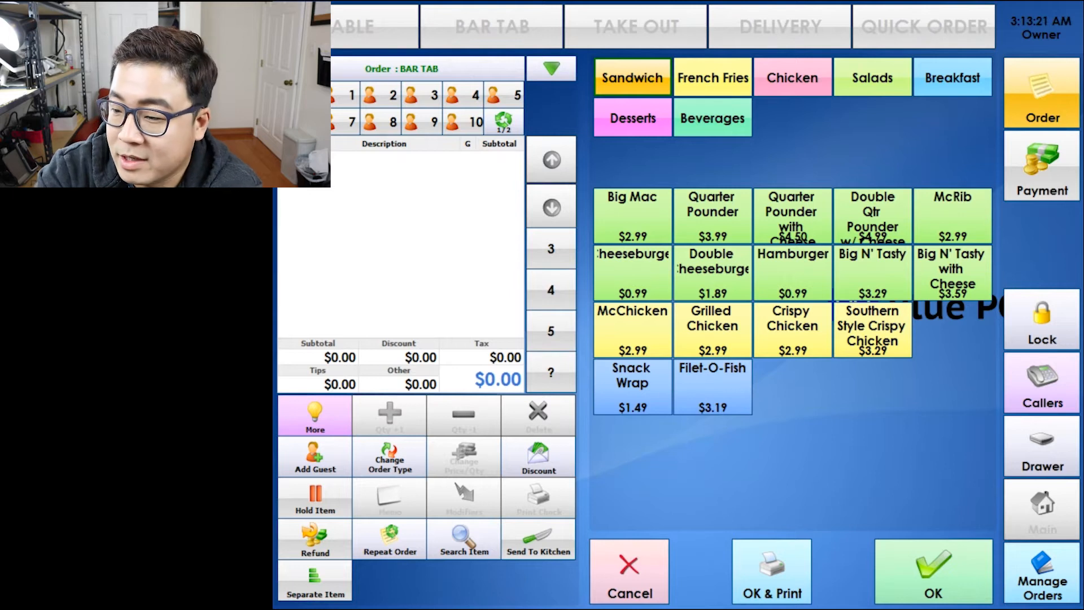
left_click(713, 118)
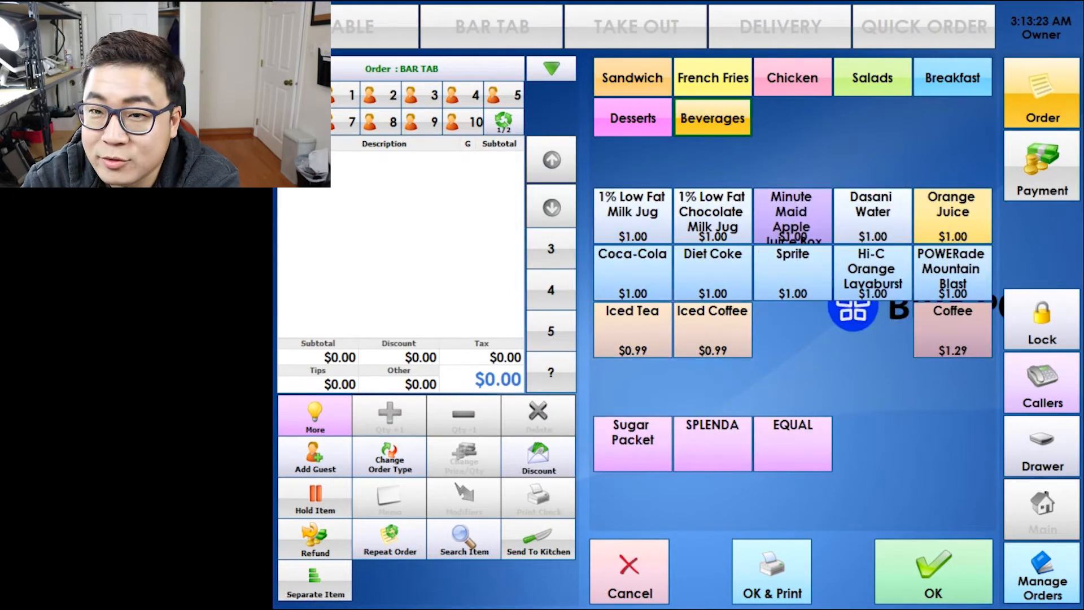
Add four 1% Low Fat Milk Jugs and five chocolate milk jugs, then save the $17.42 tab.
left_click(633, 217)
left_click(633, 216)
left_click(633, 216)
left_click(633, 216)
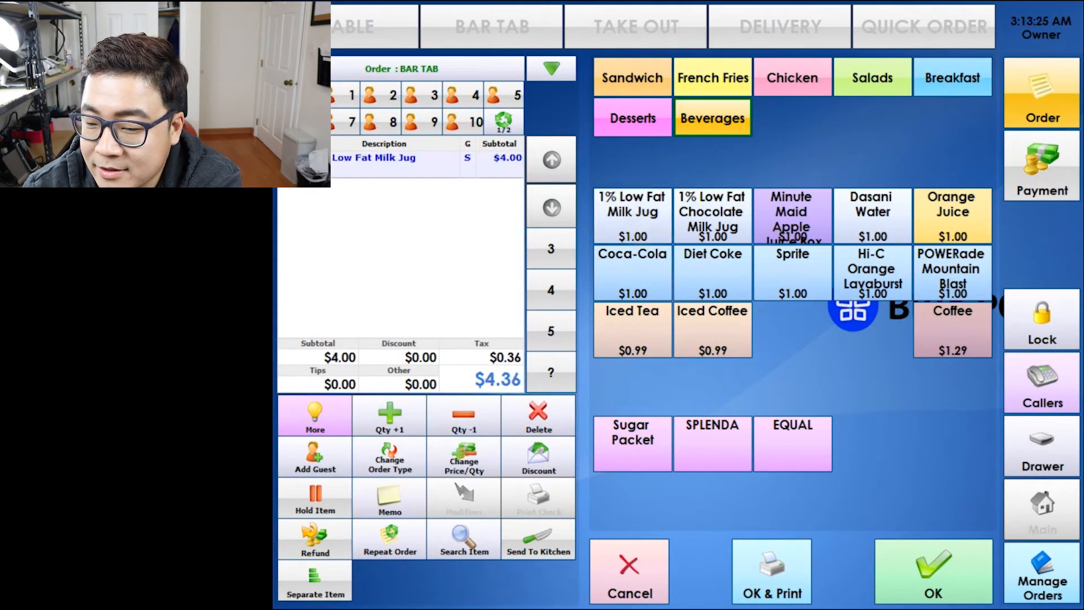
left_click(632, 216)
left_click(633, 216)
left_click(632, 216)
left_click(632, 216)
left_click(712, 216)
left_click(712, 216)
left_click(712, 216)
left_click(712, 217)
left_click(712, 217)
left_click(713, 217)
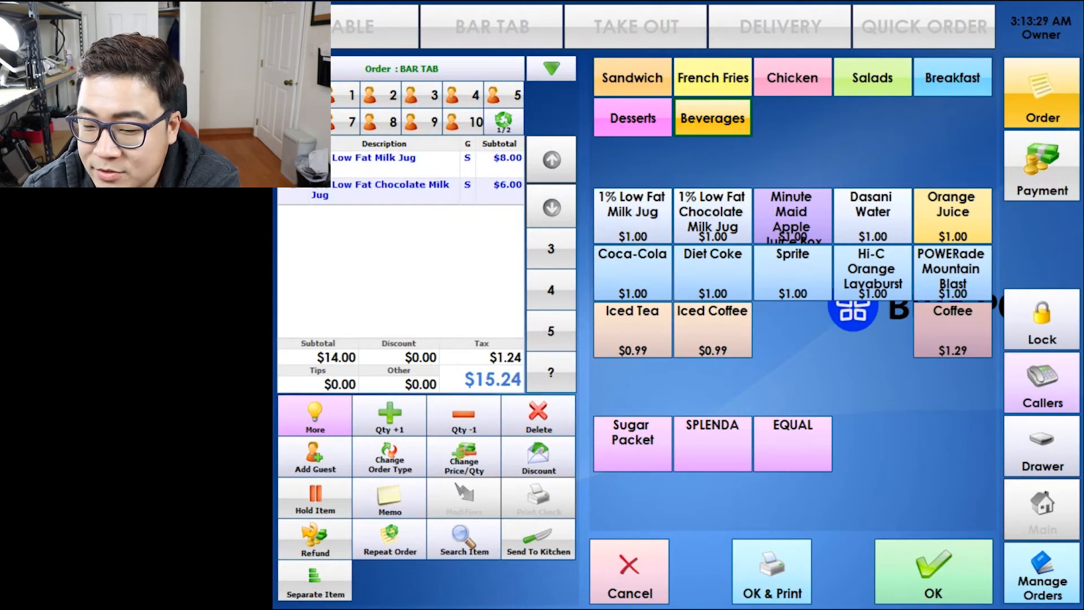
left_click(713, 216)
left_click(712, 217)
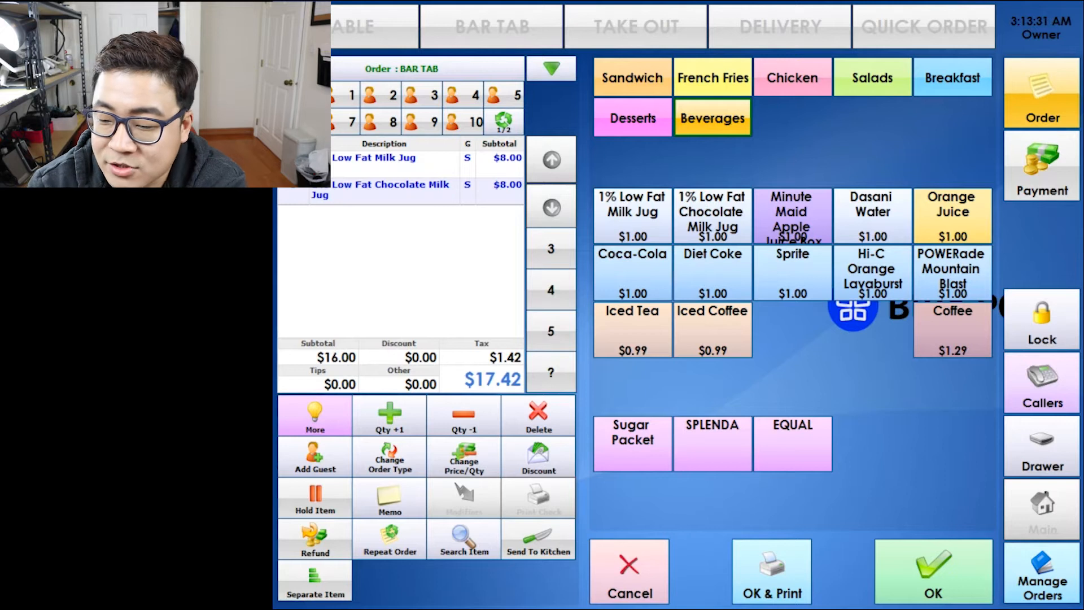
left_click(934, 570)
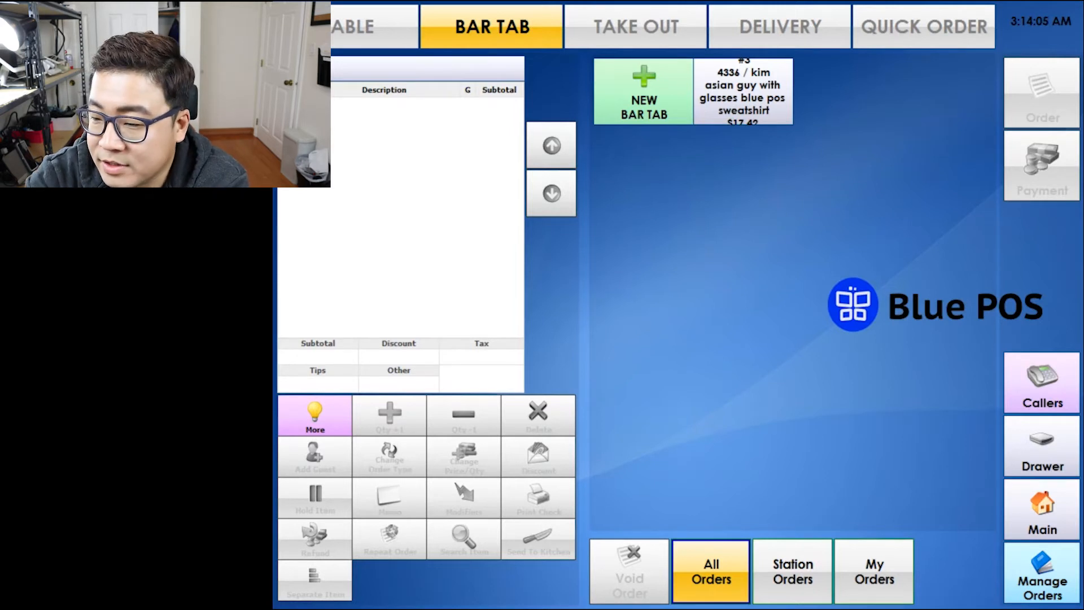
Start a take-out caller record and enter the customer's phone number and name.
left_click(636, 27)
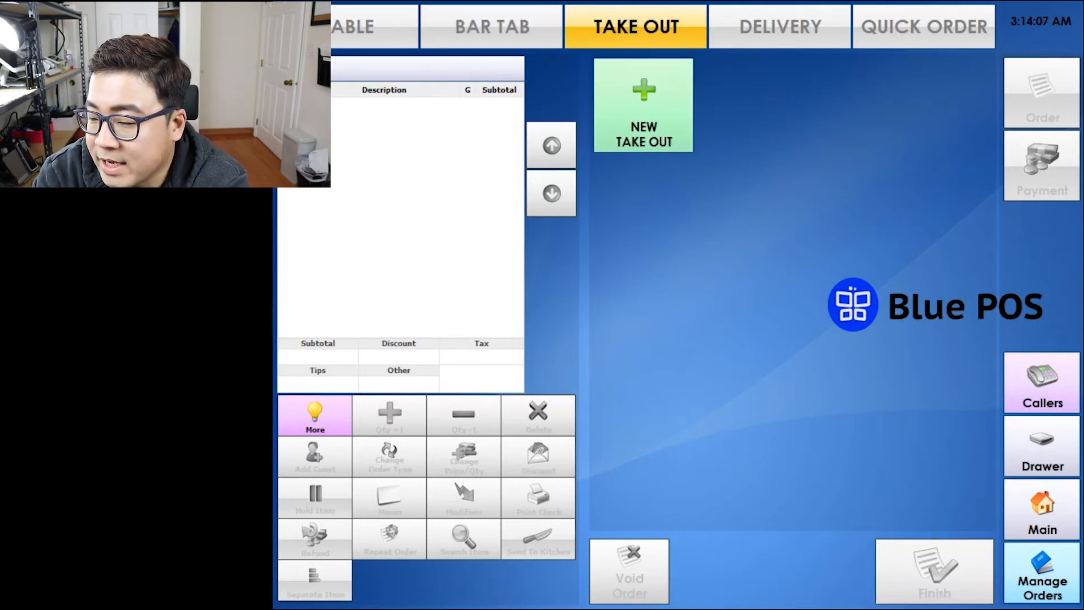
left_click(1042, 382)
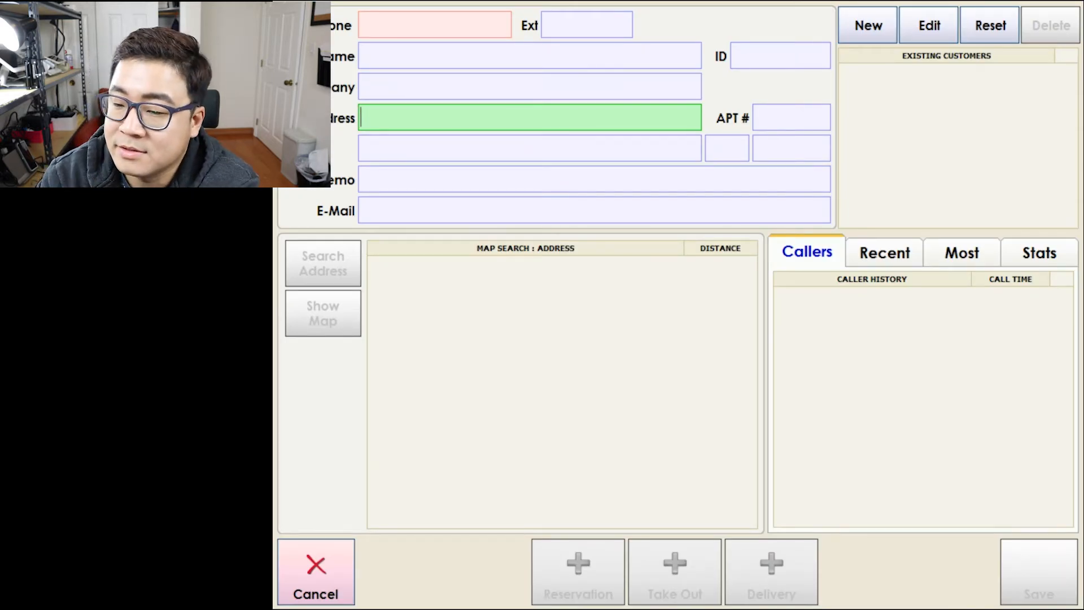
left_click(435, 25)
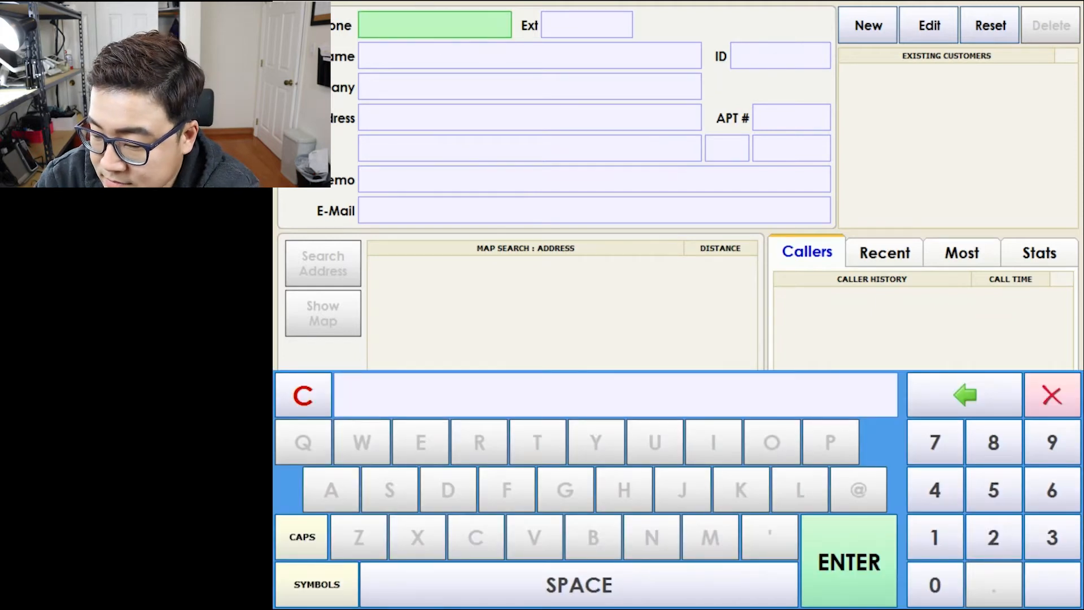
type("000-0000")
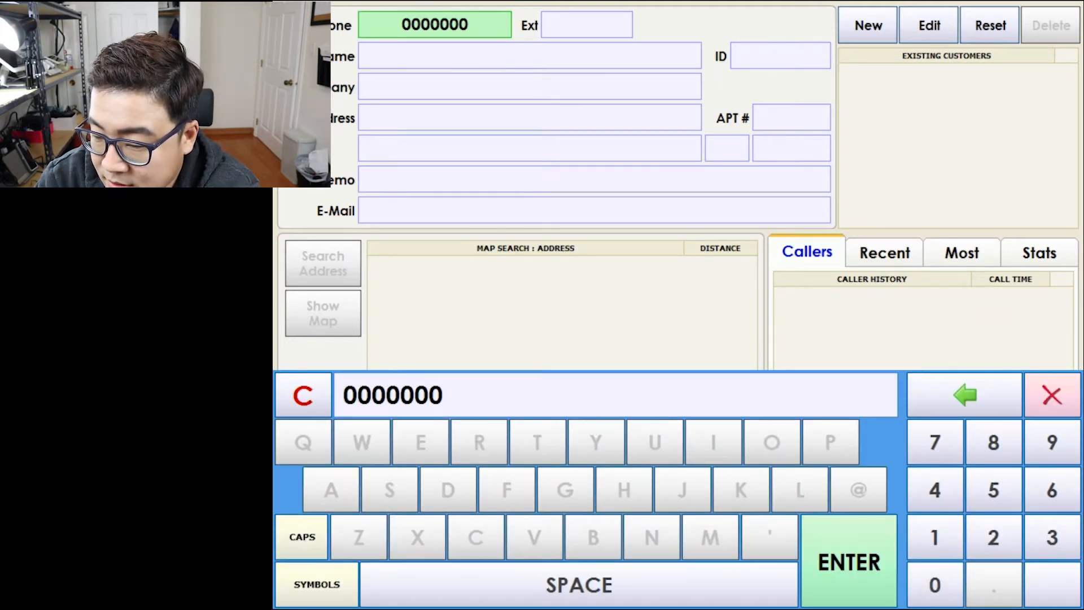
key("Return")
left_click(586, 25)
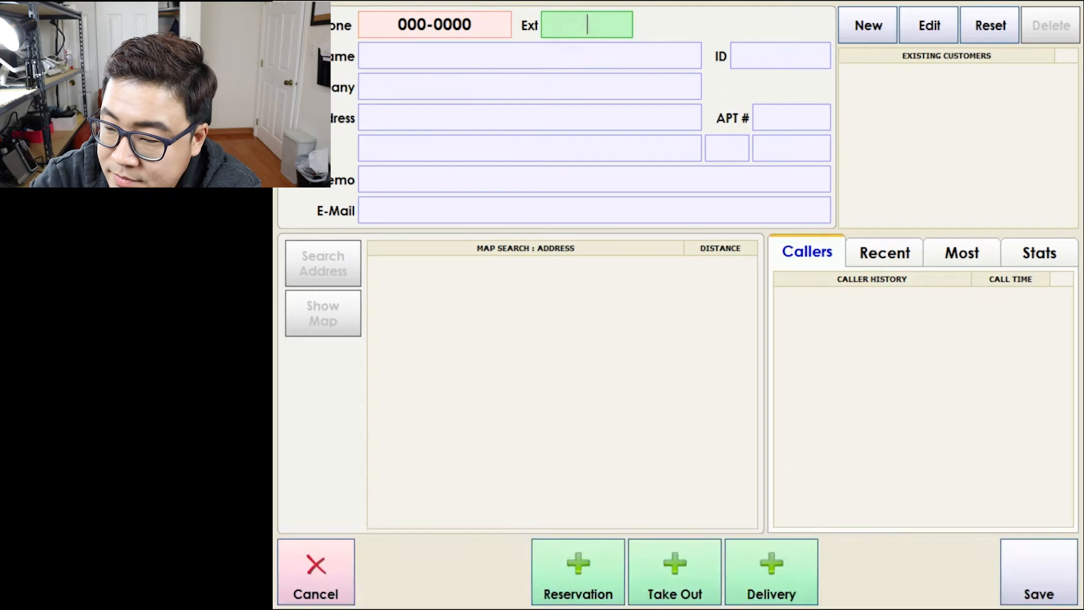
left_click(435, 25)
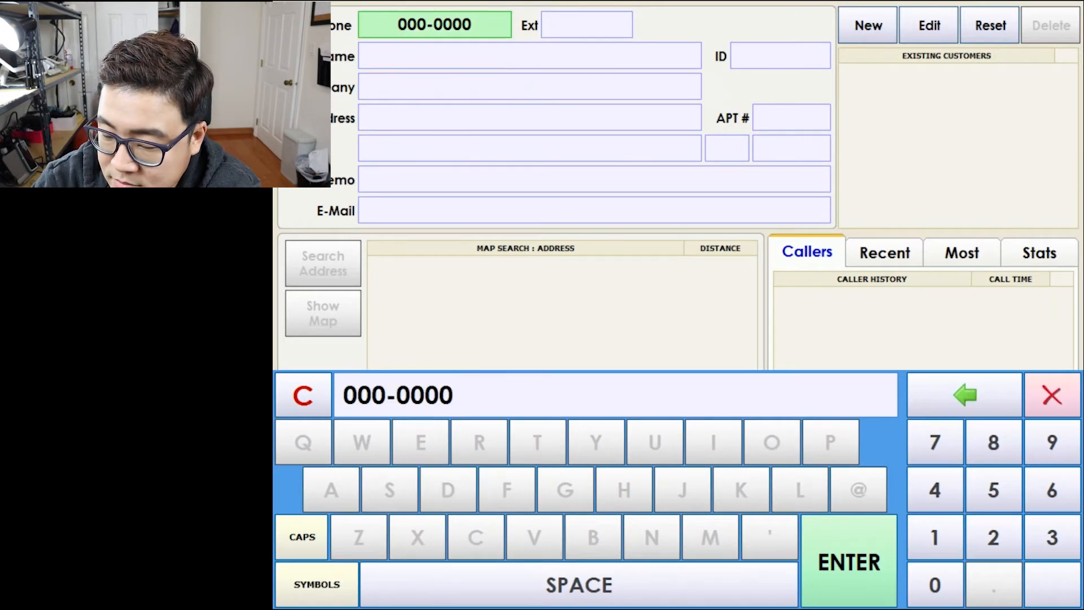
type("000")
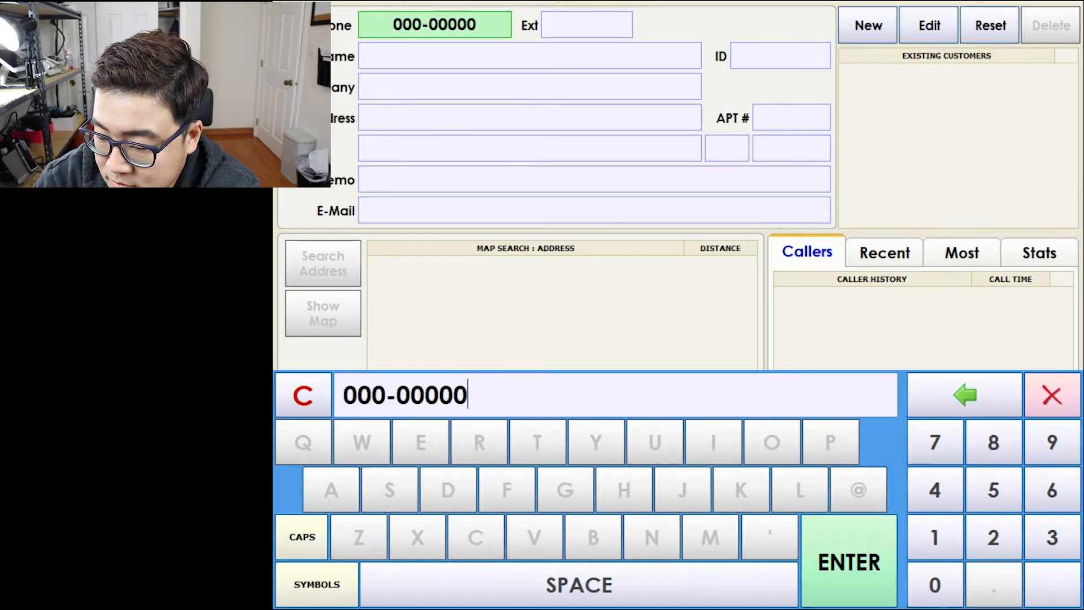
key("Return")
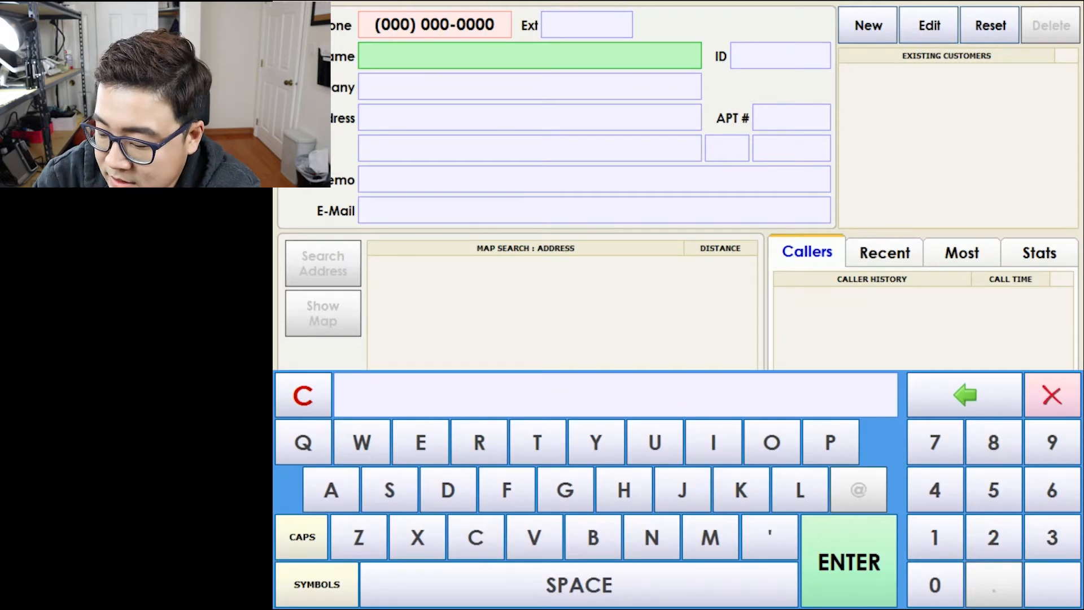
type("jason")
key("Return")
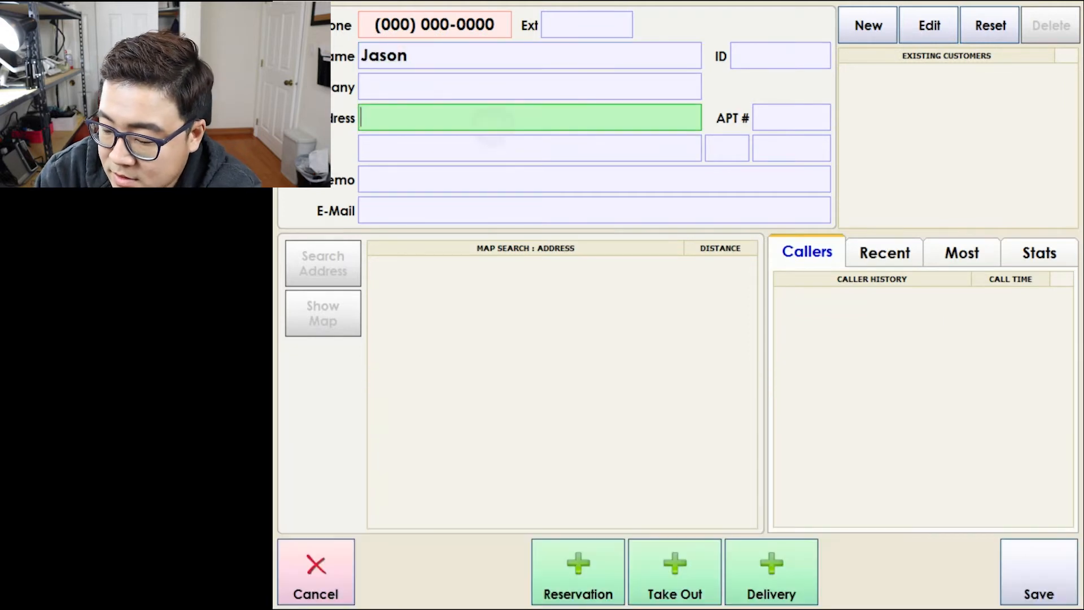
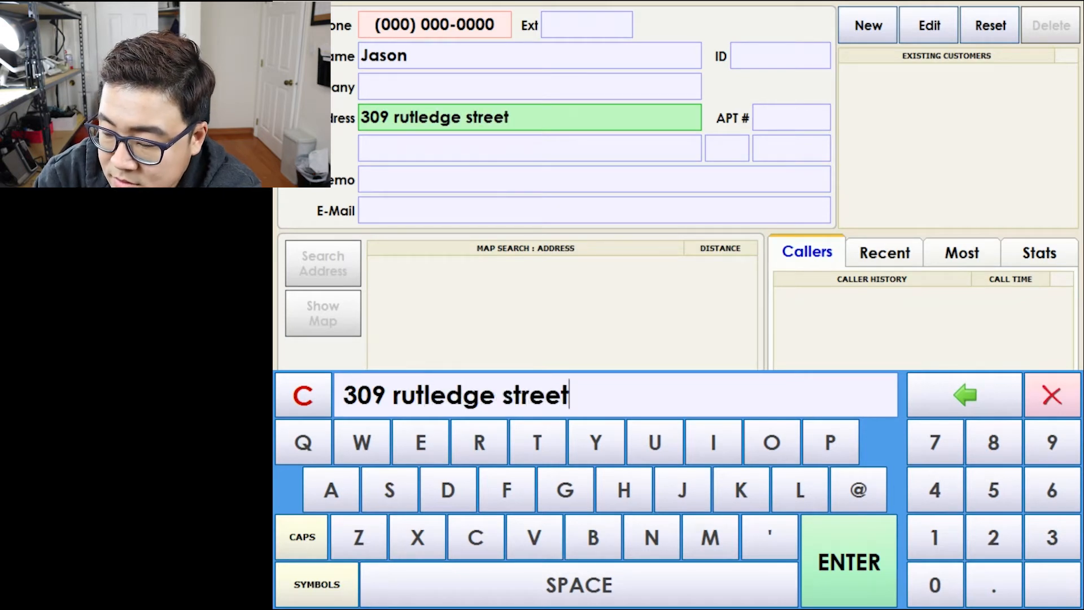
Fill in the customer's street address, city, state and zip code.
key("Return")
type("brooklyn")
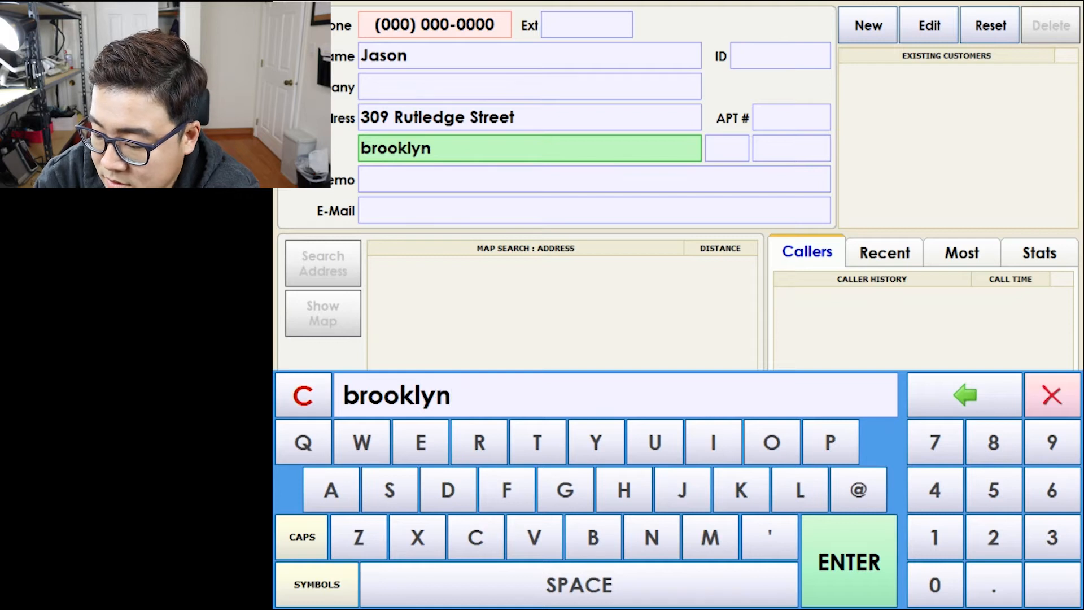
key("Return")
type("ny")
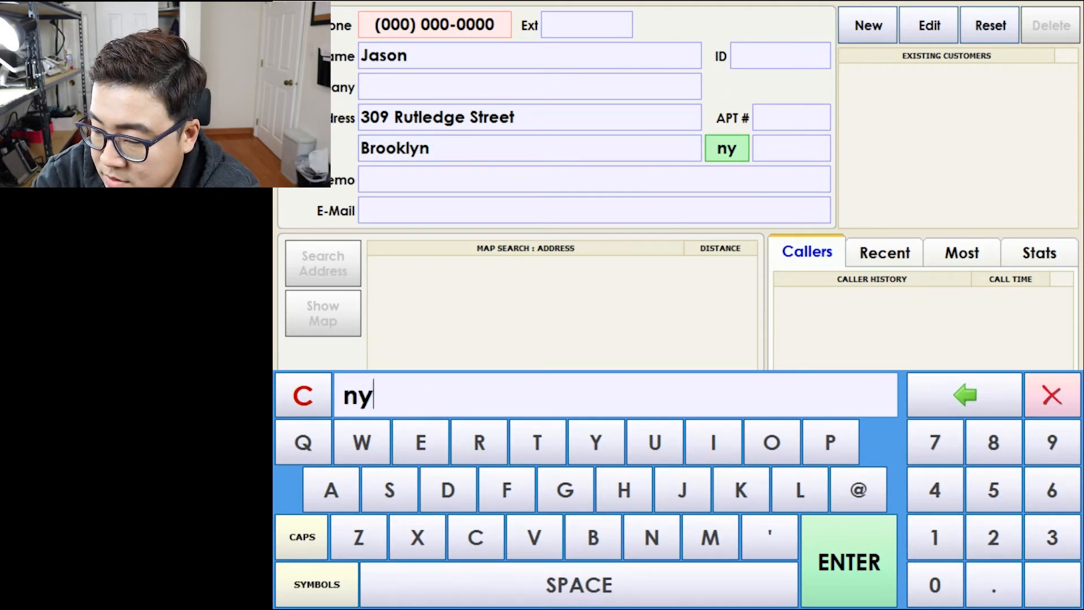
key("Return")
type("1136")
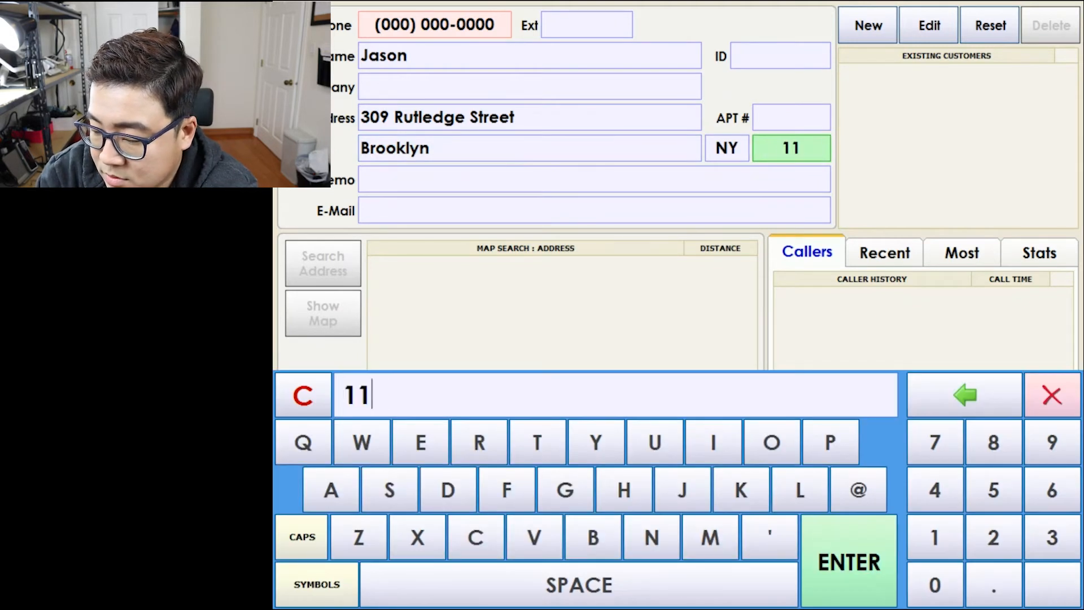
key("BackSpace")
key("BackSpace")
type("211")
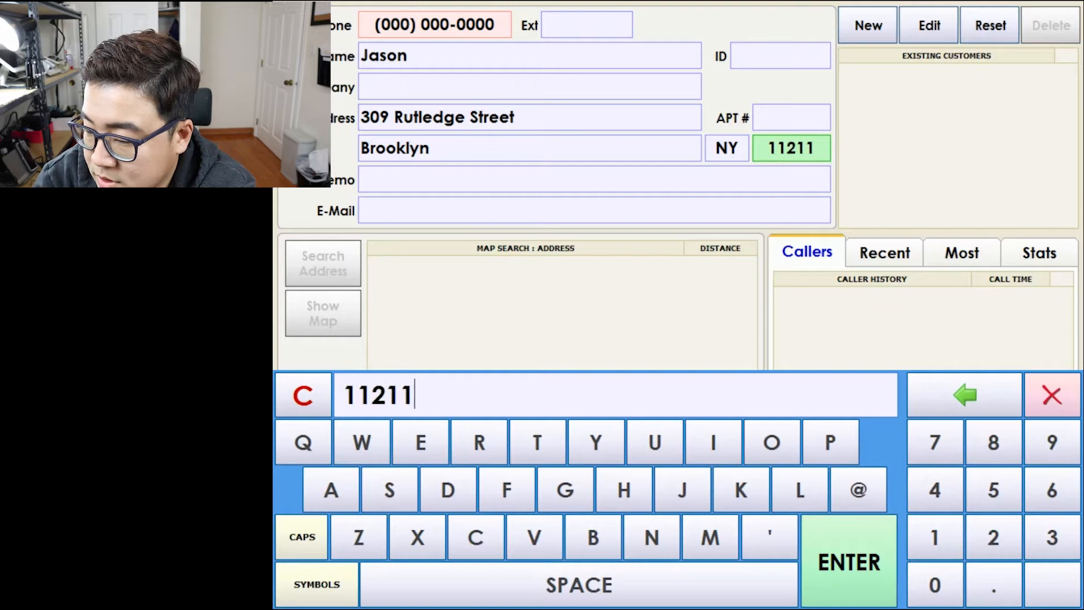
key("Return")
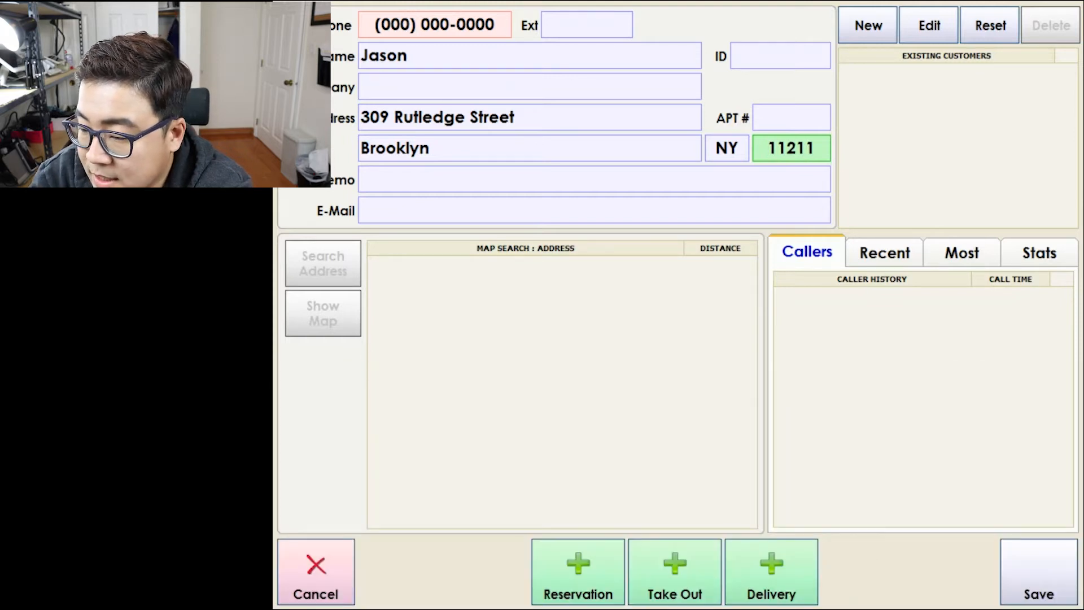
Add the memo 'Allergic To Peanuts' to the caller record.
left_click(594, 179)
type("all")
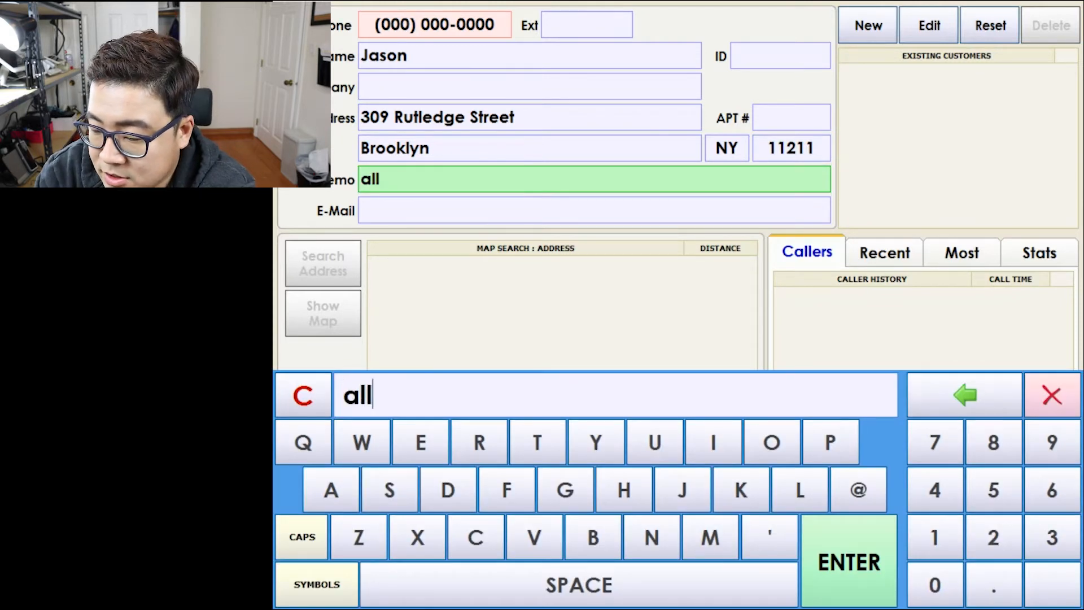
type("ergic to ")
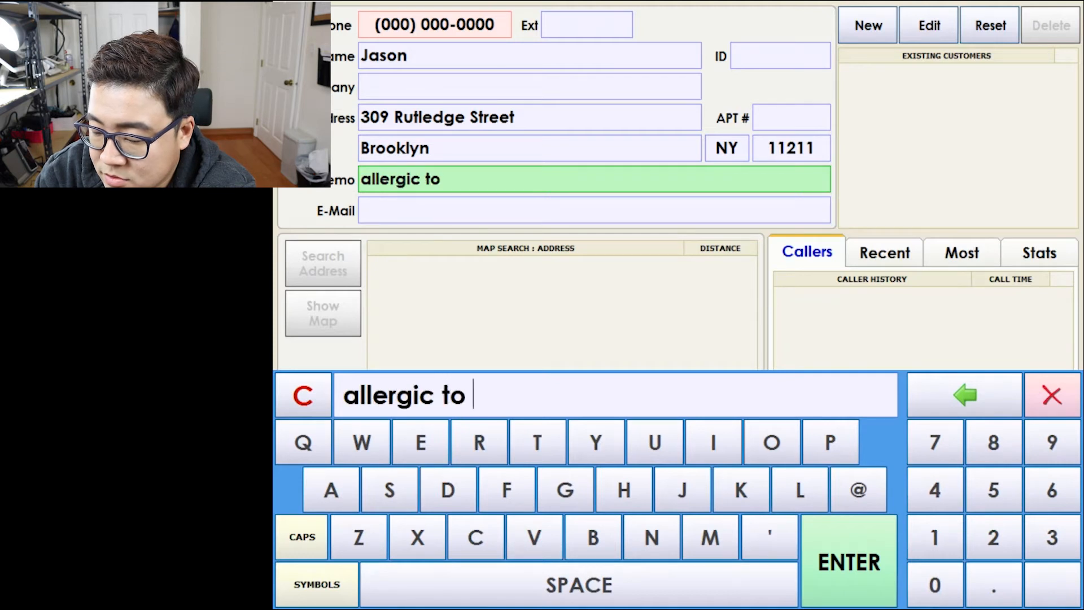
type("peanuts")
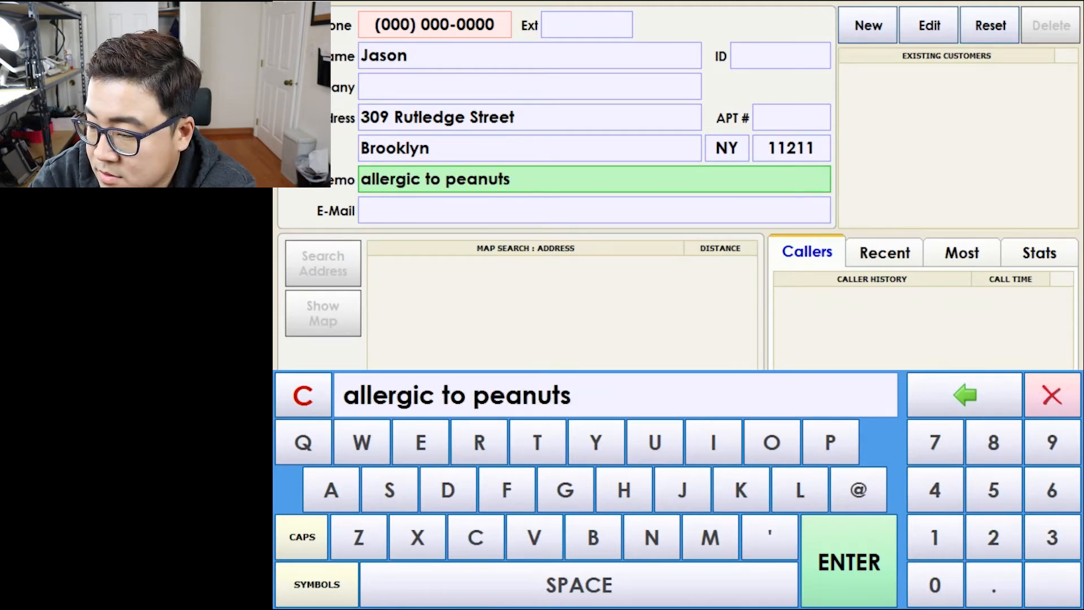
key("Return")
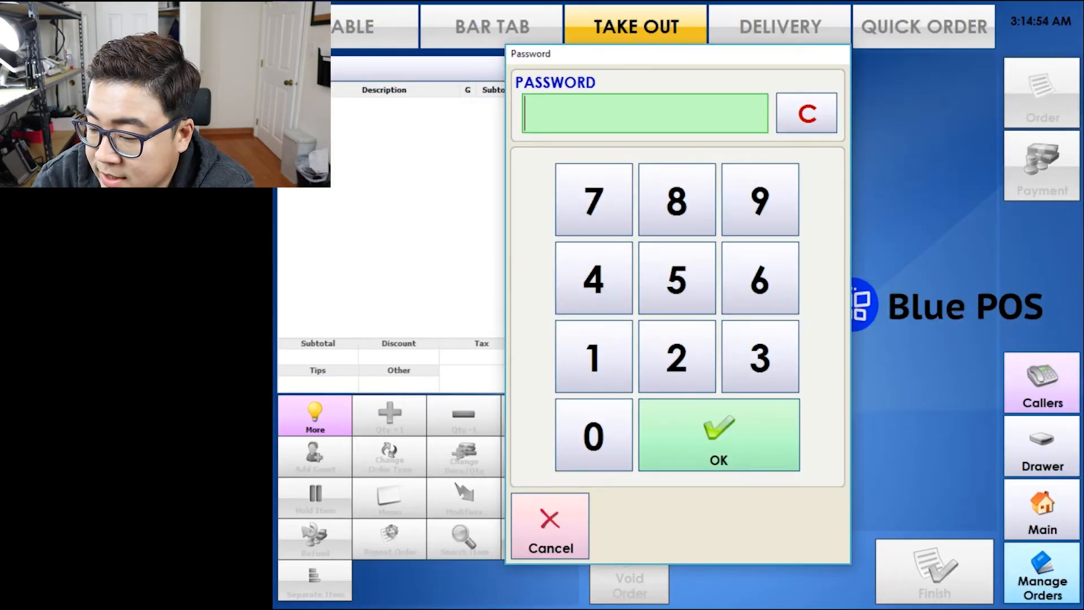
Enter password 1, then add Big Mac, Quarter Pounder, Cheeseburger, Double Cheeseburgers and McChickens.
type("1")
key("Return")
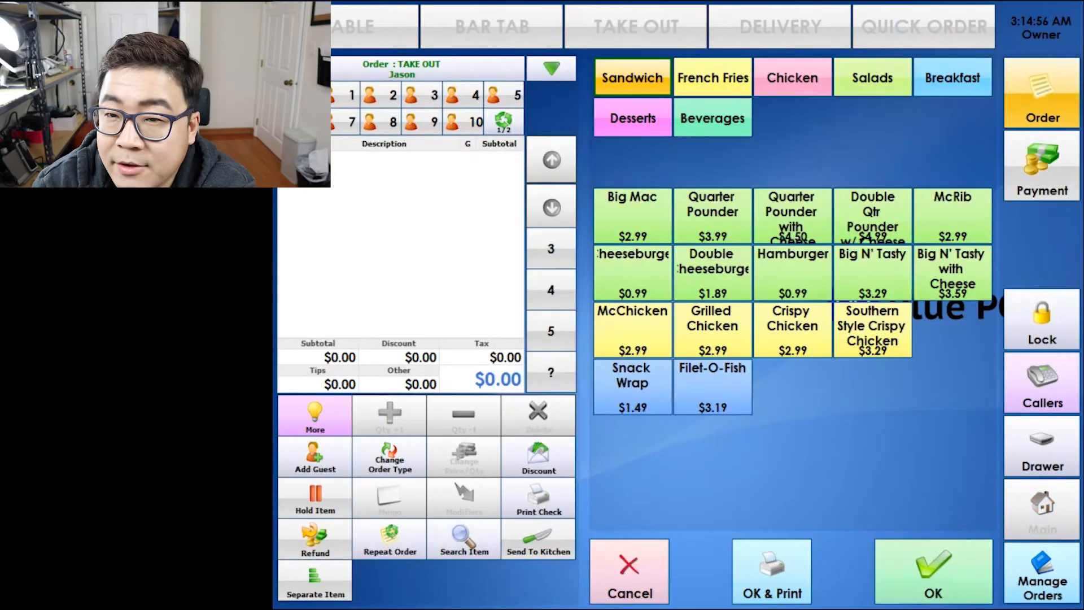
left_click(632, 216)
left_click(712, 215)
left_click(633, 272)
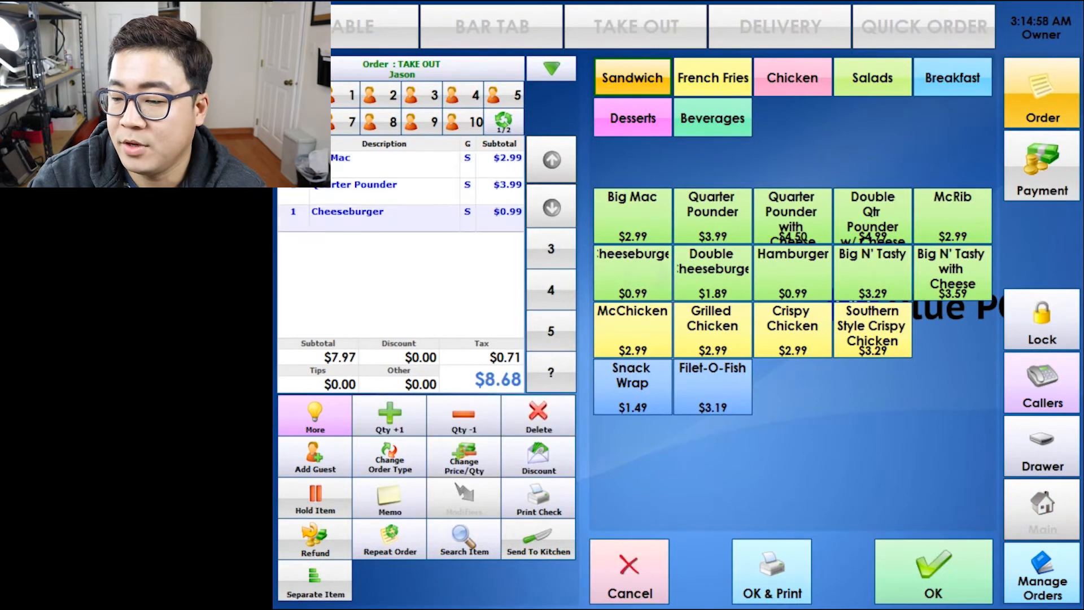
double_click(713, 272)
left_click(632, 330)
left_click(632, 215)
left_click(632, 329)
Add a Grilled Chicken with the Ranch BLT option and confirm the order.
left_click(713, 333)
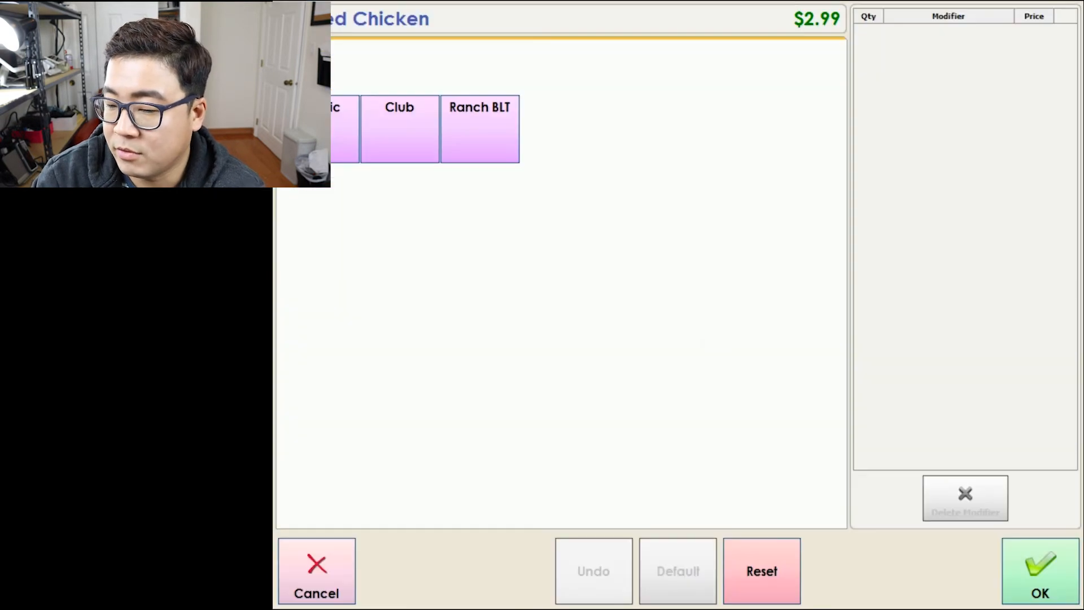
left_click(480, 129)
left_click(933, 571)
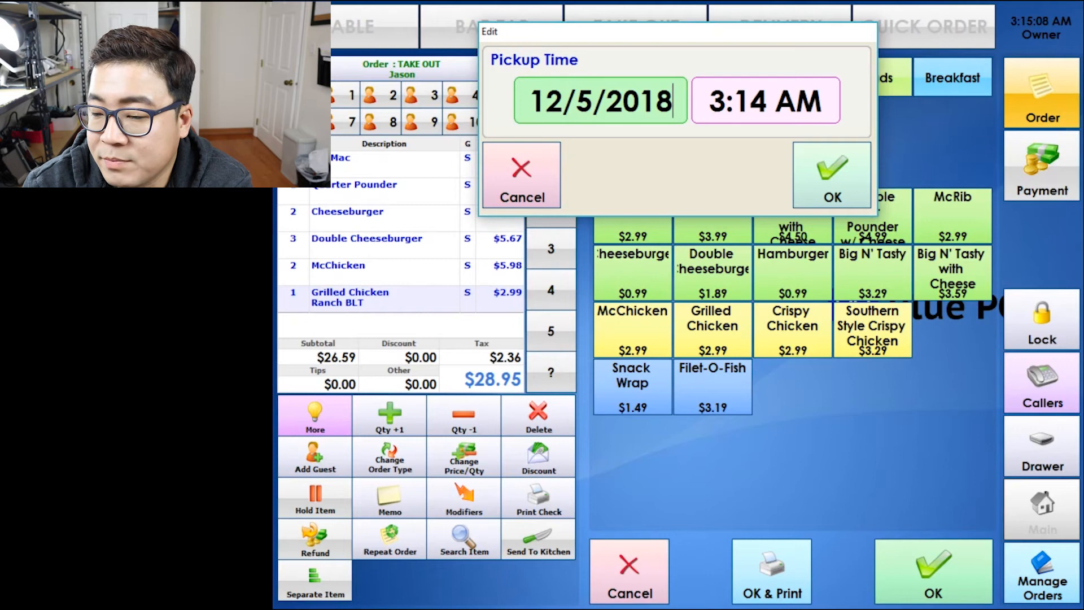
Set the pickup date to the 6th.
left_click(600, 101)
left_click(749, 322)
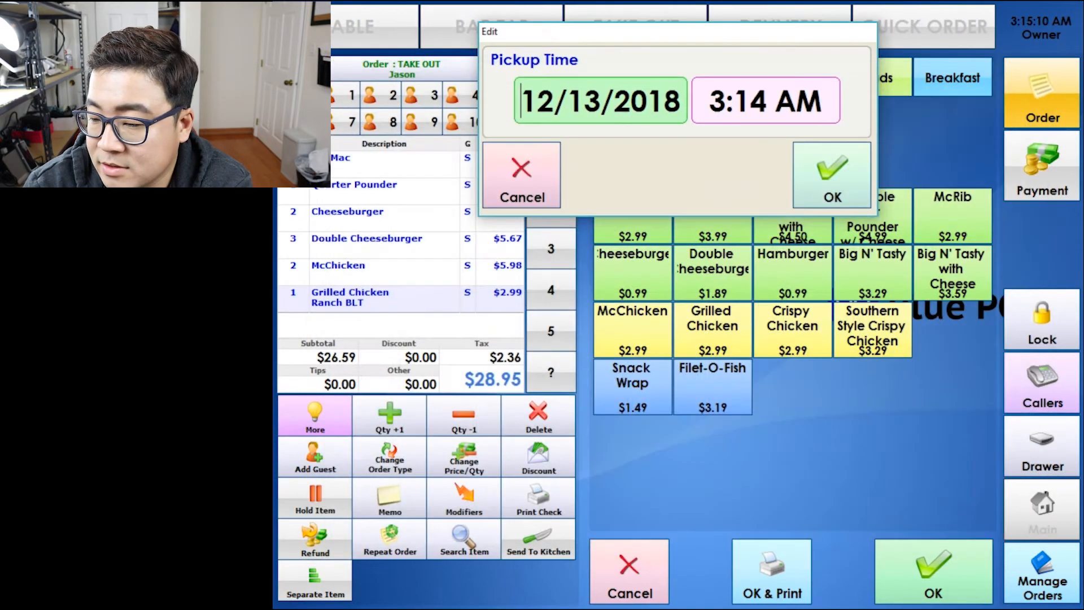
left_click(600, 100)
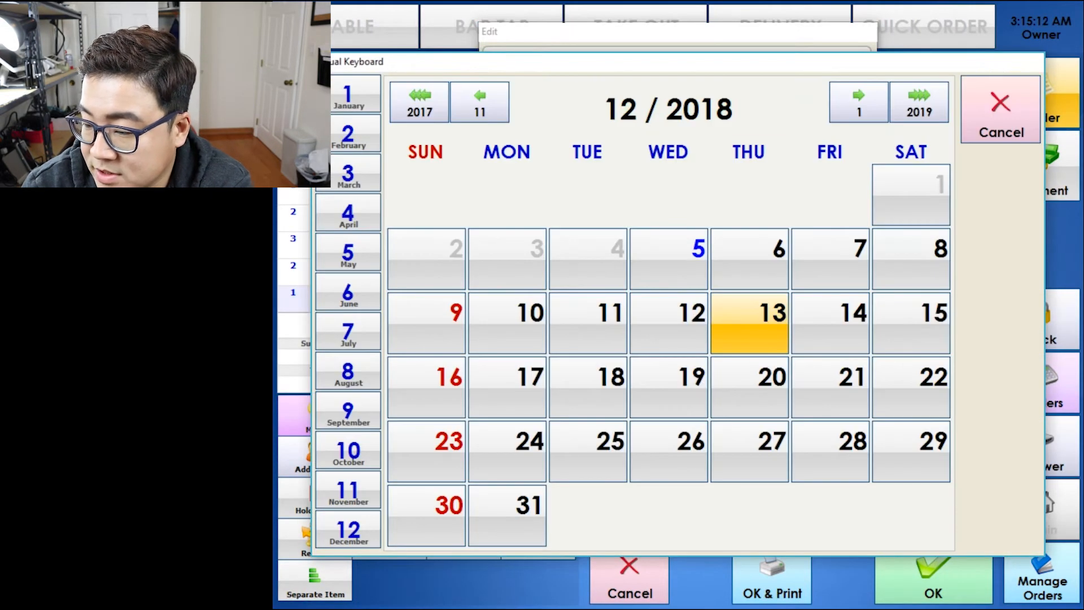
left_click(749, 259)
Set the pickup time to 11:00 AM and save order #4.
left_click(766, 101)
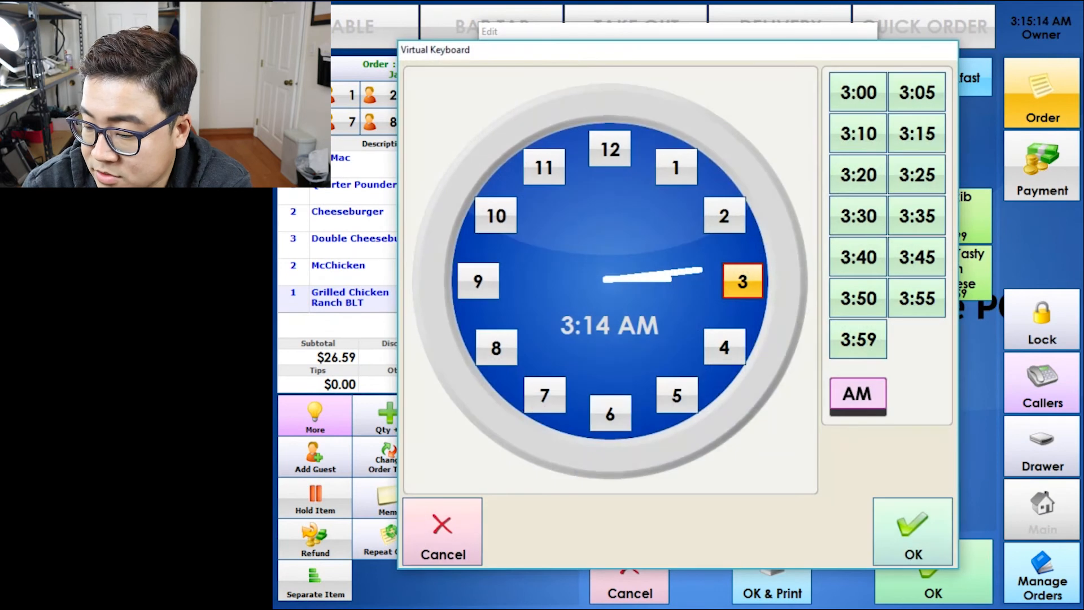
left_click(610, 413)
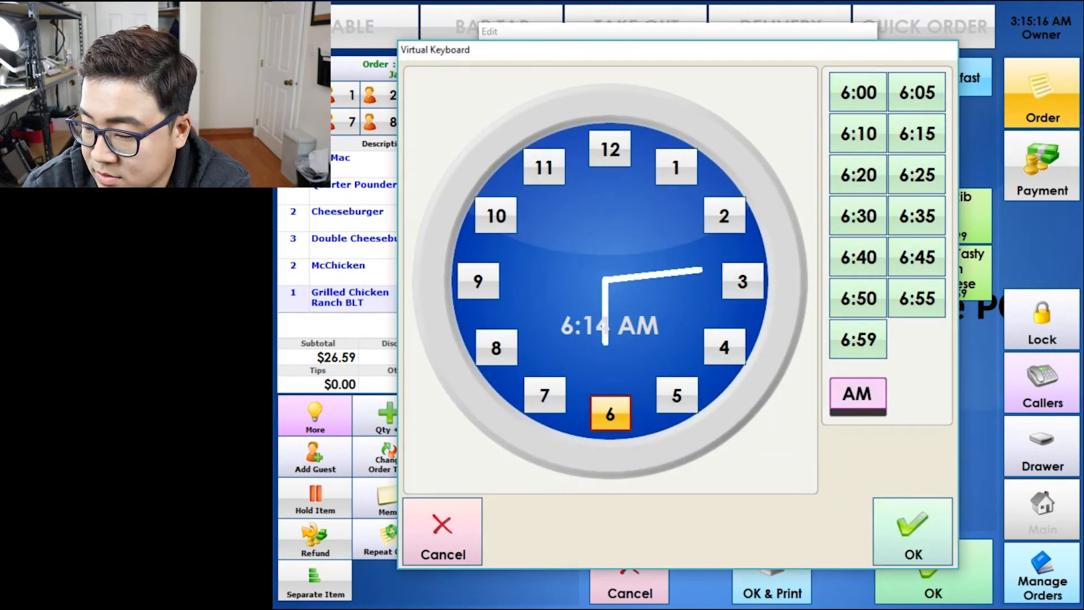
left_click(611, 149)
left_click(544, 167)
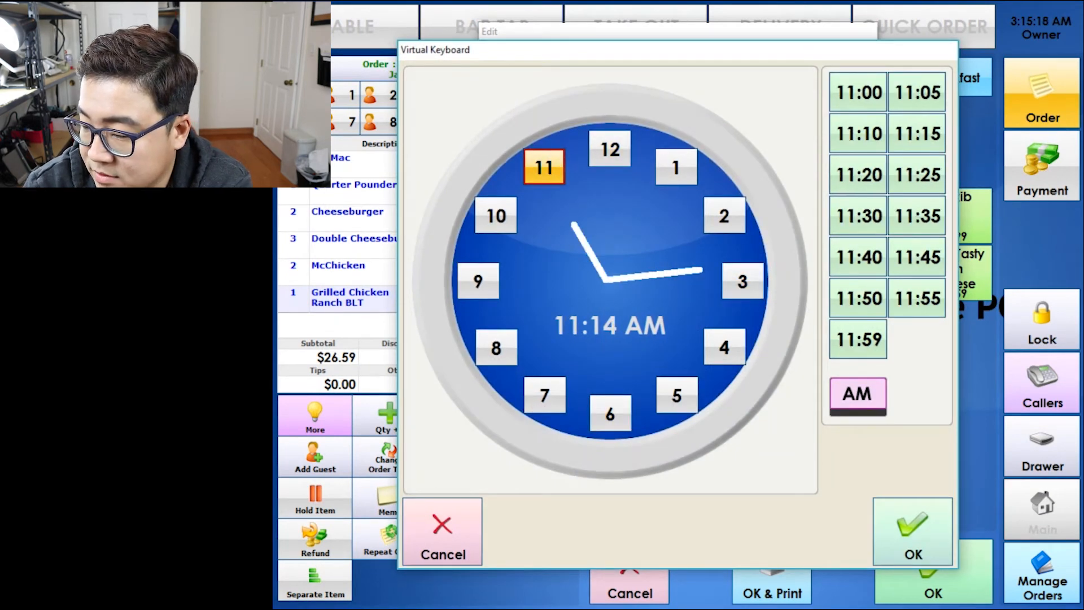
left_click(859, 92)
left_click(913, 531)
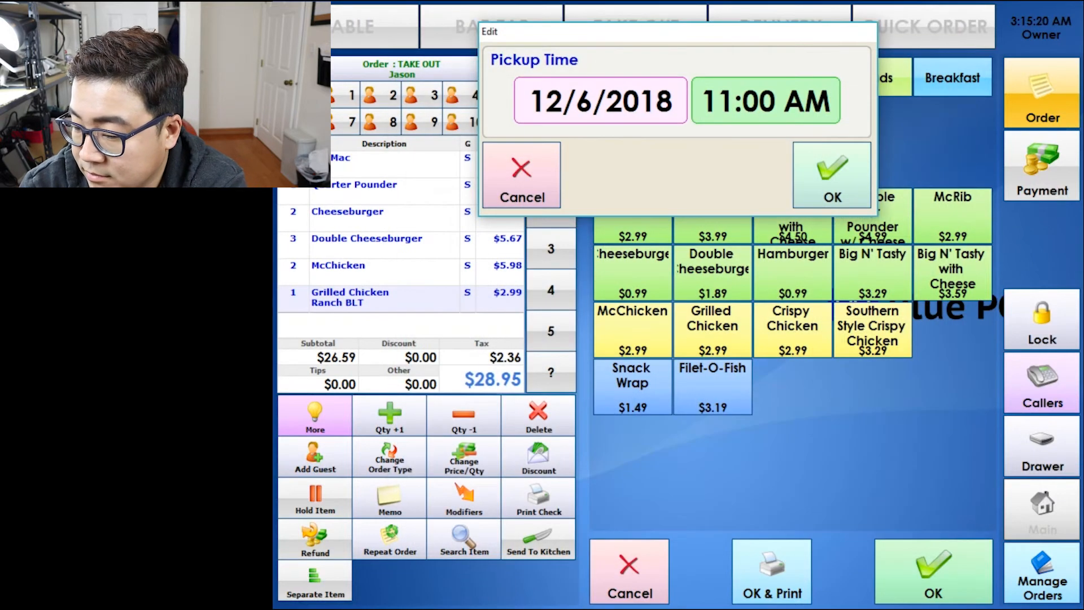
left_click(830, 175)
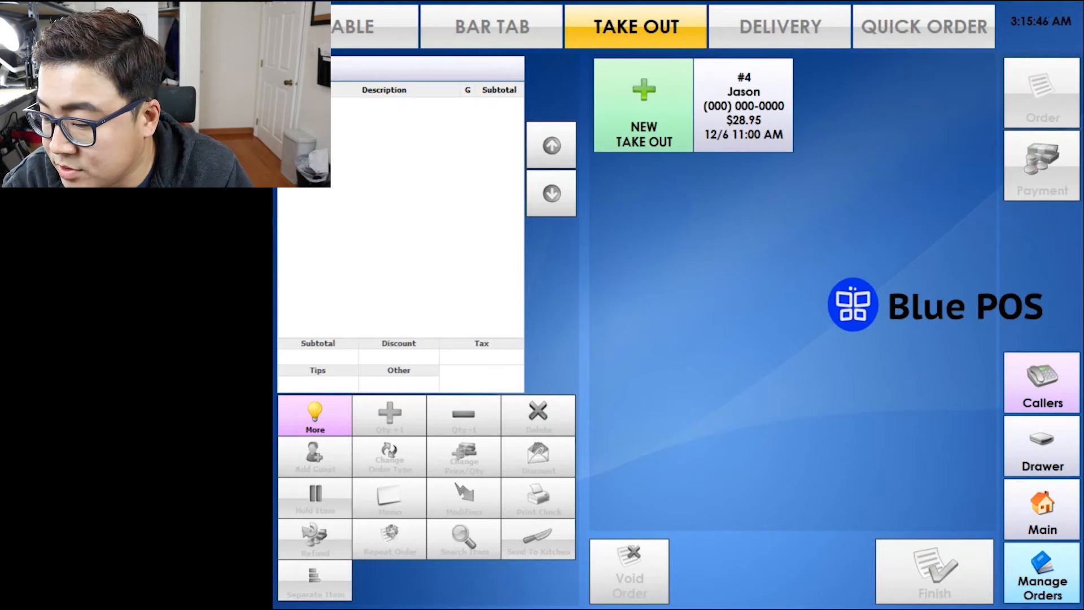
Start a new take-out order for the returning customer found by phone number.
left_click(744, 105)
left_click(1053, 394)
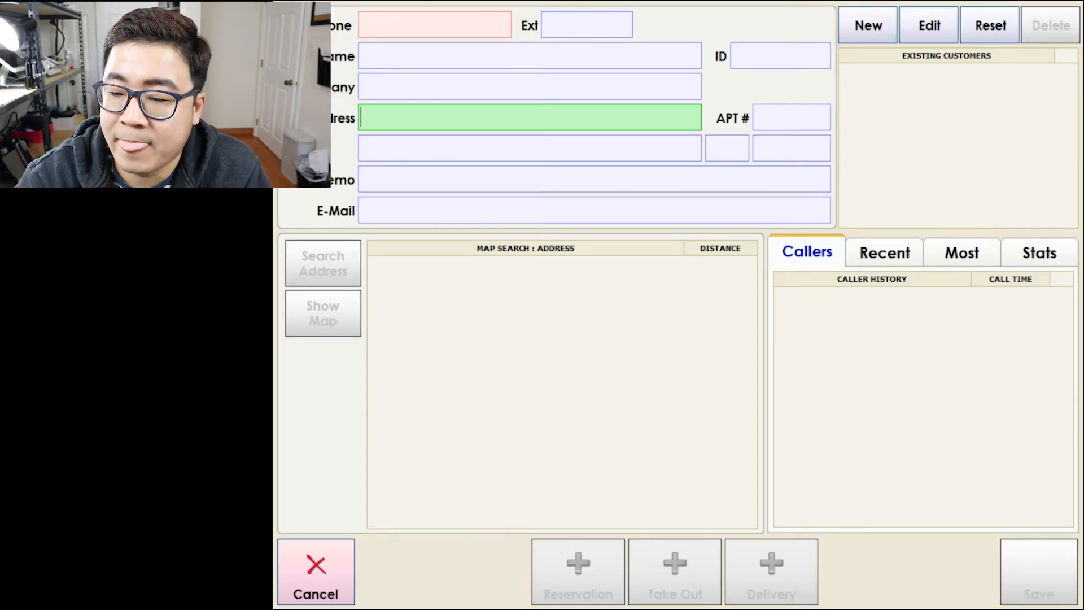
left_click(435, 24)
left_click(935, 585)
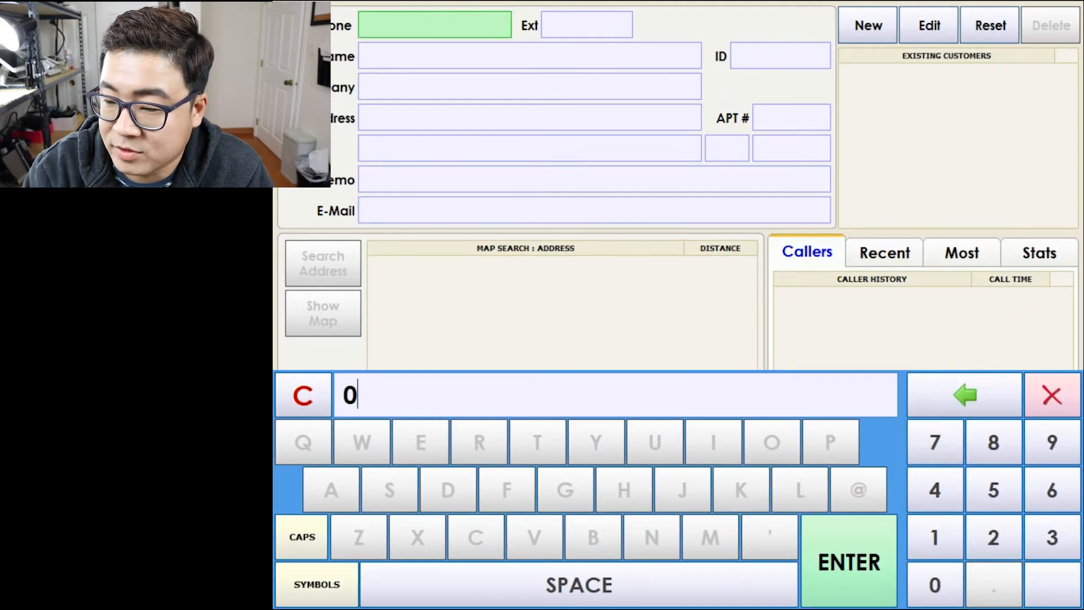
type("000000000")
key("Return")
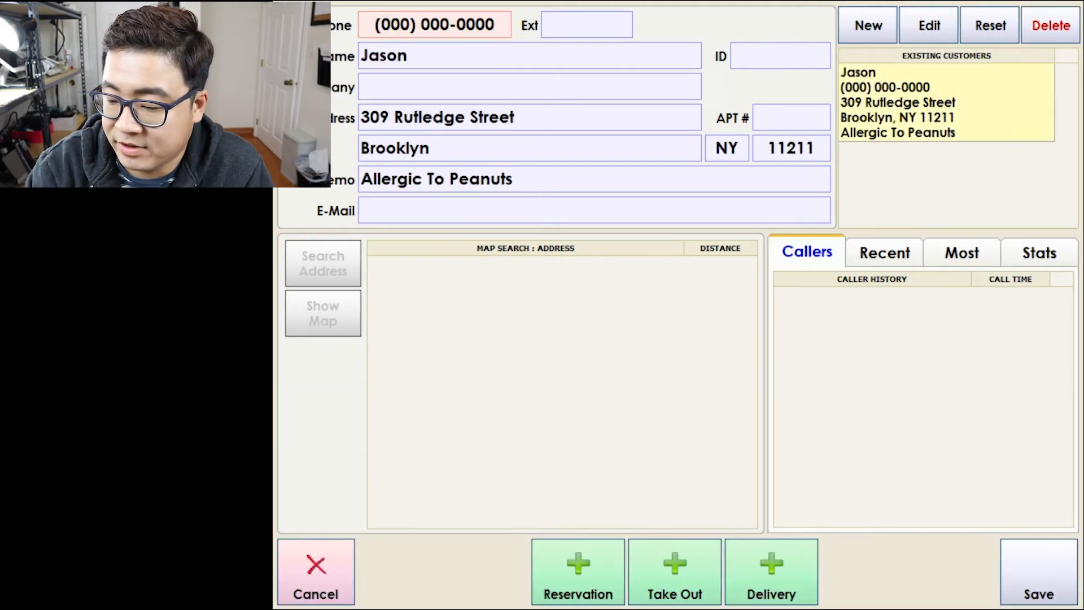
left_click(674, 571)
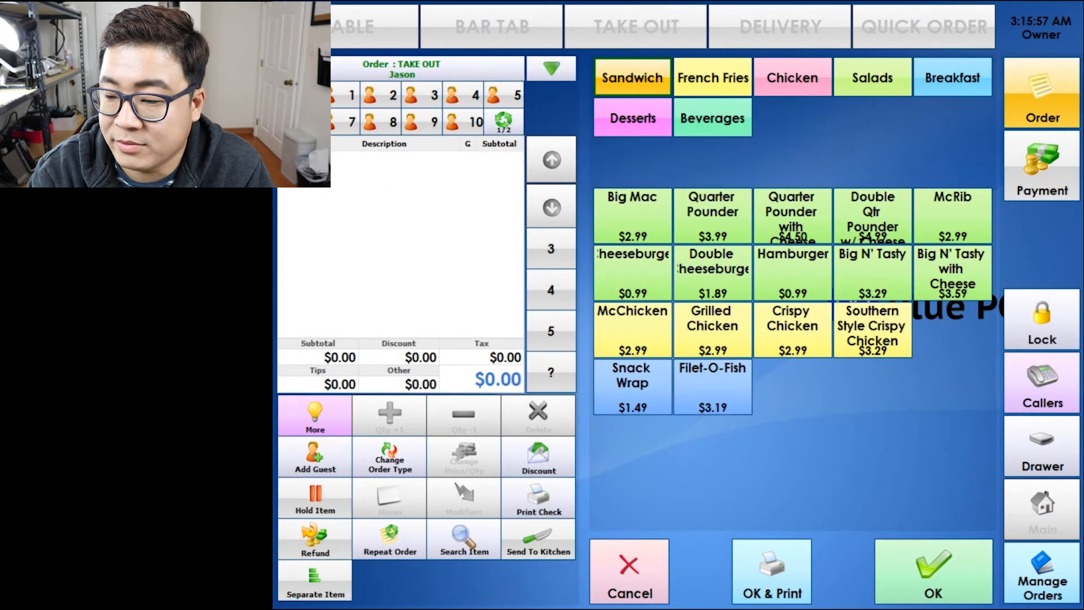
Repeat Double Cheeseburger and McChicken from the past order, skip the Snack Wrap, and save order #5.
left_click(390, 539)
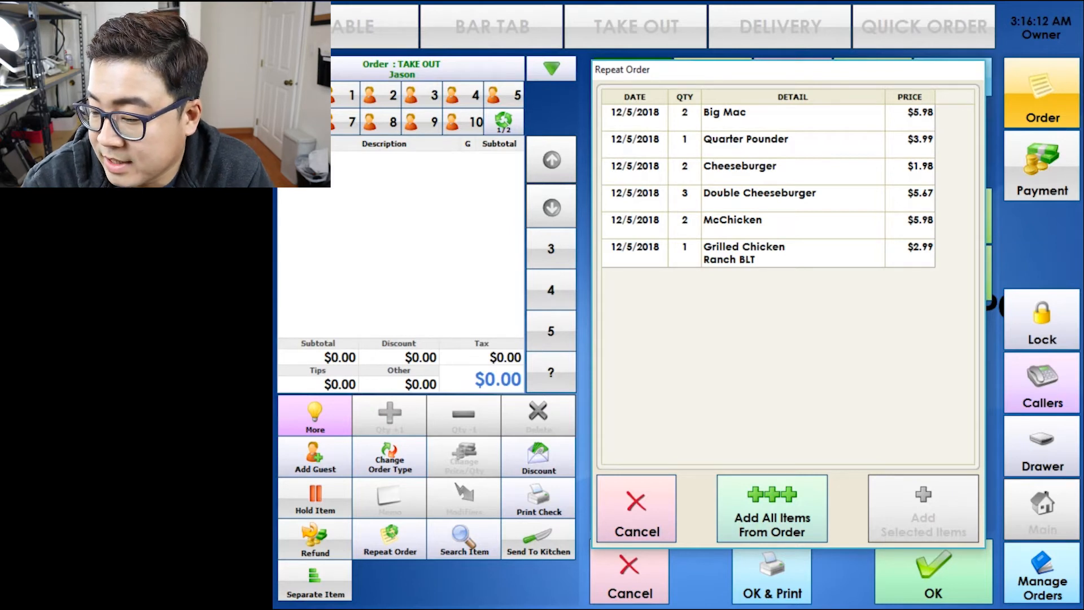
left_click(811, 224)
left_click(812, 195)
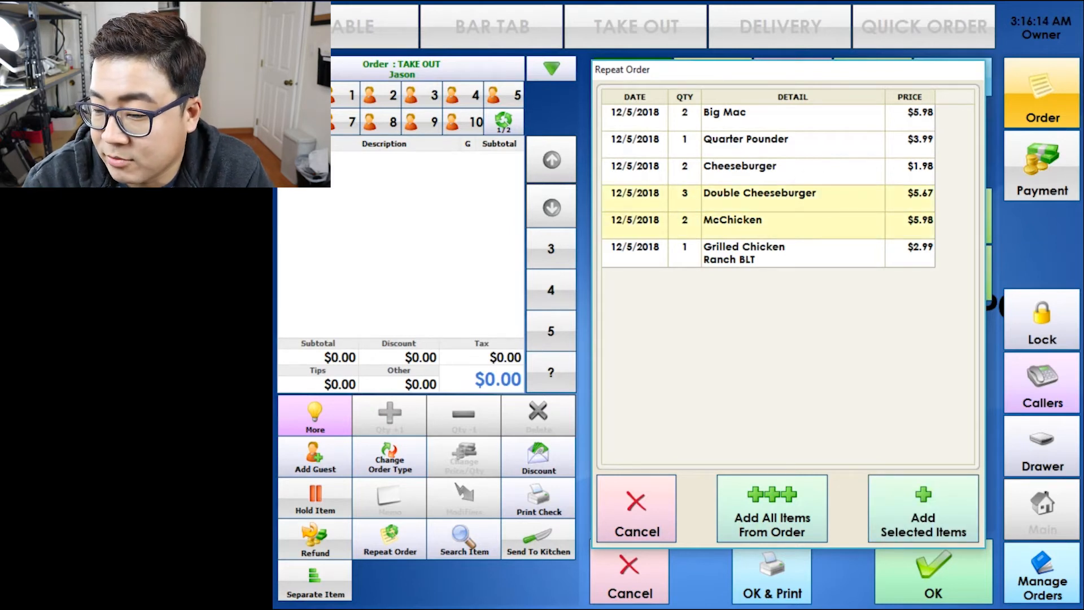
left_click(923, 511)
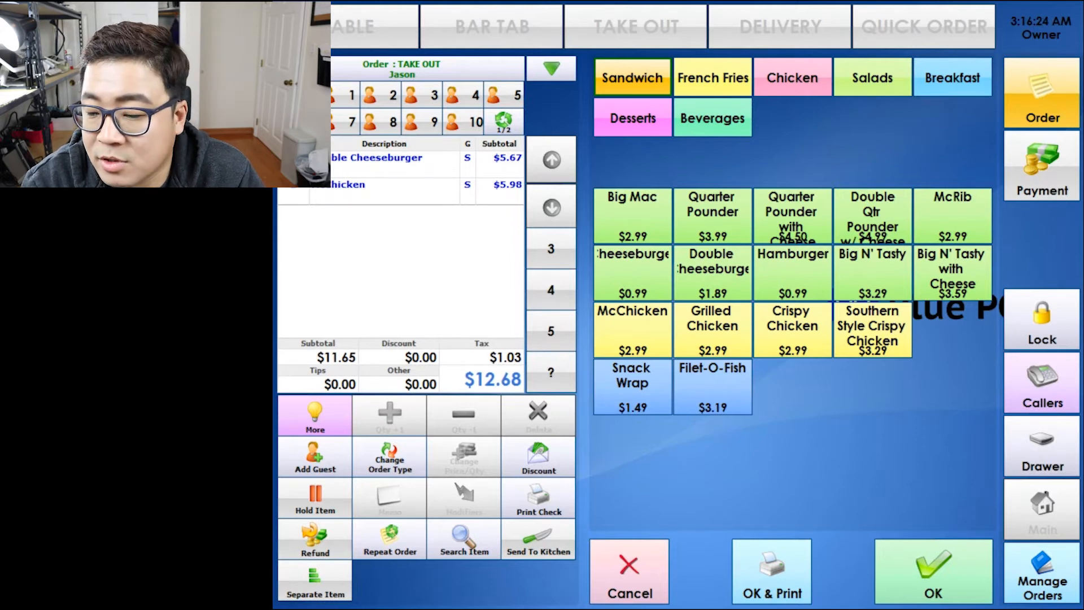
left_click(632, 387)
left_click(316, 570)
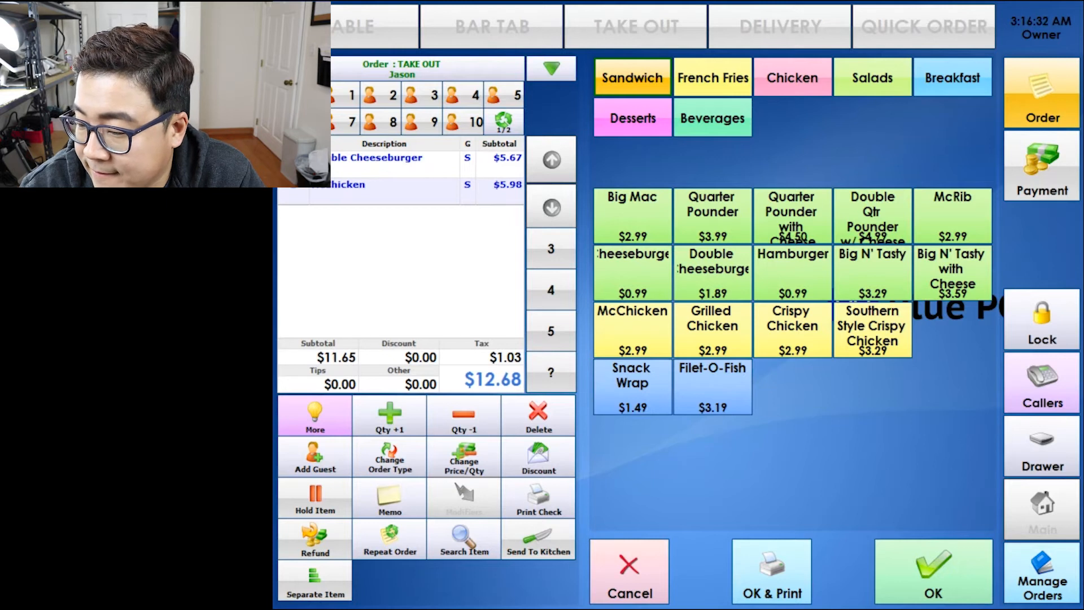
left_click(933, 570)
left_click(829, 172)
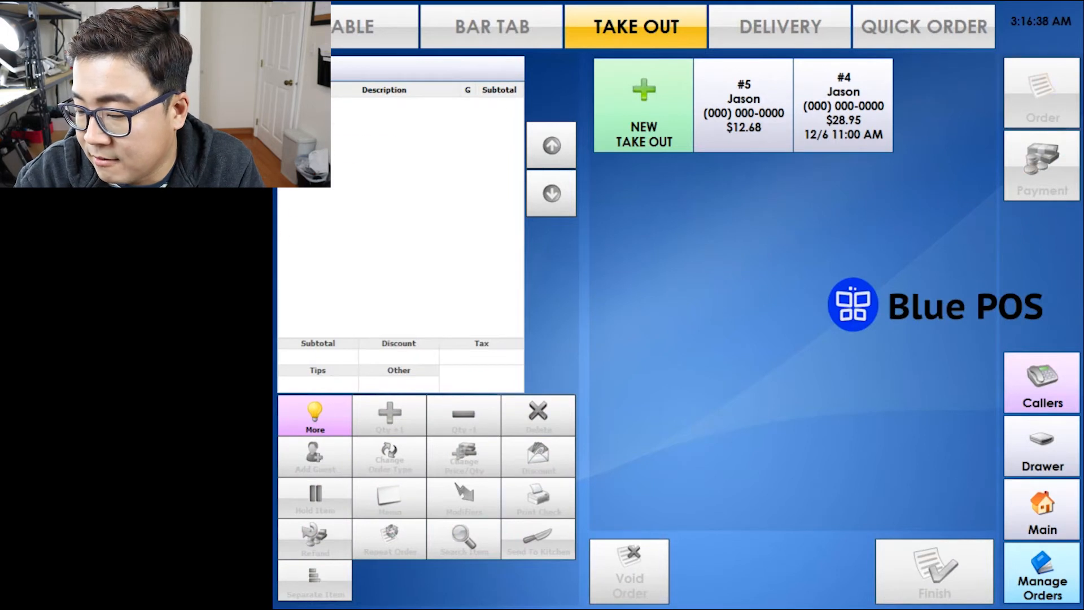
Pay order #4's $28.95 in cash and close it with no tip.
left_click(843, 105)
left_click(1042, 166)
left_click(660, 470)
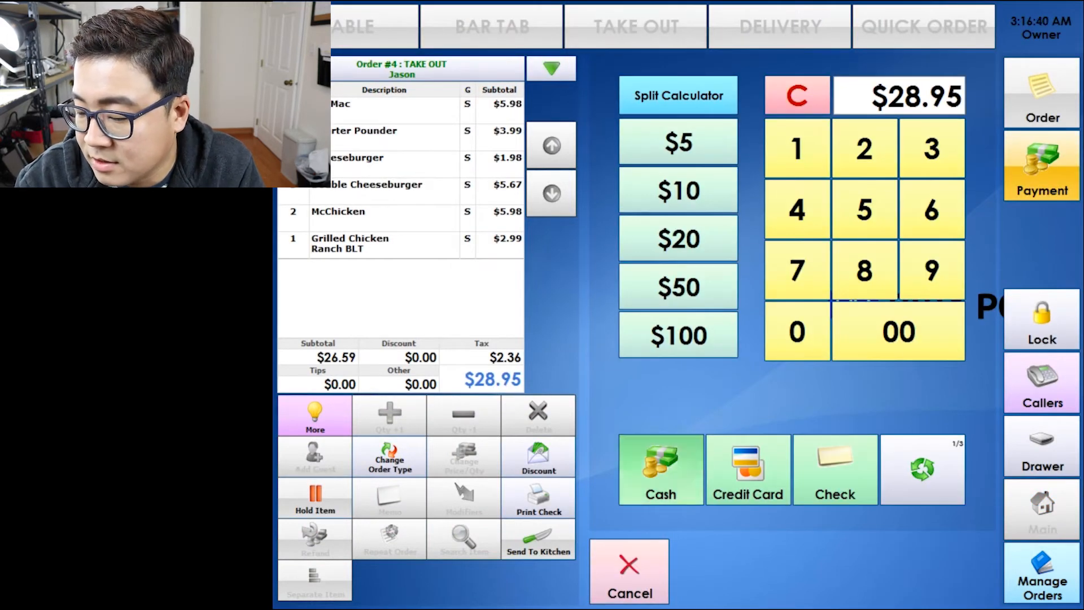
left_click(839, 315)
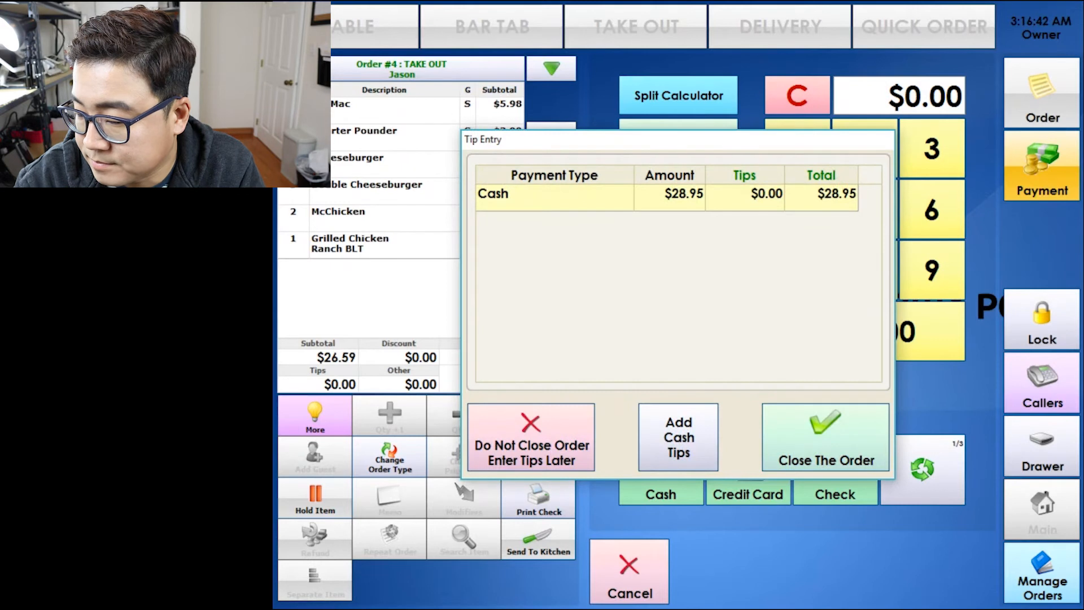
left_click(530, 438)
left_click(844, 106)
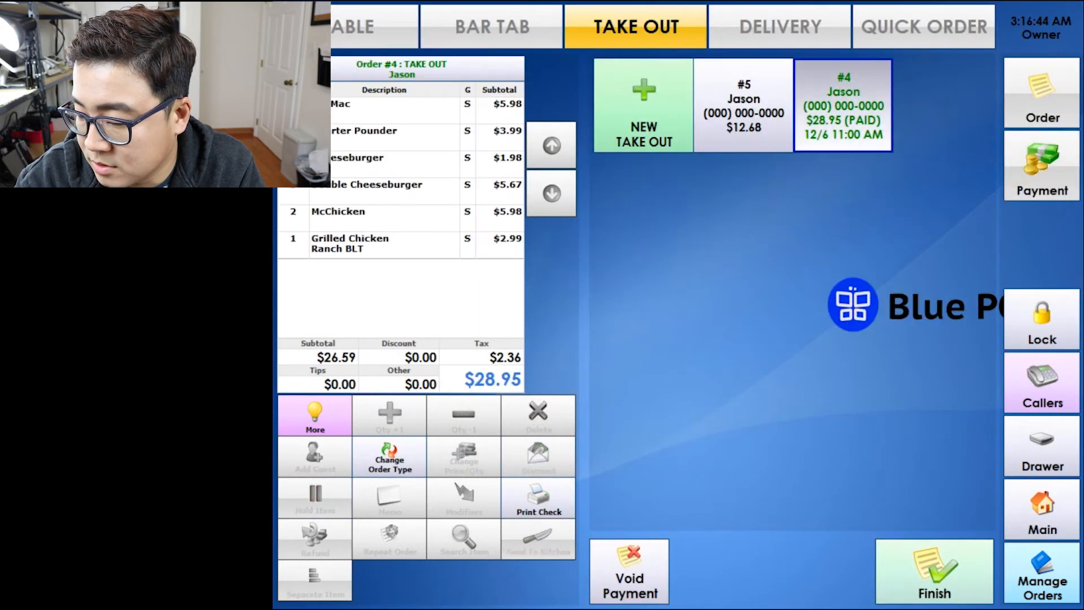
left_click(1041, 166)
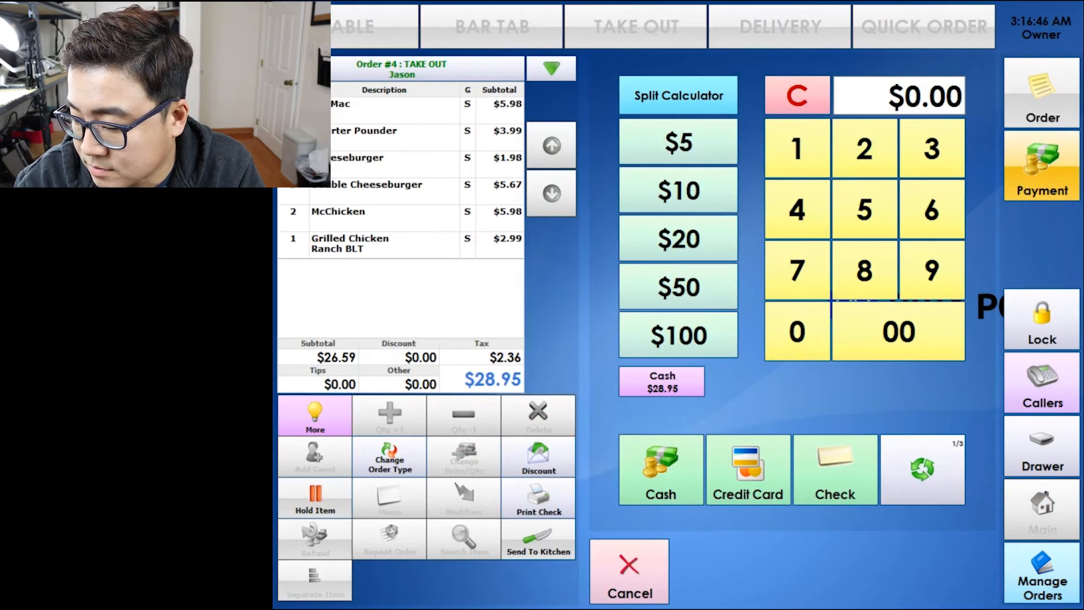
left_click(661, 470)
left_click(849, 314)
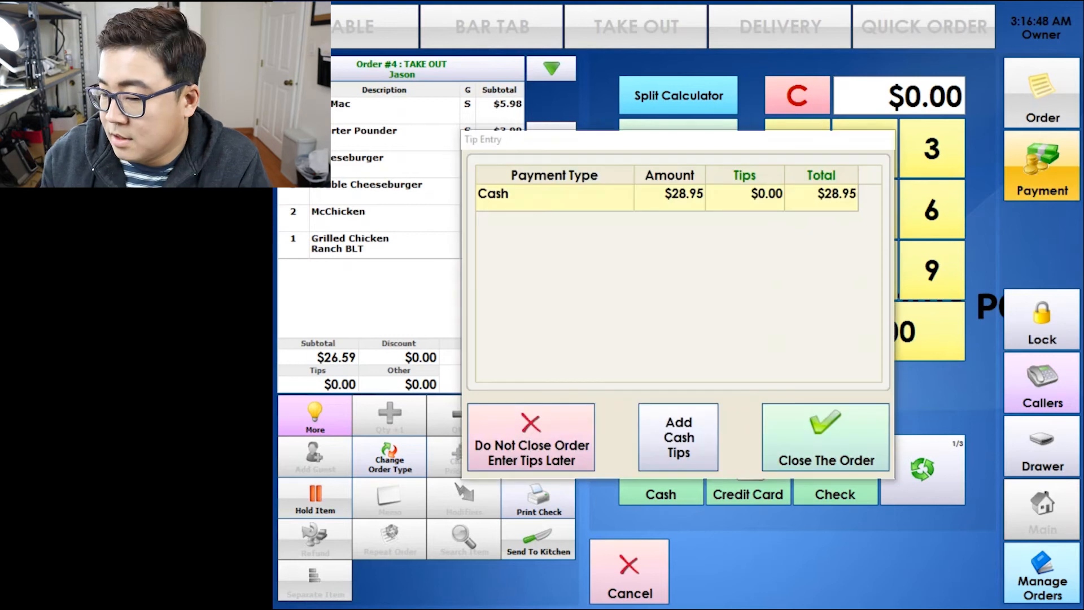
left_click(825, 437)
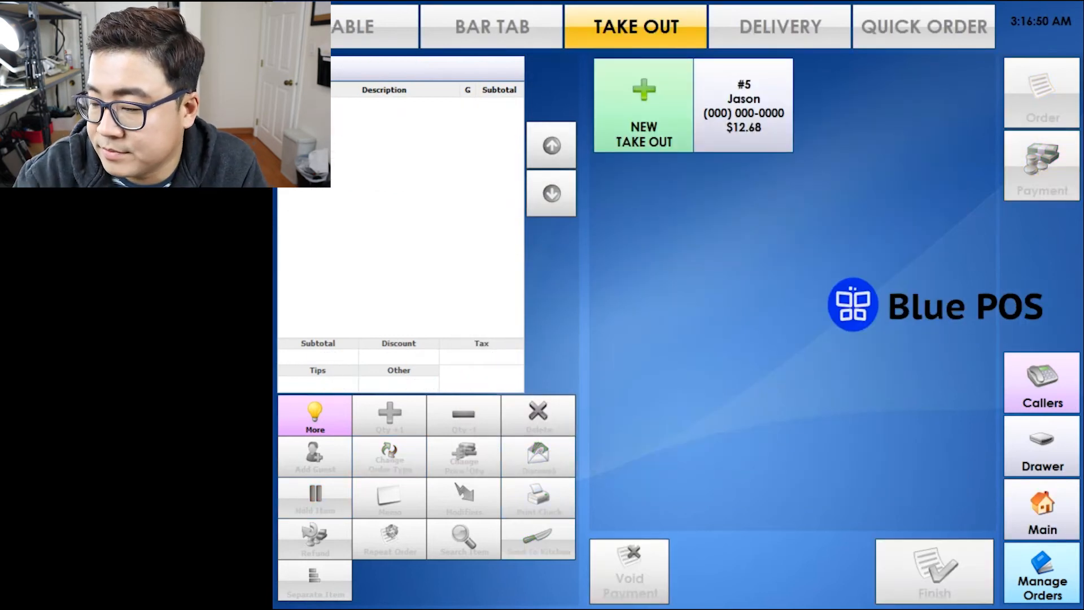
Pay order #5 by credit card and close it with no tip.
left_click(743, 105)
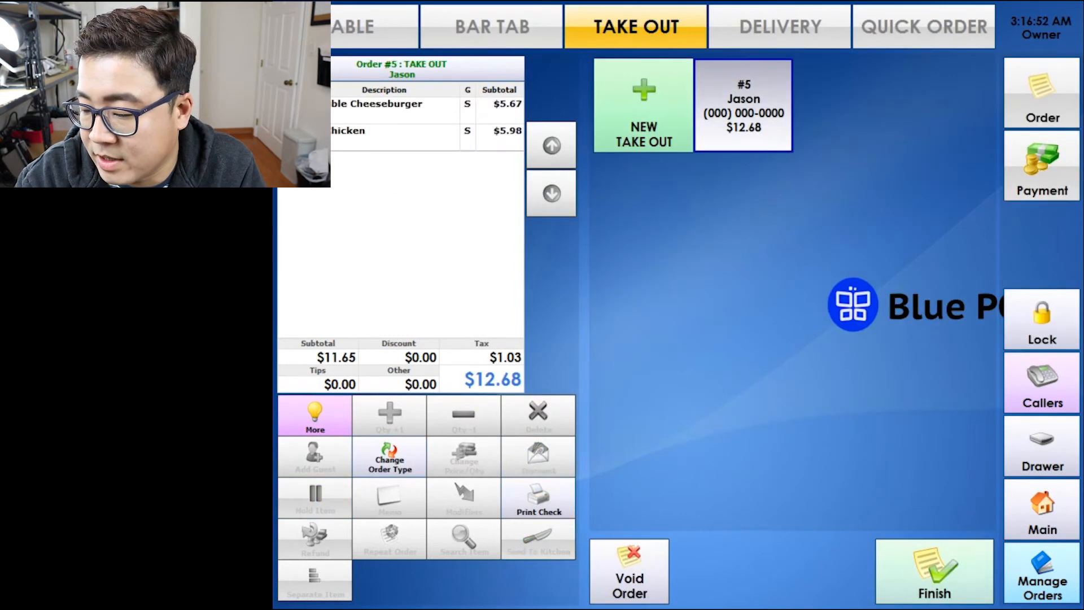
left_click(1041, 166)
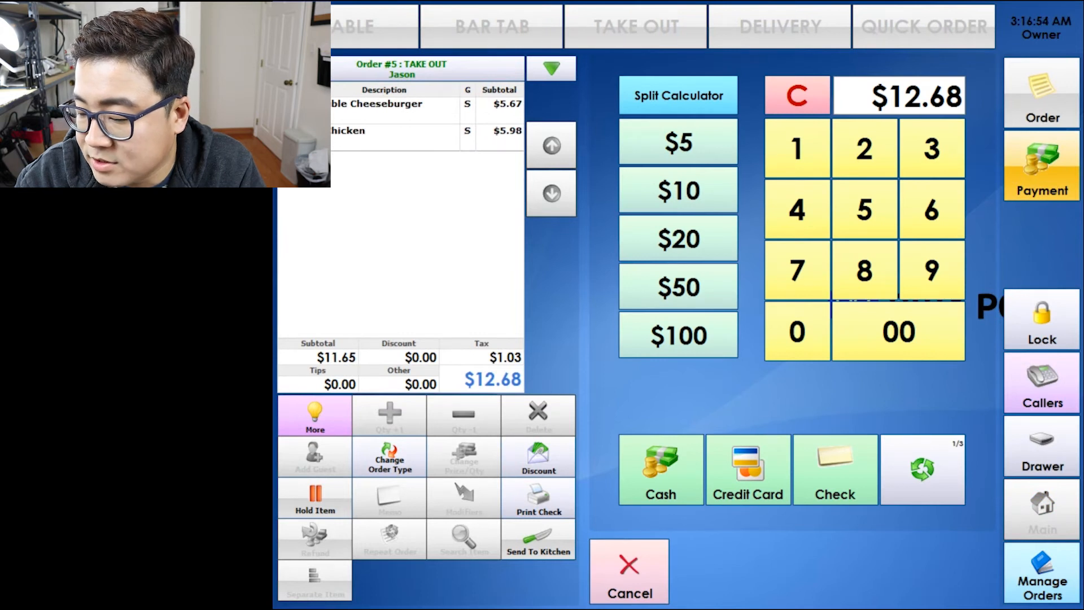
left_click(748, 469)
left_click(865, 479)
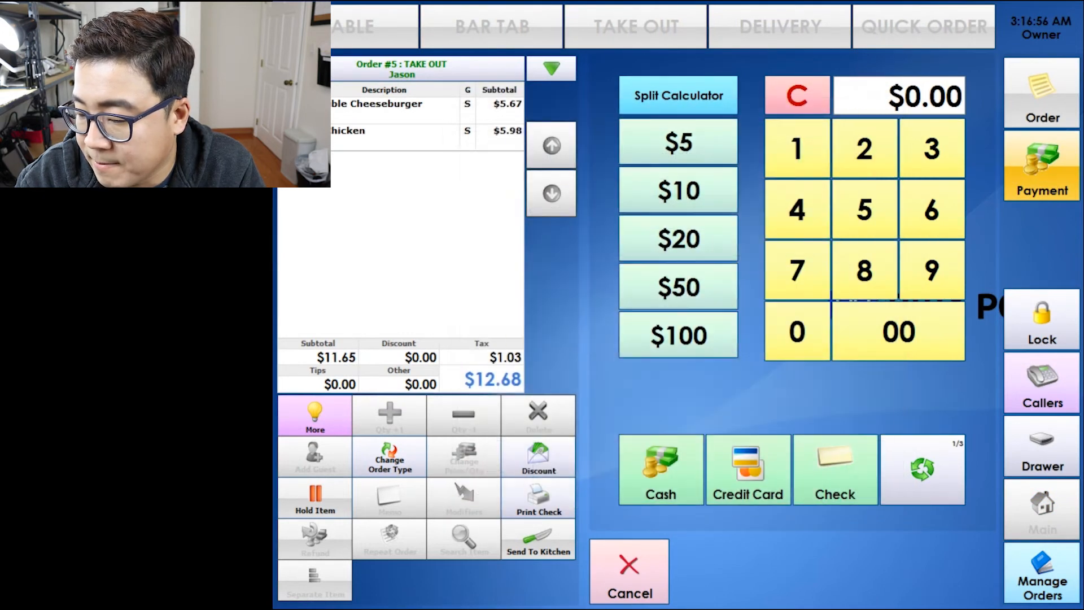
left_click(825, 437)
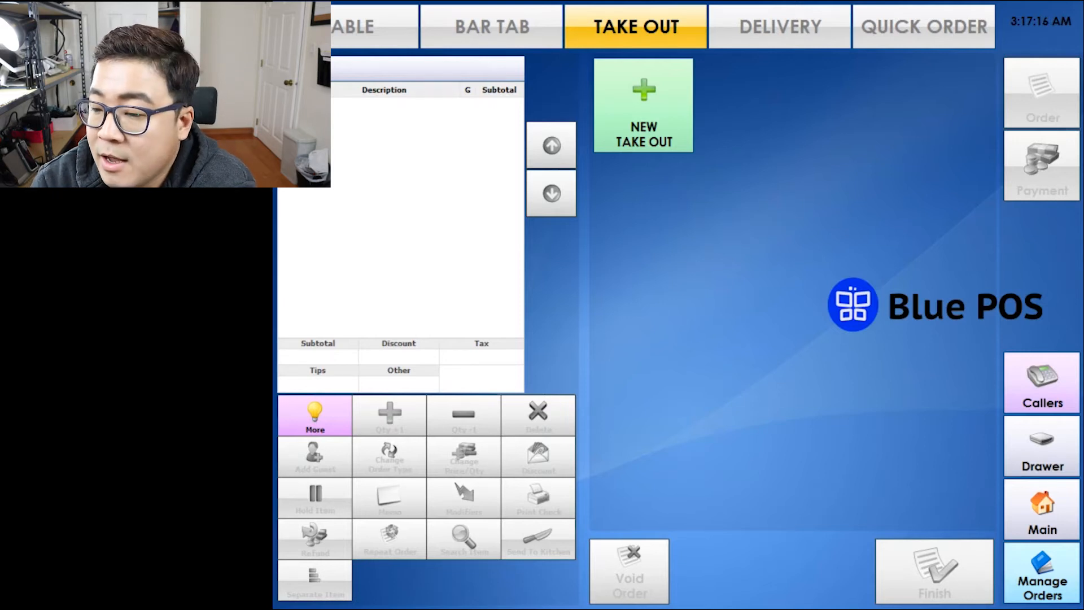
Start a new delivery order for the returning customer found by phone number.
left_click(802, 34)
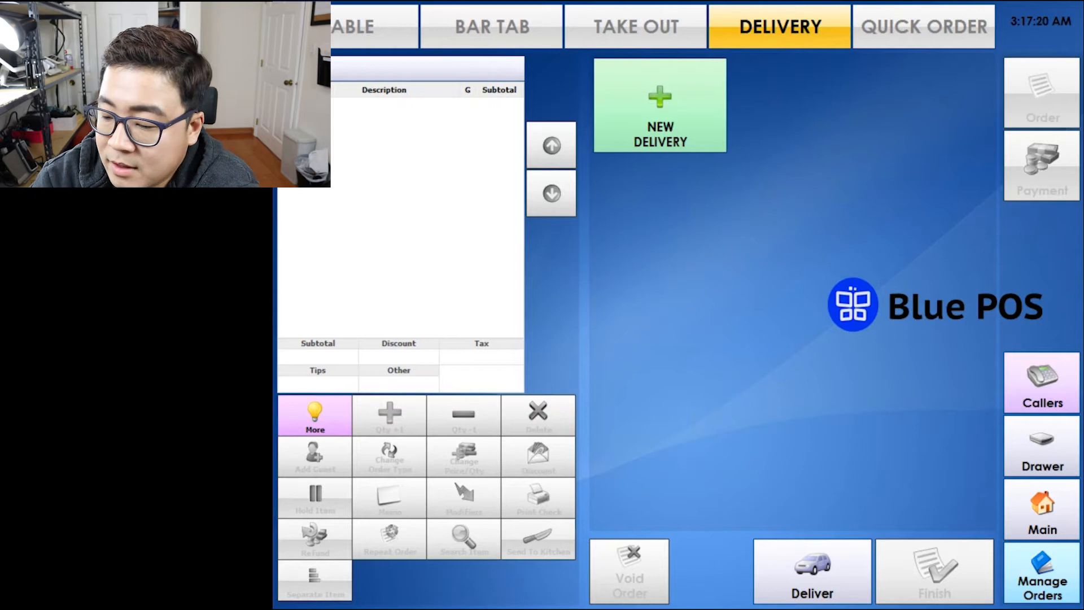
left_click(660, 105)
left_click(434, 25)
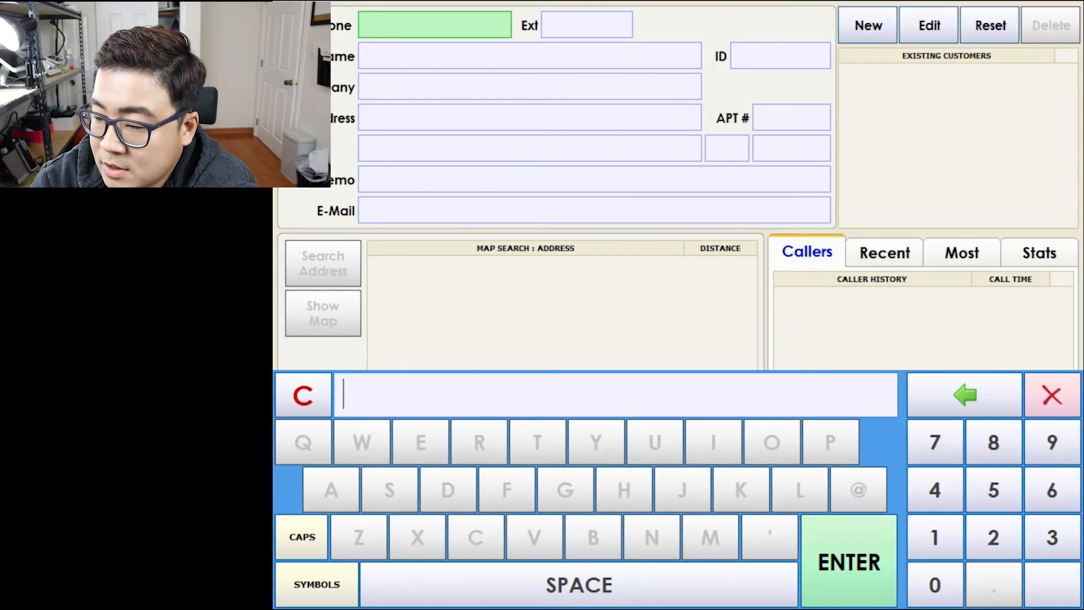
type("0000000000")
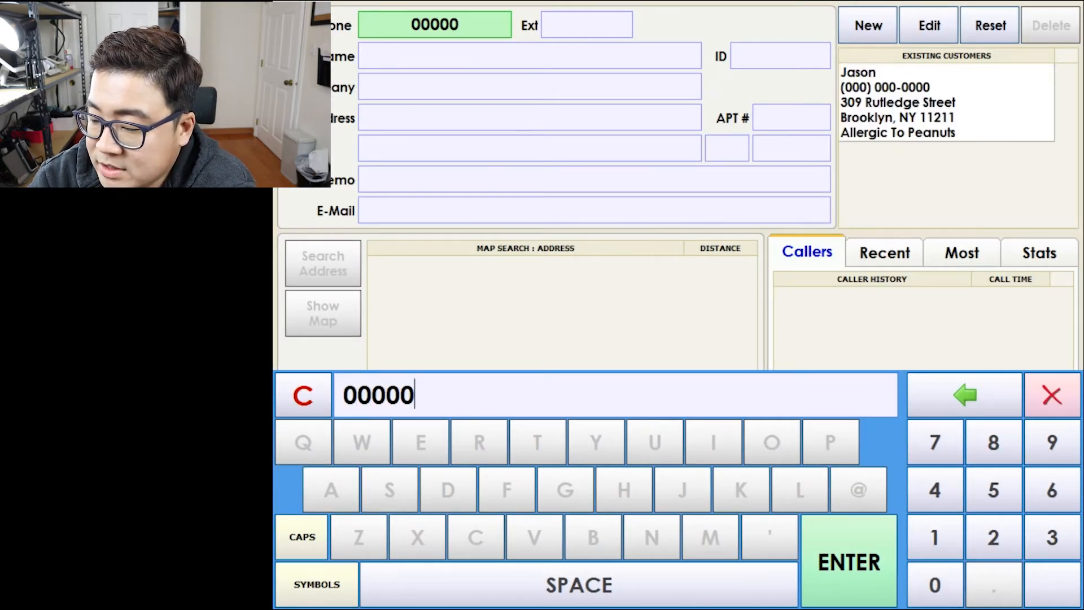
key("Return")
left_click(771, 571)
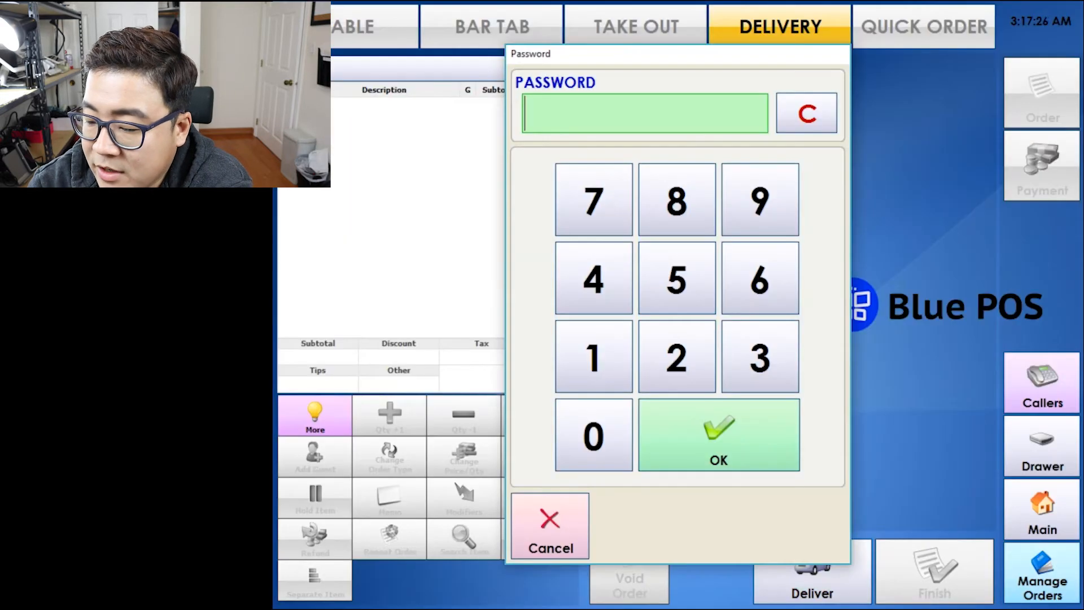
After the employee password, add Grilled Chicken items and save delivery order #6.
left_click(761, 201)
left_click(719, 435)
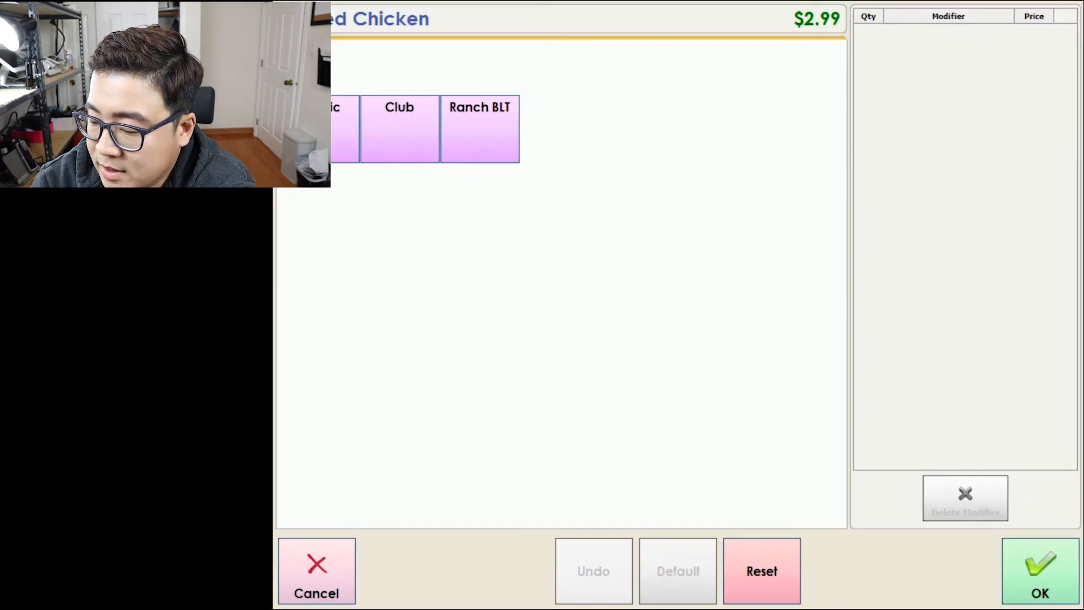
left_click(479, 126)
left_click(933, 572)
left_click(832, 175)
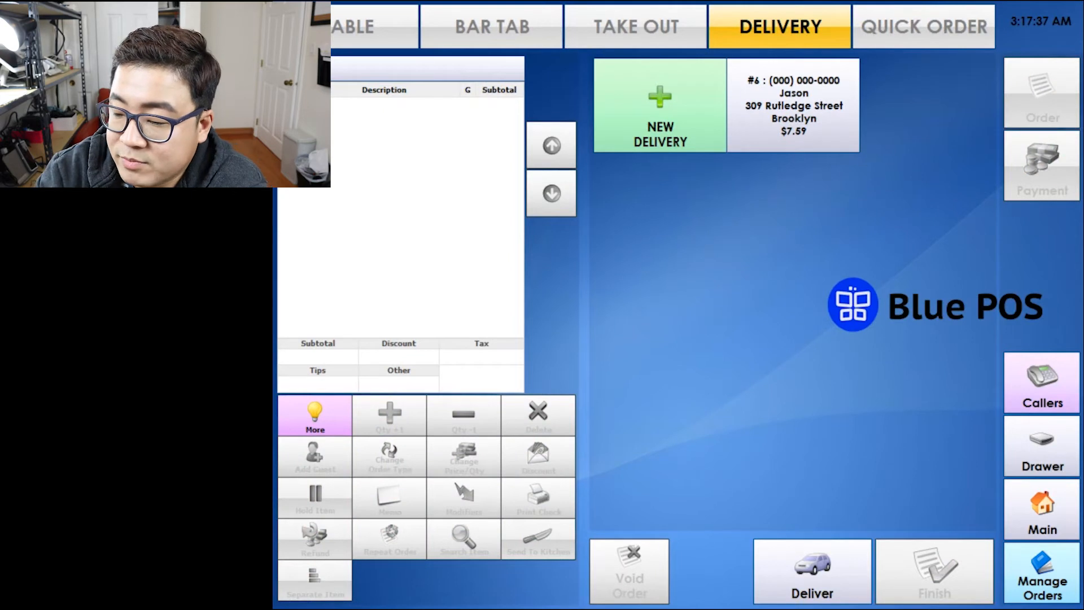
Dispatch the pending delivery order #6 to a driver.
left_click(812, 571)
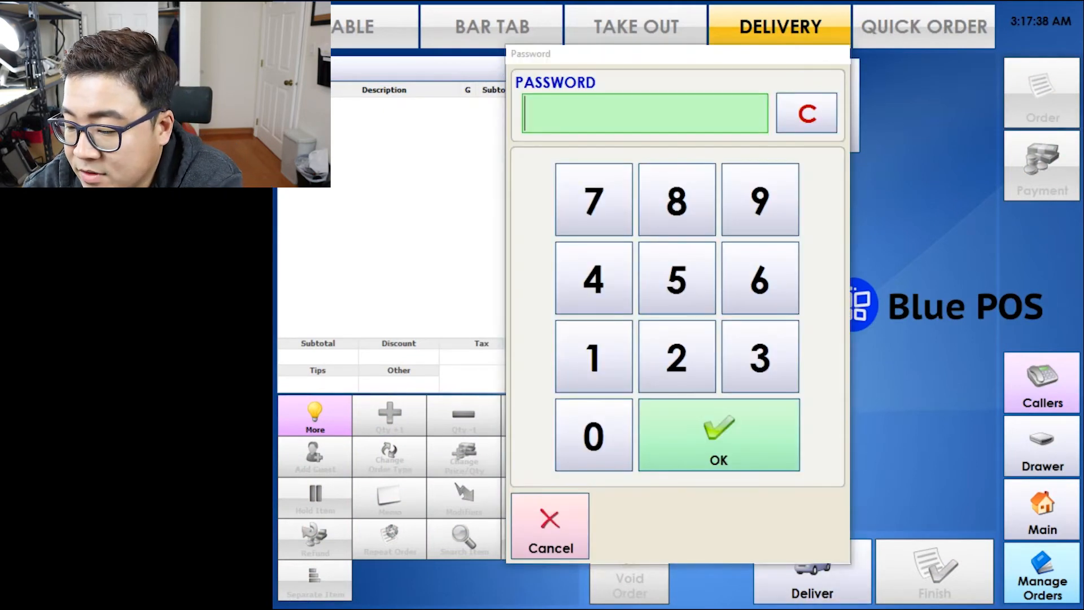
left_click(593, 357)
left_click(719, 434)
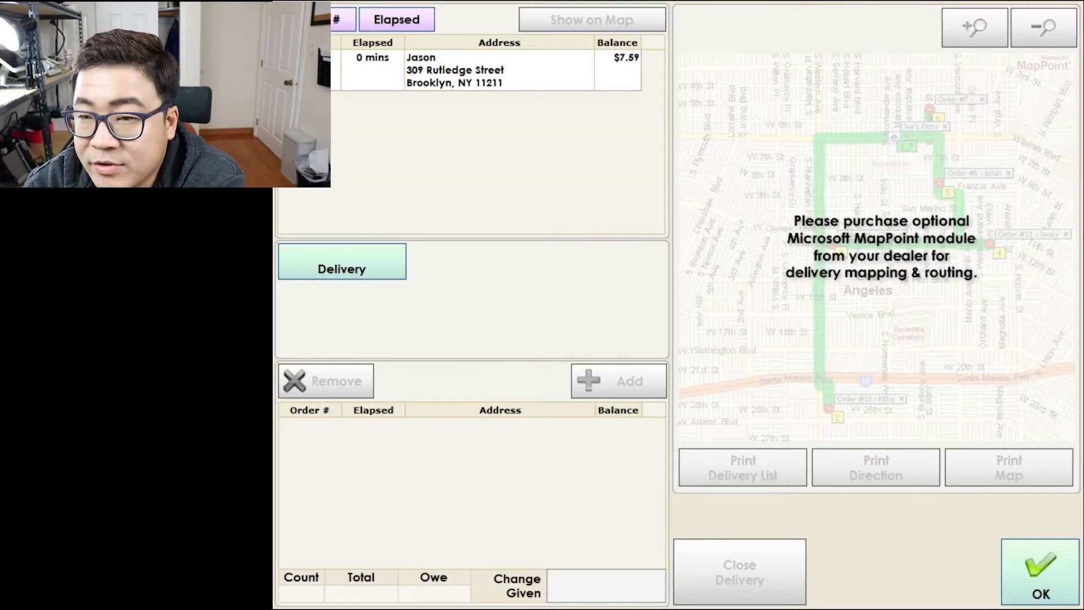
left_click(458, 70)
left_click(342, 261)
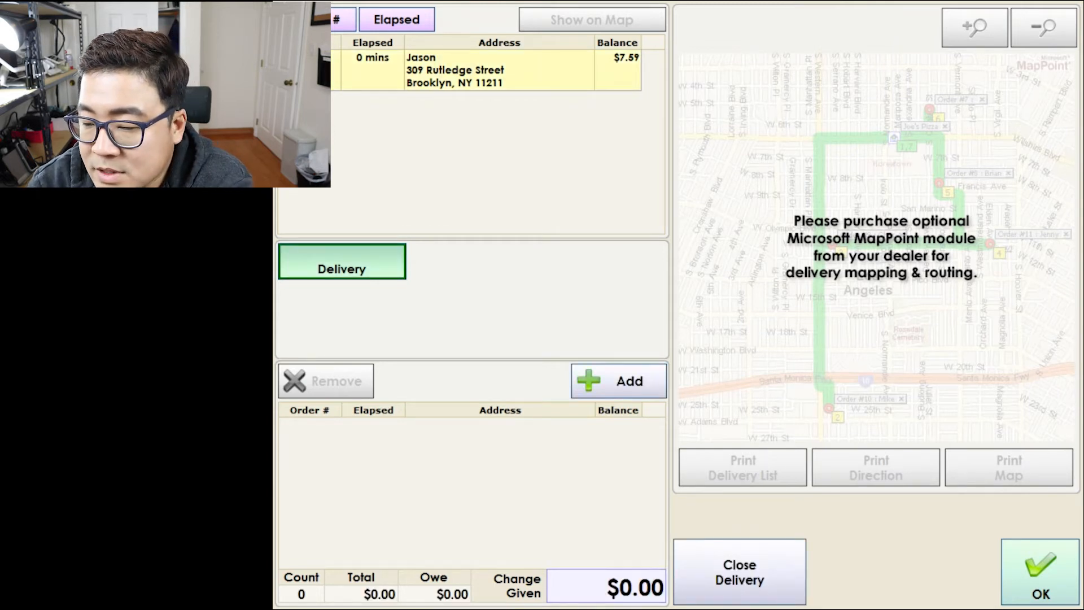
left_click(619, 380)
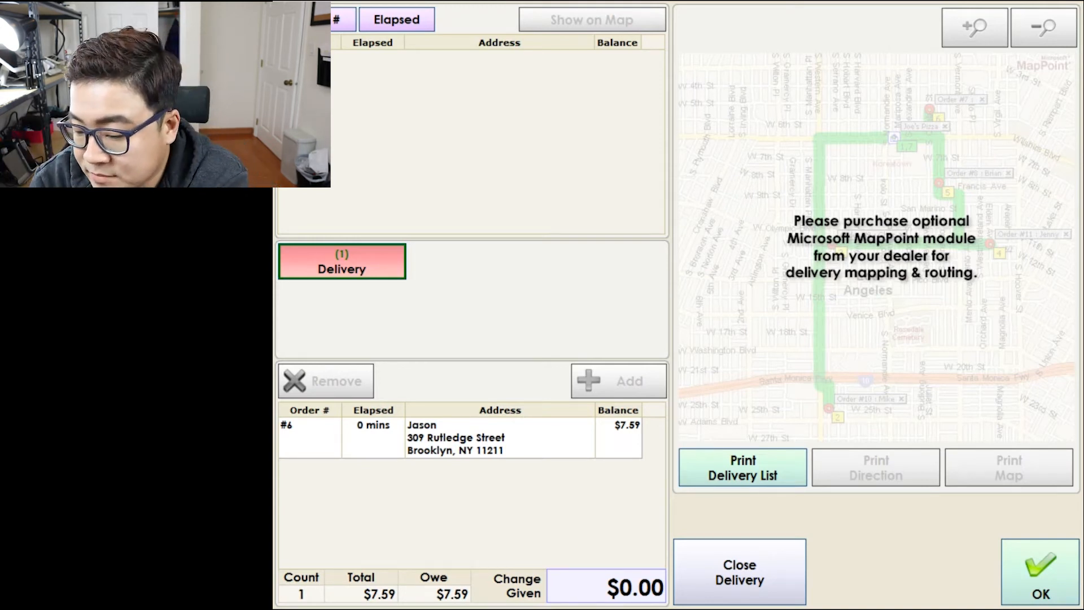
Record $15.00 change given and bring up the Close Delivery summary.
left_click(606, 586)
type("1500")
key("Return")
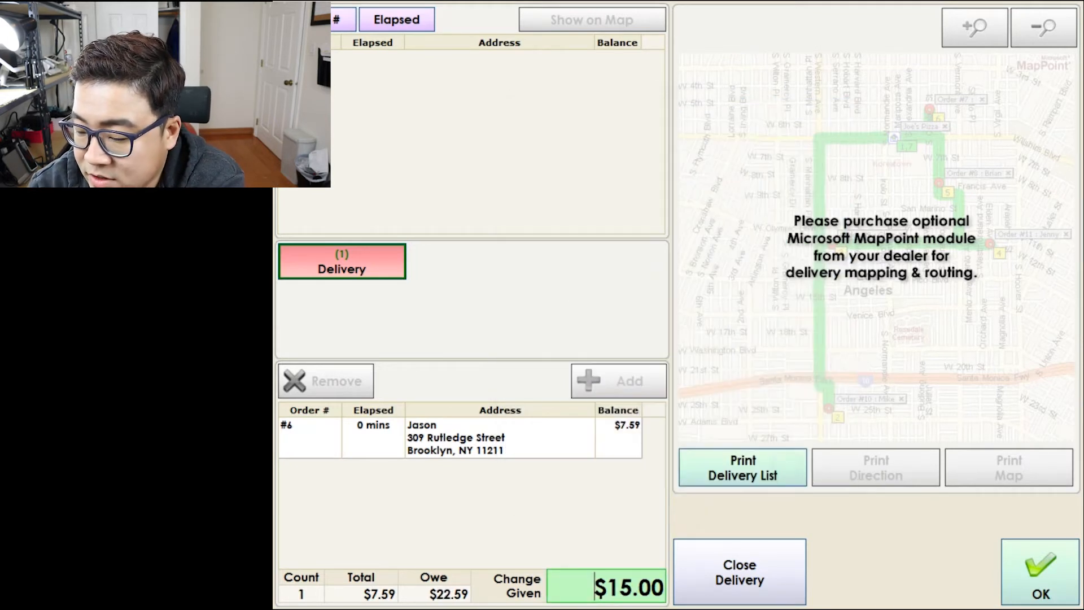
left_click(740, 571)
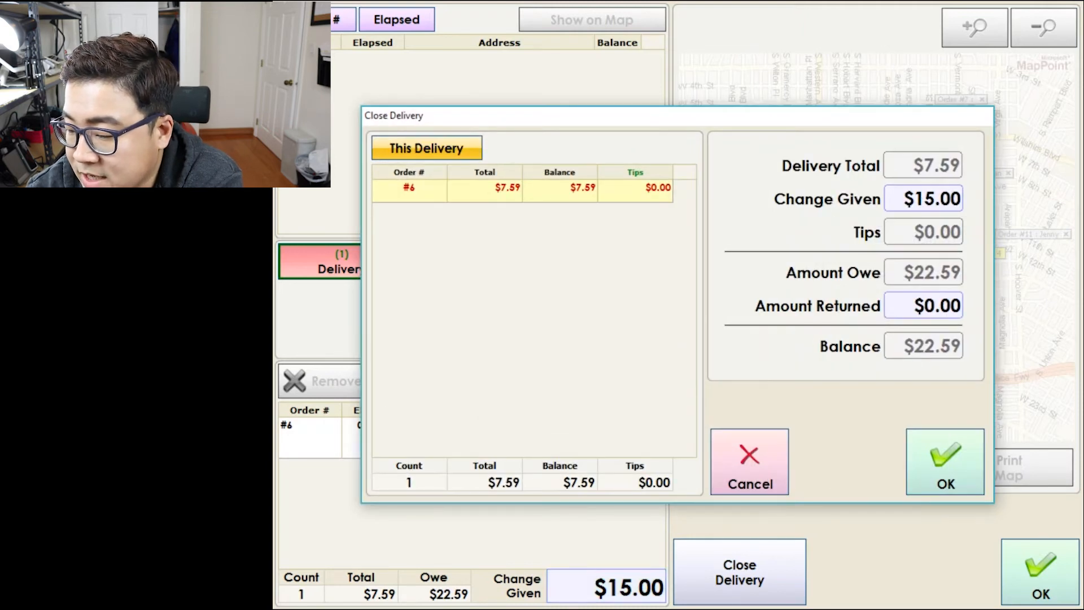
Enter $28.00 as the amount returned, close delivery #6, and exit the Delivery screen.
left_click(923, 305)
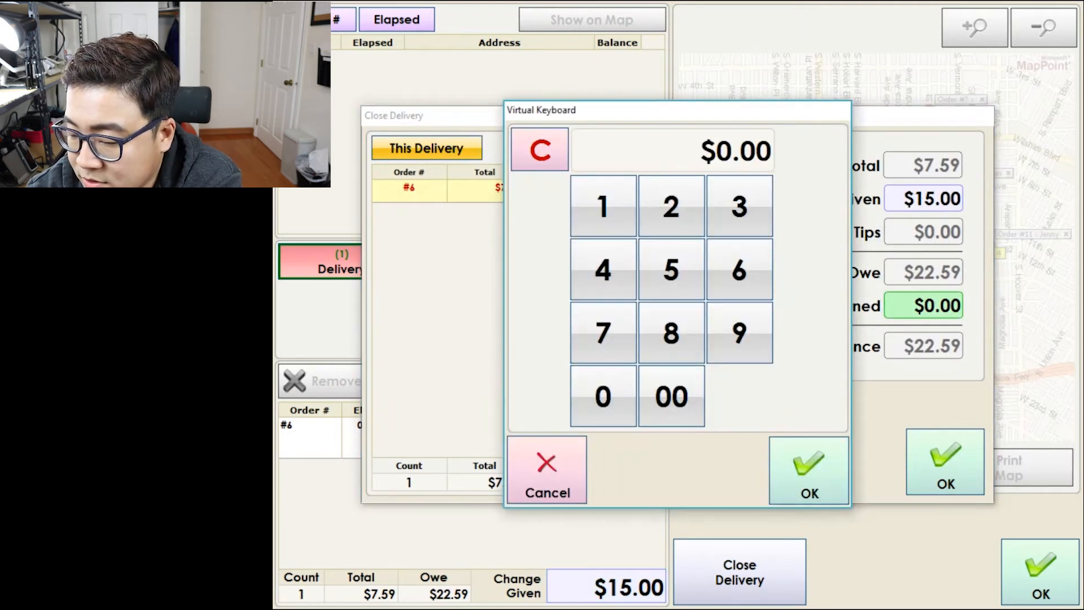
left_click(671, 206)
left_click(671, 333)
left_click(671, 396)
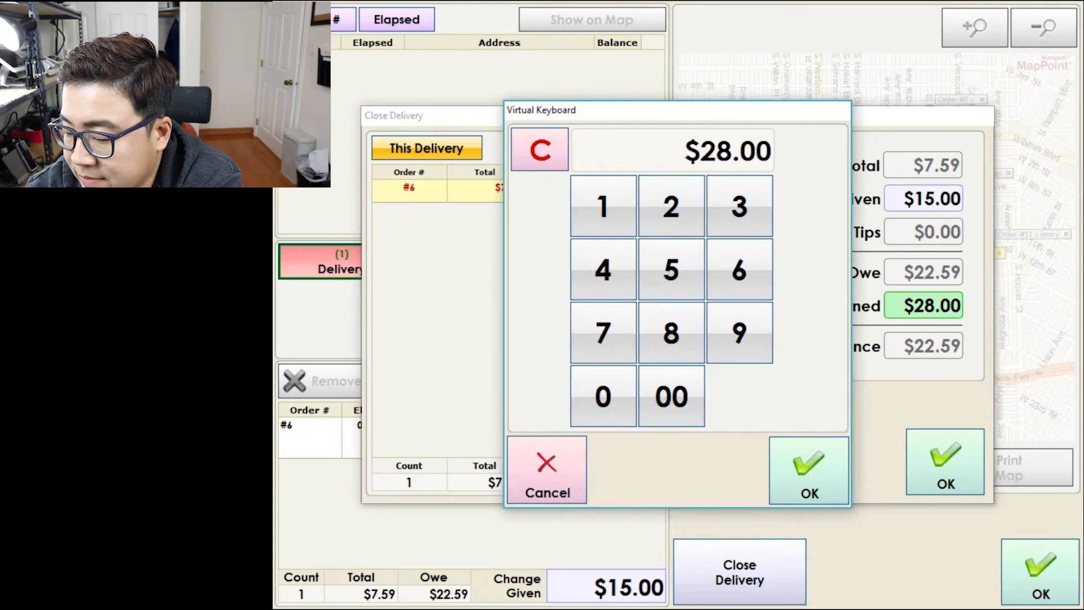
left_click(808, 470)
left_click(945, 462)
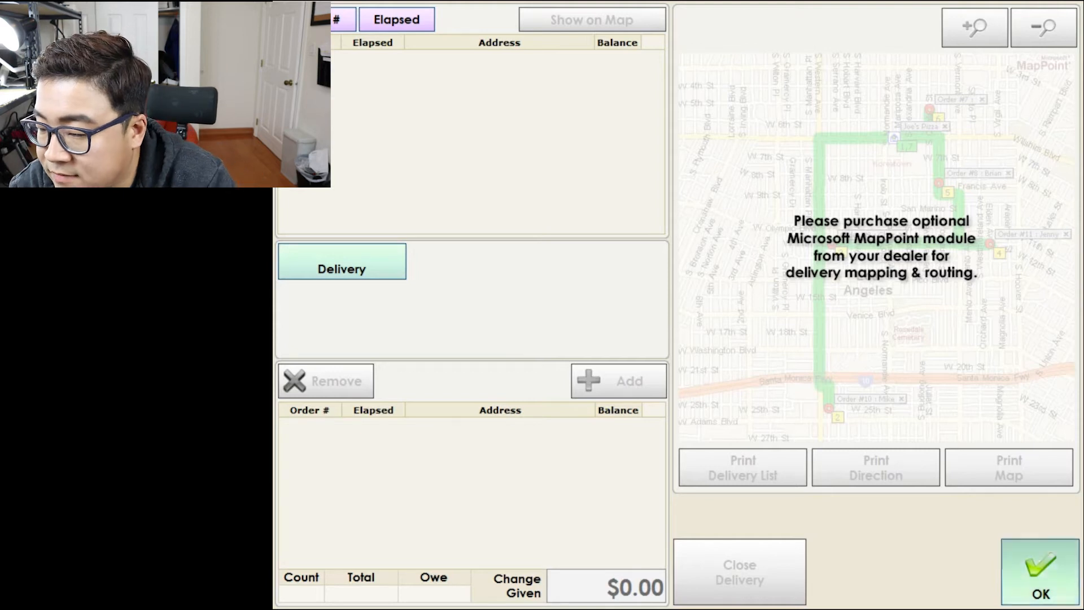
left_click(1040, 572)
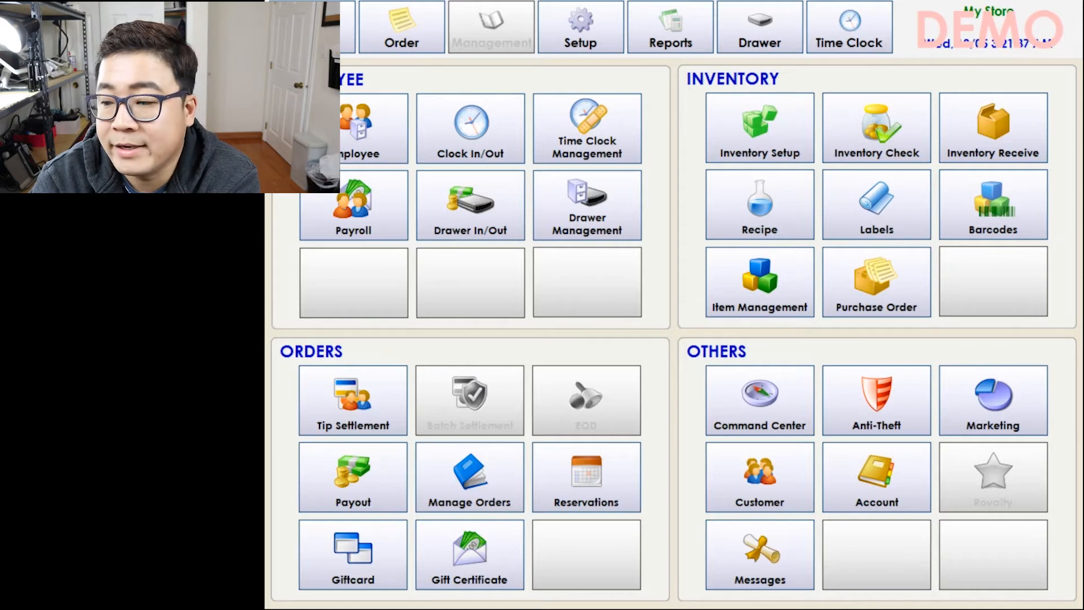
left_click(759, 401)
left_click(588, 356)
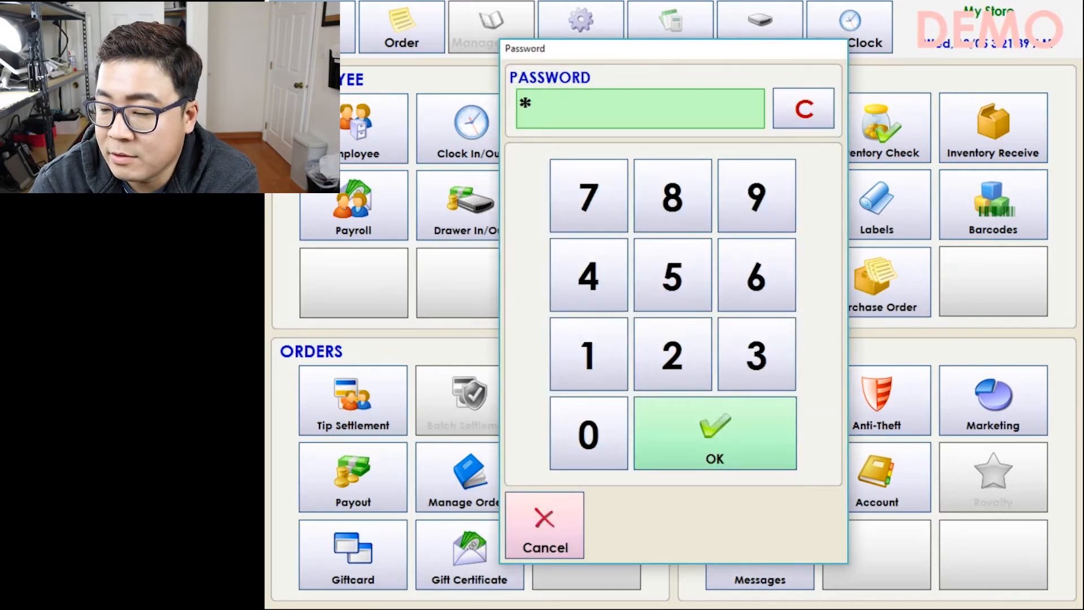
left_click(714, 433)
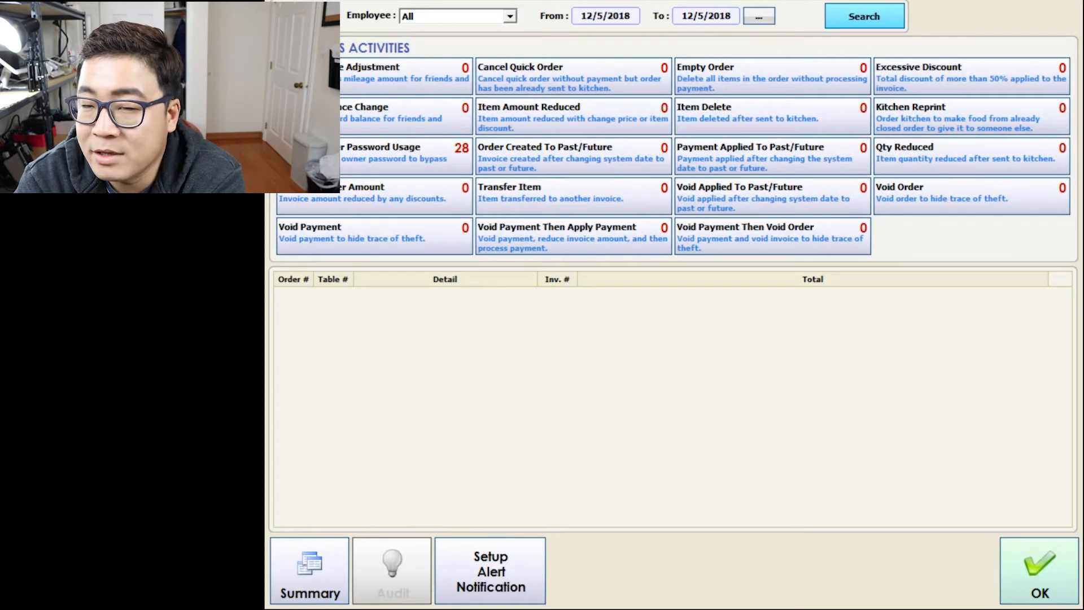
left_click(490, 570)
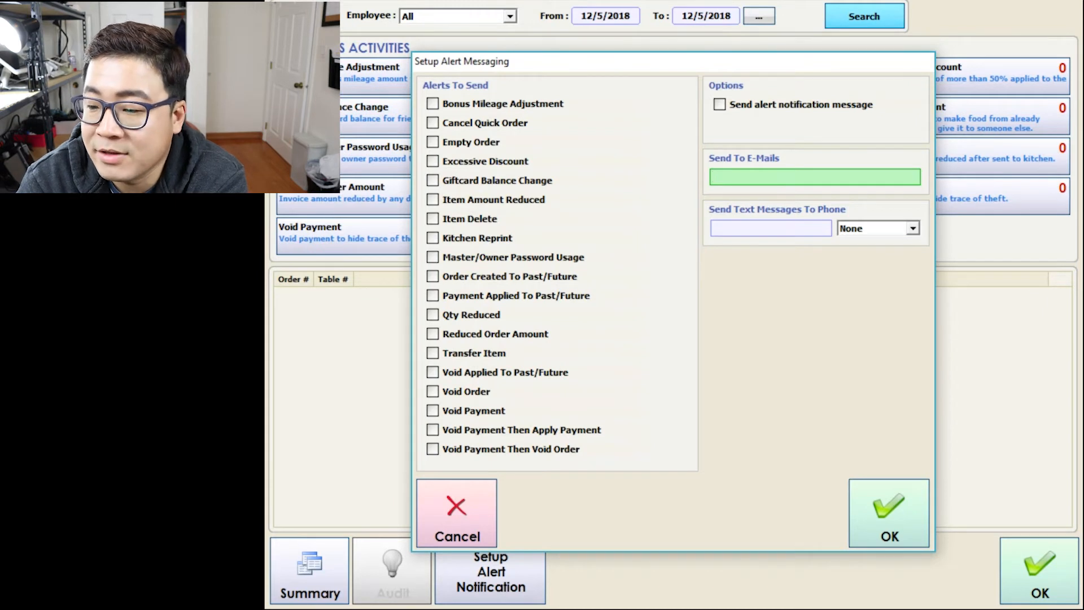
key("Escape")
key("Escape")
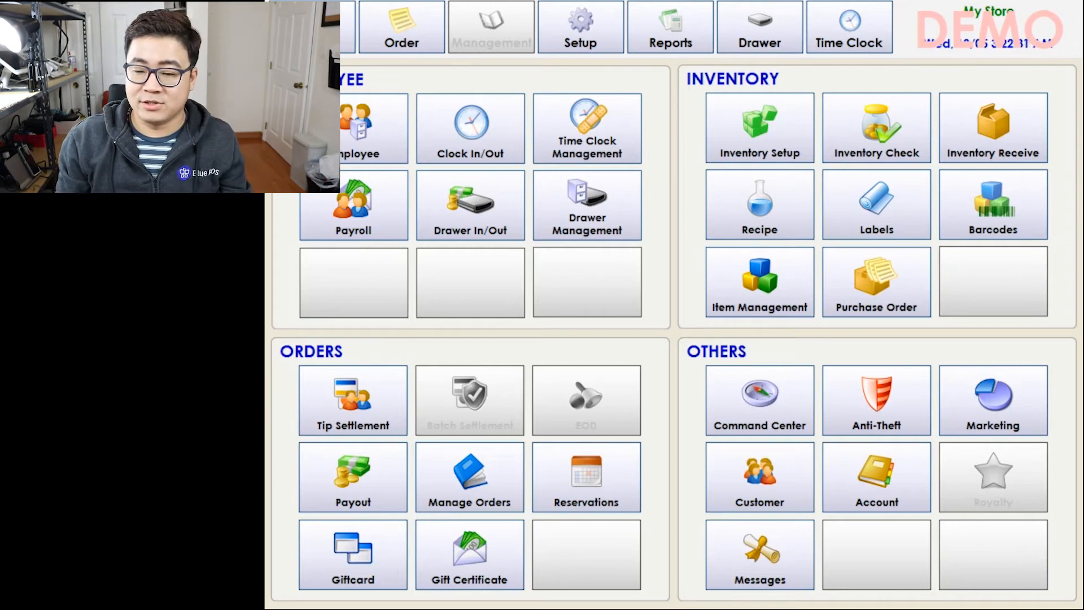
Open the payout list with the owner password and begin a new payout.
left_click(353, 477)
left_click(588, 354)
left_click(715, 433)
left_click(484, 498)
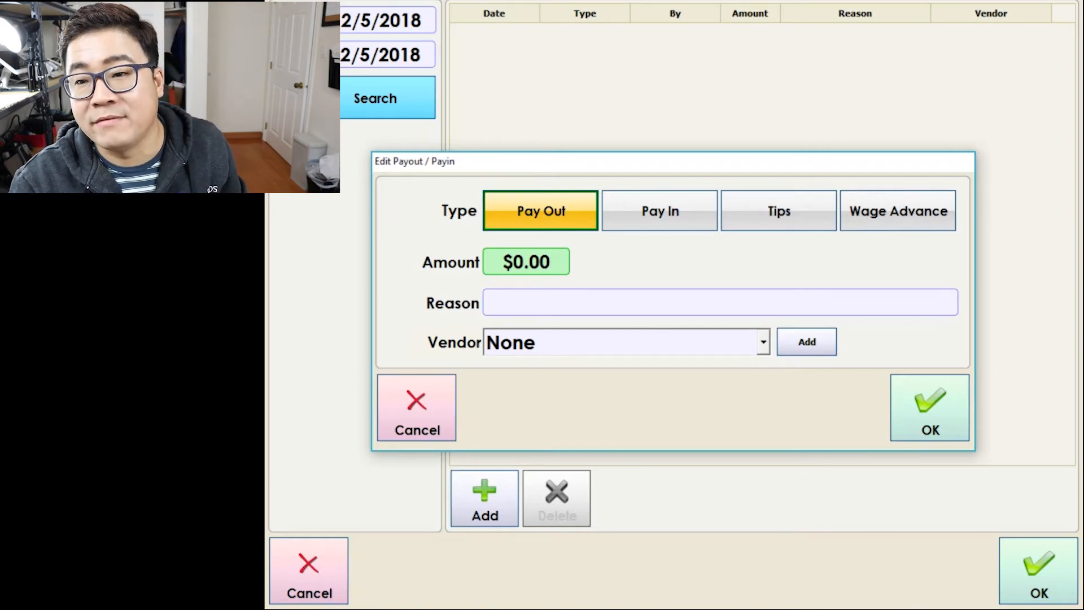
Add the new vendor TRASH for the payout.
left_click(763, 343)
left_click(626, 368)
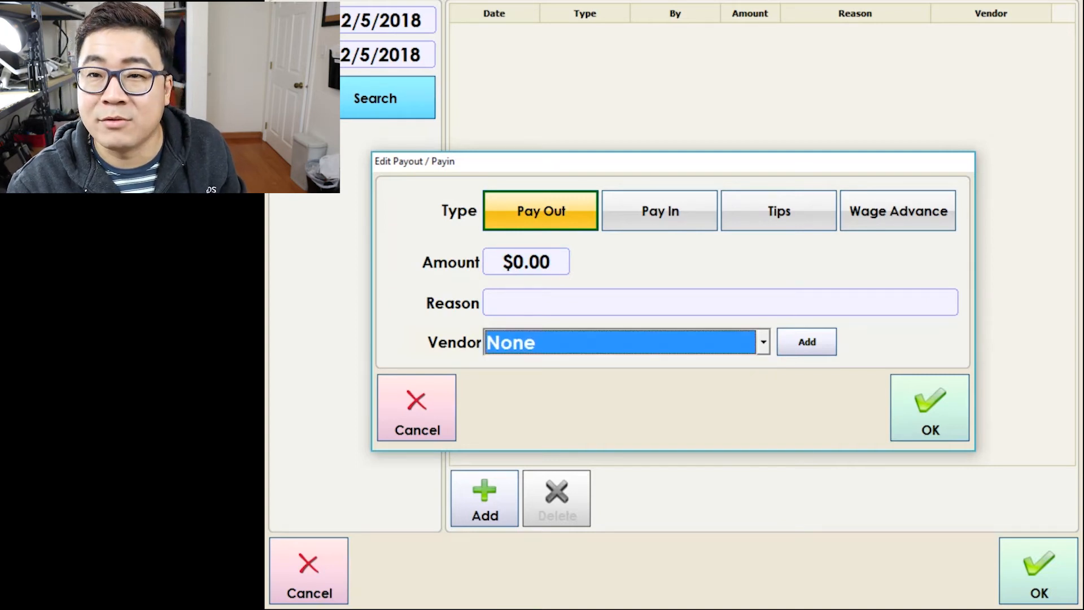
left_click(806, 341)
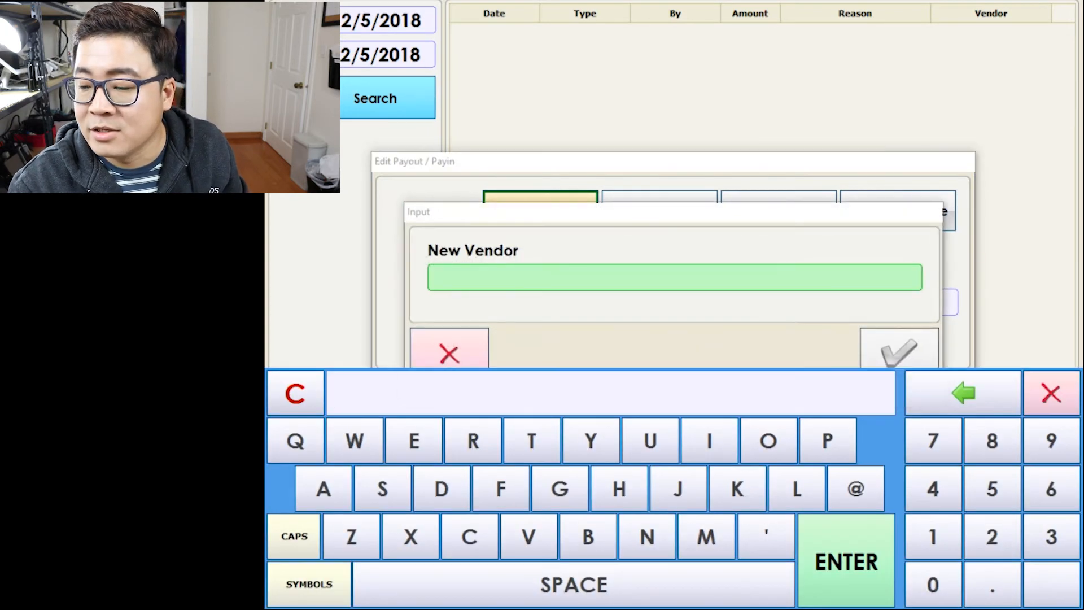
type("t")
key("BackSpace")
type("T")
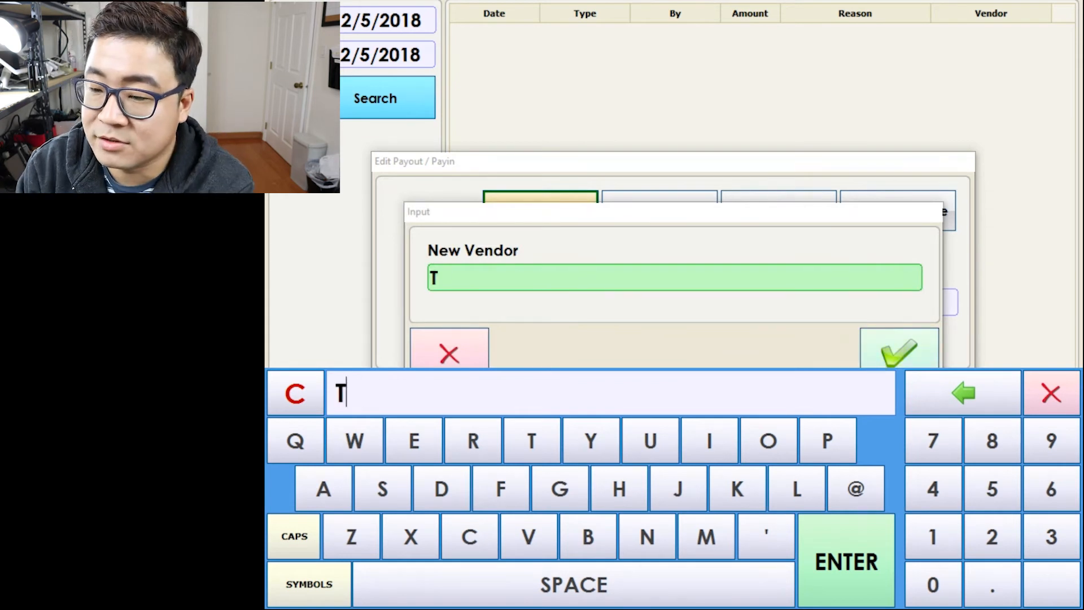
type("RASH")
key("Return")
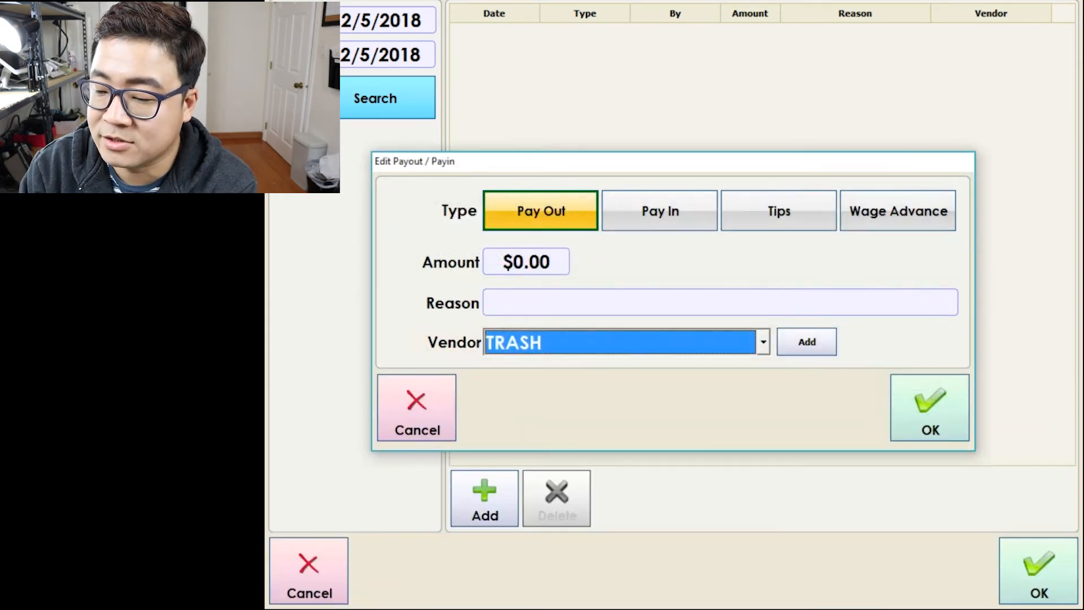
Save the payout to TRASH for $30.00 and begin another payout entry.
left_click(525, 261)
left_click(735, 202)
left_click(599, 394)
left_click(667, 394)
left_click(807, 469)
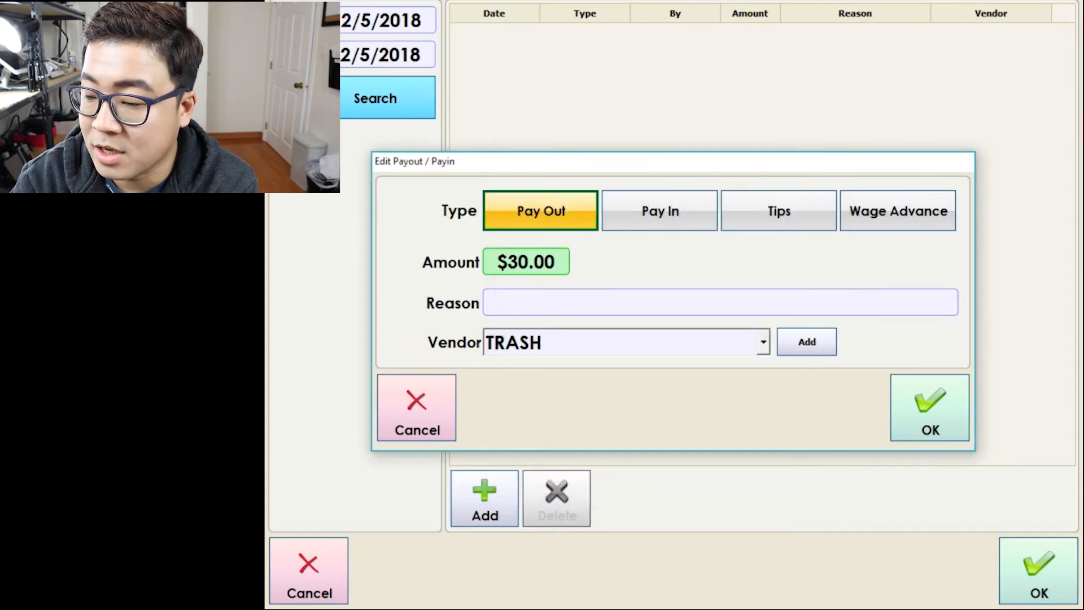
left_click(930, 407)
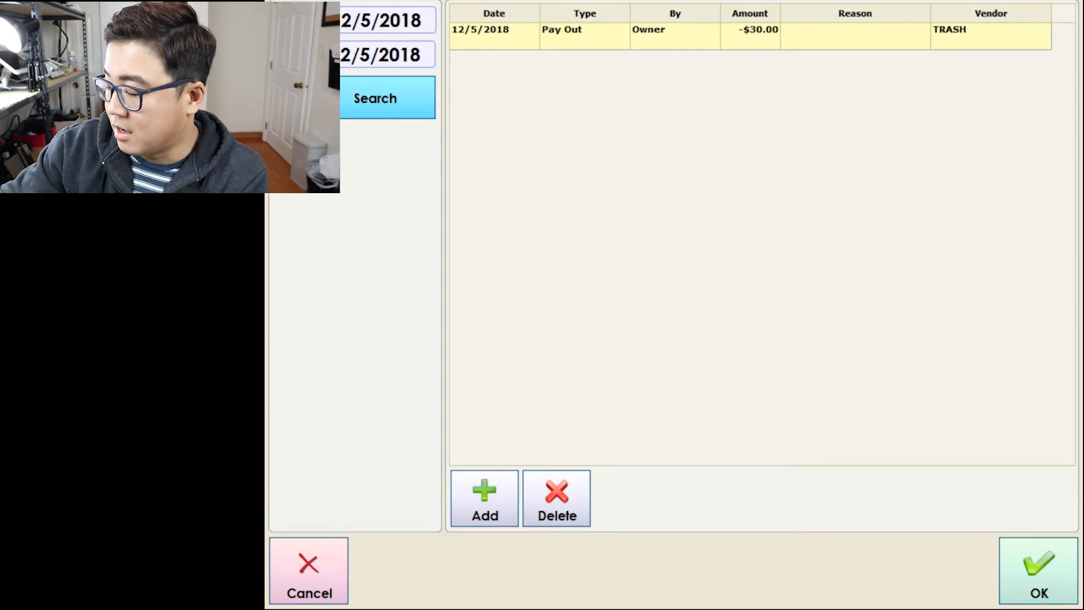
left_click(485, 498)
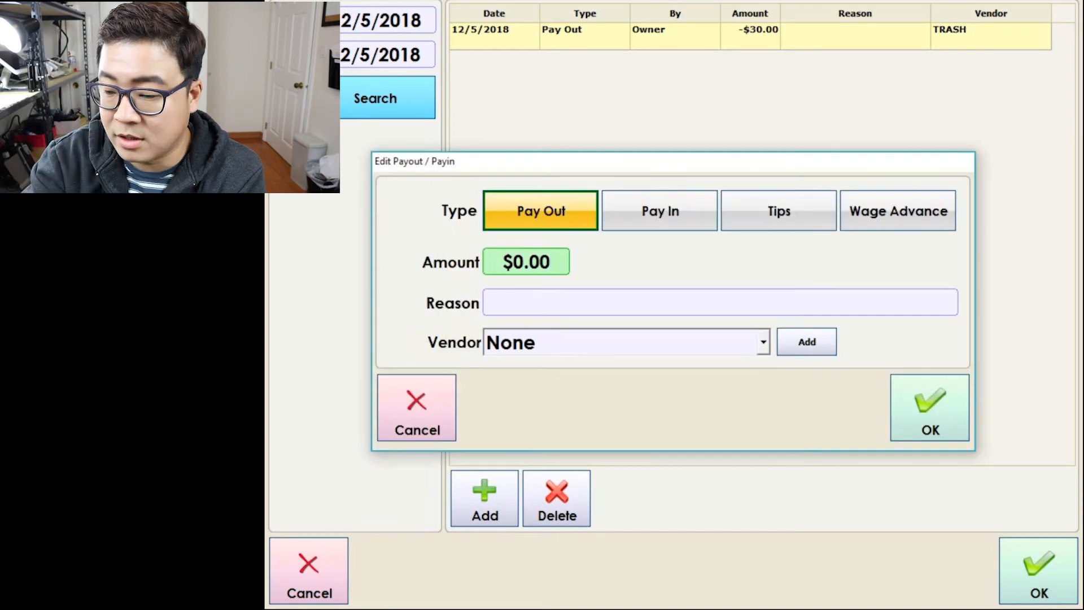
Record a $20.00 Pay Out with reason Grocery.
left_click(526, 262)
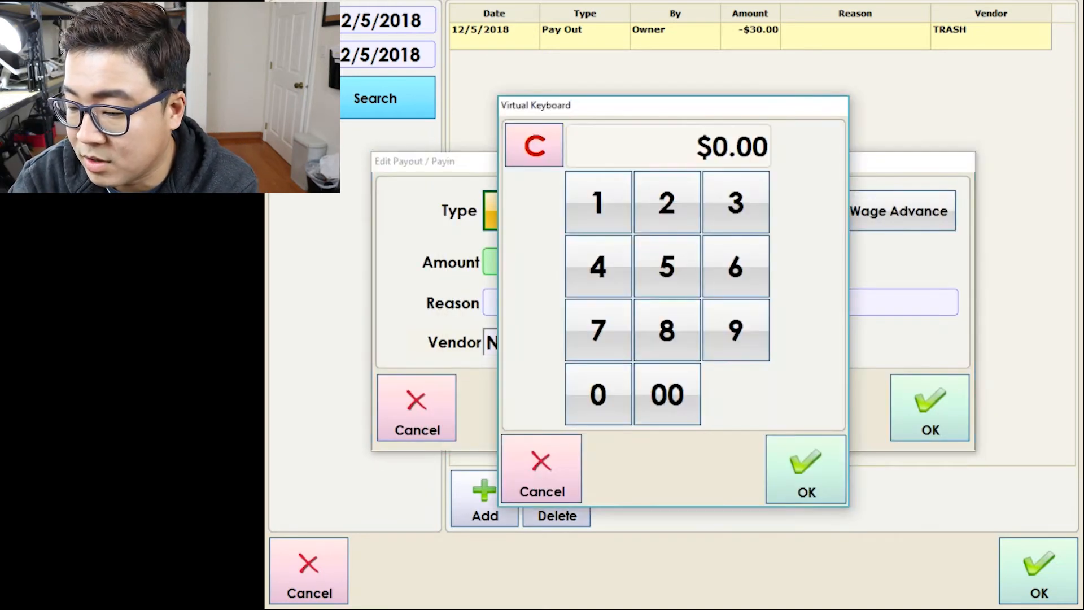
left_click(667, 202)
left_click(598, 394)
left_click(597, 394)
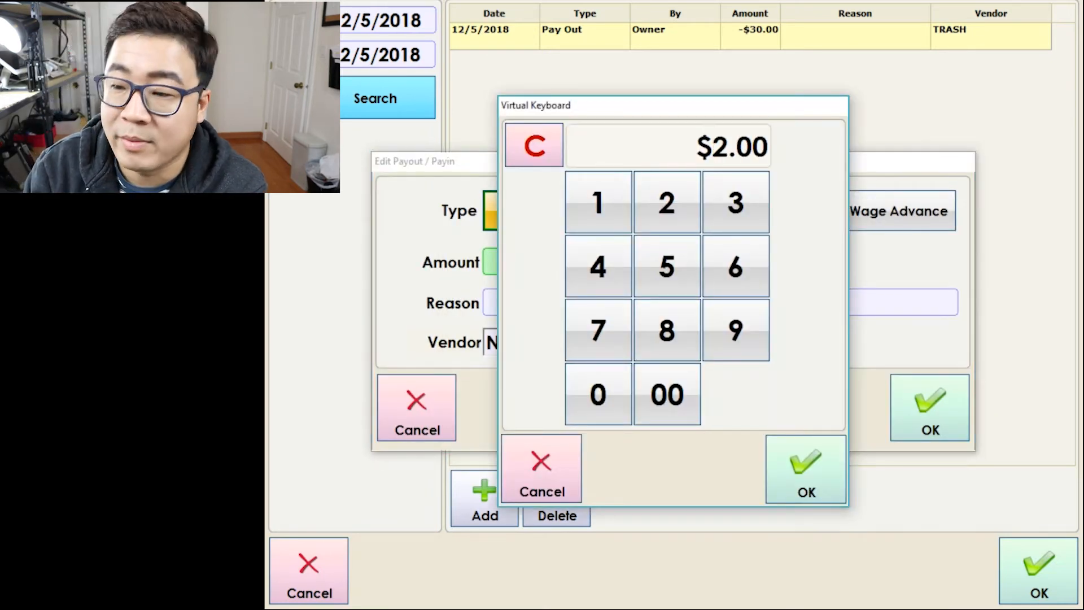
left_click(598, 394)
left_click(806, 469)
left_click(722, 303)
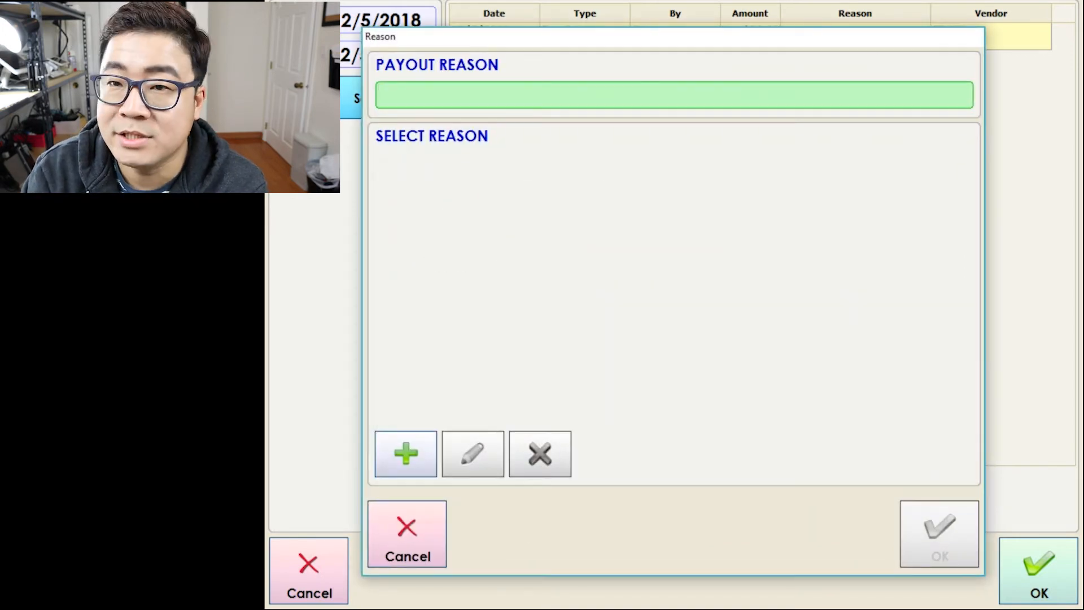
type("grocery")
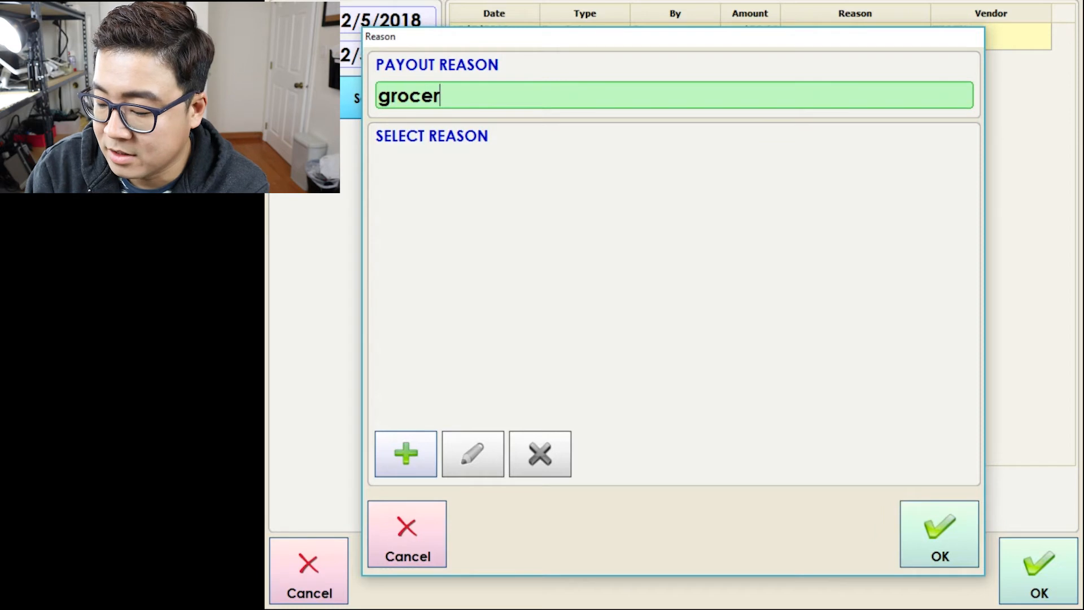
left_click(940, 533)
left_click(929, 407)
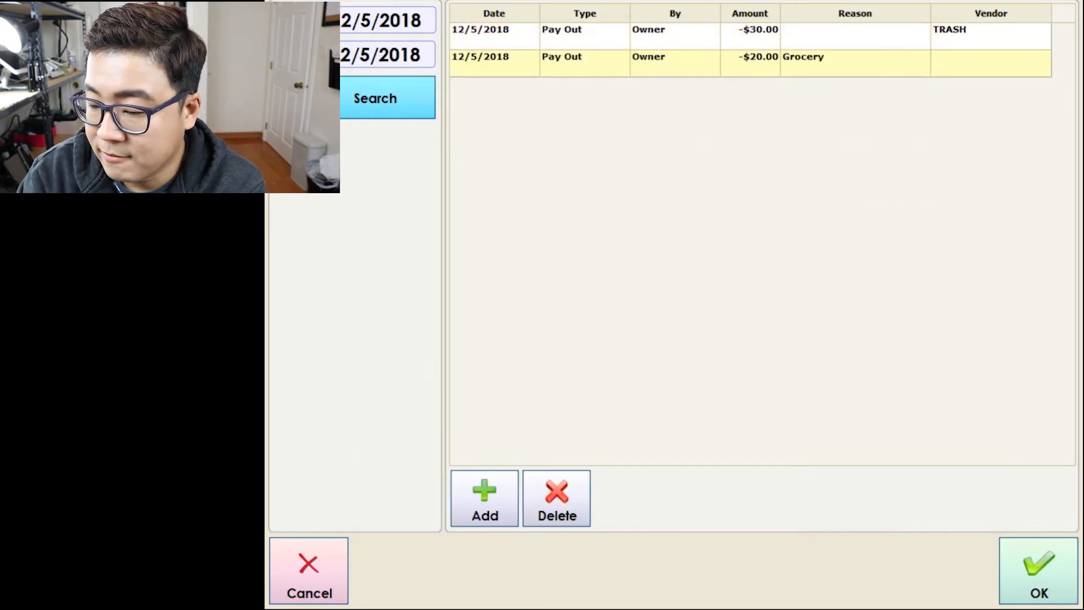
Add an $11.38 Pay In with a new reason 'change'.
left_click(484, 499)
left_click(526, 261)
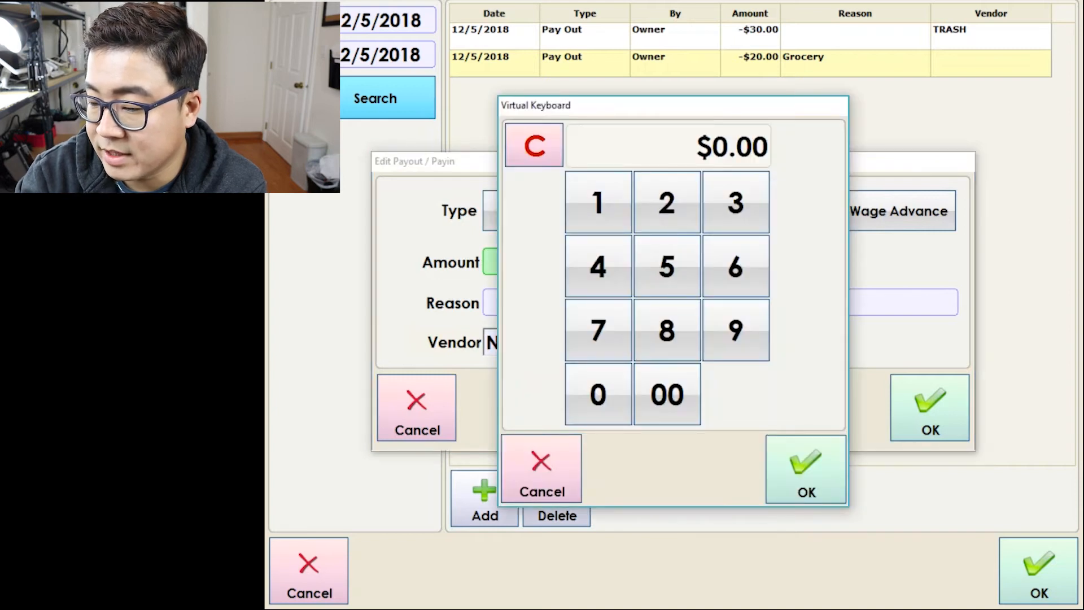
type("1138")
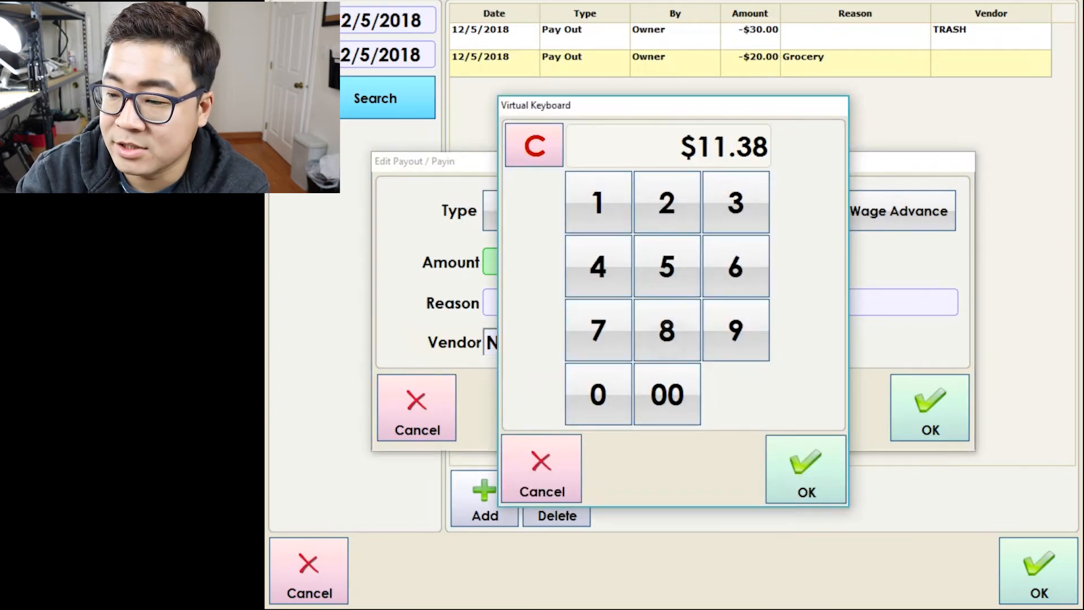
left_click(806, 469)
left_click(720, 302)
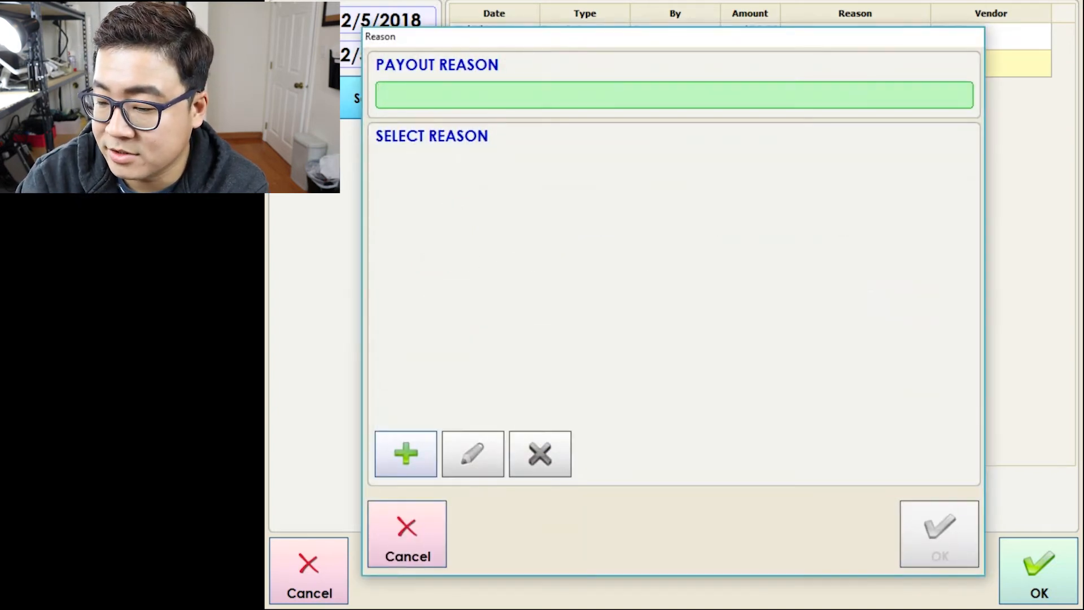
left_click(406, 453)
type("change")
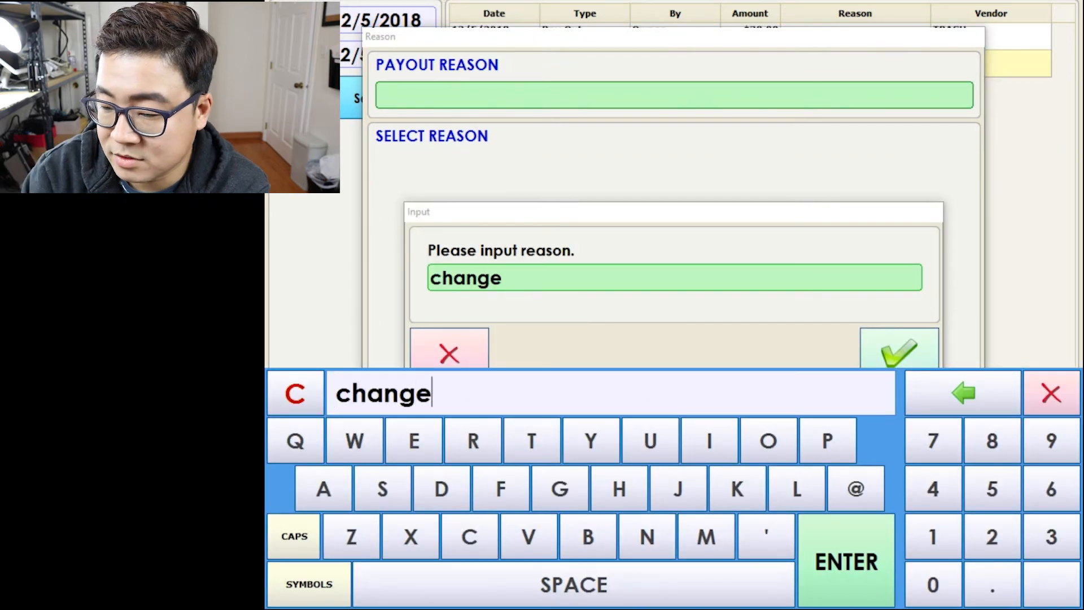
key("Return")
left_click(939, 533)
left_click(929, 406)
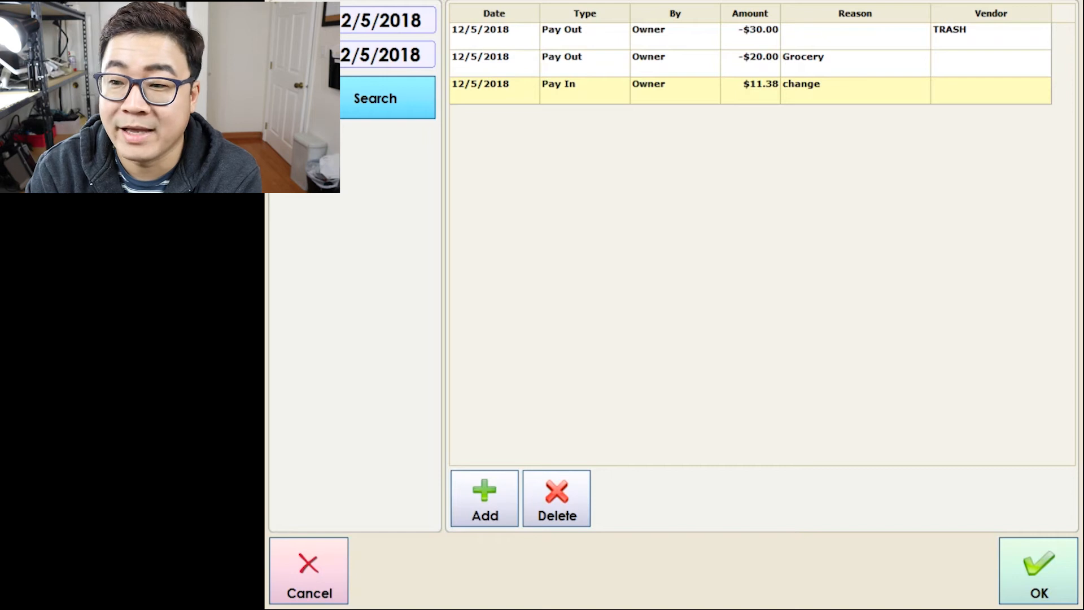
Start a new Tips entry with amount $65.00.
left_click(484, 498)
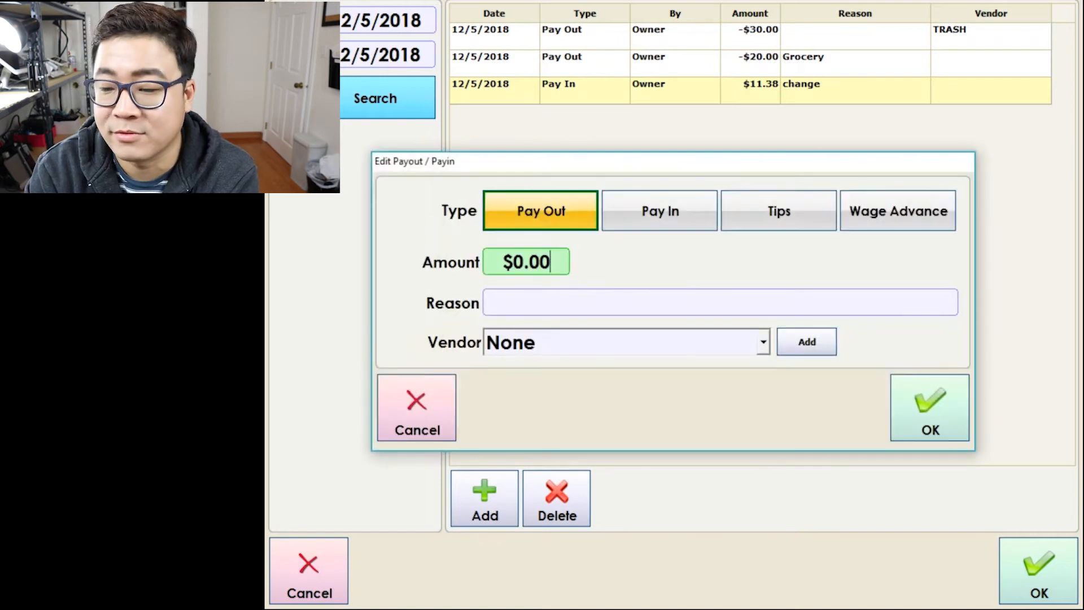
left_click(778, 211)
left_click(526, 262)
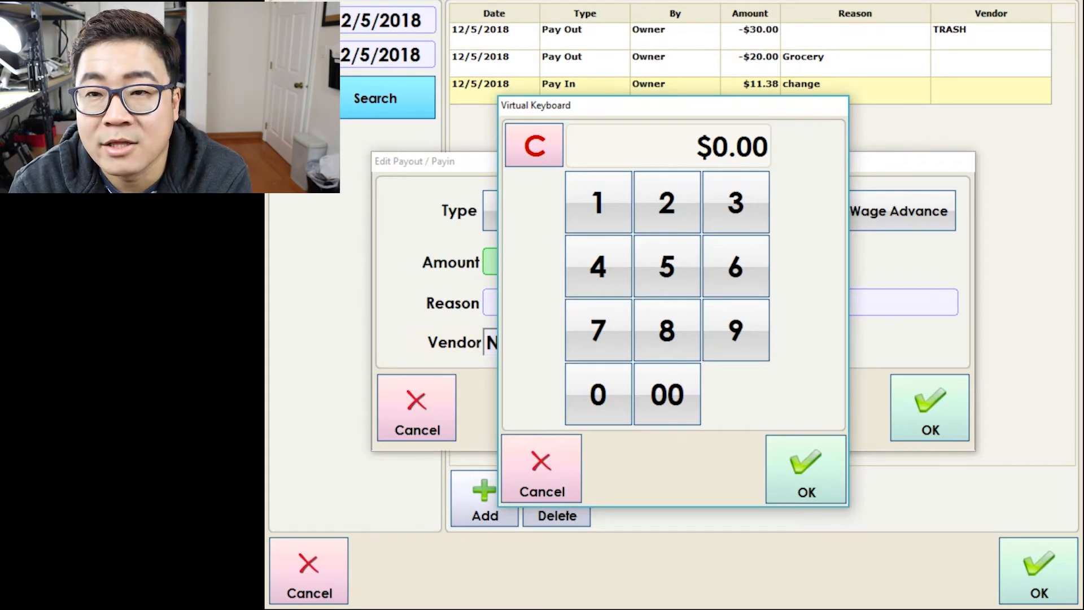
left_click(735, 266)
left_click(667, 266)
left_click(667, 394)
left_click(805, 469)
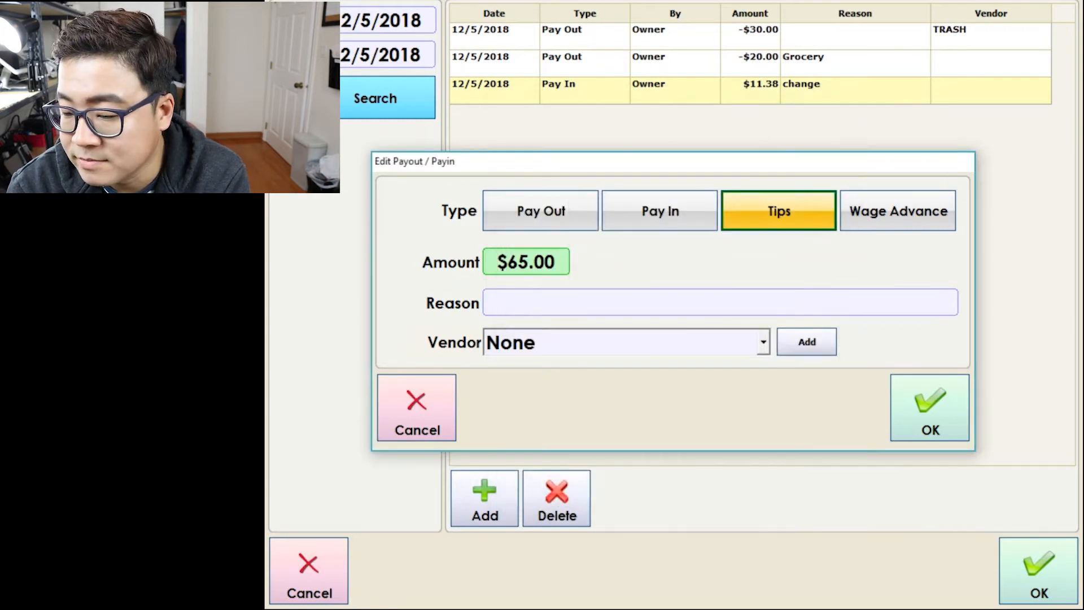
Give the tip a new reason with the employee's name, phone number and 'Online Delivery Tips', then save it.
left_click(720, 303)
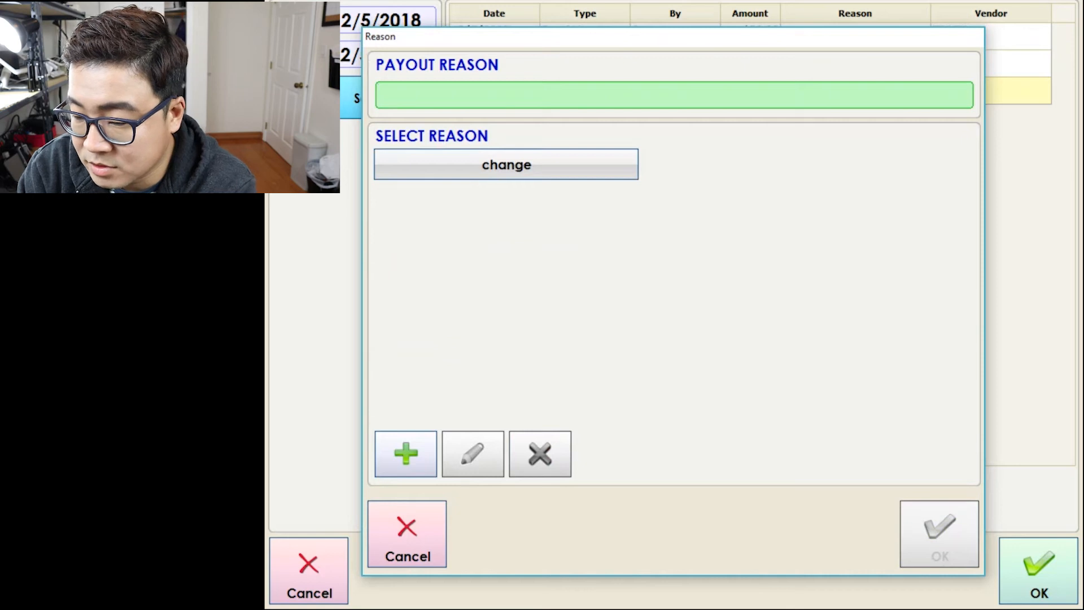
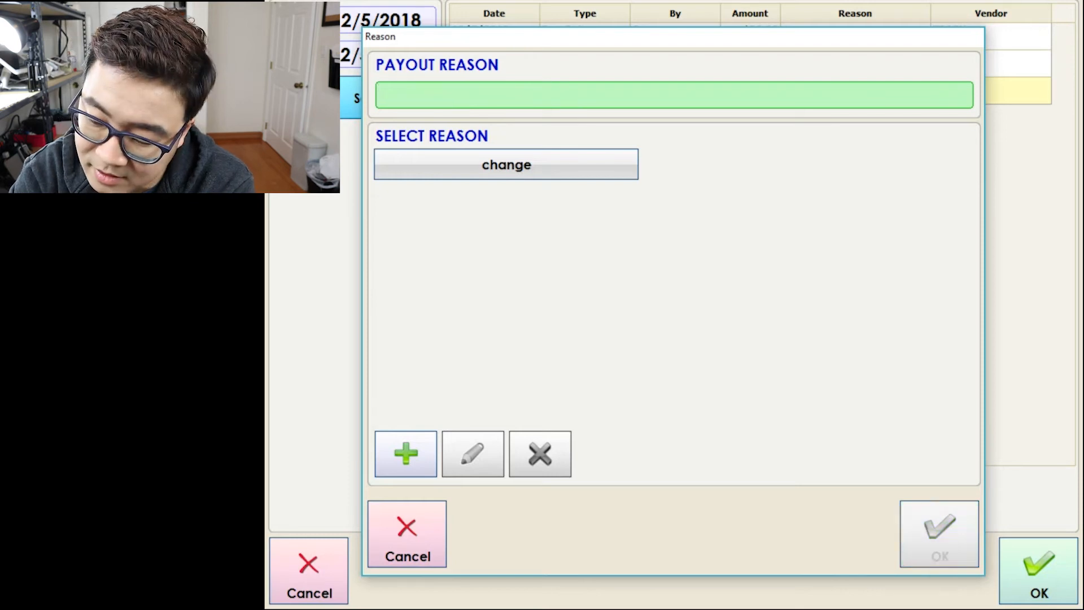
left_click(405, 454)
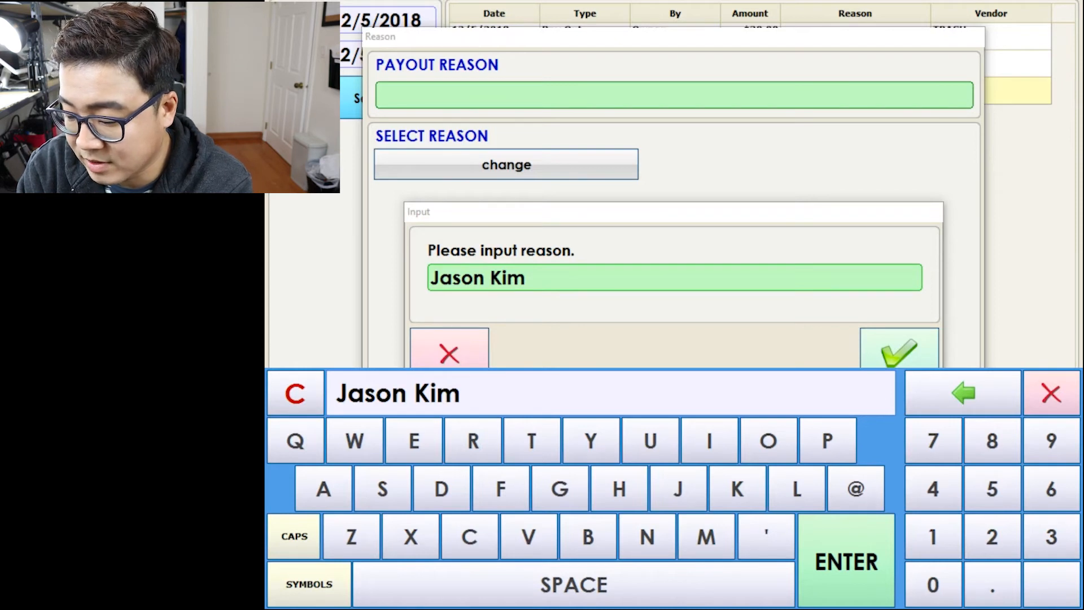
type("917")
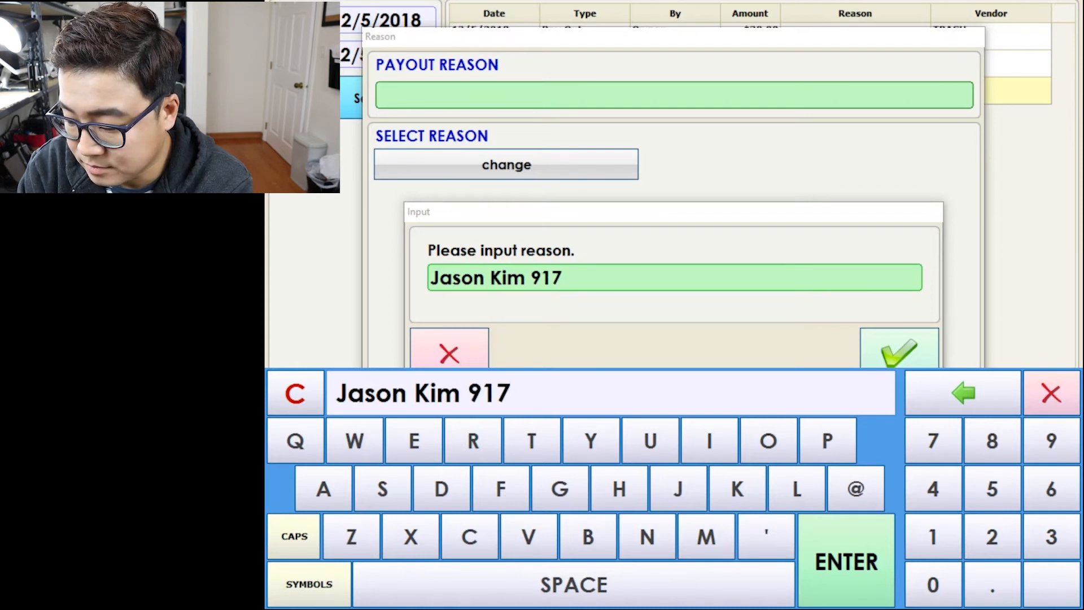
type("0000000")
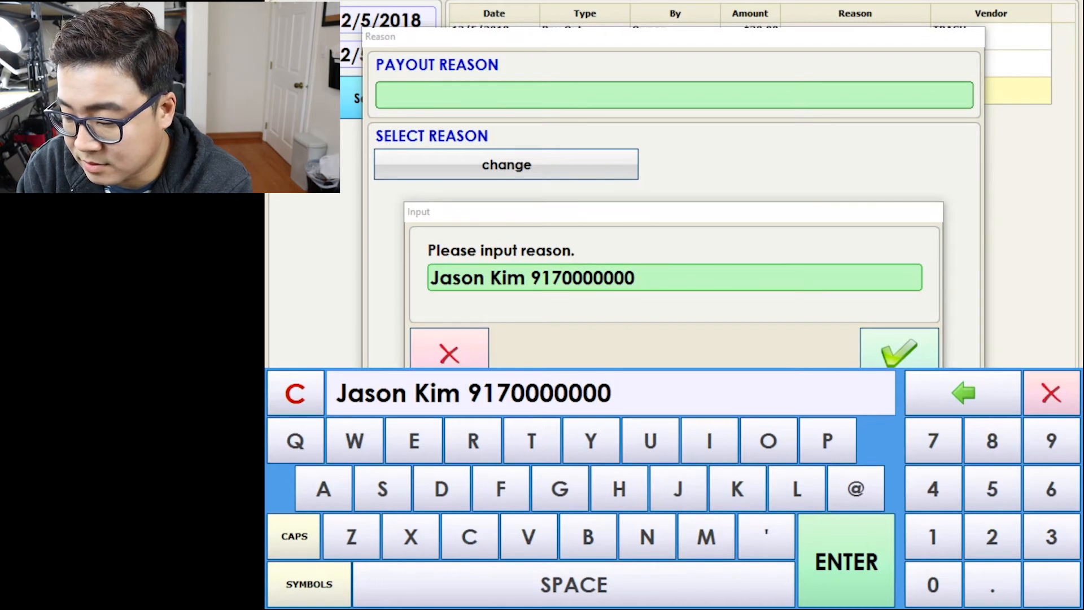
type(" G")
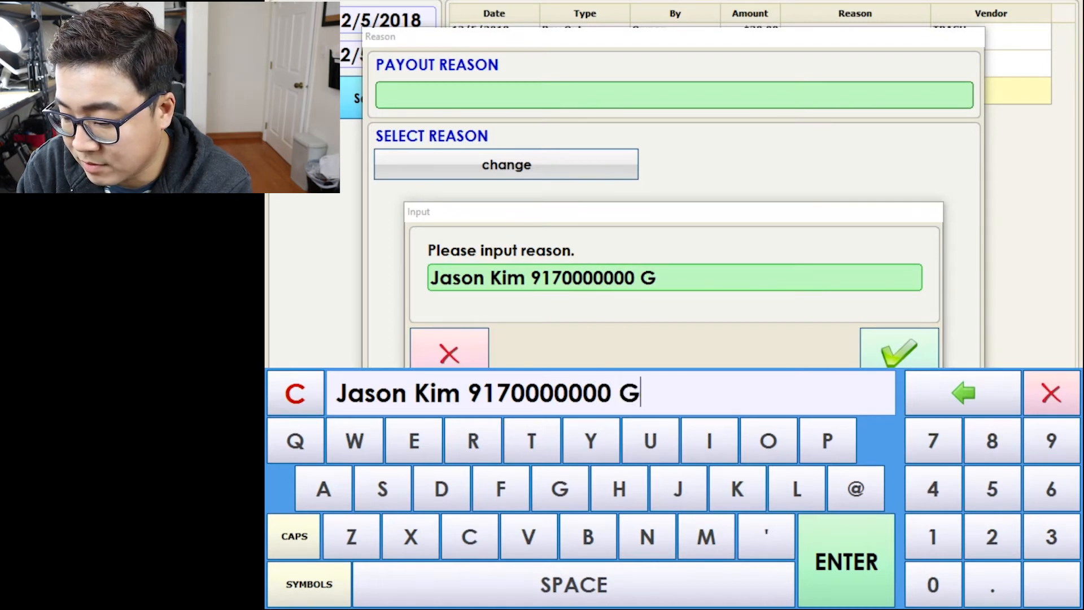
type("rubhub Tip")
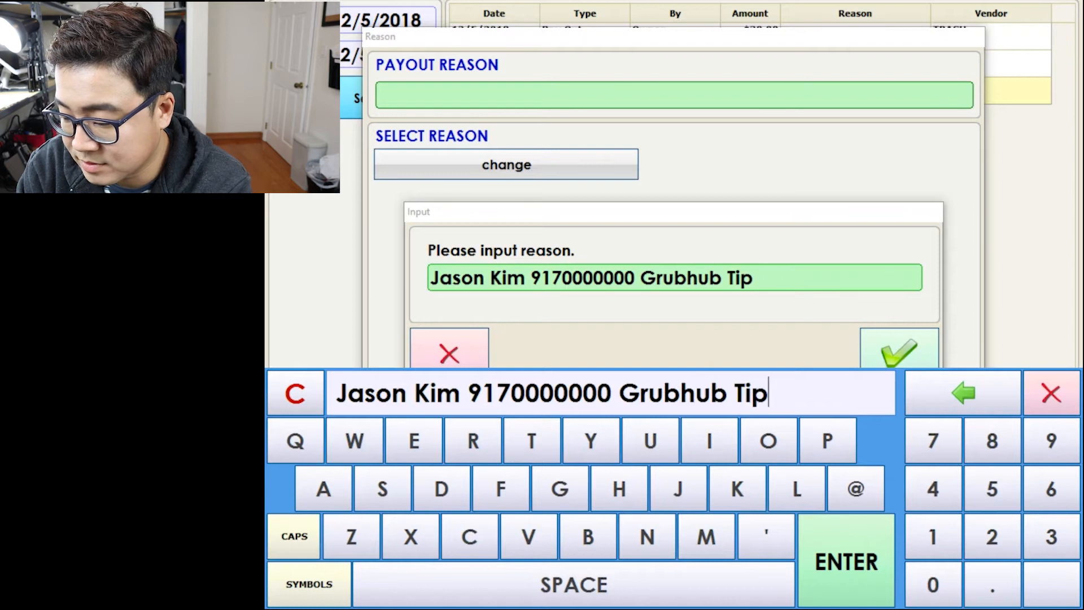
key("BackSpace")
key("BackSpace")
key("BackSpace")
key("BackSpace")
key("BackSpace")
key("BackSpace")
key("BackSpace")
key("BackSpace")
key("BackSpace")
key("BackSpace")
key("BackSpace")
type("Online Delivery Tips")
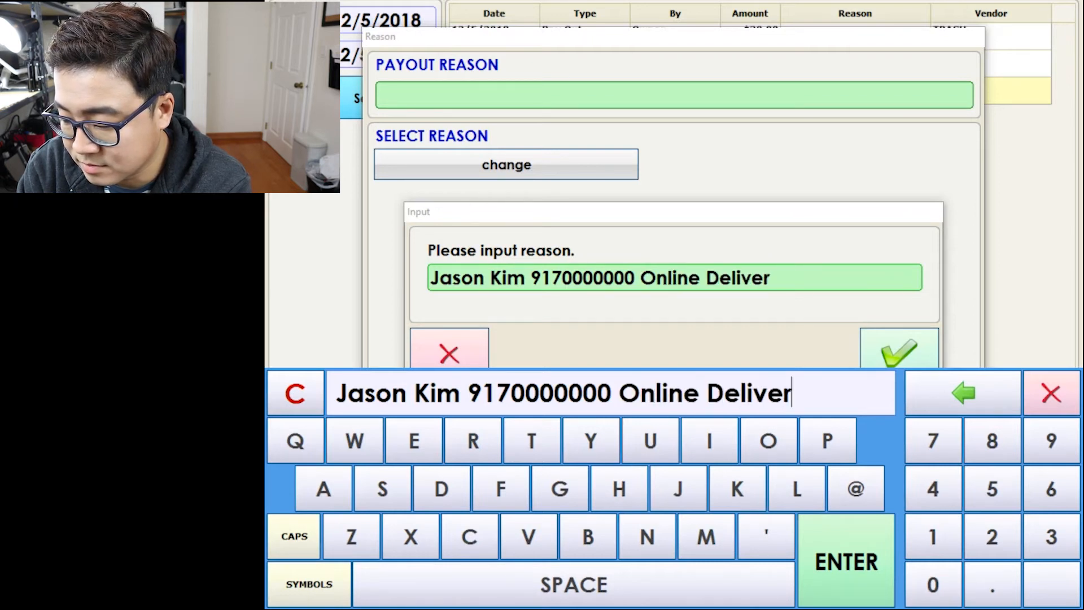
key("Return")
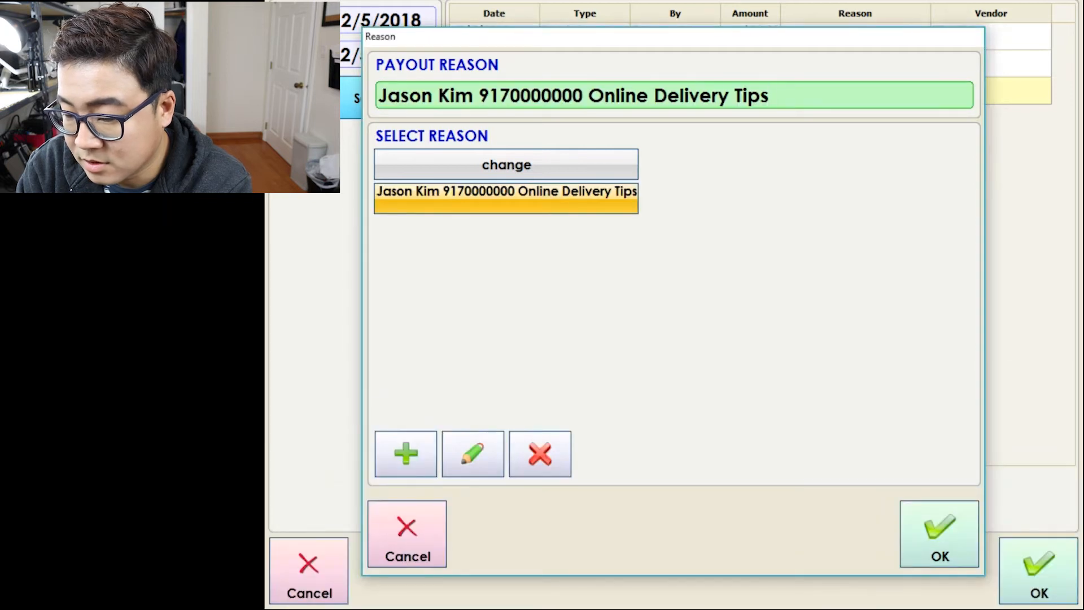
key("Return")
left_click(930, 408)
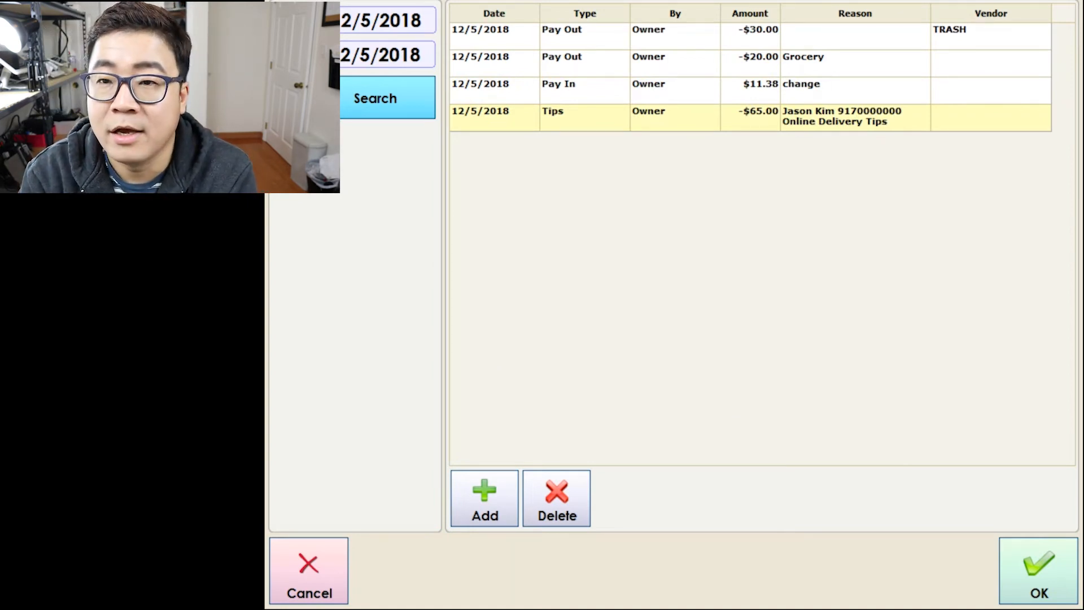
Start a new Wage Advance entry for $500.00.
left_click(485, 498)
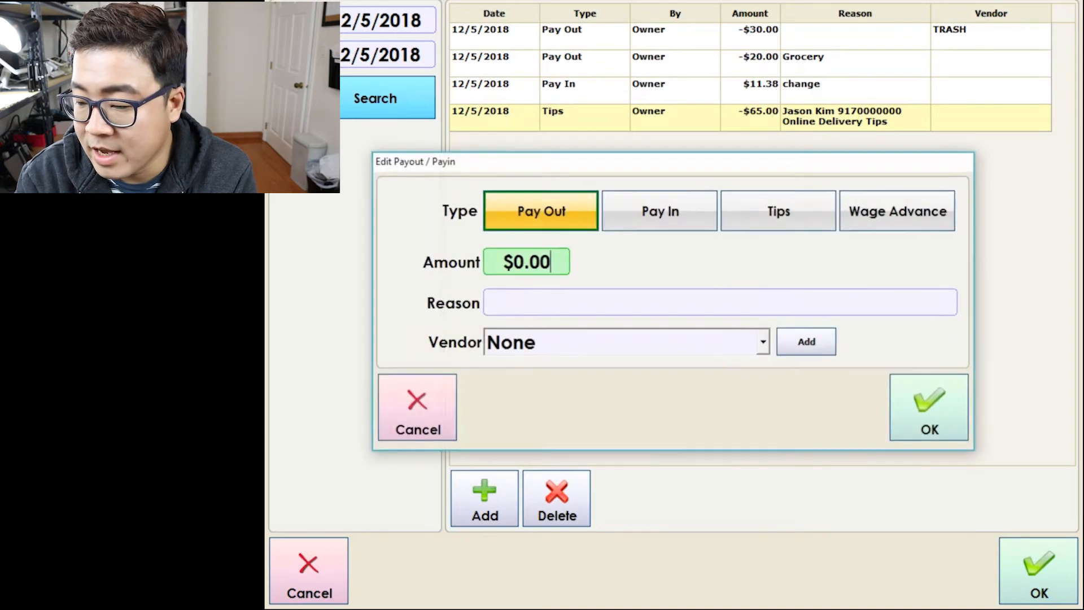
left_click(899, 211)
left_click(527, 262)
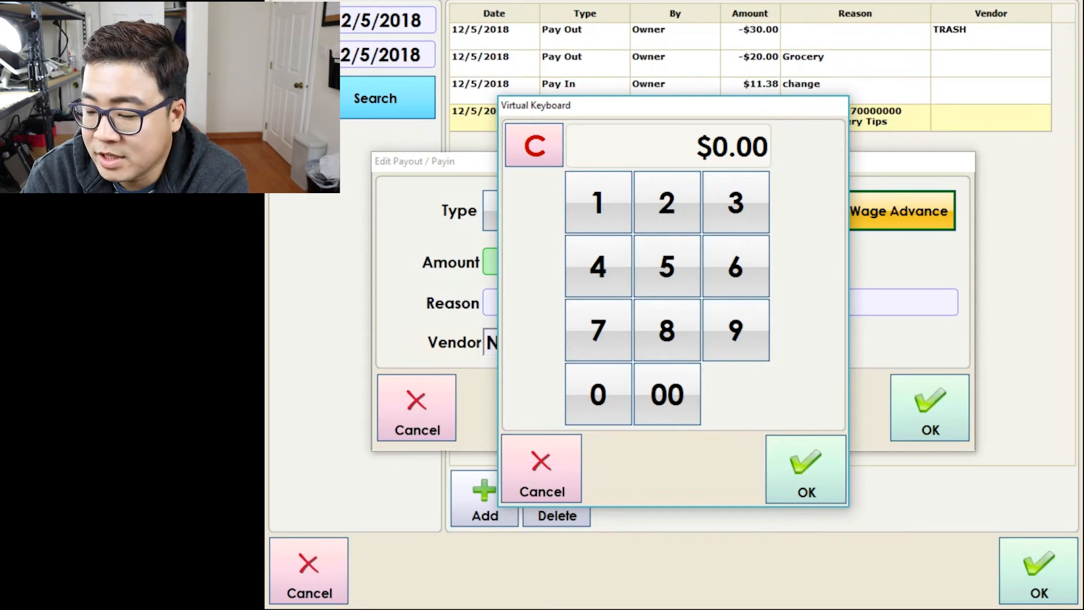
type("500")
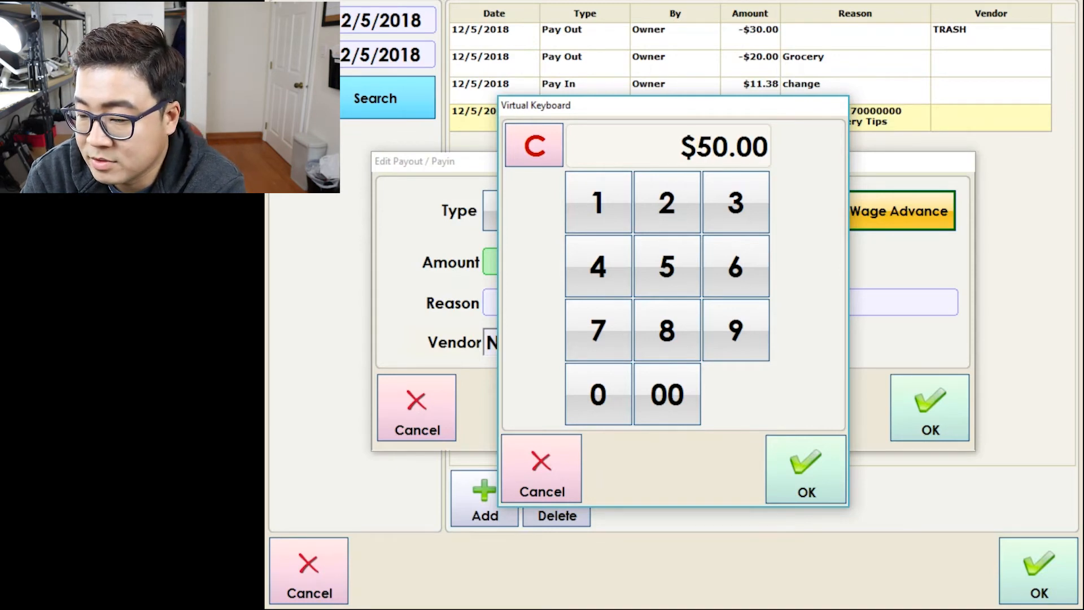
left_click(806, 470)
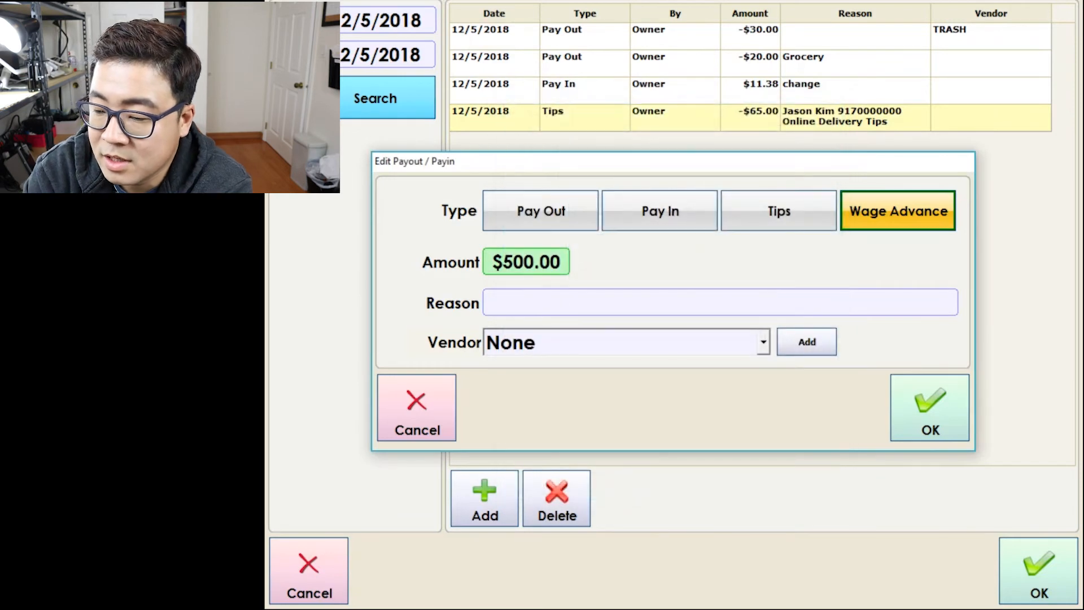
Give it a new reason with the employee's name, phone number and 'Weekly Wages', then save it.
left_click(721, 302)
left_click(405, 454)
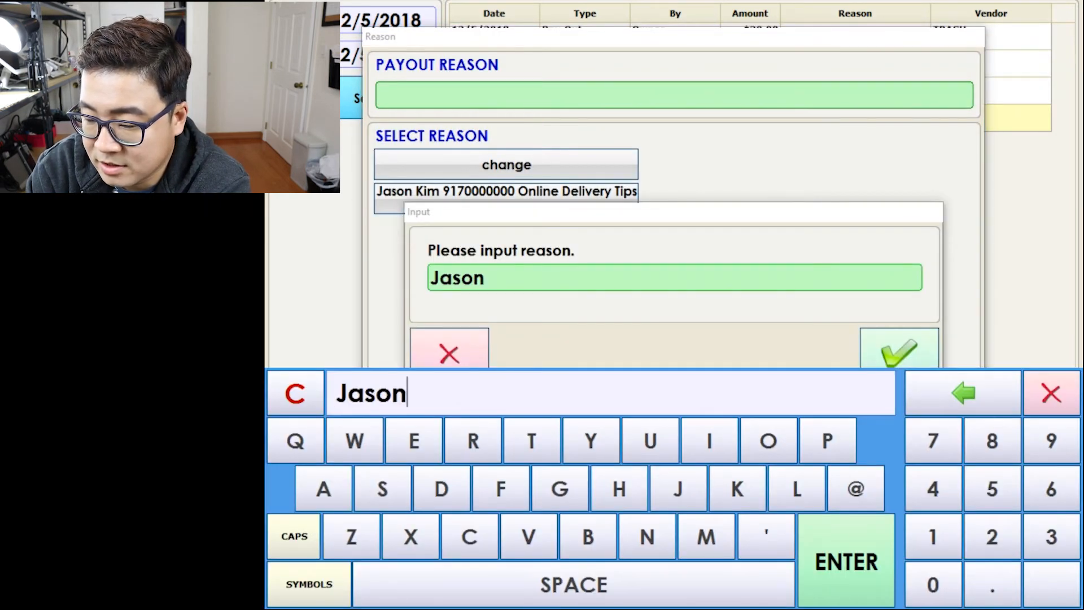
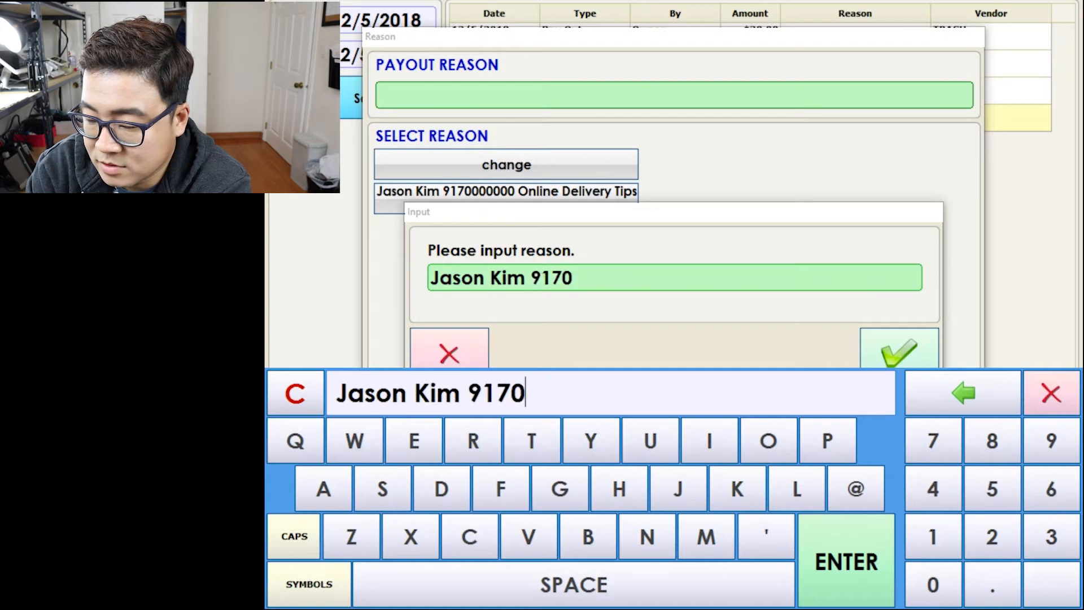
type("000000 Onlin")
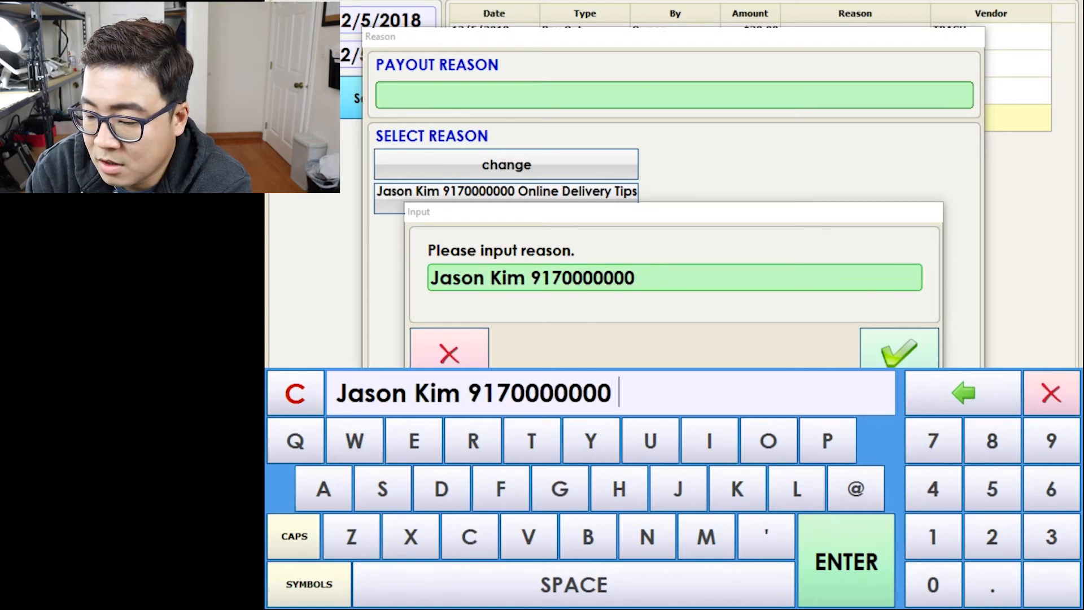
key("BackSpace")
key("BackSpace")
key("BackSpace")
key("BackSpace")
key("BackSpace")
key("BackSpace")
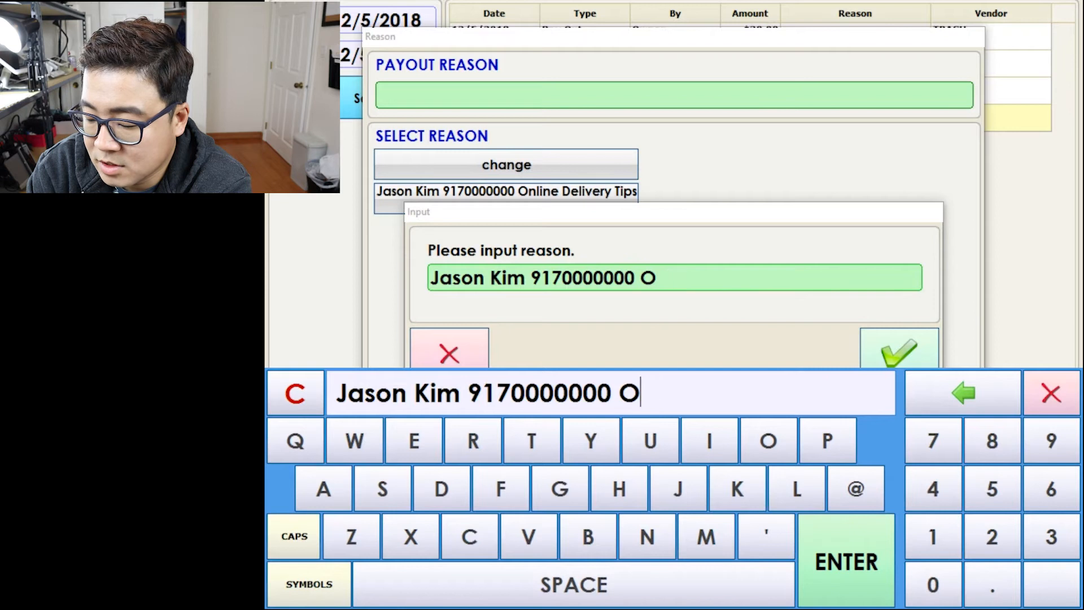
type("Weekly")
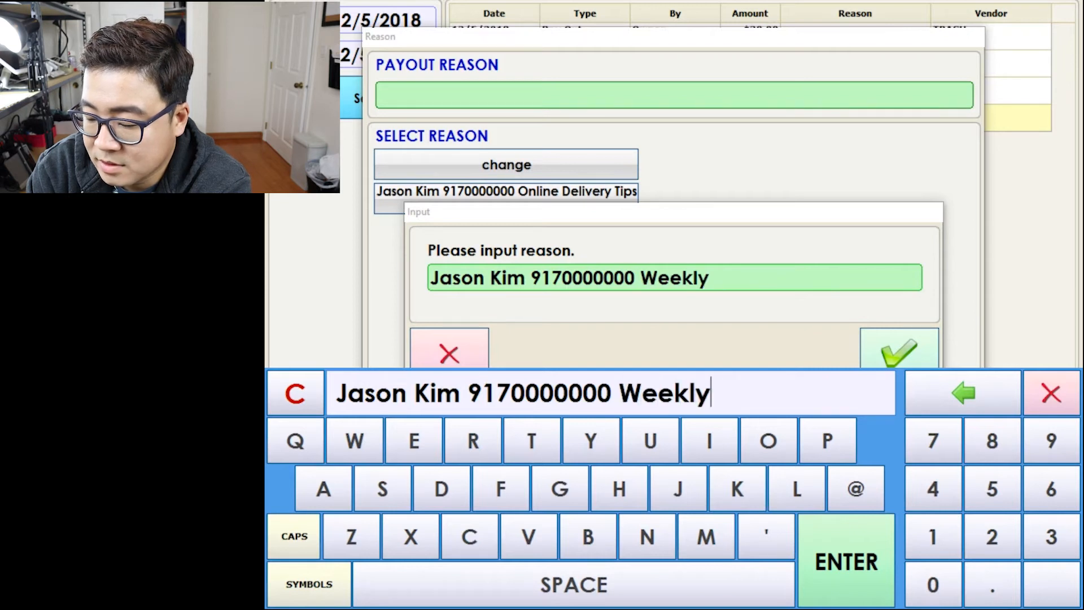
type(" Wages")
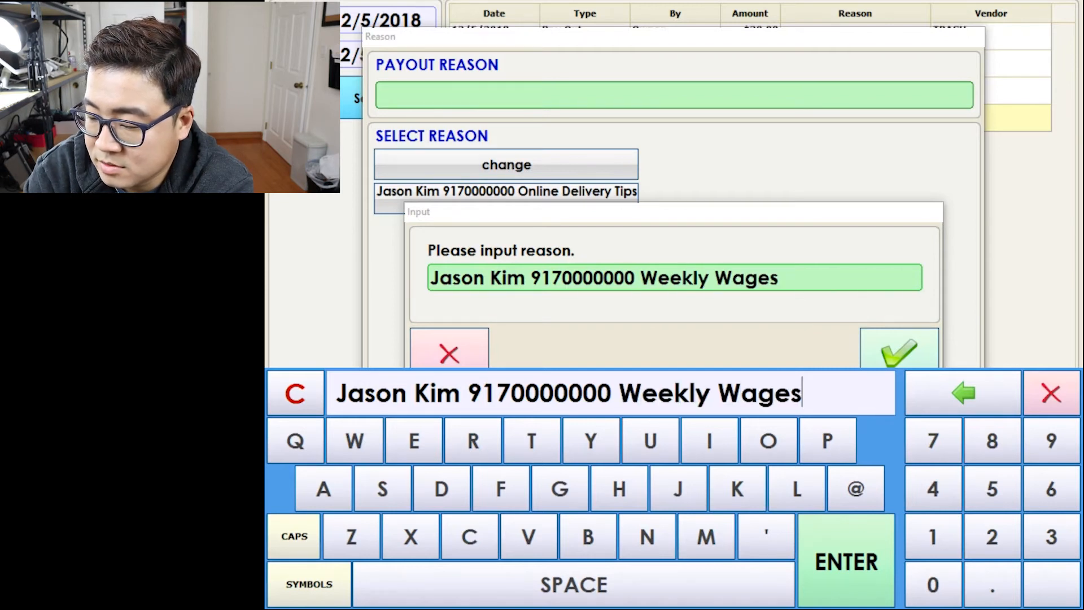
key("Return")
key("Return")
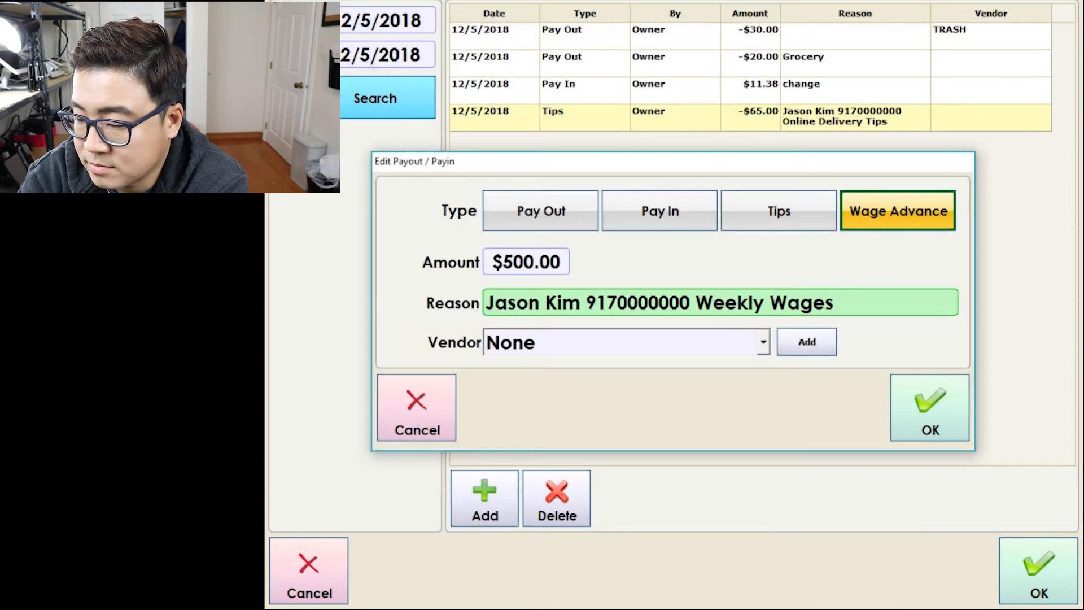
key("Return")
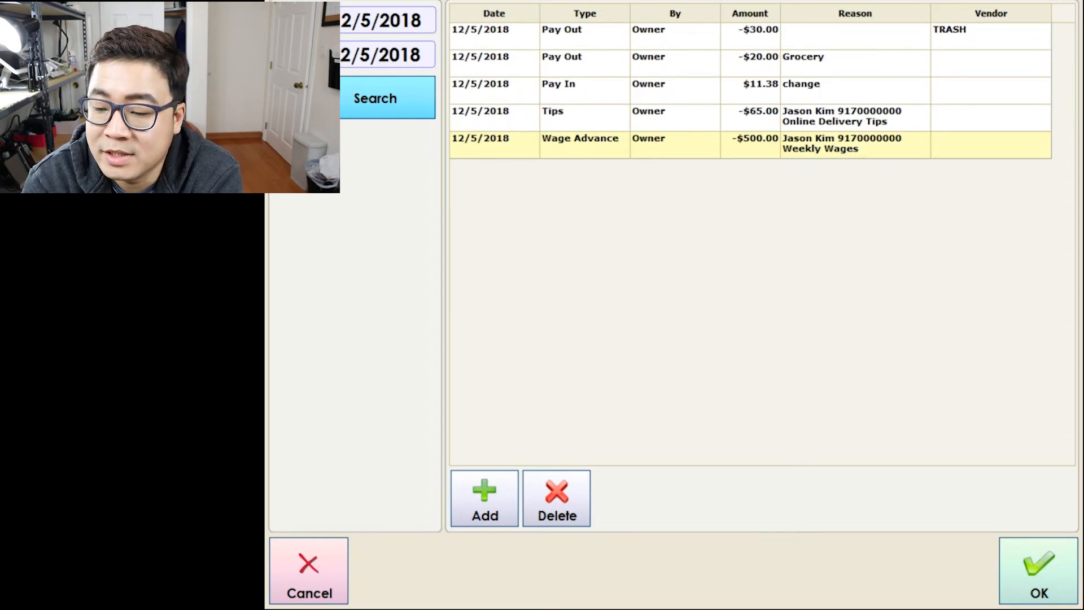
Add a $500.00 Pay In using the saved Weekly Wages reason.
left_click(484, 499)
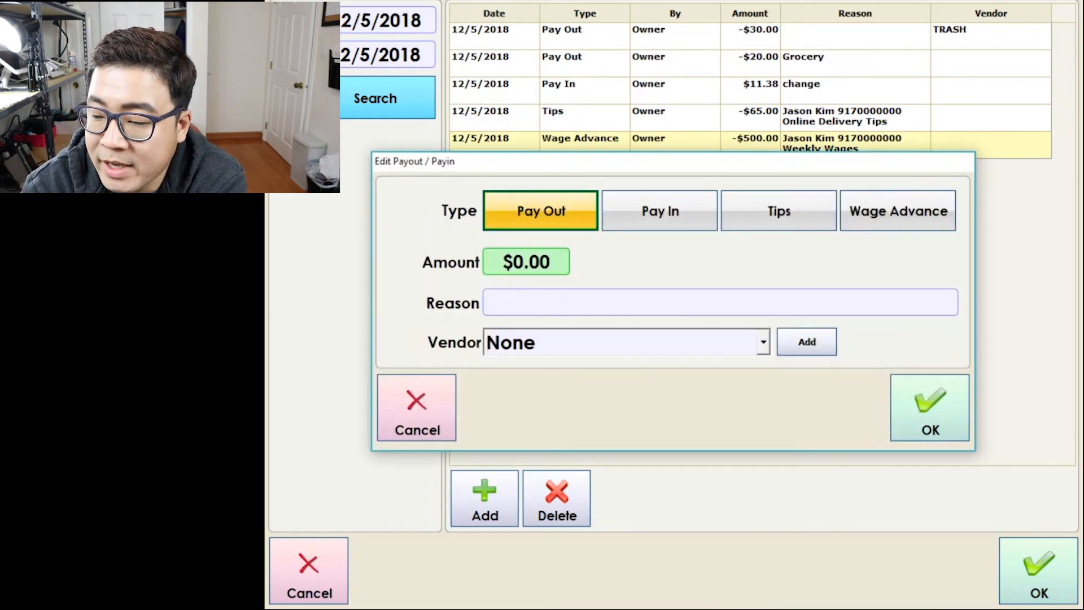
left_click(660, 211)
left_click(666, 266)
left_click(667, 394)
left_click(806, 469)
left_click(720, 303)
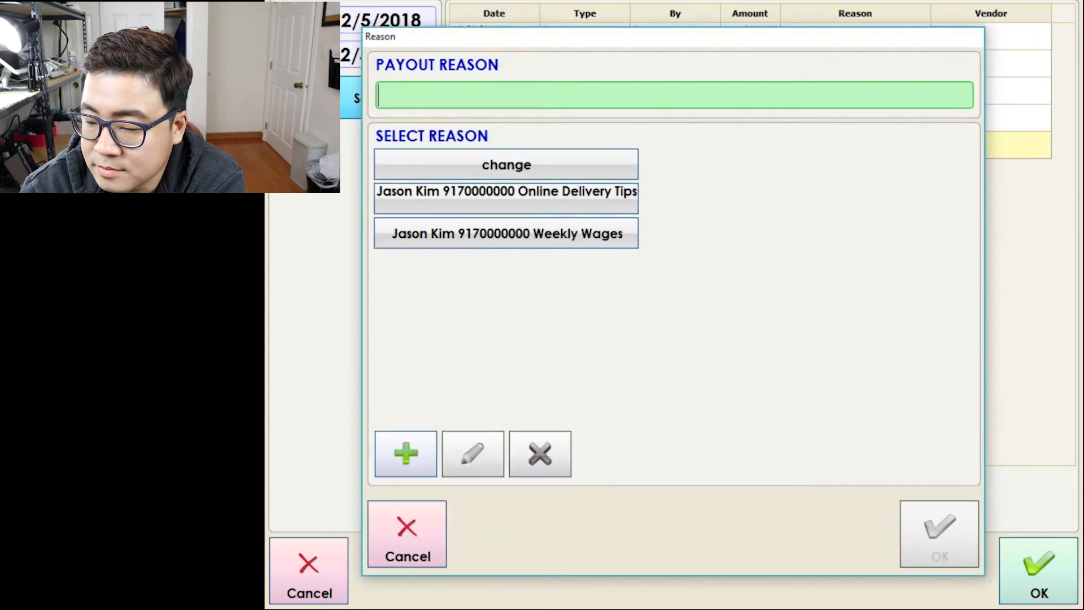
left_click(506, 233)
left_click(940, 534)
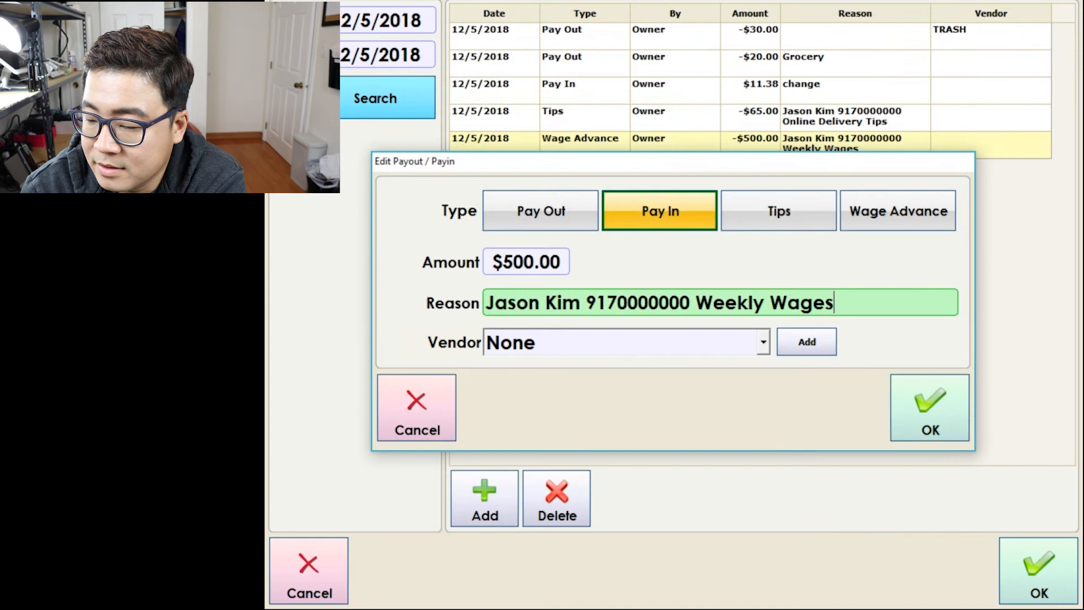
left_click(929, 408)
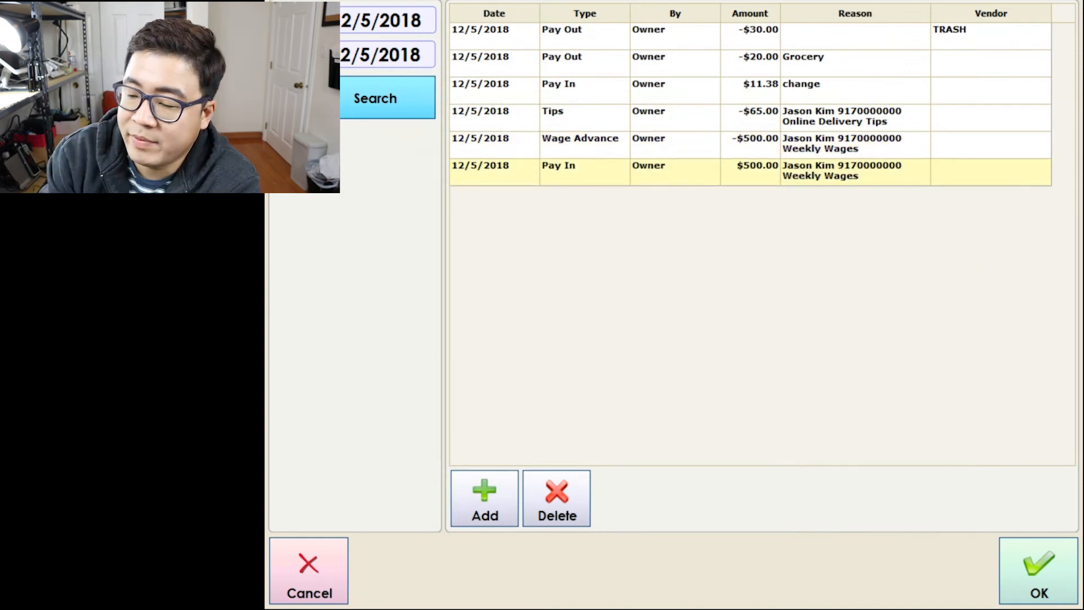
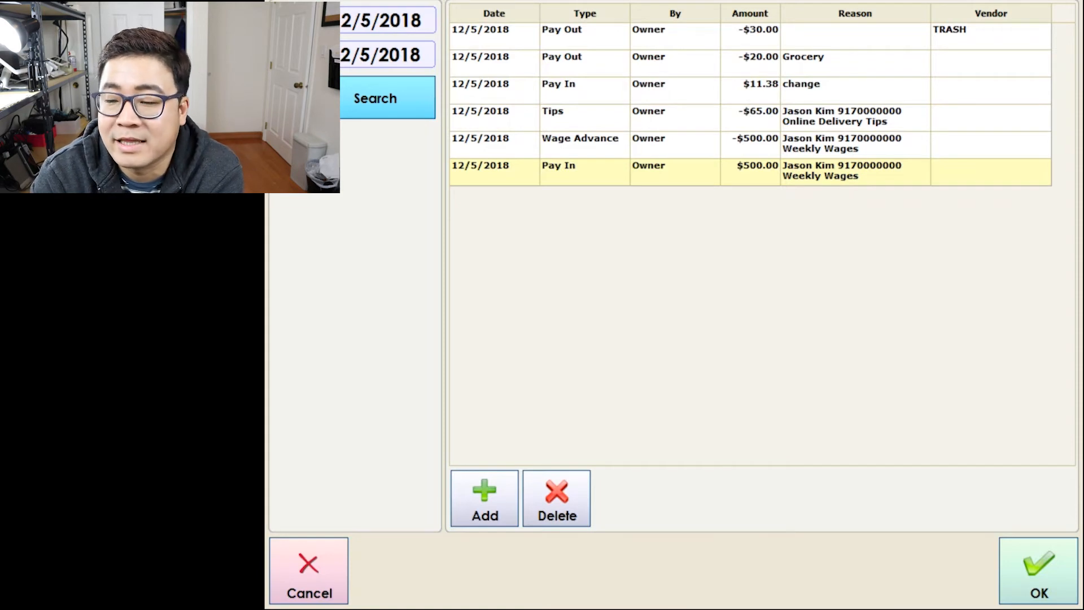
Close the payout list and open time clock management from the Management menu.
left_click(1039, 570)
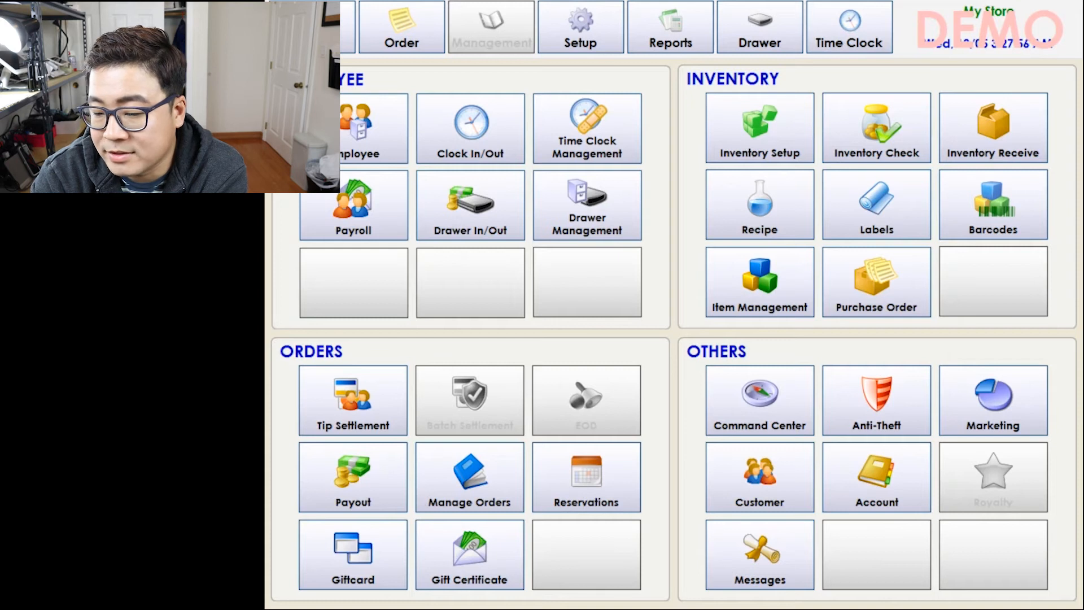
left_click(471, 128)
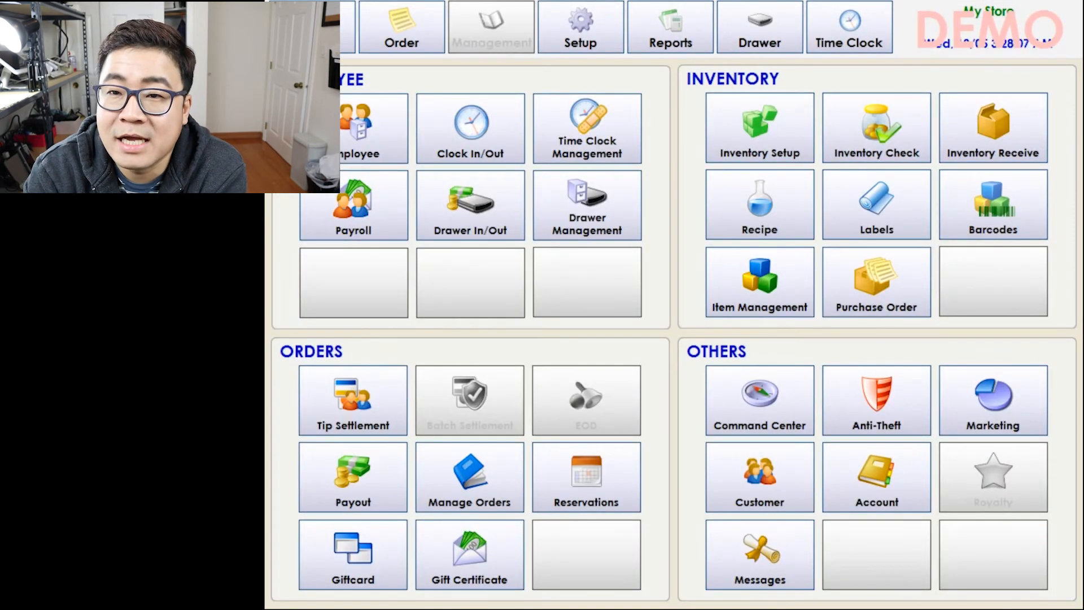
left_click(587, 129)
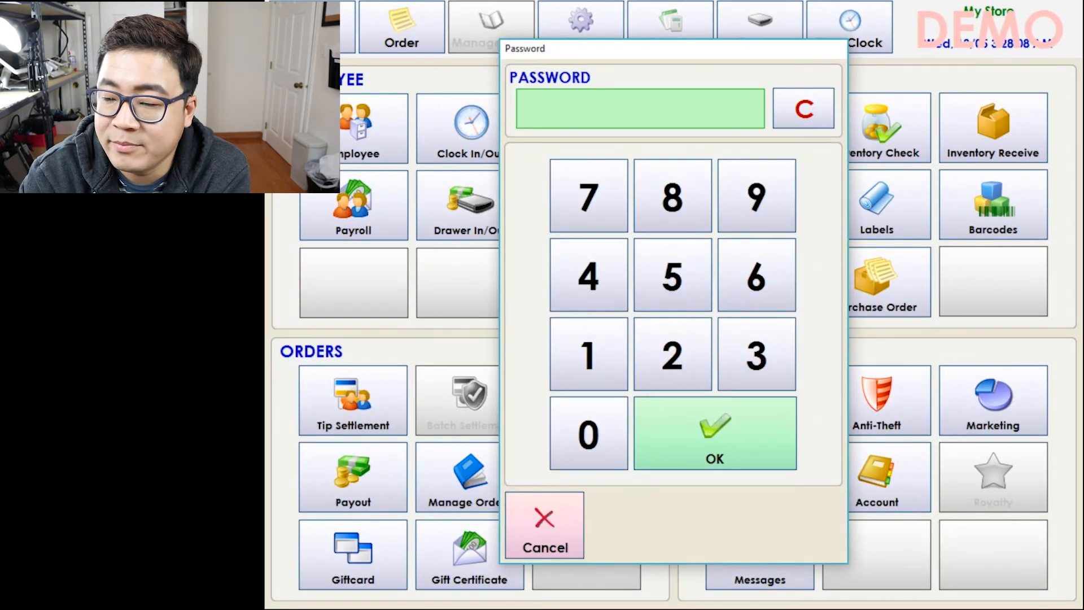
left_click(588, 354)
left_click(715, 433)
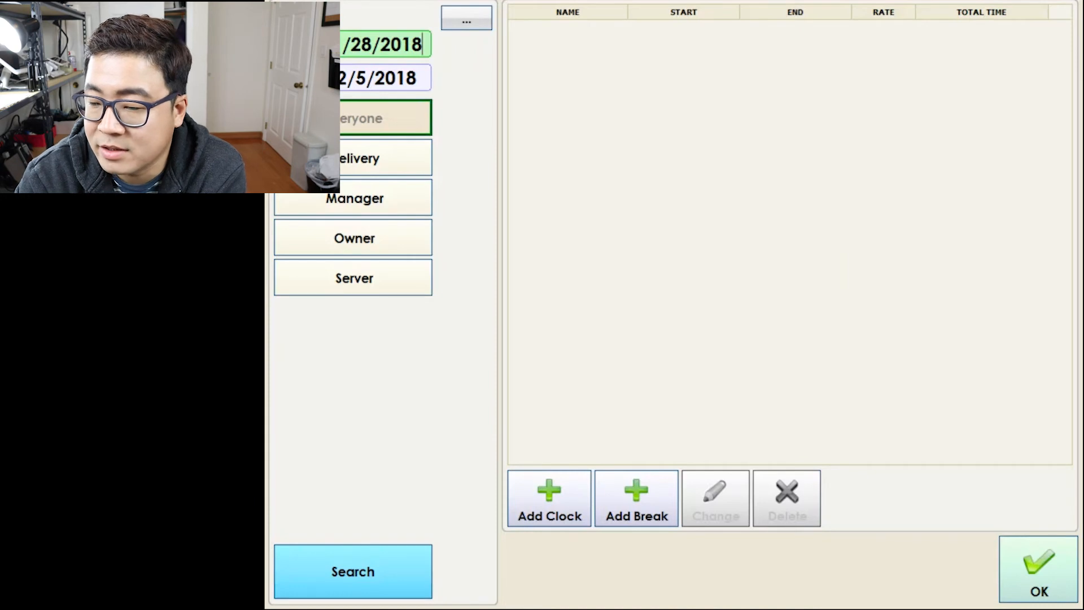
left_click(354, 278)
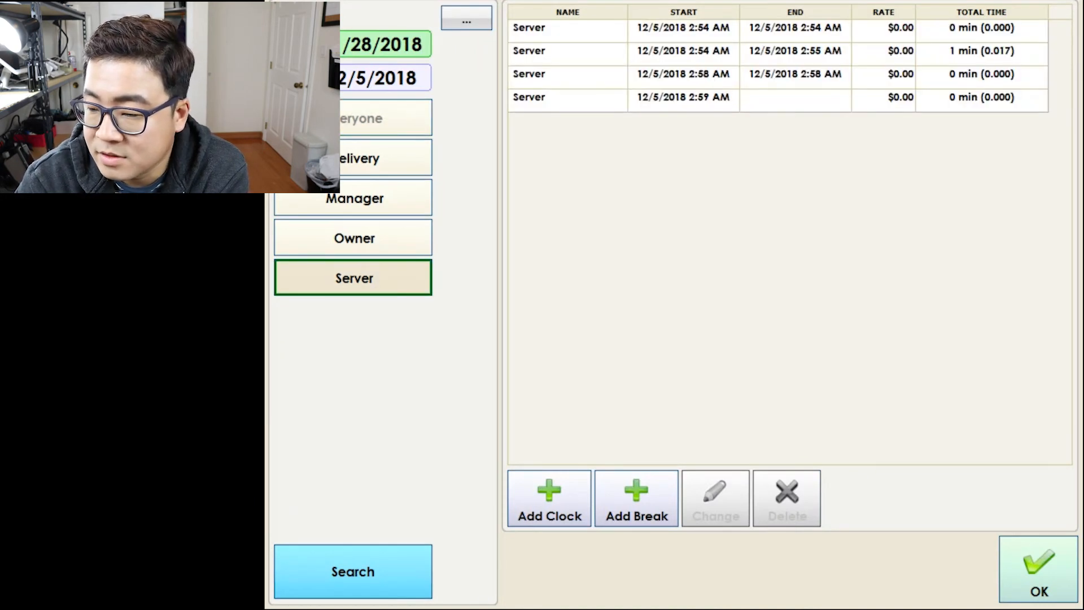
left_click(690, 101)
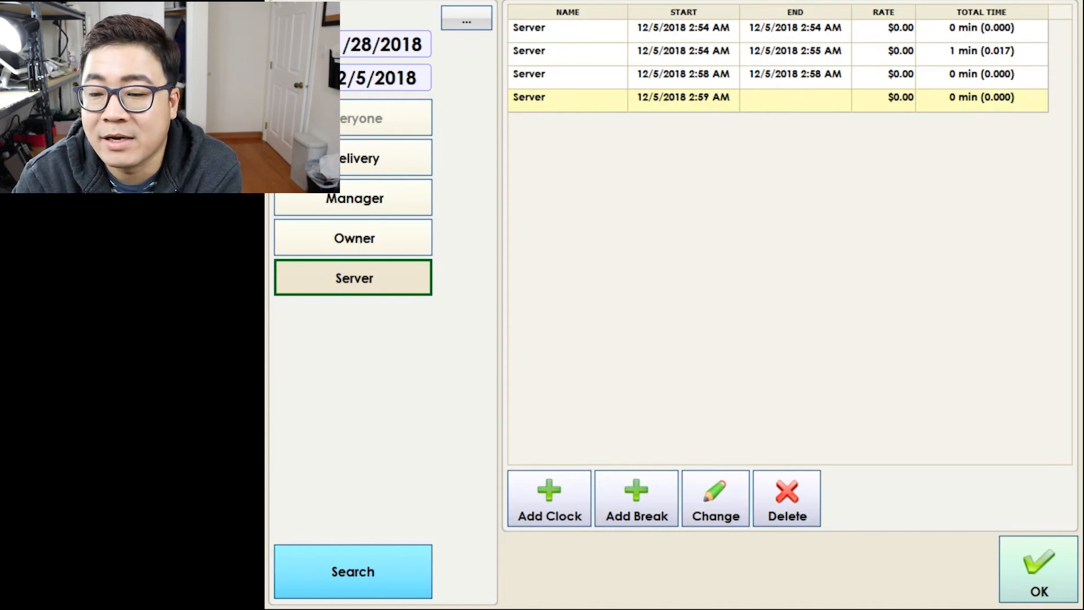
left_click(1038, 569)
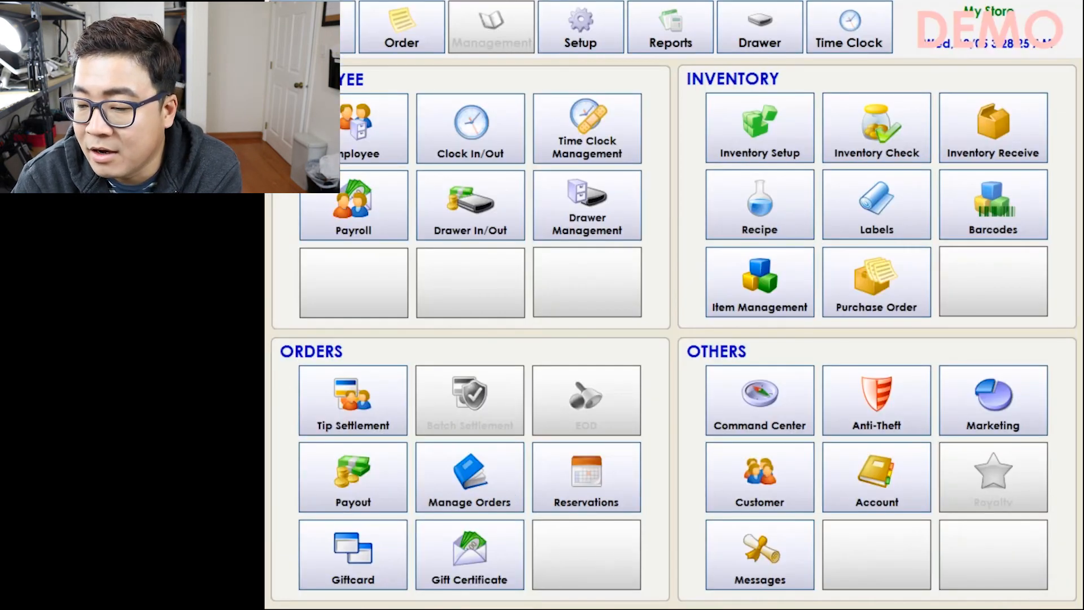
left_click(470, 128)
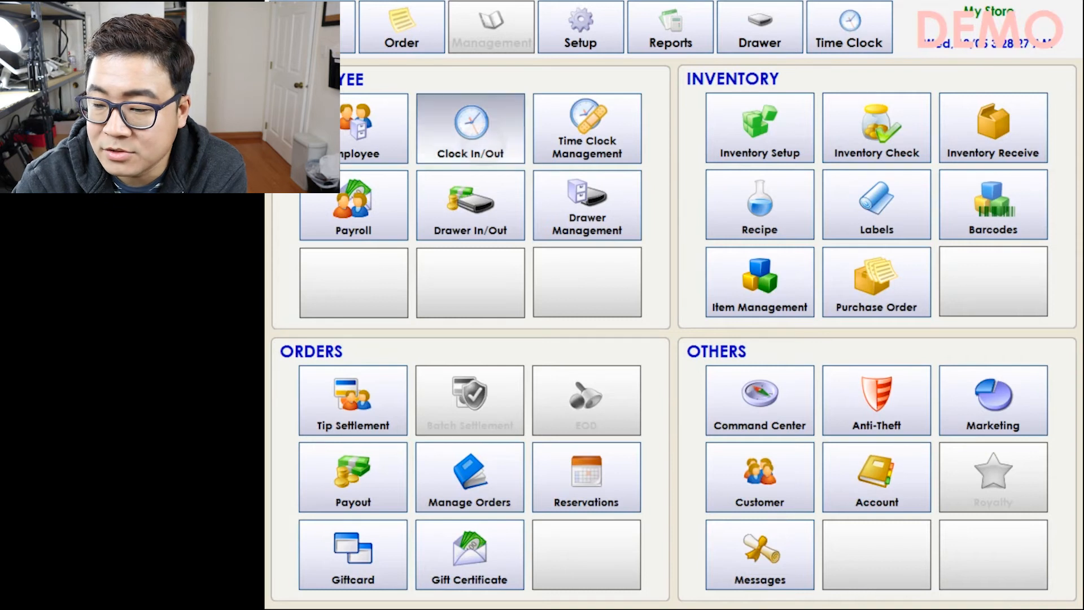
left_click(772, 109)
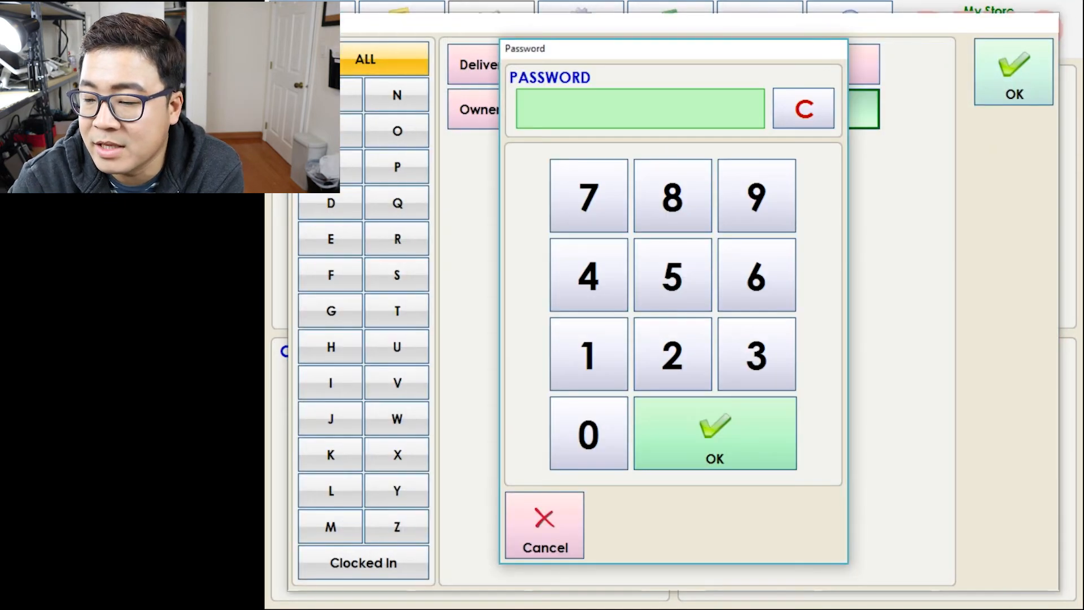
left_click(546, 525)
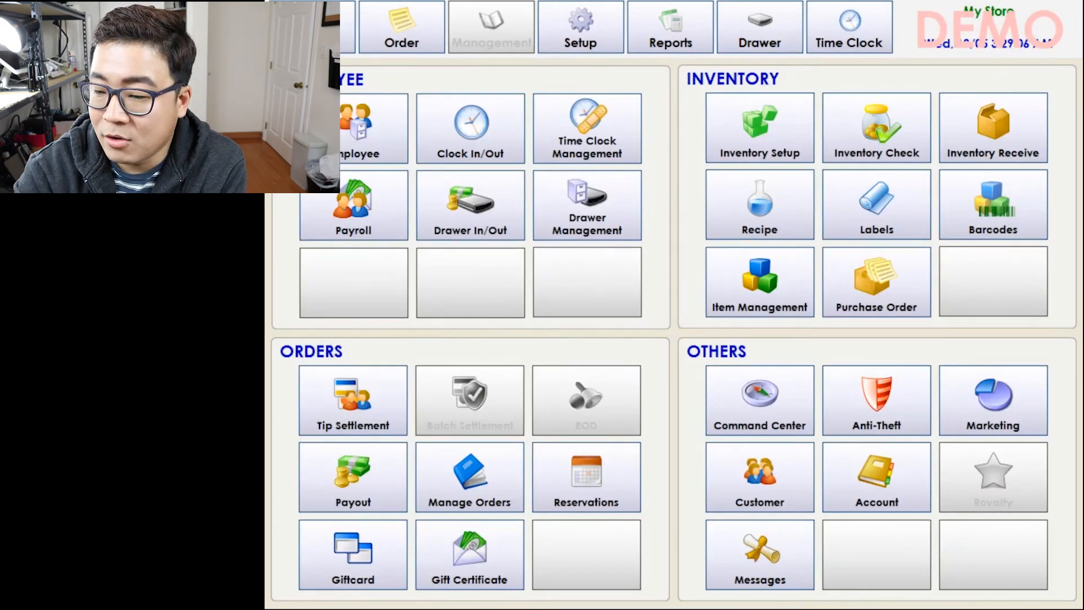
left_click(361, 129)
Unlock employee setup and open security group setup from the Server employee group.
left_click(589, 354)
left_click(715, 433)
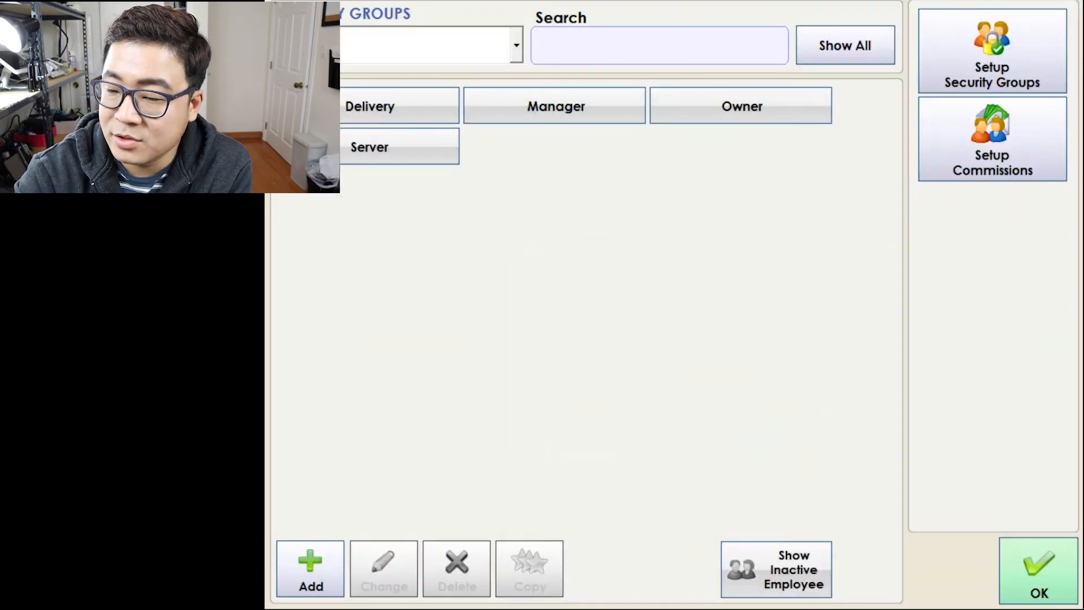
left_click(399, 146)
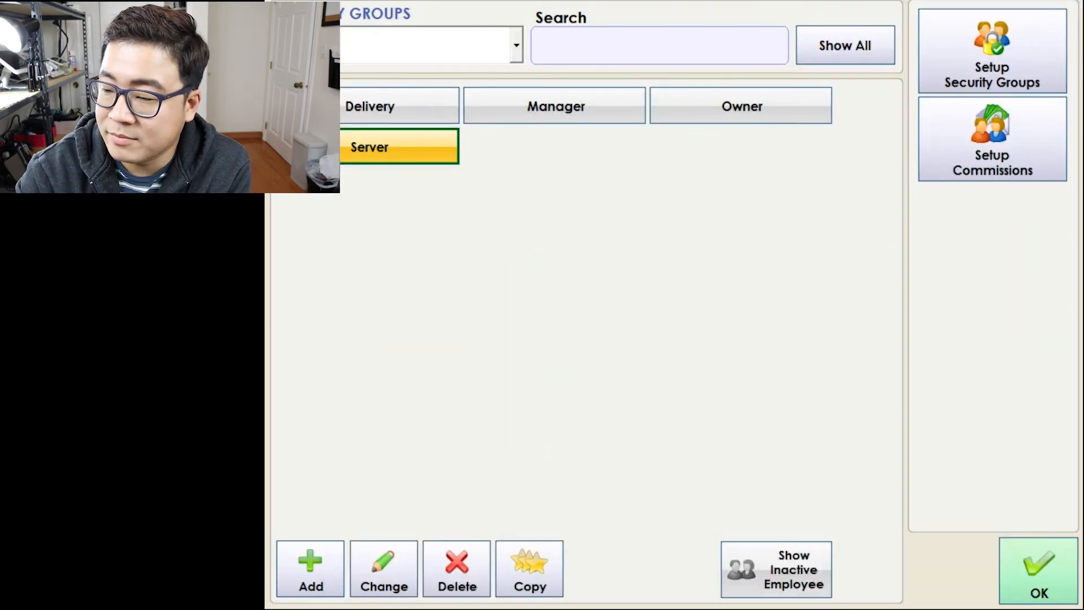
left_click(384, 568)
left_click(587, 354)
left_click(710, 431)
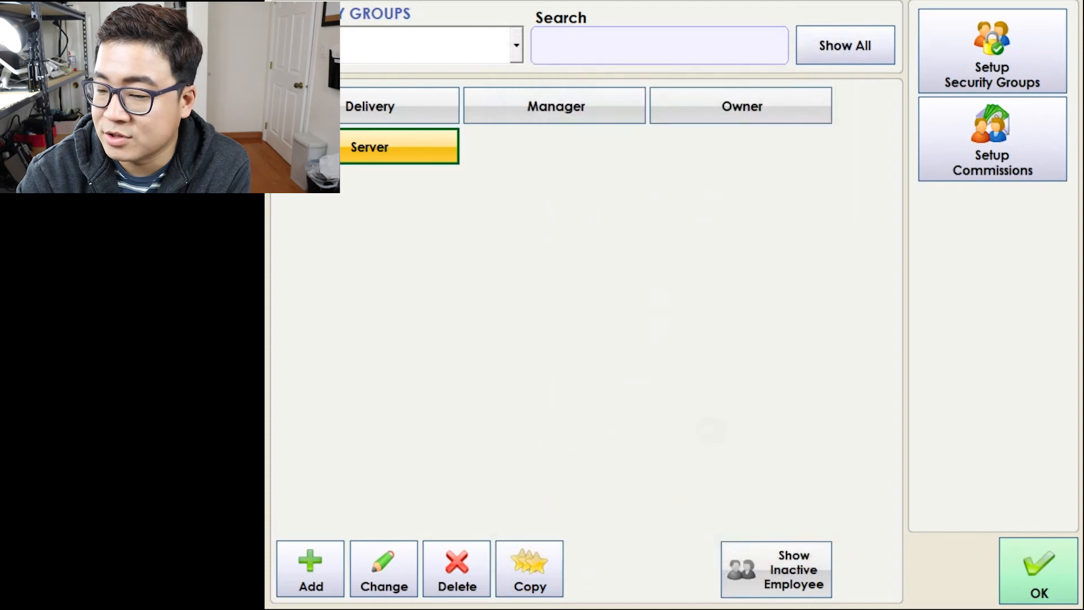
Copy the SERVER LVL 1 group and allow Exempt Tax, Discount and Item Delete on the copy.
left_click(438, 26)
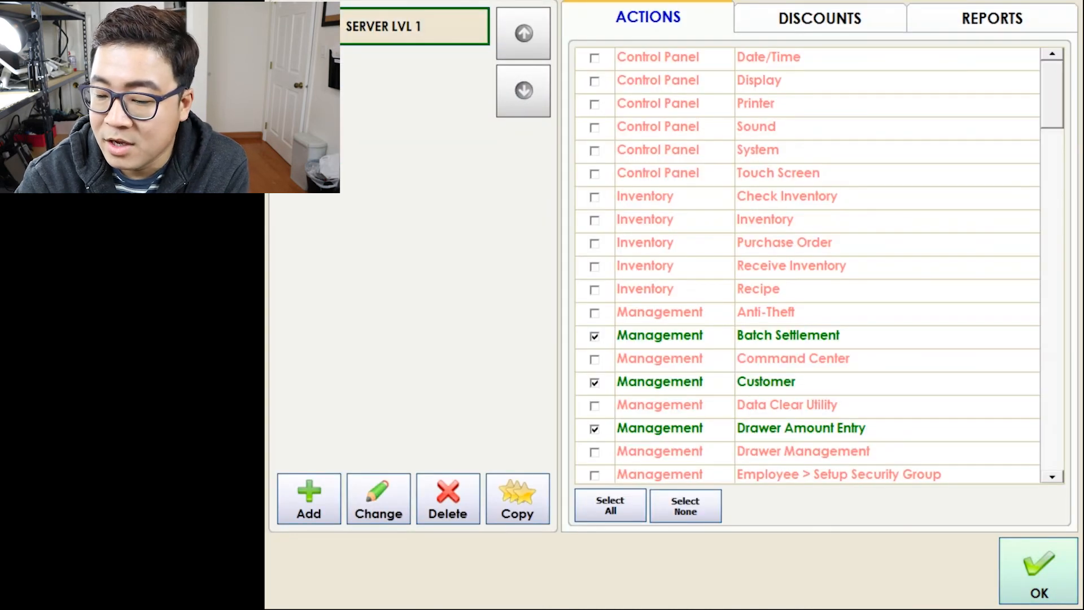
left_click(517, 499)
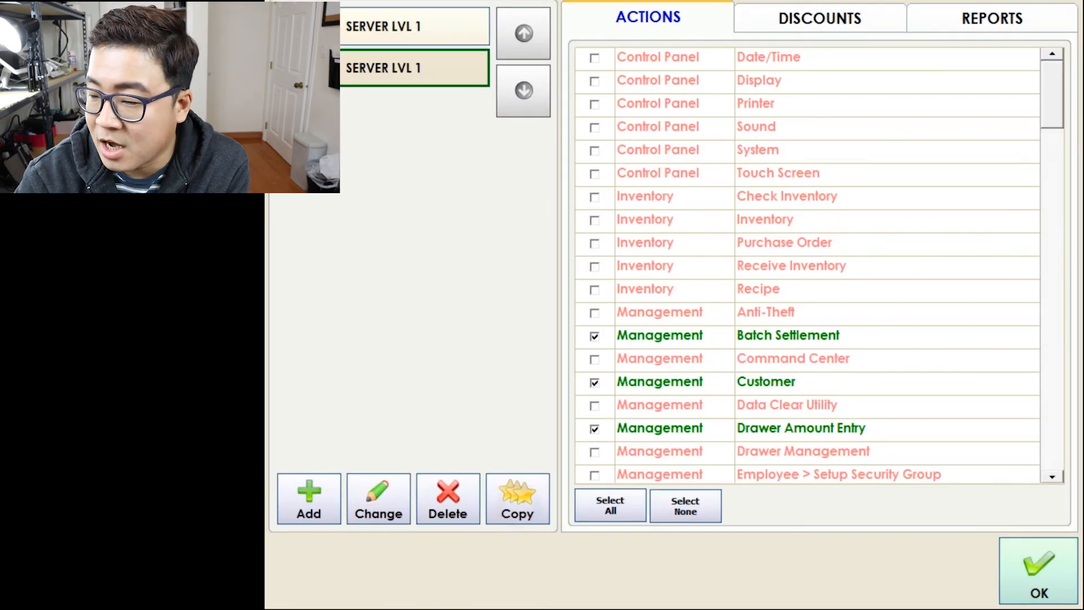
left_click(1052, 361)
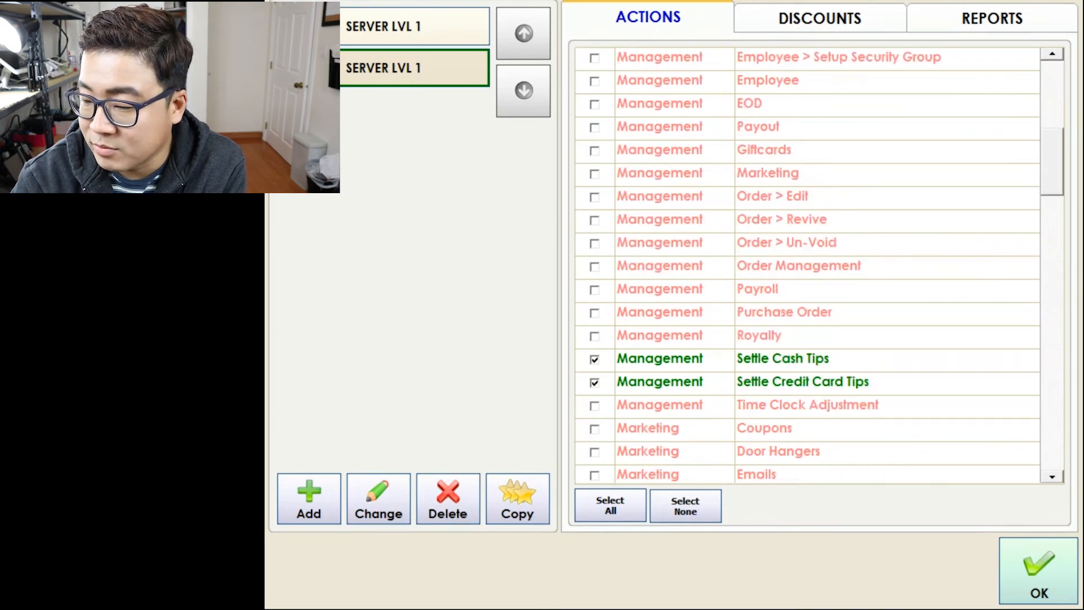
left_click(1052, 361)
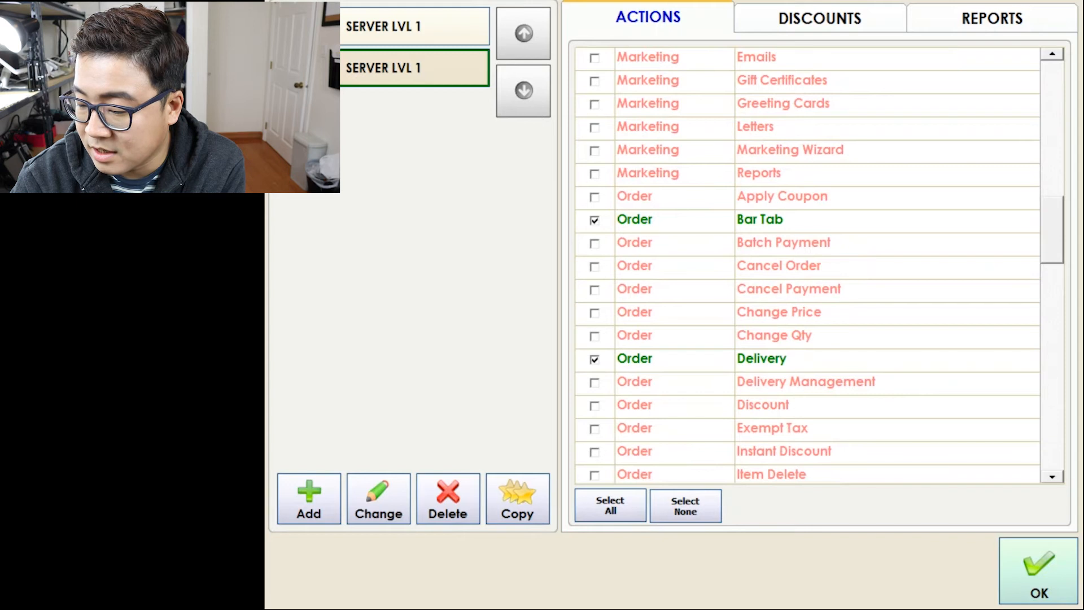
left_click(897, 428)
left_click(888, 406)
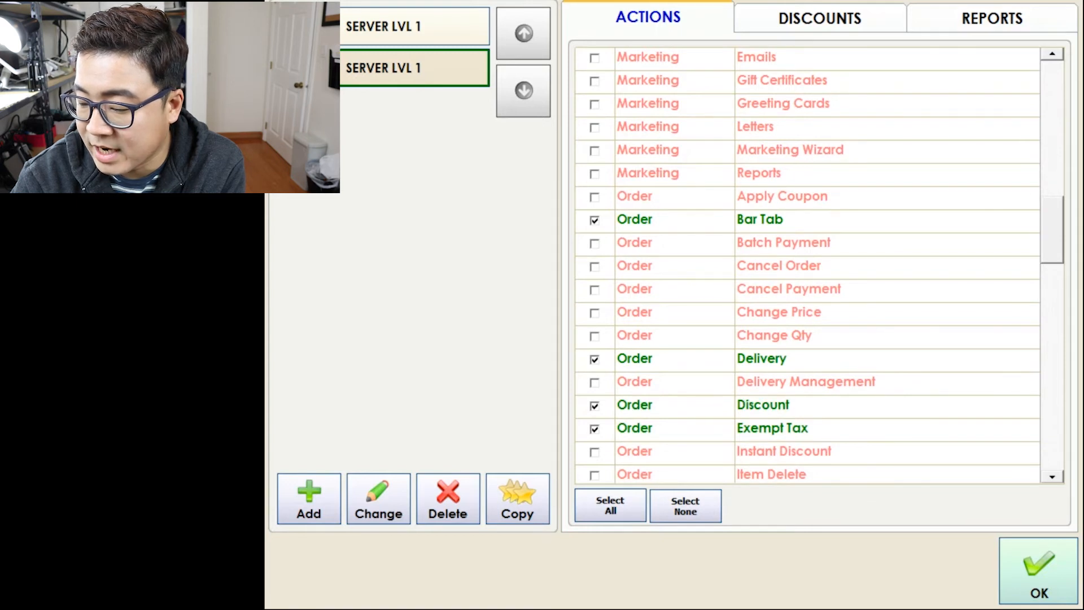
left_click(846, 474)
left_click(1052, 362)
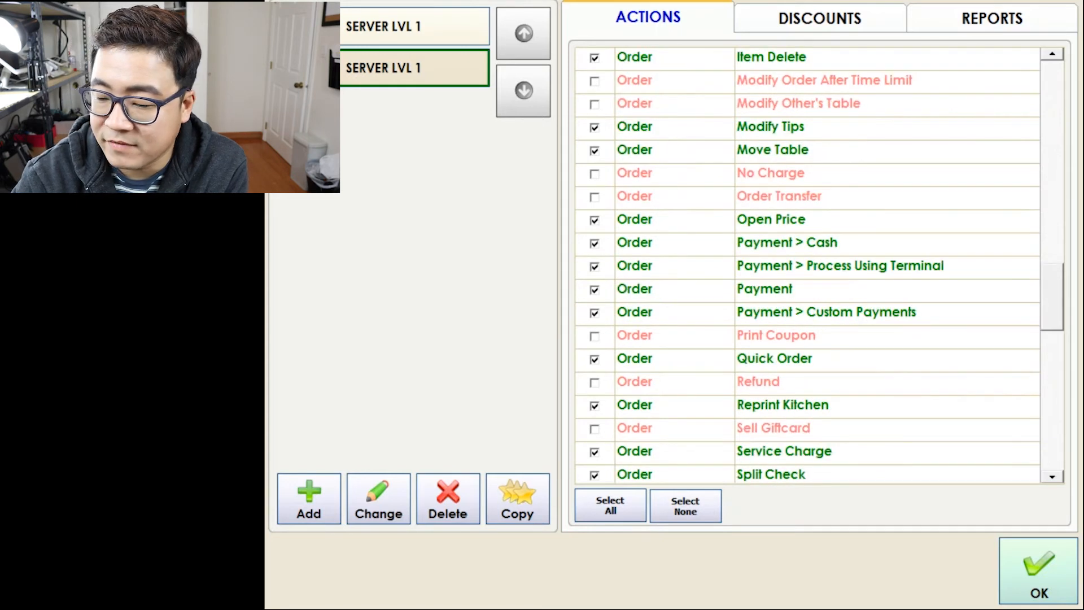
Rename the copied security group to LEAD SERVER.
left_click(378, 499)
left_click(963, 393)
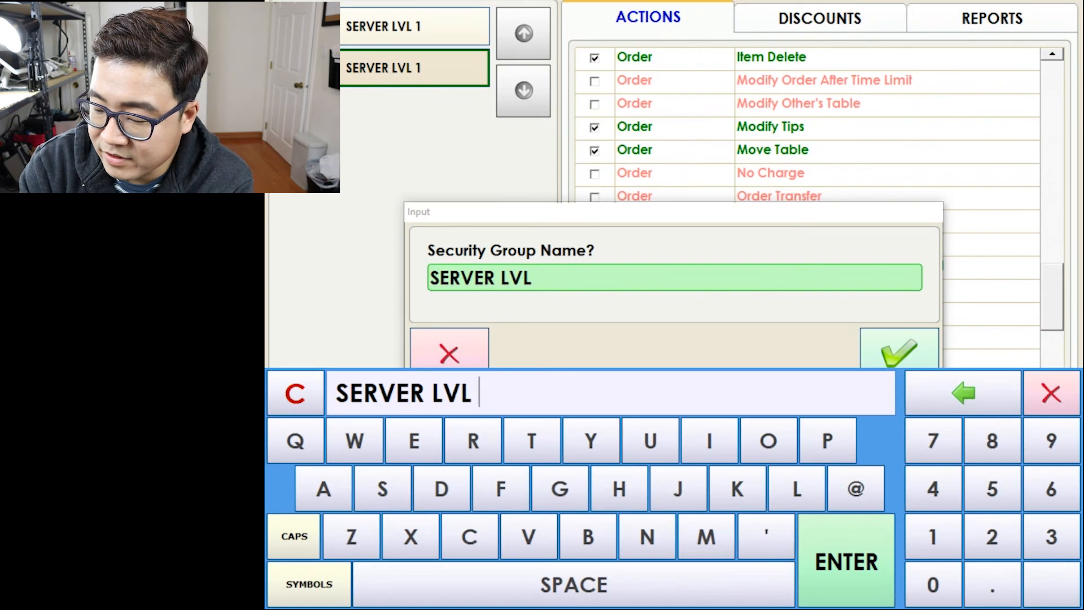
left_click(963, 393)
left_click(963, 393)
left_click(963, 393)
left_click(295, 392)
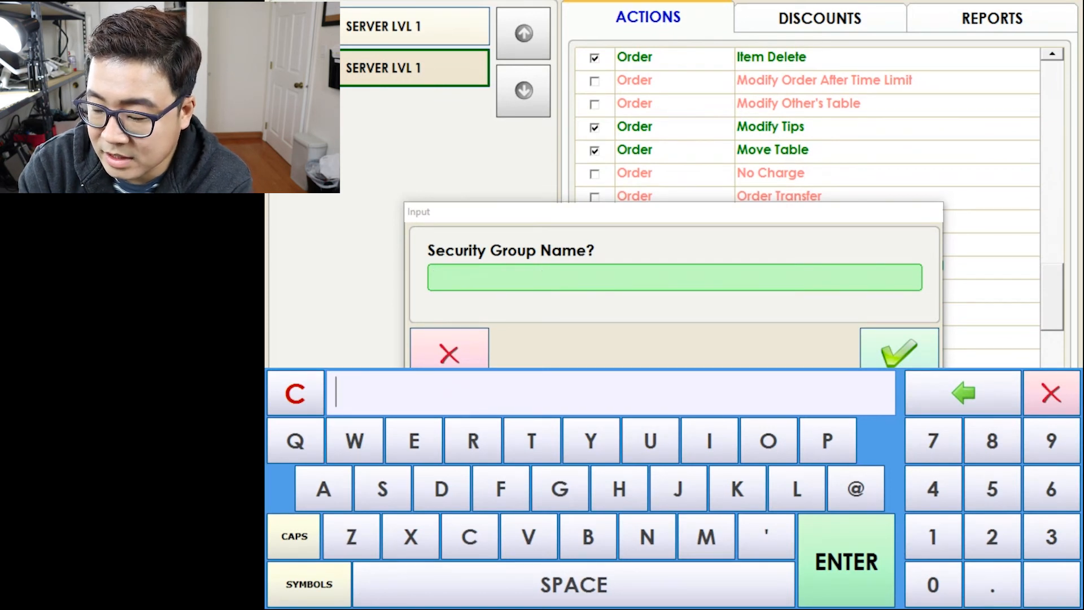
type("lead")
key("BackSpace")
key("BackSpace")
key("BackSpace")
key("BackSpace")
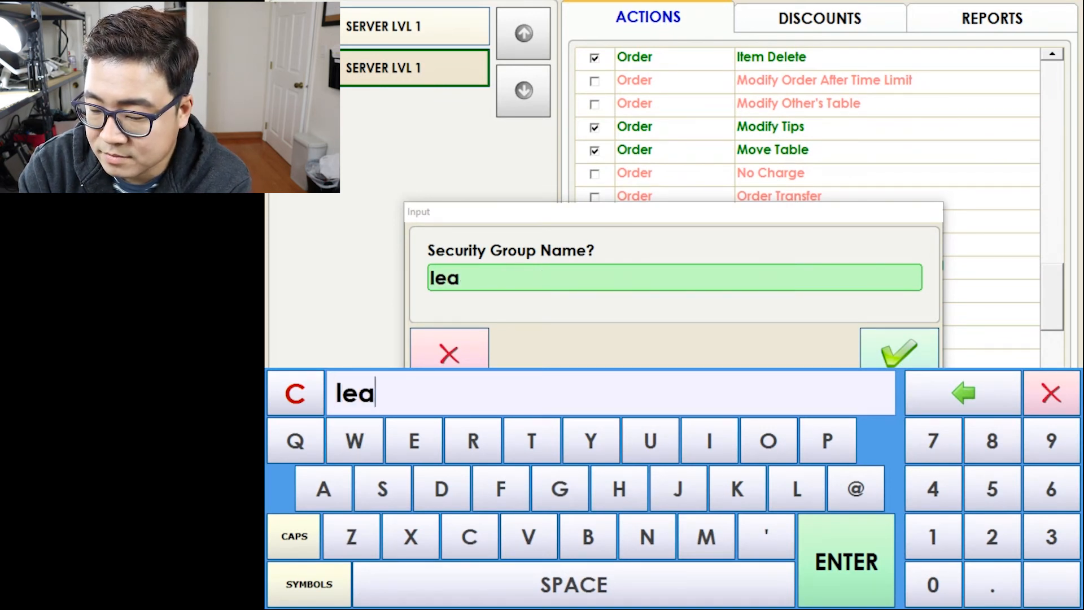
type("LEA")
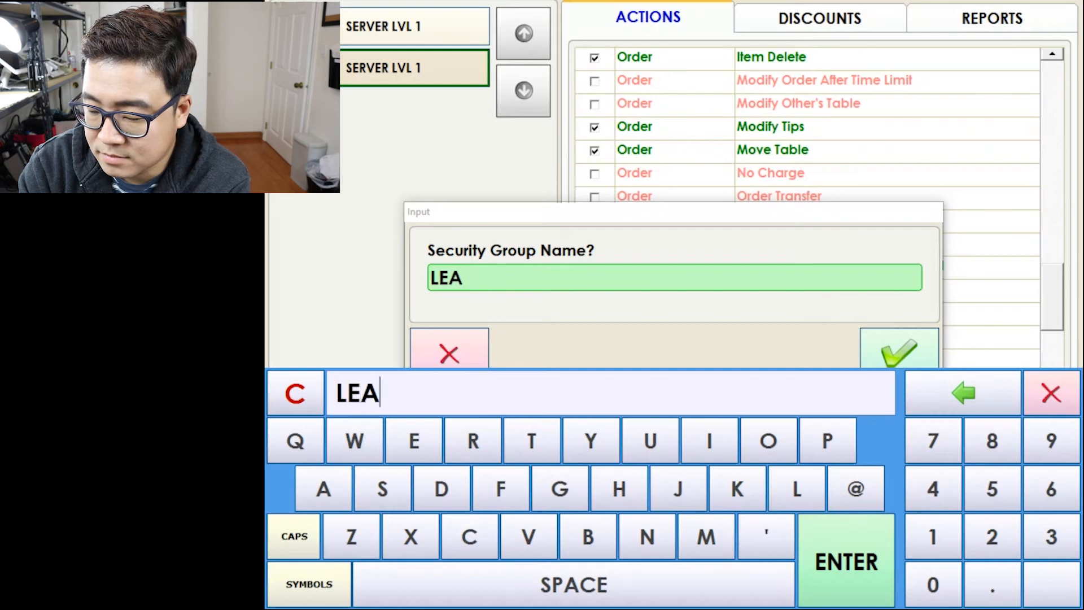
type("D SERVE")
key("BackSpace")
type("VER")
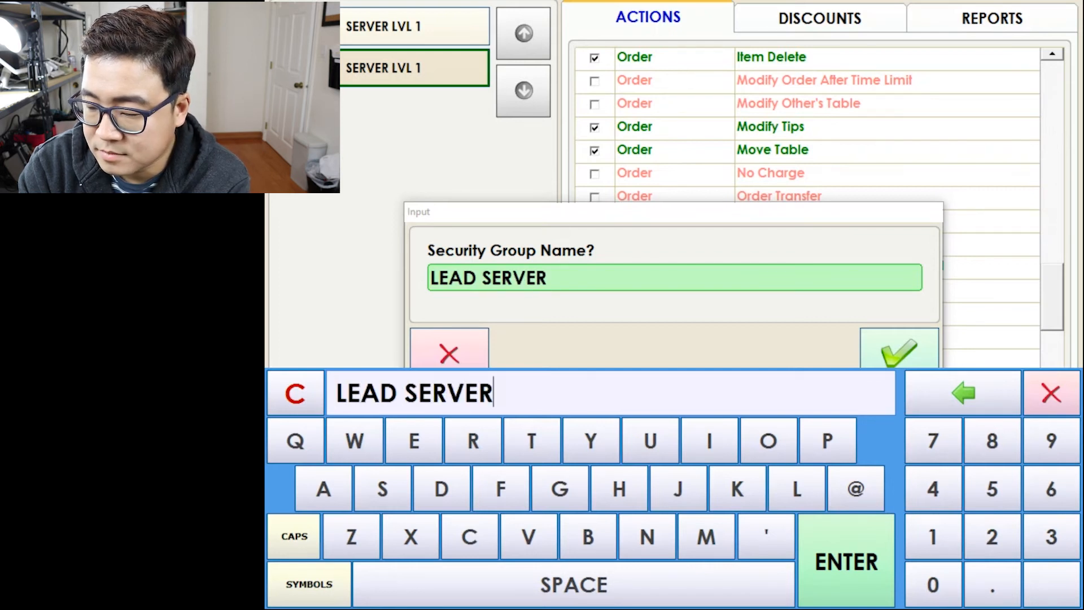
key("Return")
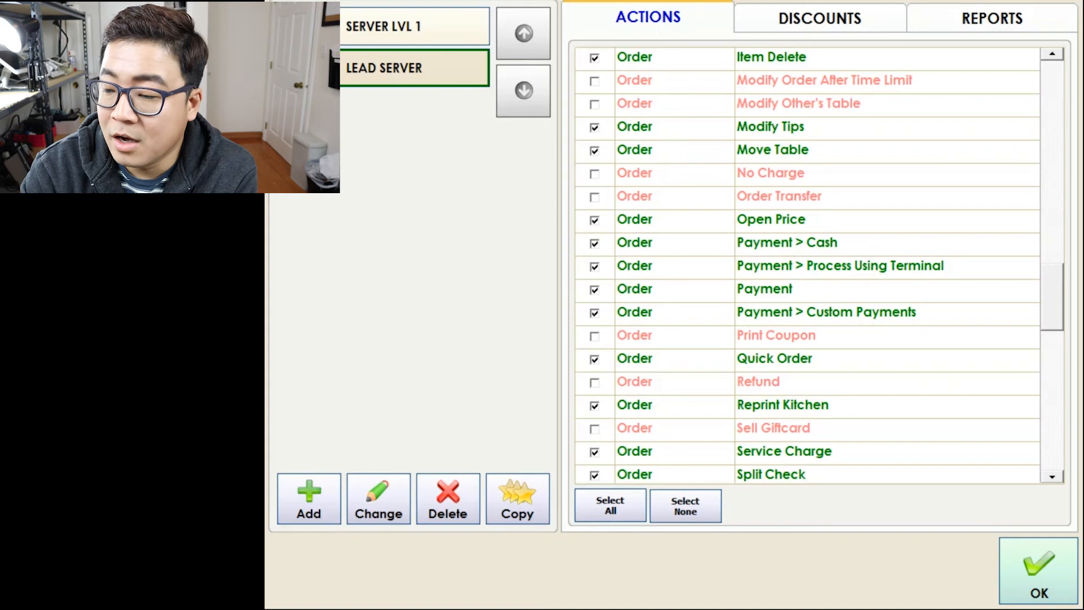
Also allow Void Payment and Void Order for LEAD SERVER.
left_click(1052, 438)
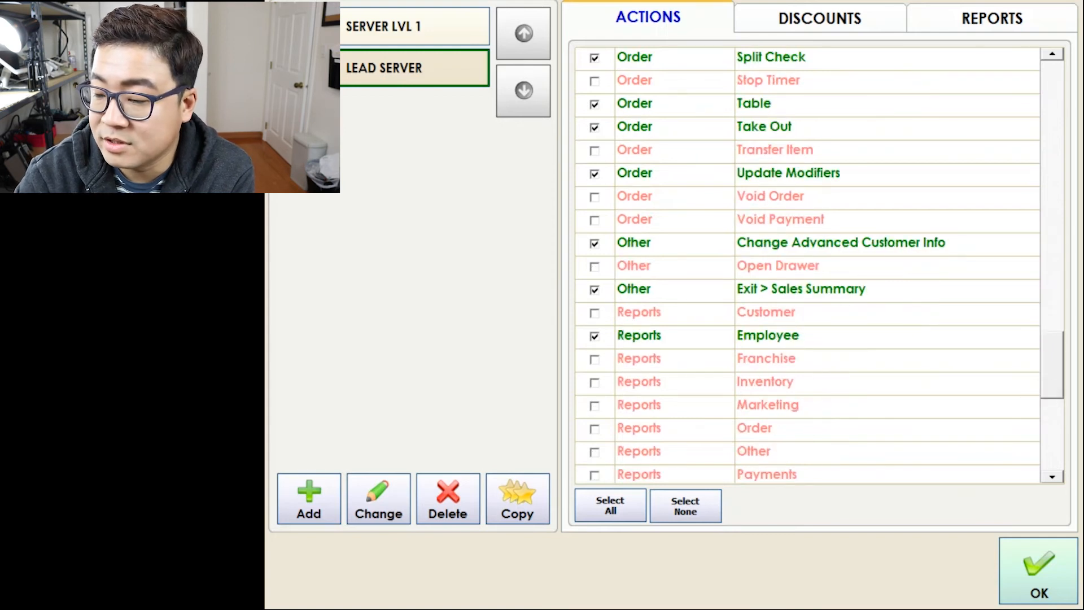
left_click(594, 219)
left_click(594, 196)
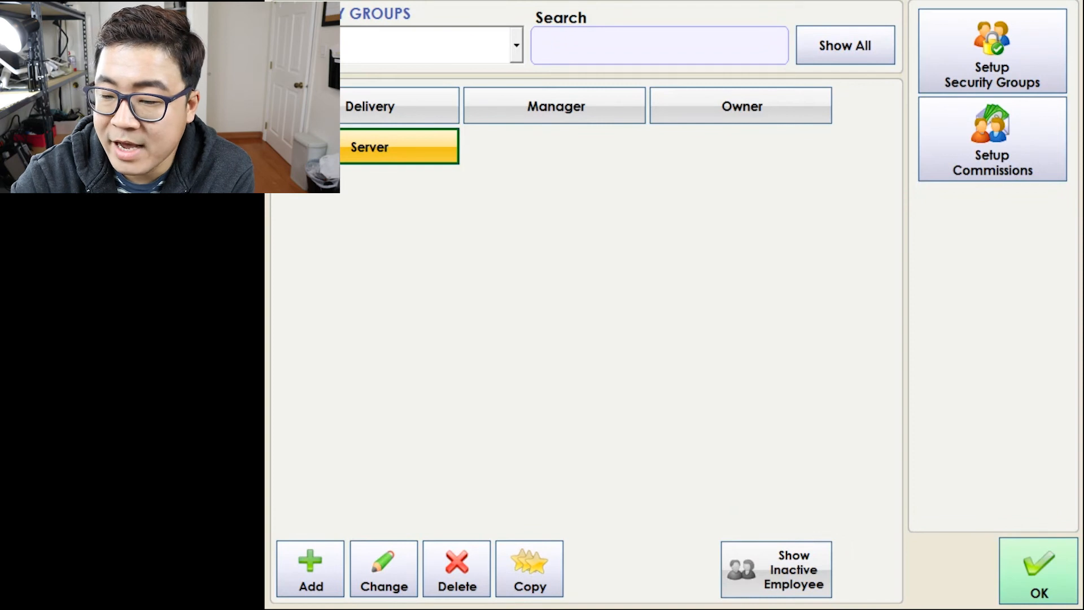
Add a new employee with first name, last name and password, leaving the card number blank.
left_click(310, 569)
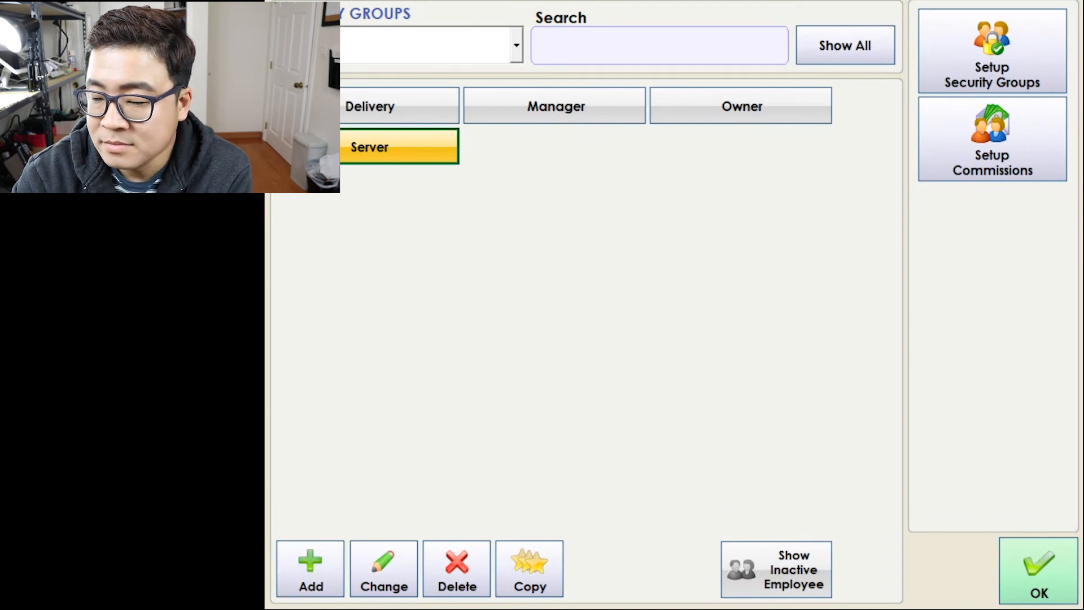
key("Tab")
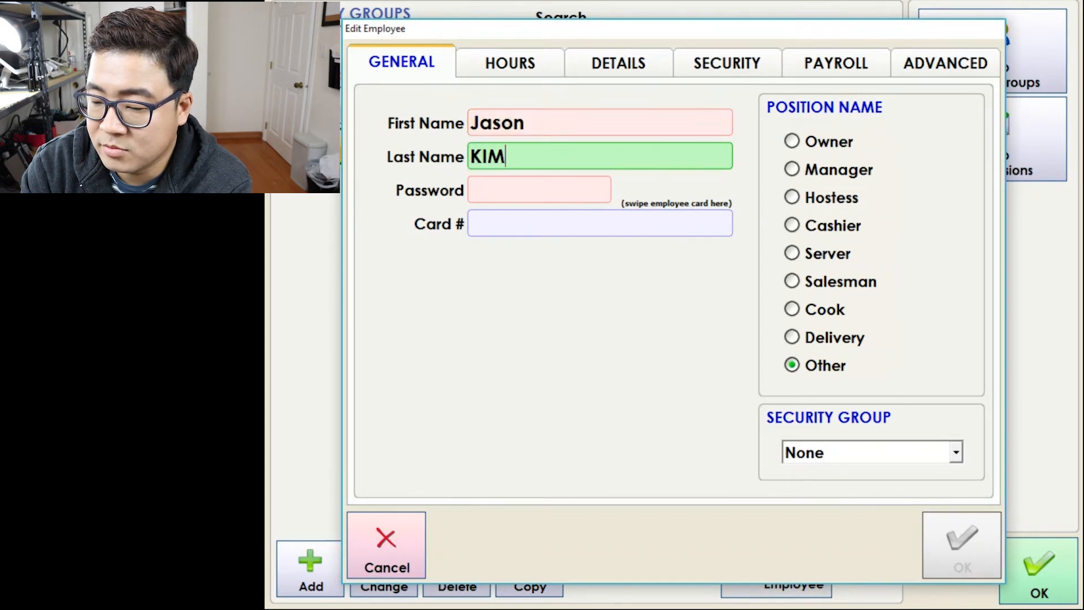
key("Tab")
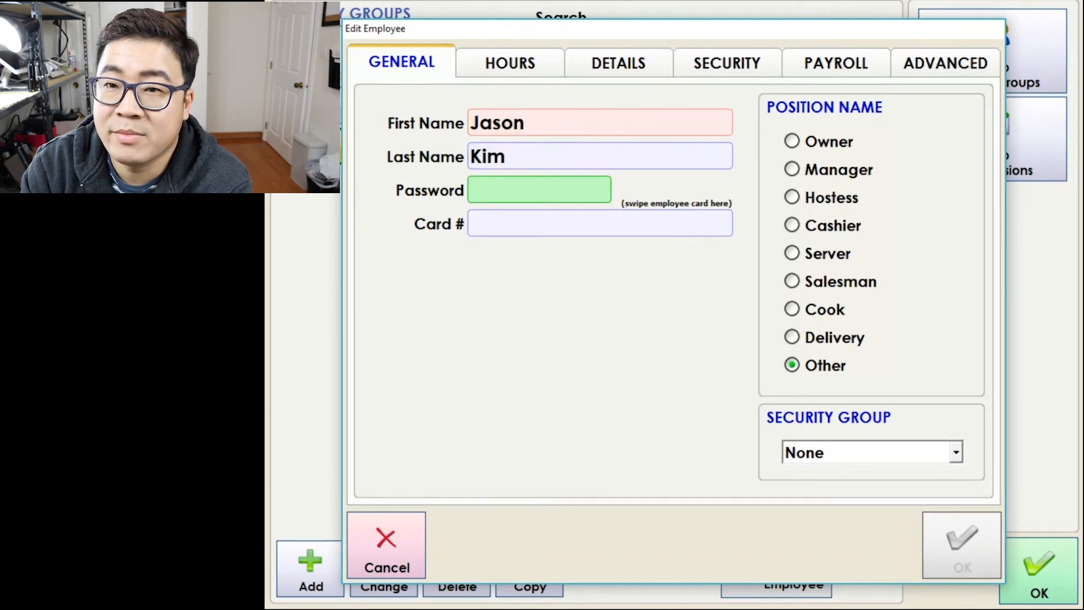
type("1234")
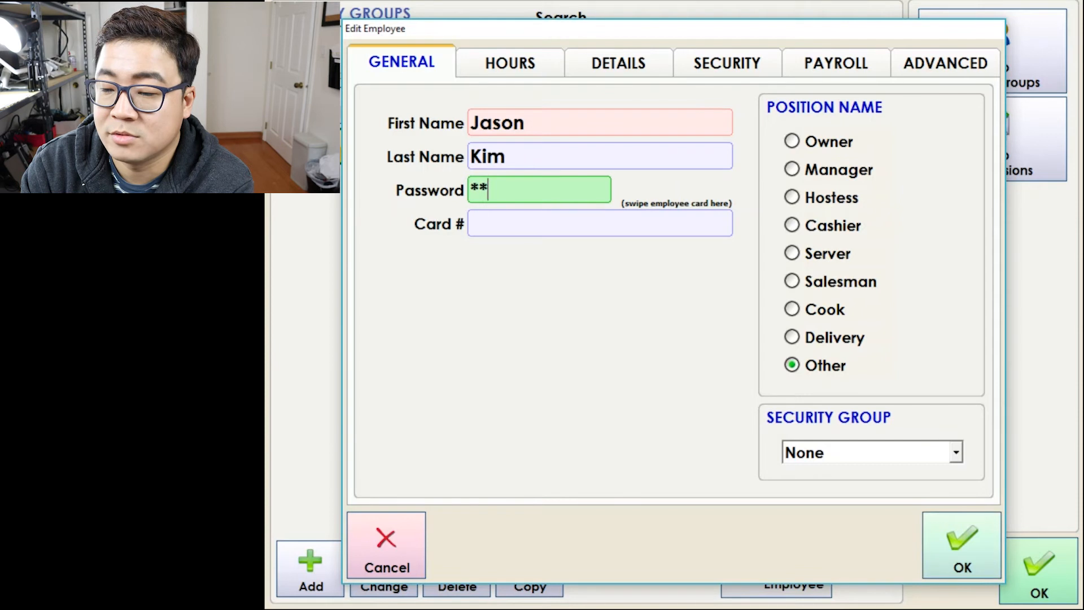
key("Tab")
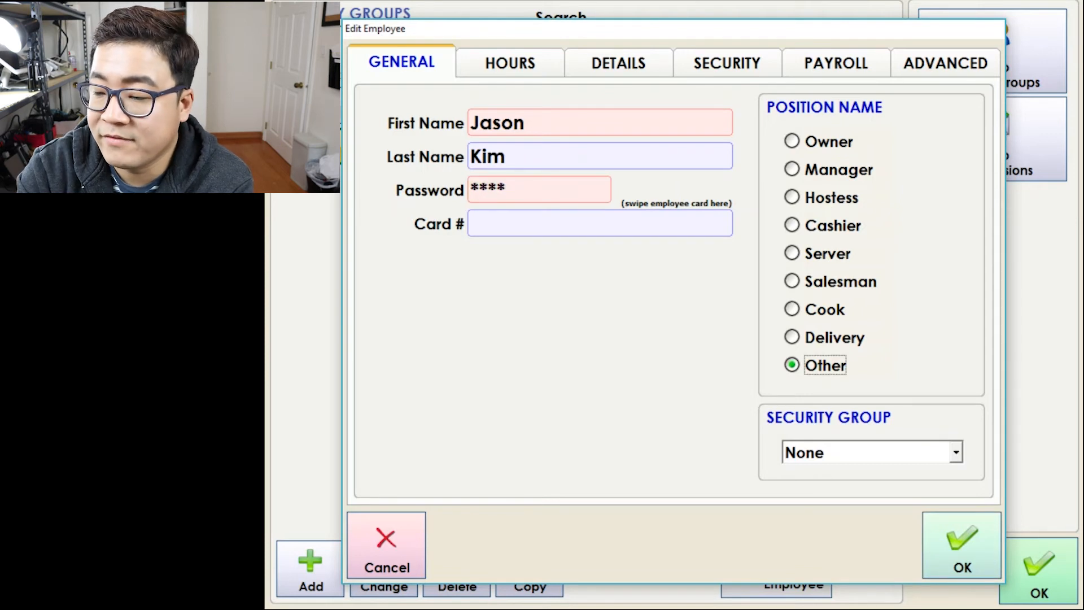
left_click(600, 223)
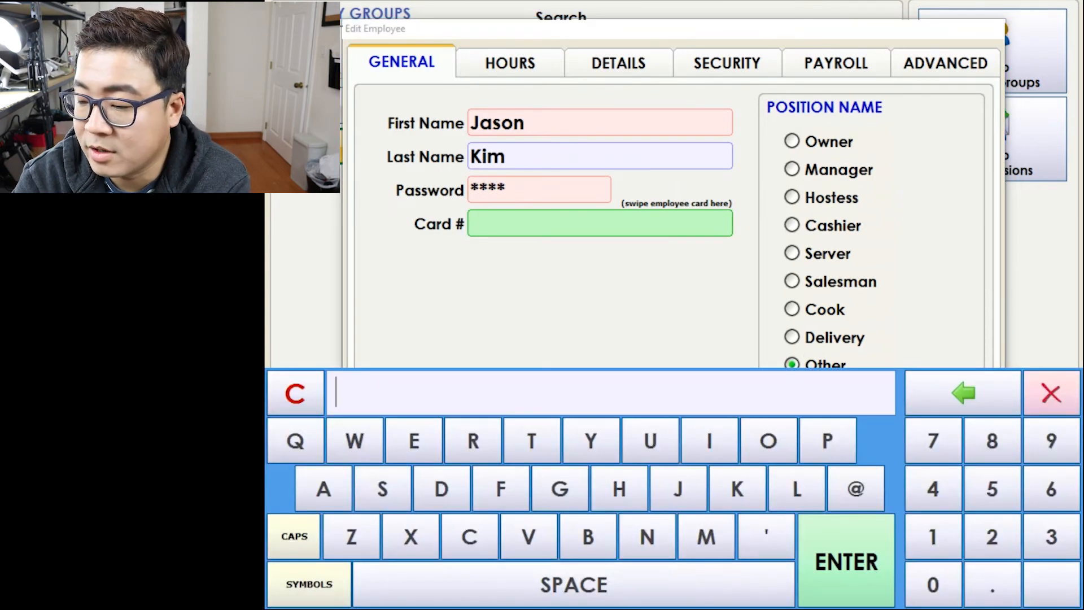
left_click(1051, 393)
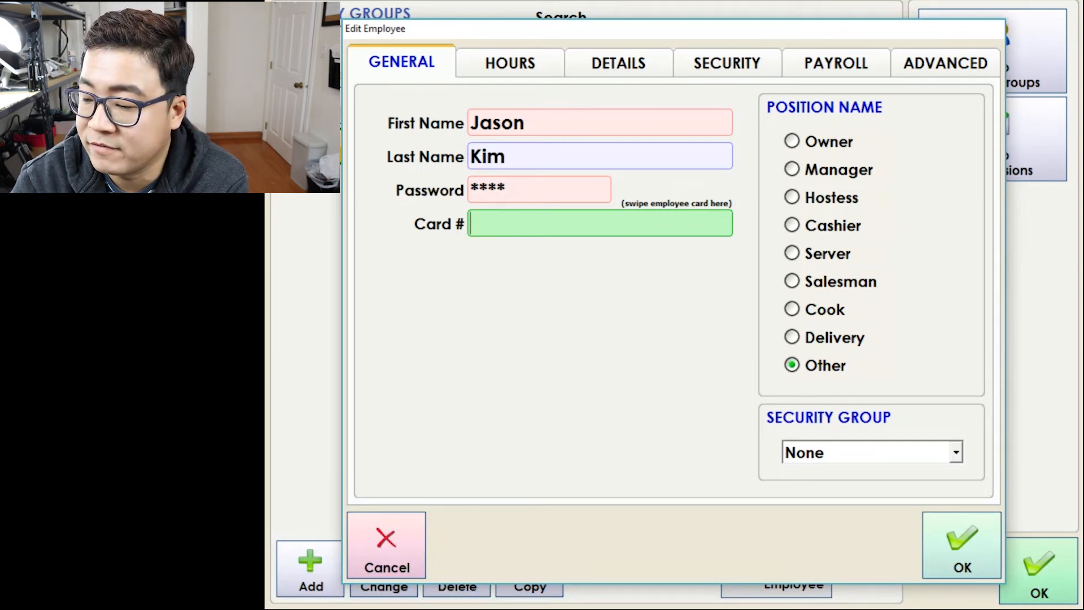
Assign the LEAD SERVER security group and review the employee's Hours and Security settings.
left_click(955, 452)
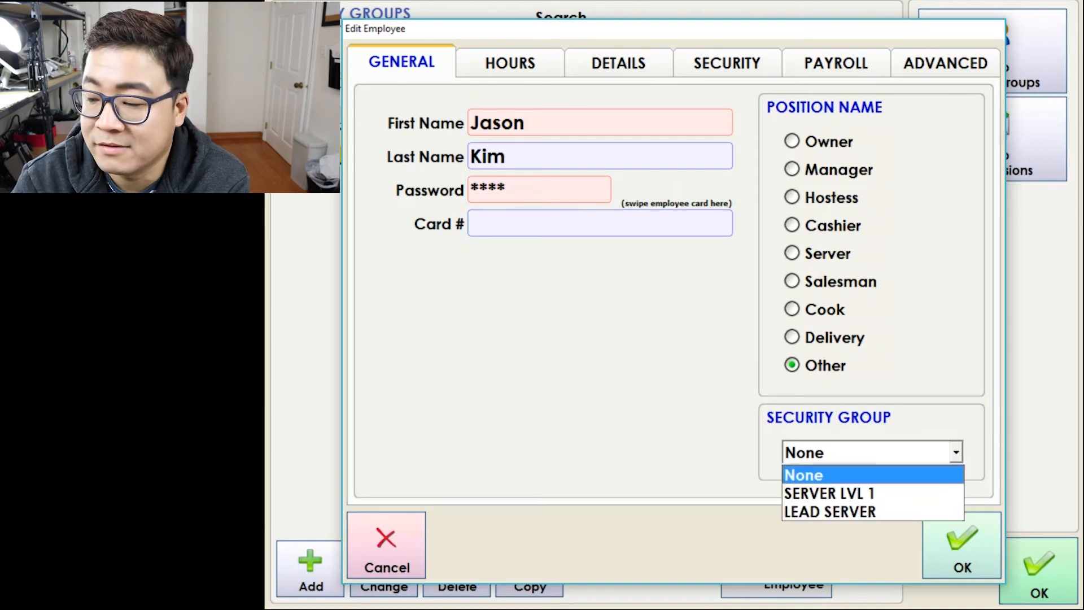
left_click(830, 512)
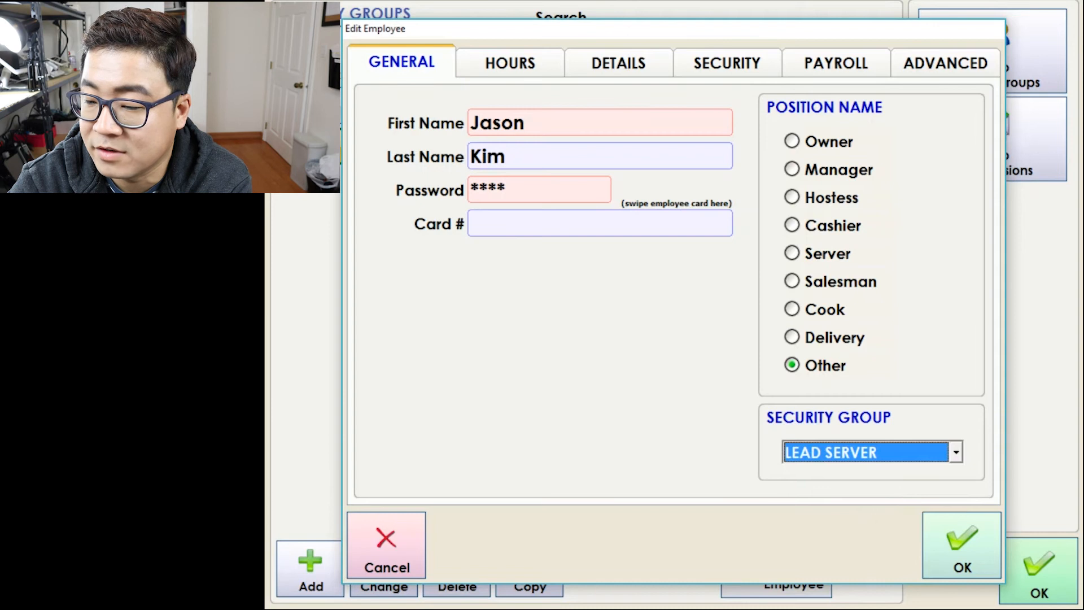
left_click(521, 60)
left_click(727, 62)
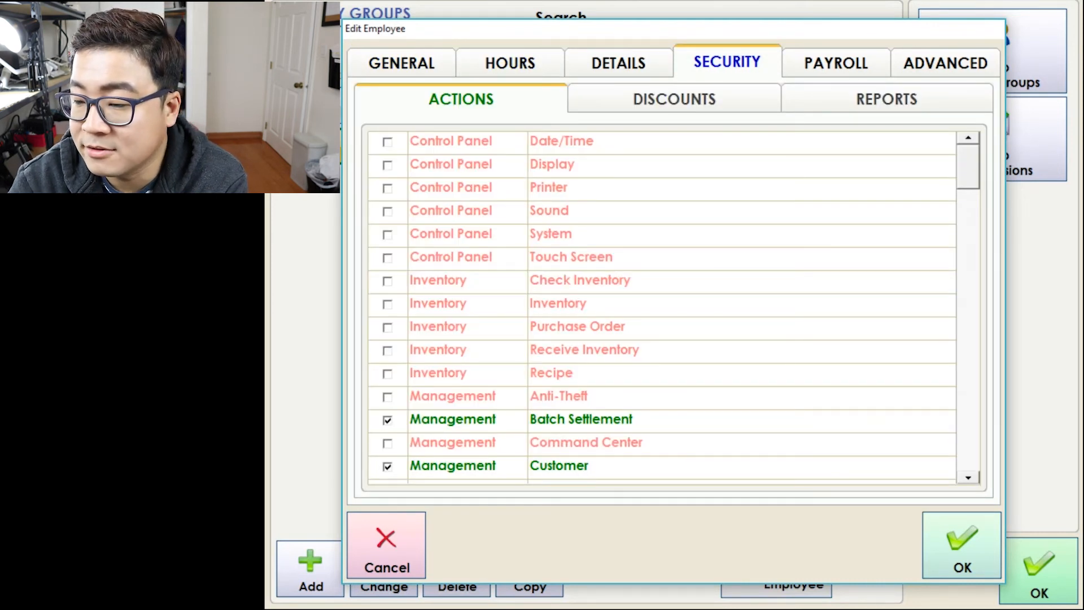
left_click(387, 282)
left_click(893, 351)
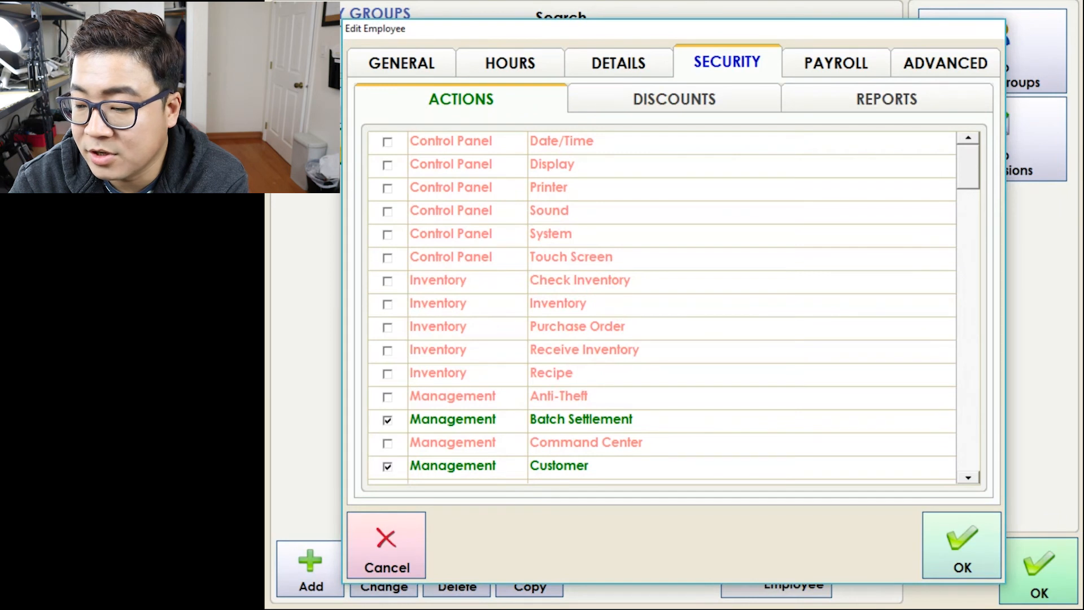
left_click(835, 62)
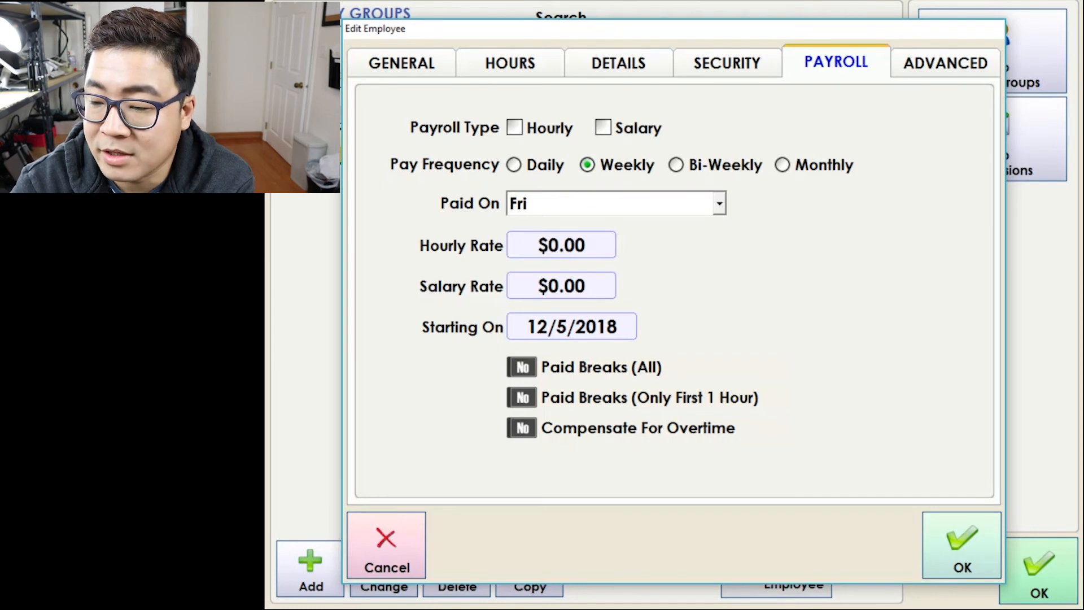
Make the employee hourly at $12.00, paid on Wednesdays.
left_click(514, 128)
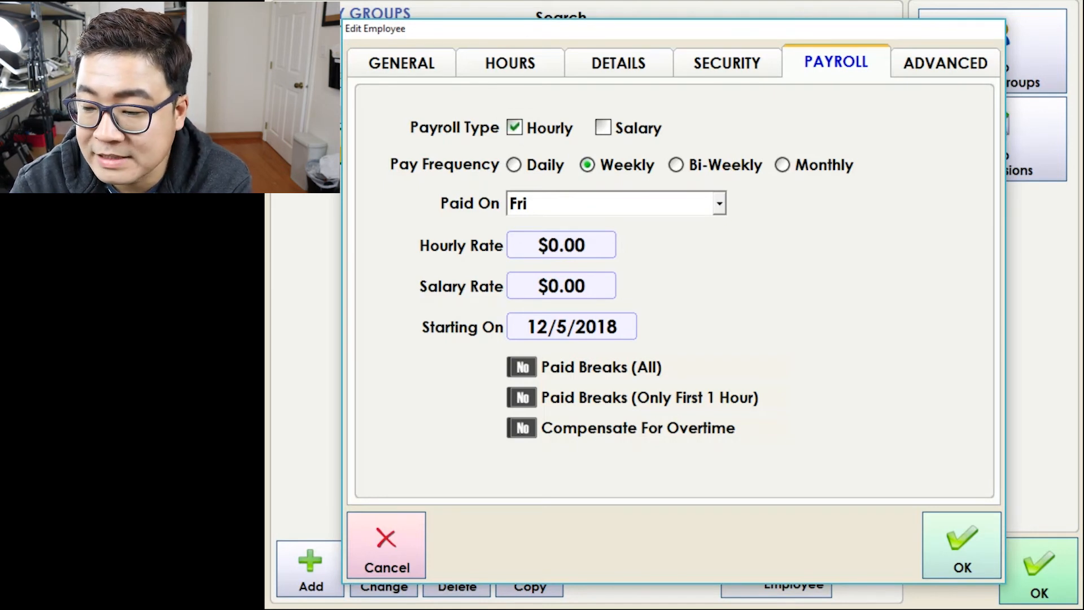
left_click(719, 203)
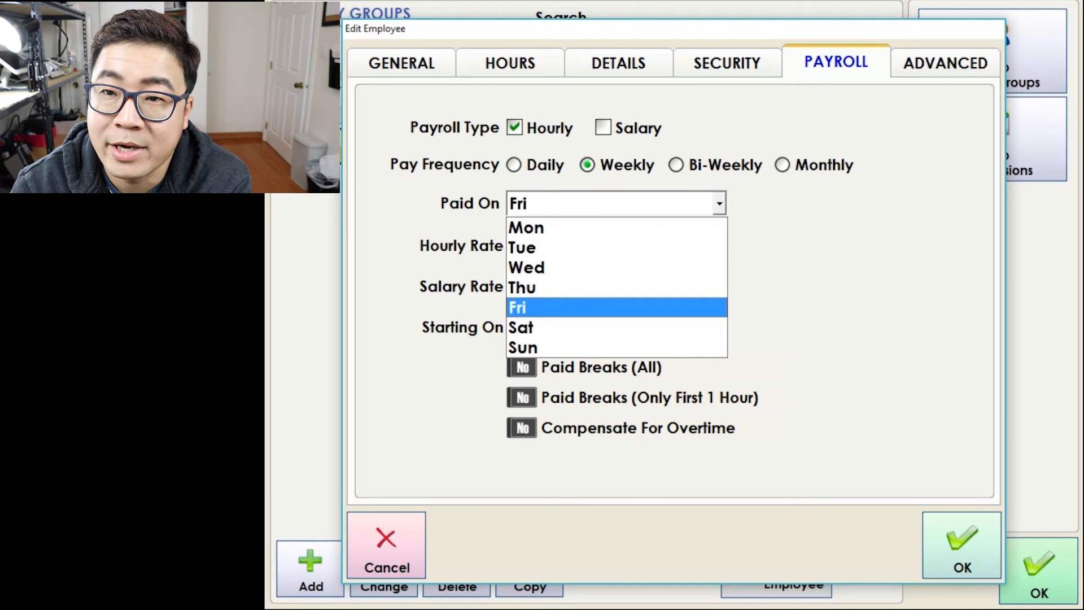
left_click(527, 267)
left_click(594, 246)
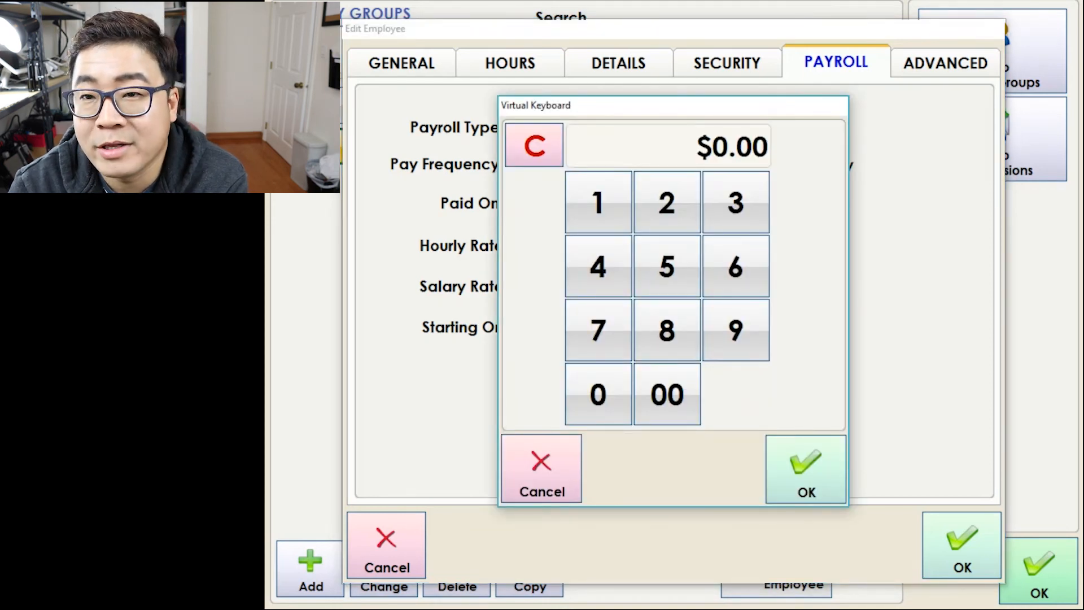
left_click(599, 203)
left_click(598, 395)
left_click(667, 394)
left_click(534, 146)
left_click(598, 203)
left_click(667, 202)
left_click(667, 394)
left_click(806, 468)
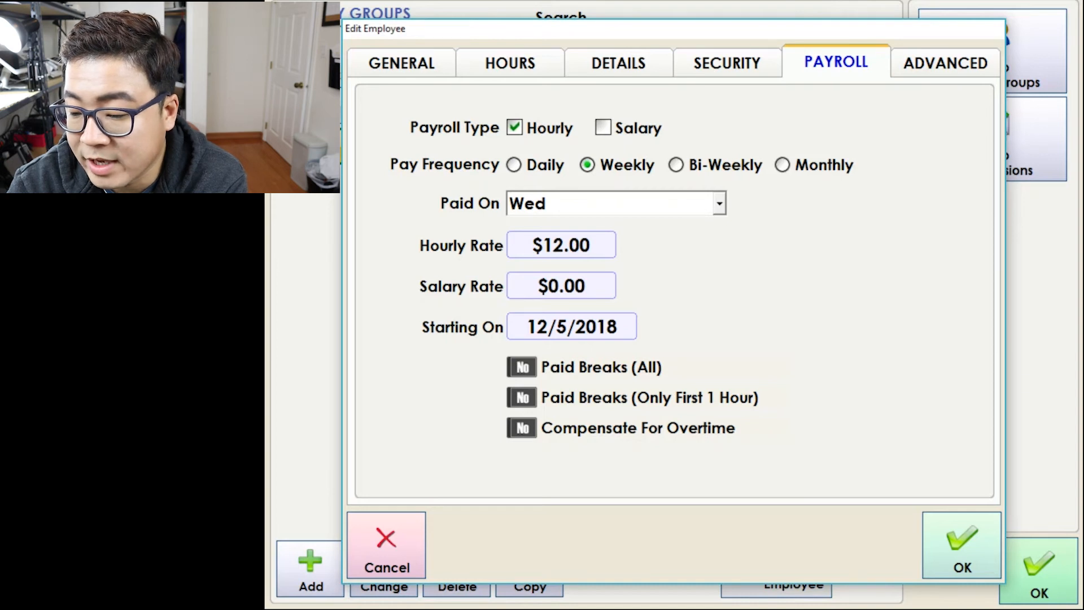
Pay first-hour breaks and overtime, enforce clock-in, drawer-in, auto drawer-in and server banking, then save.
left_click(522, 397)
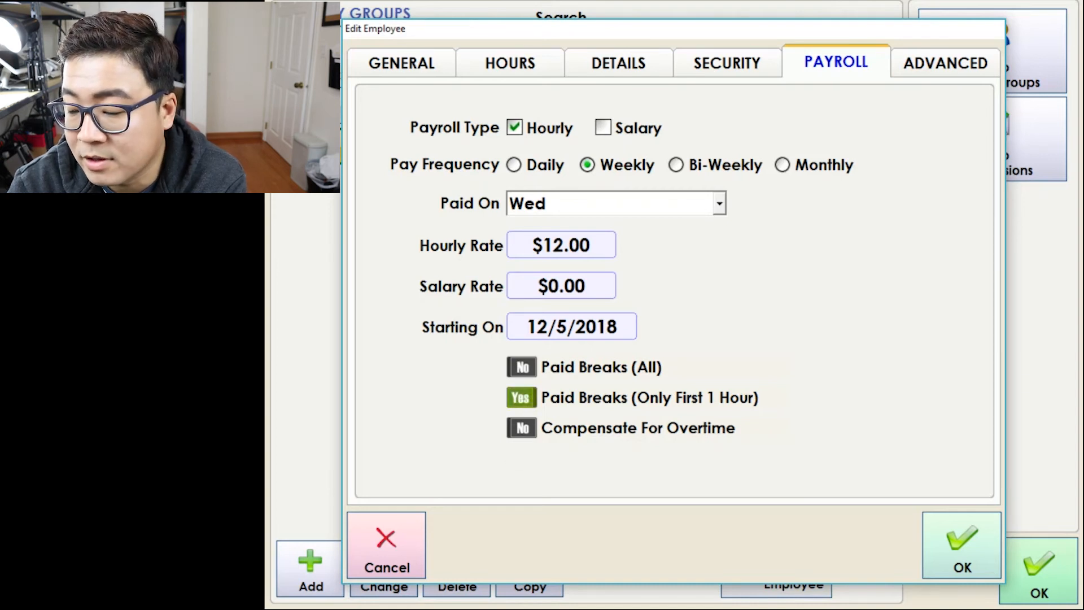
left_click(522, 428)
left_click(945, 62)
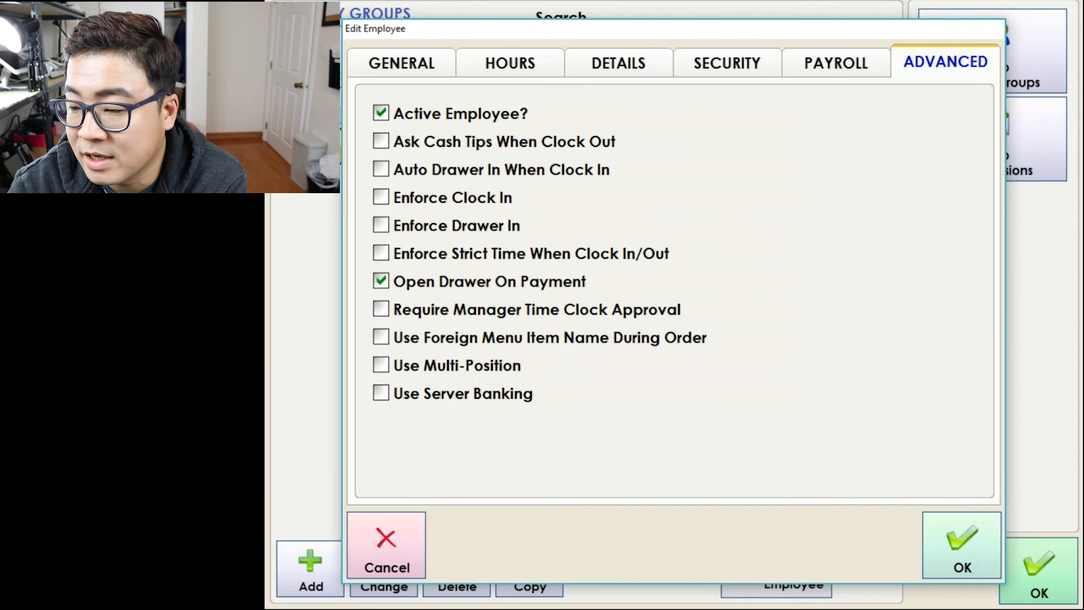
left_click(380, 197)
left_click(380, 225)
left_click(380, 393)
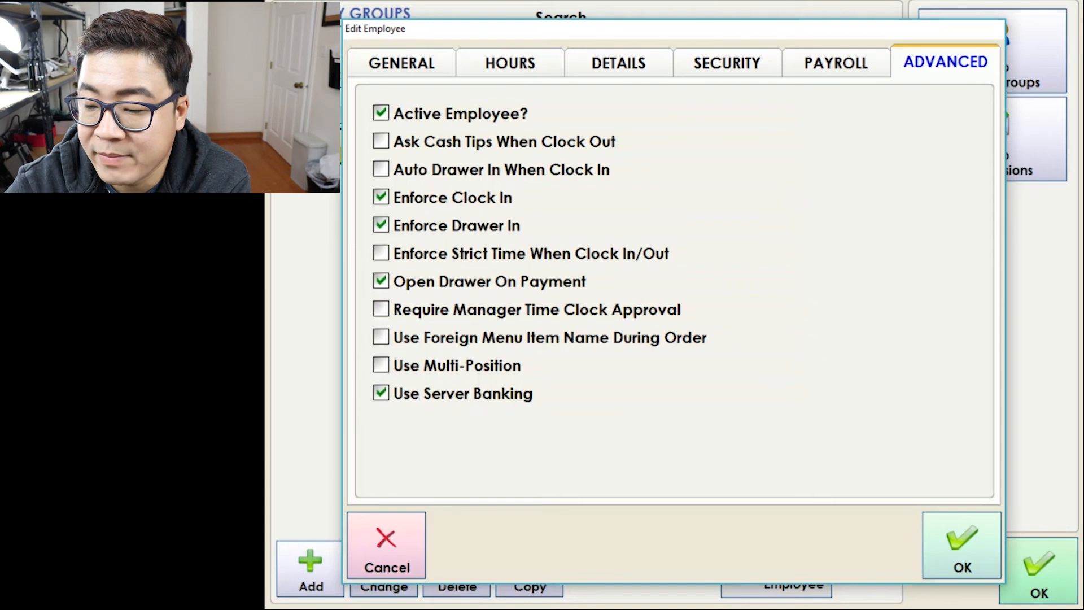
left_click(380, 169)
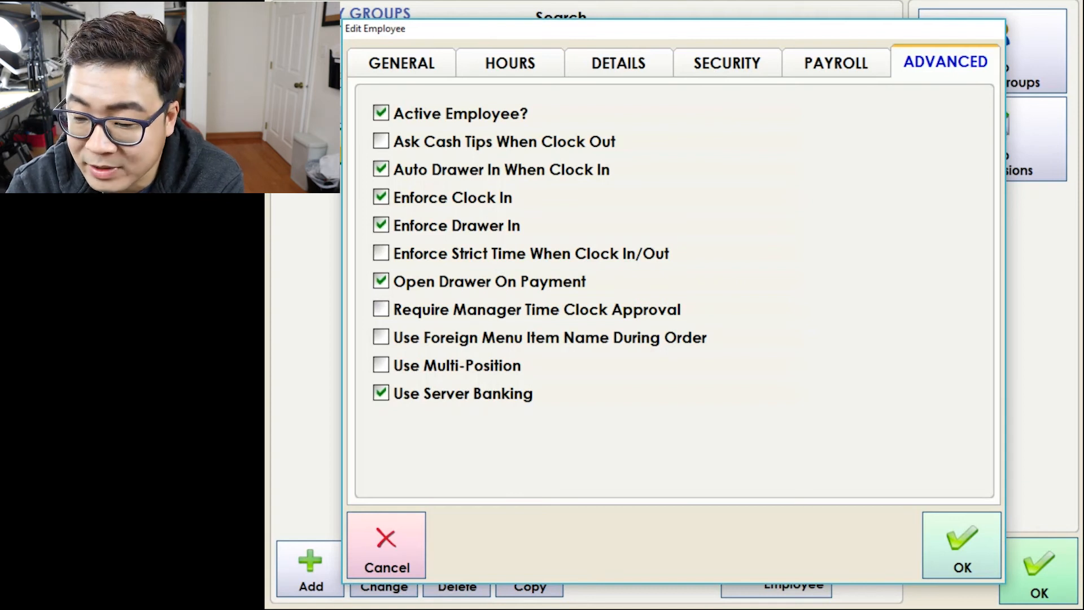
left_click(962, 546)
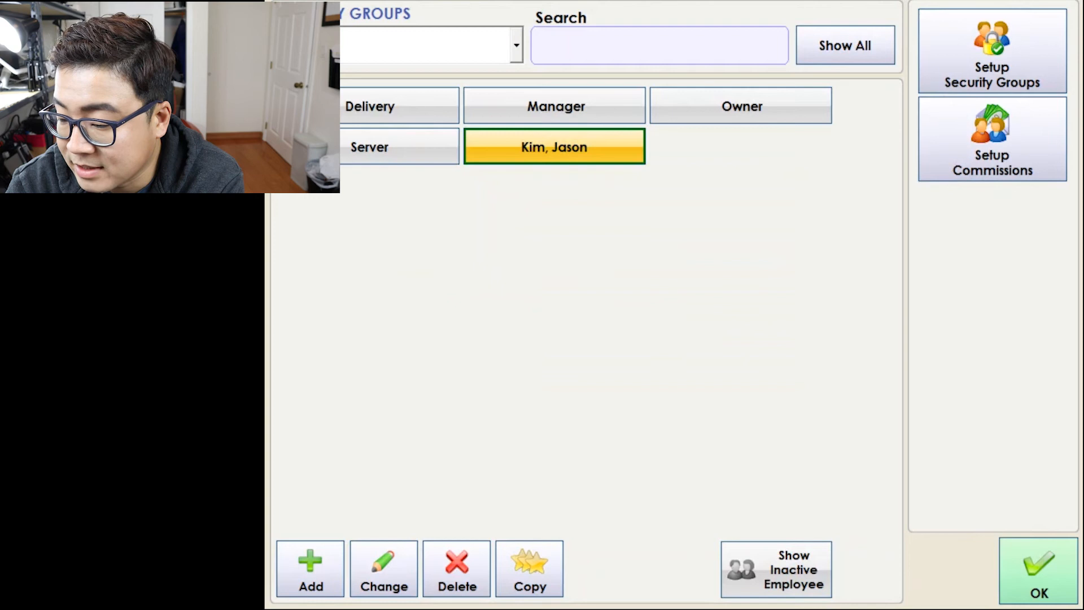
Filter the employee list by security group, checking LEAD SERVER and SERVER LVL 1.
left_click(434, 44)
left_click(432, 114)
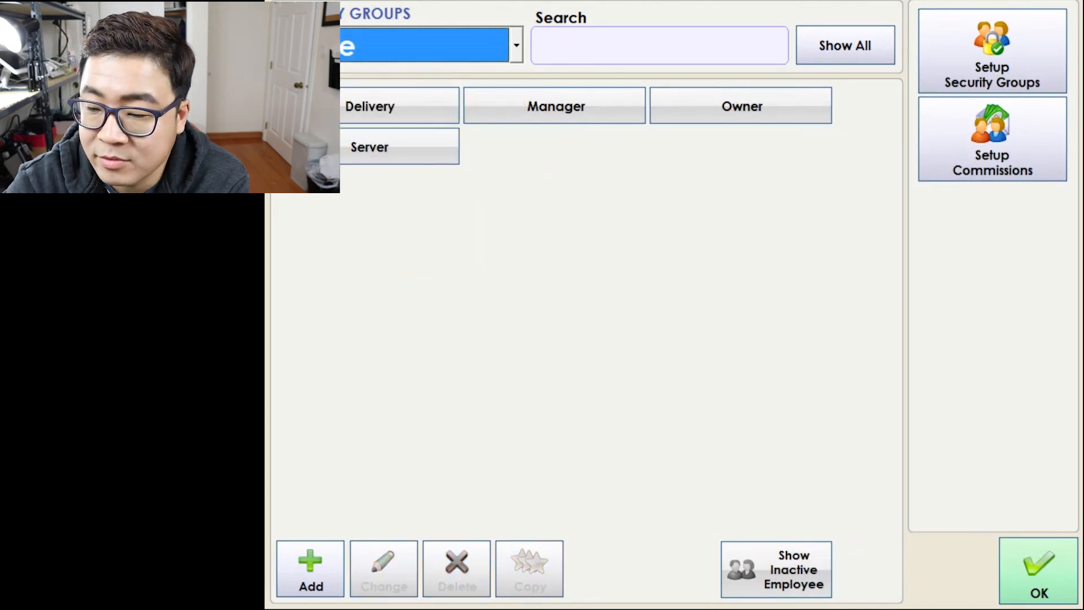
left_click(515, 45)
key("Escape")
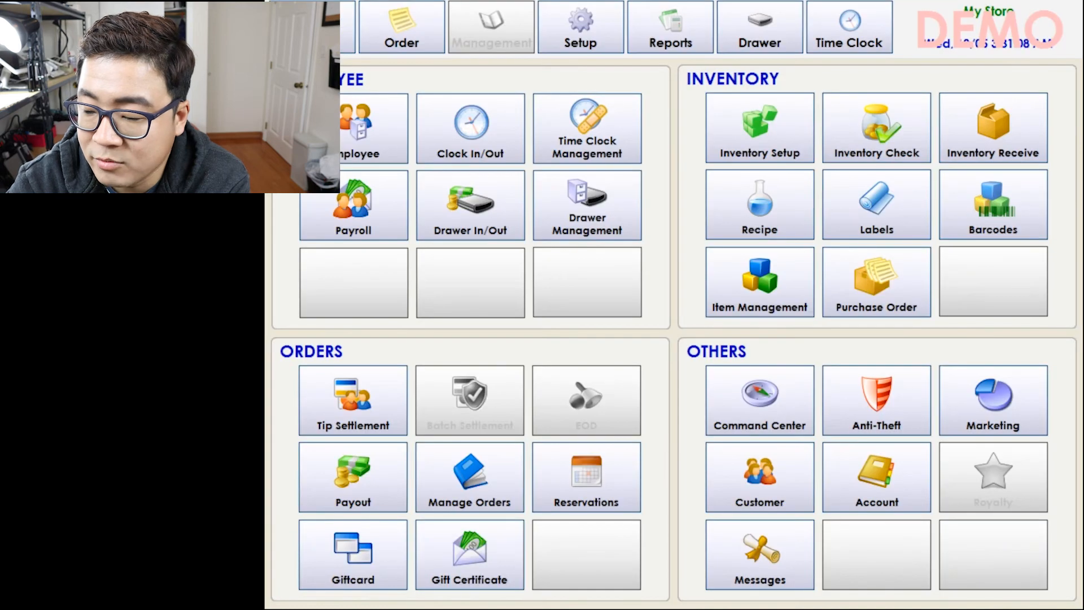
left_click(361, 129)
left_click(515, 45)
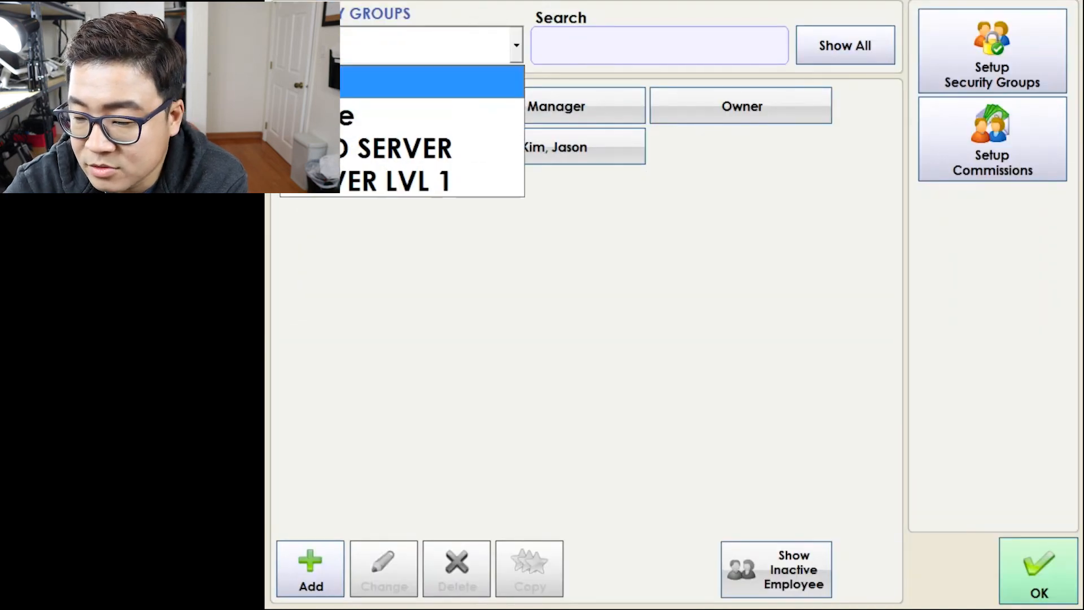
left_click(406, 147)
left_click(479, 42)
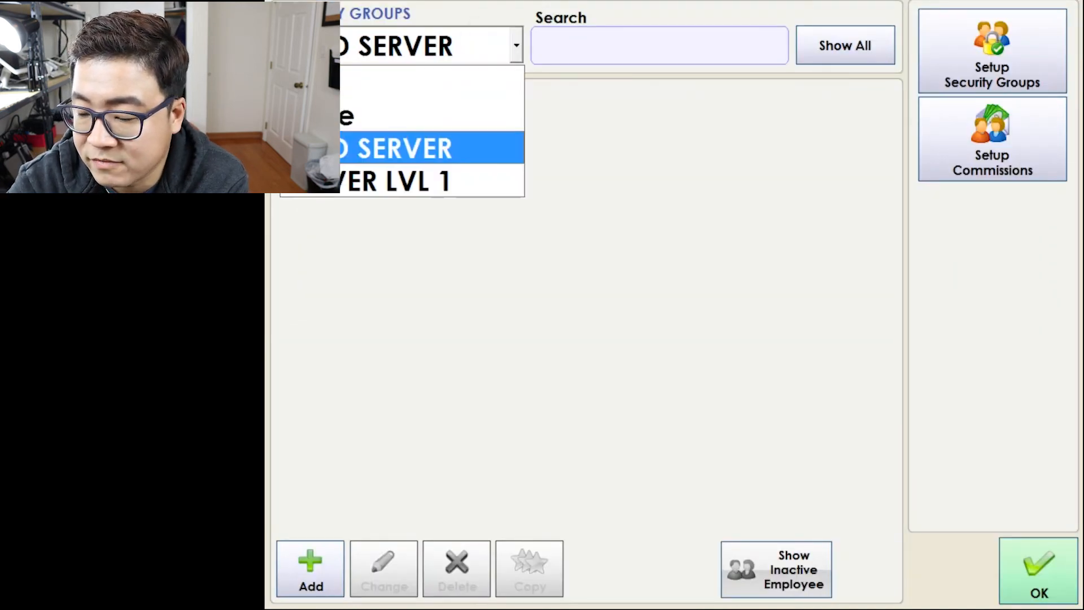
left_click(407, 179)
Assign the Server employee to the SERVER LVL 1 security group and save.
left_click(390, 116)
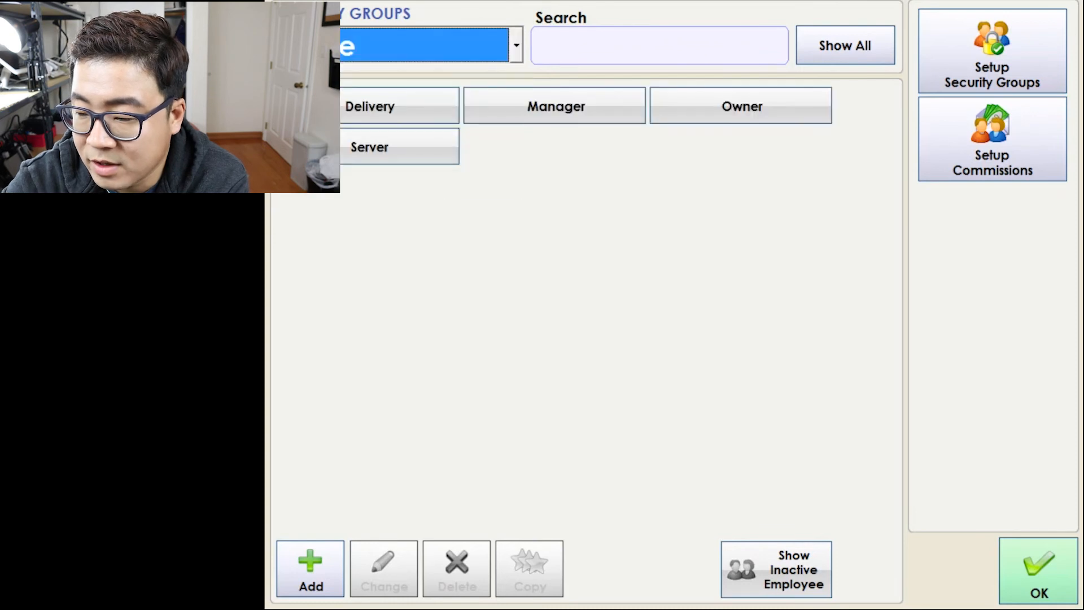
left_click(395, 147)
left_click(384, 569)
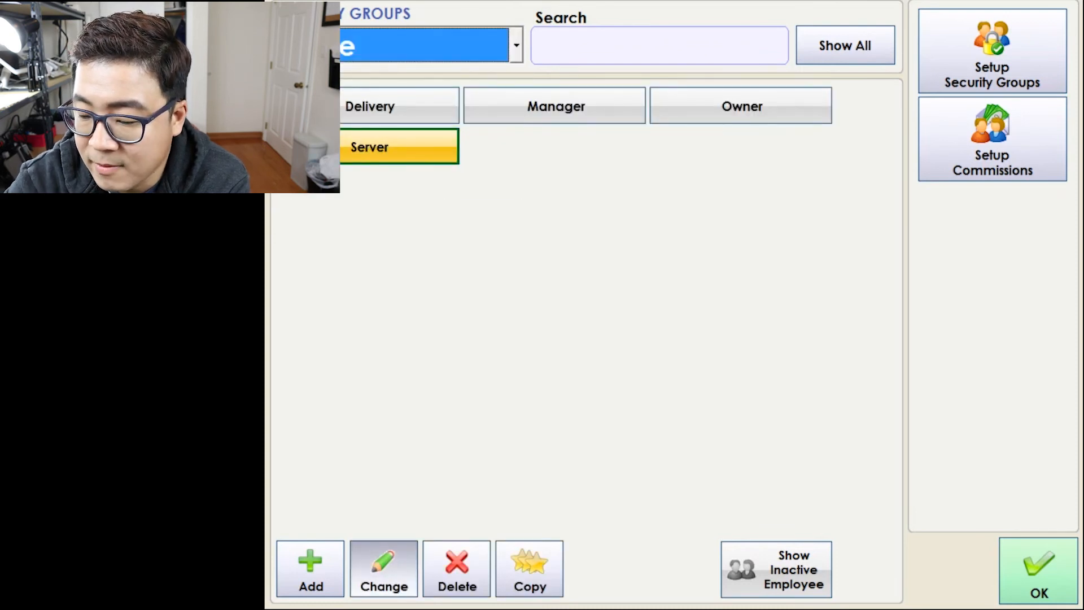
left_click(955, 452)
left_click(829, 512)
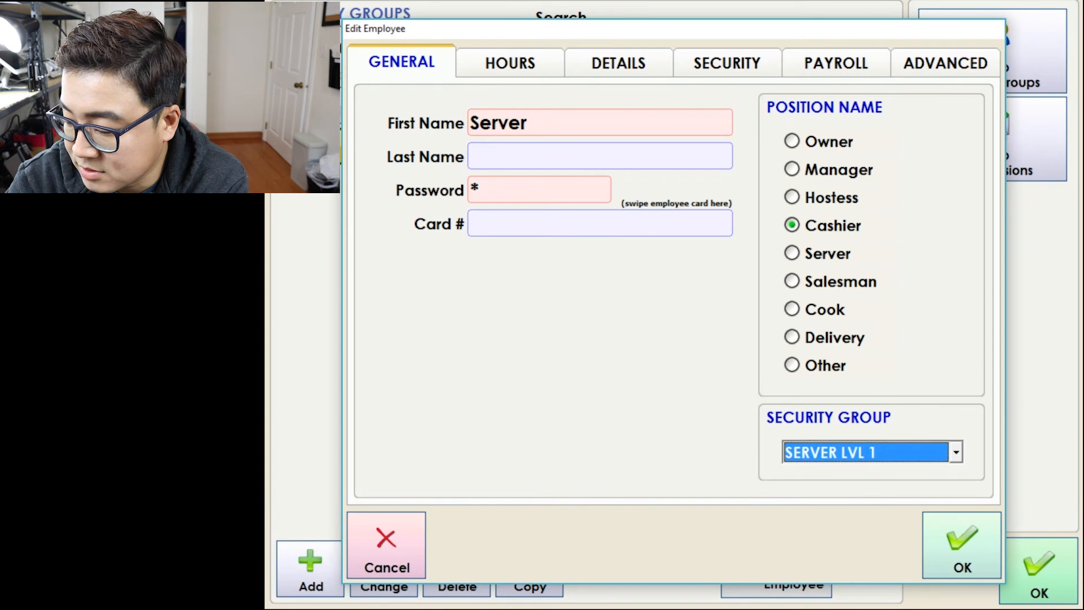
left_click(962, 545)
Show only LEAD SERVER employees, then close the employee list.
left_click(474, 48)
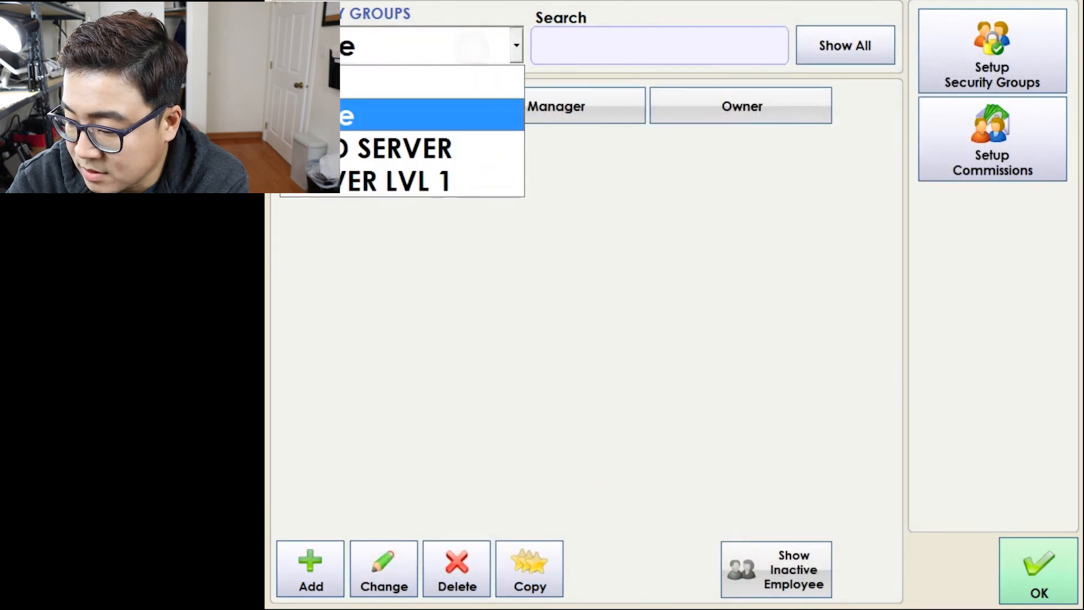
left_click(443, 145)
left_click(1038, 571)
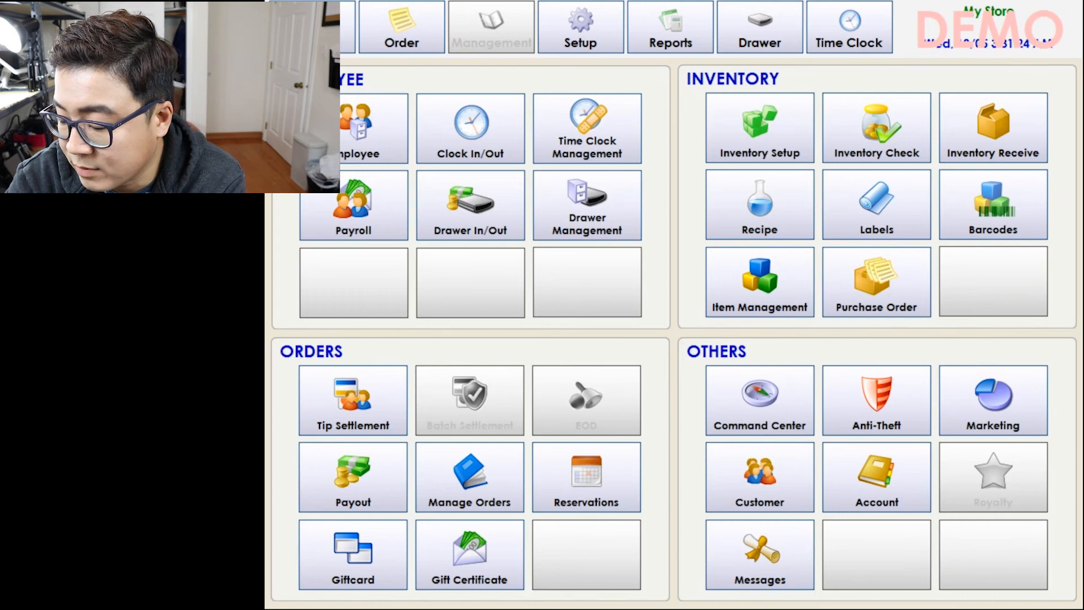
left_click(760, 477)
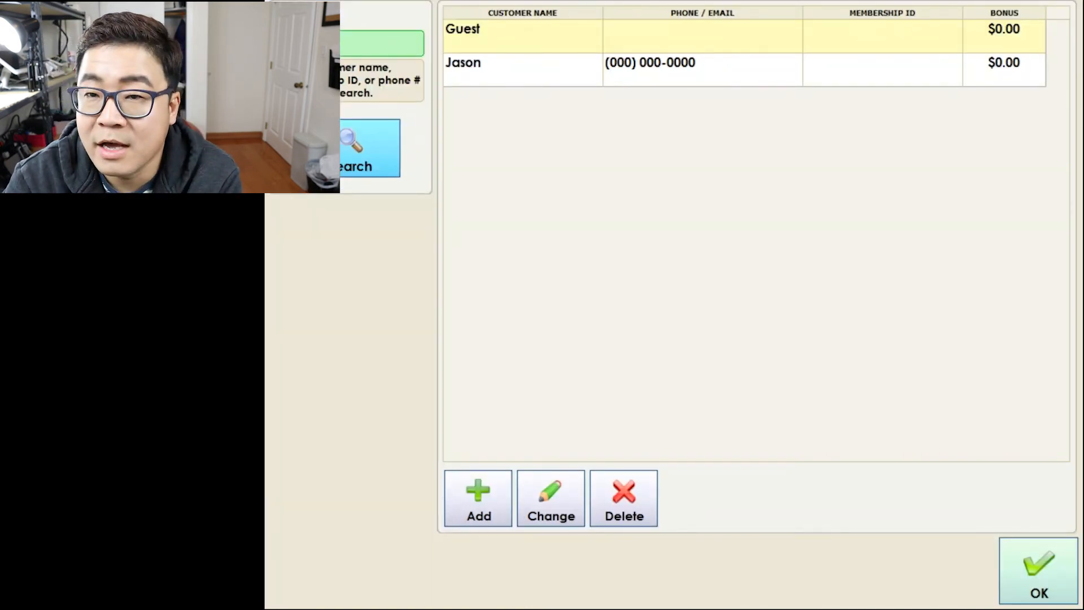
left_click(479, 498)
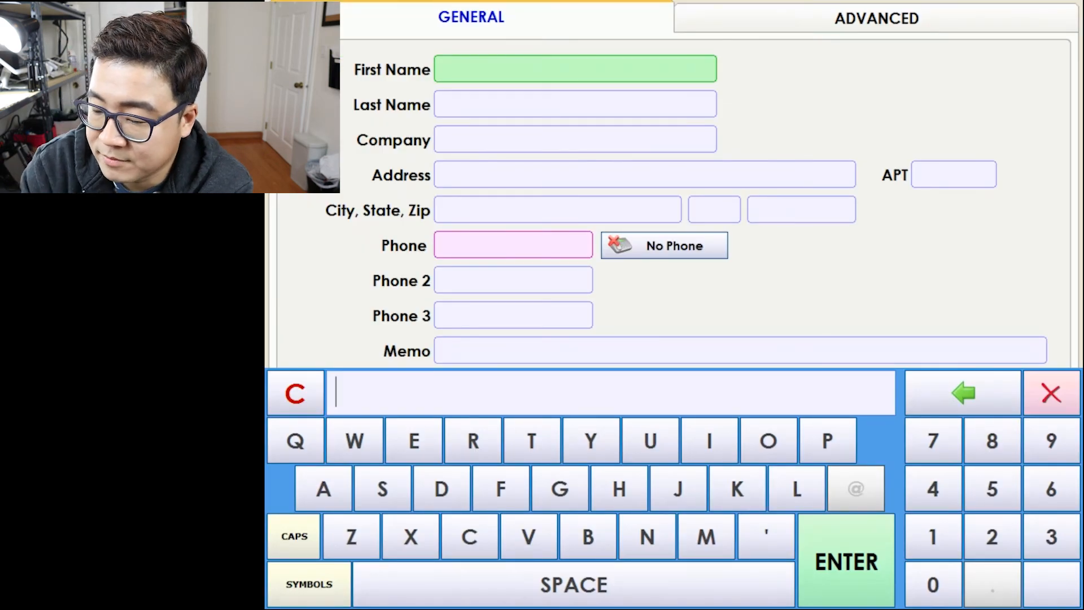
left_click(871, 261)
left_click(876, 19)
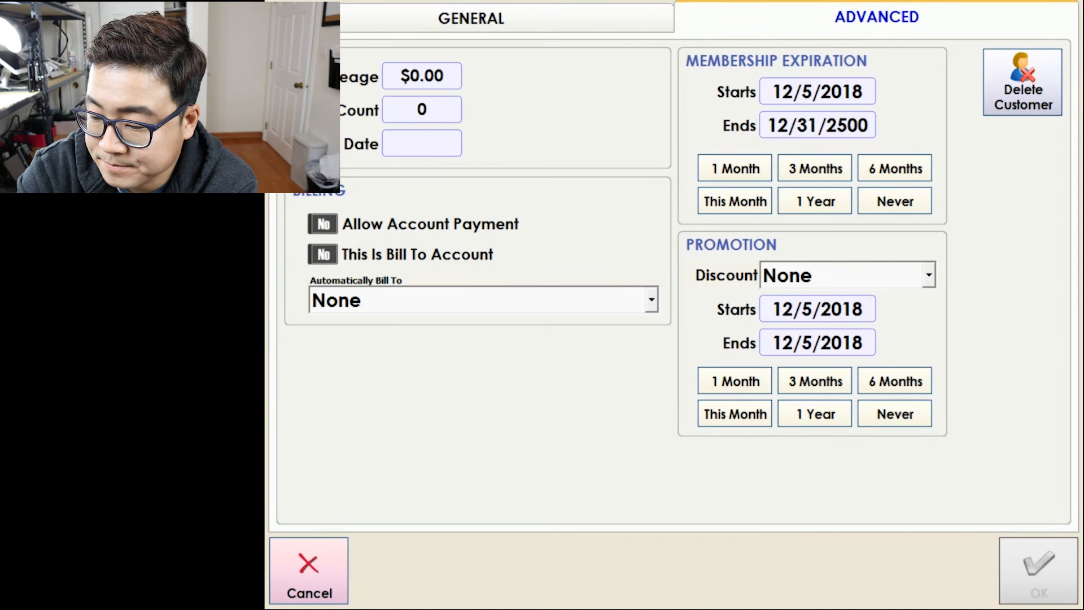
left_click(308, 570)
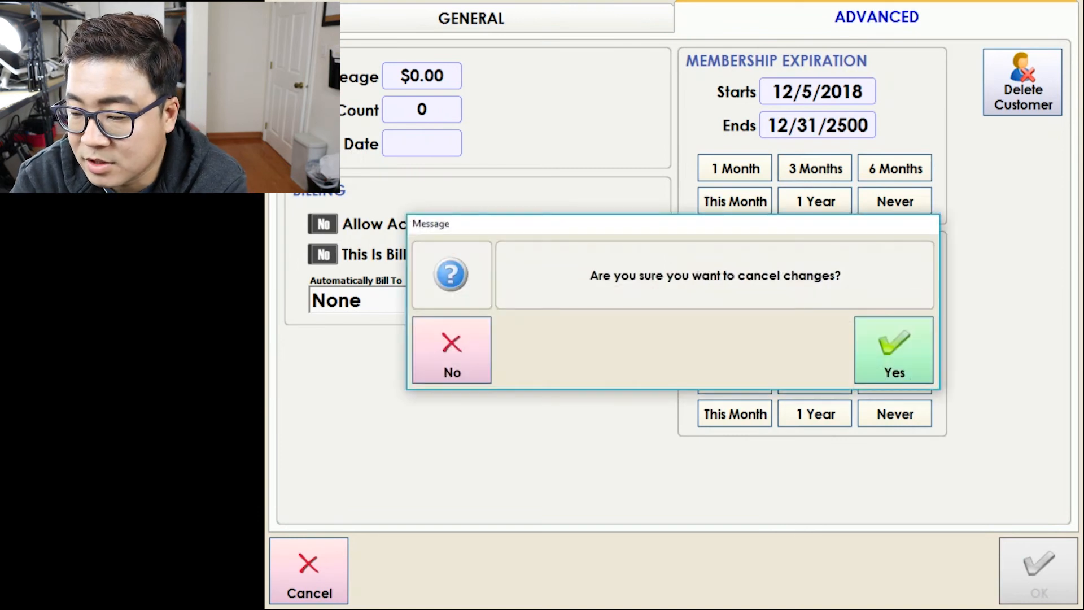
left_click(896, 351)
left_click(1038, 569)
left_click(877, 477)
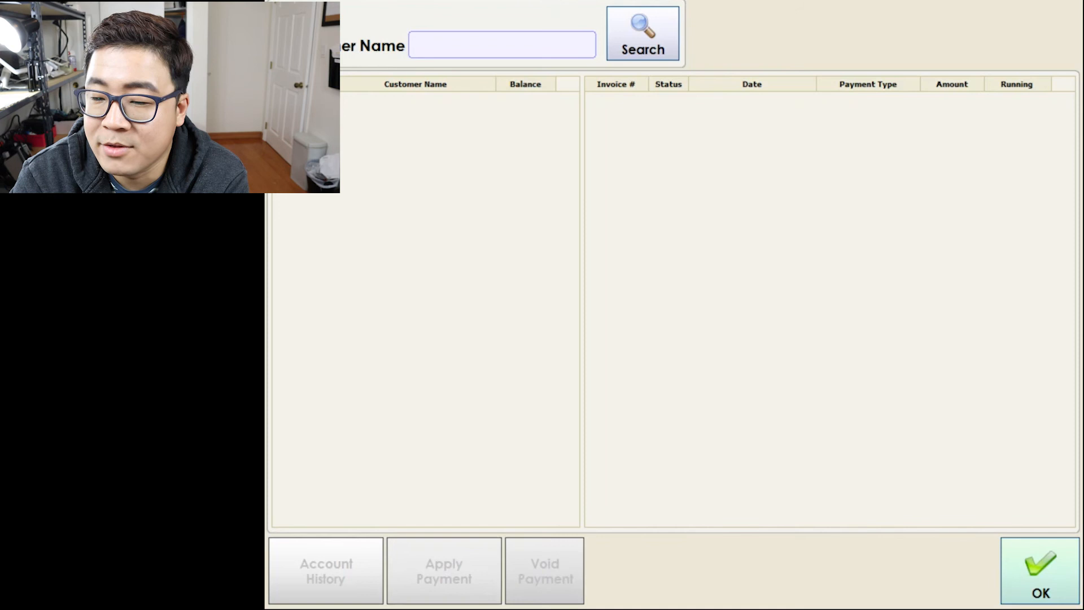
left_click(1040, 570)
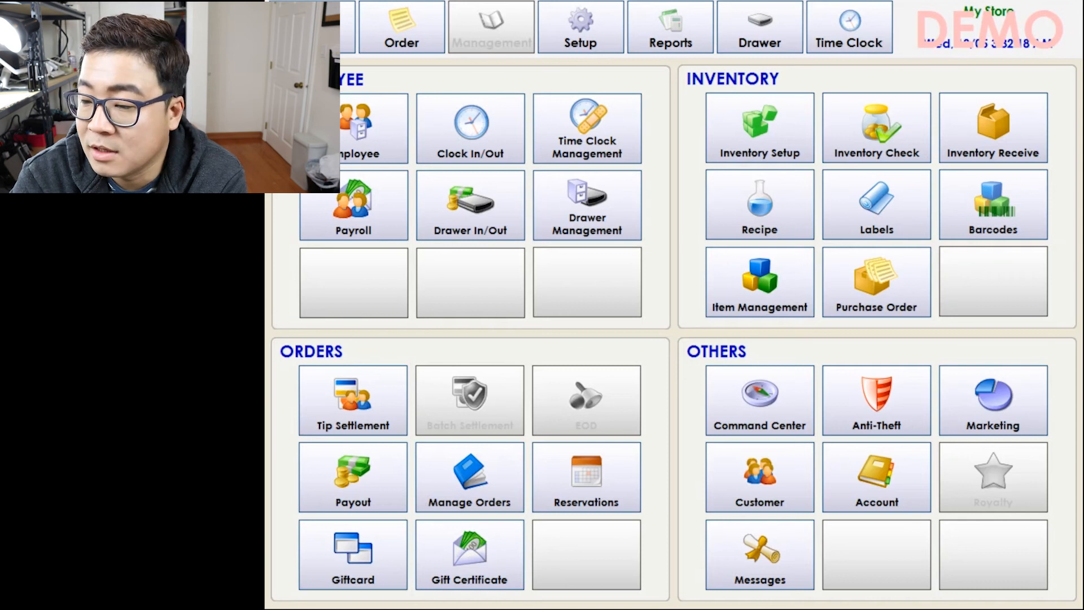
Create a BEER inventory group containing a new item named CORONA.
left_click(760, 127)
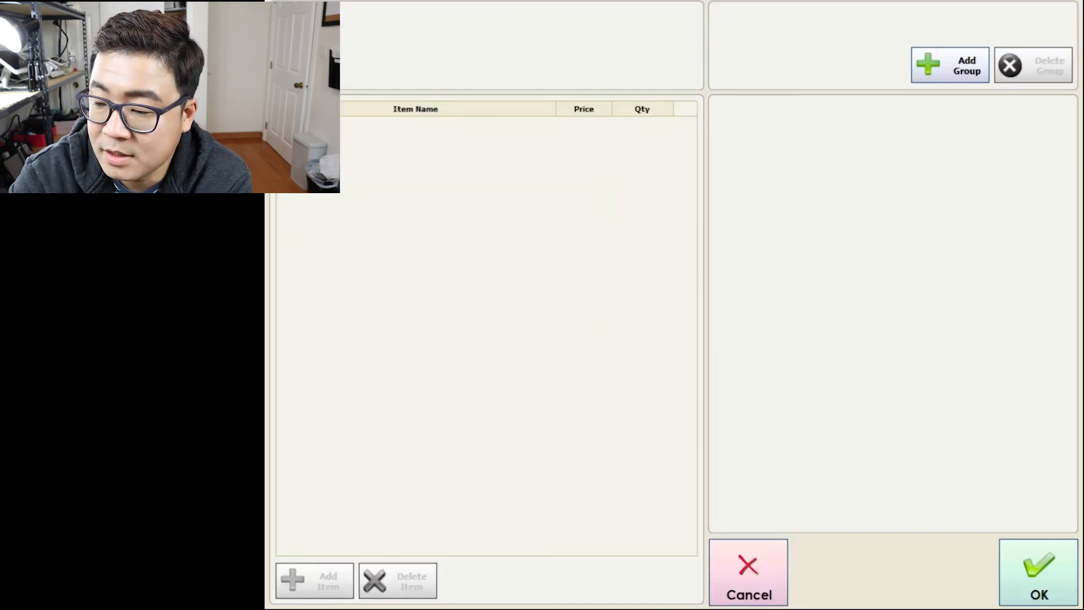
left_click(950, 65)
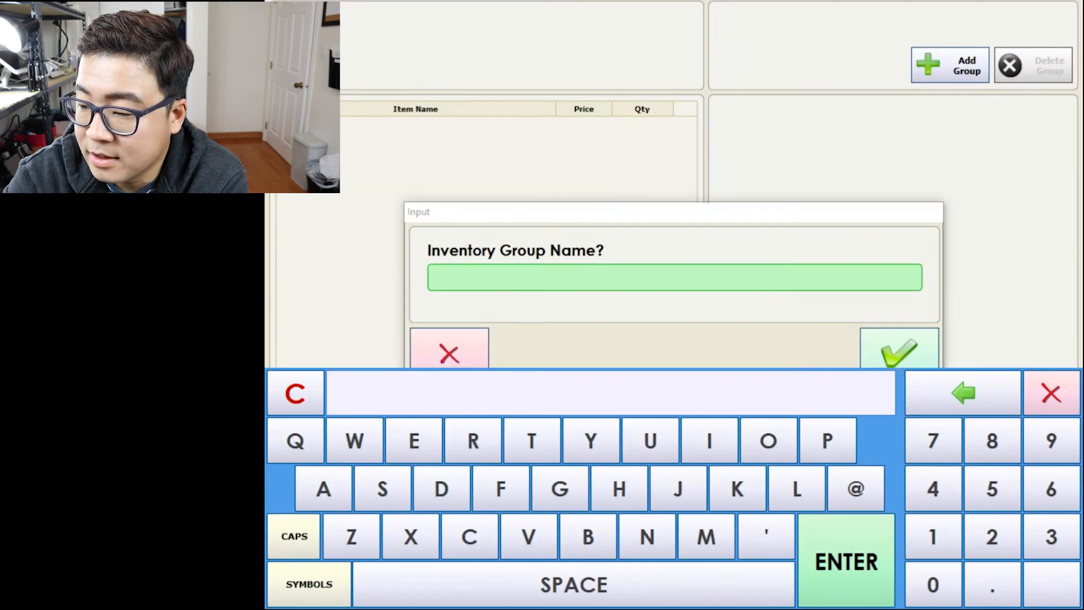
type("BEER")
key("Return")
left_click(315, 580)
key("BackSpace")
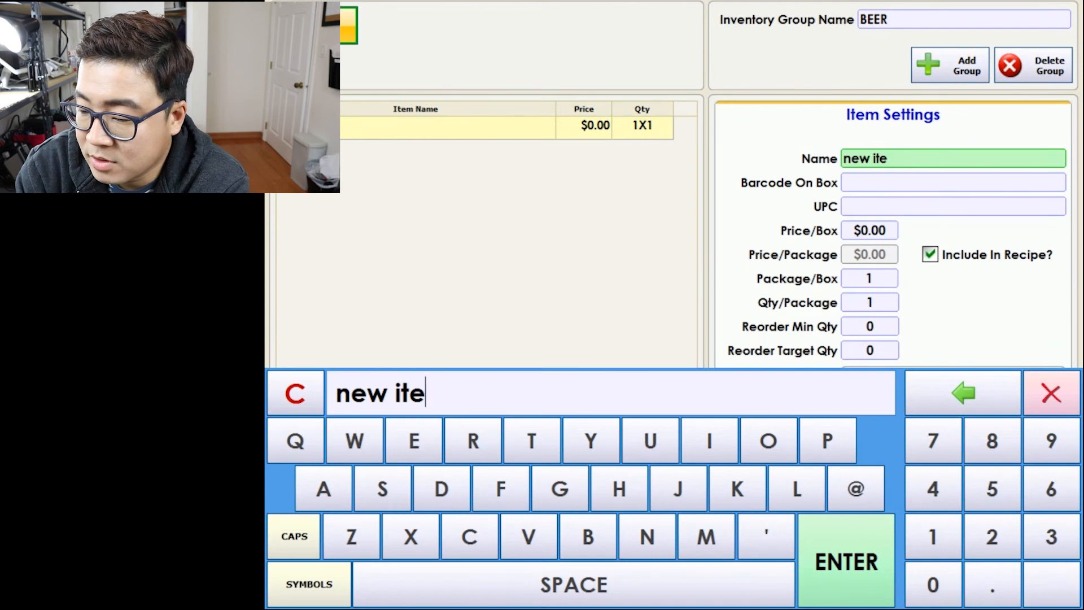
key("BackSpace")
key("BackSpace")
key("BackSpace")
key("BackSpace")
key("BackSpace")
key("BackSpace")
key("BackSpace")
type("CORONA")
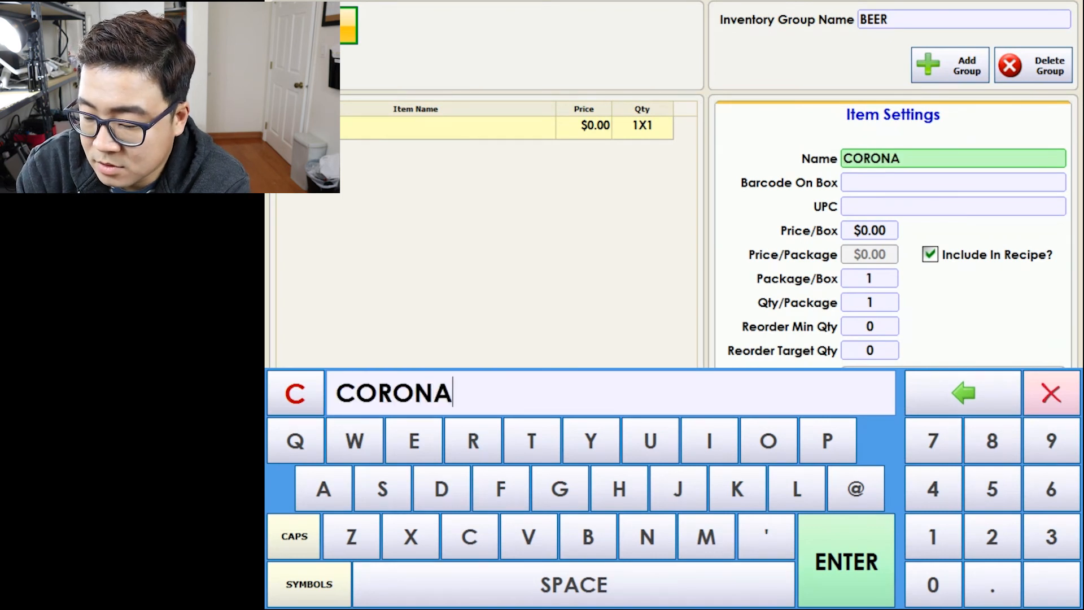
key("Return")
Set CORONA to $14.99 per box with 12 packages per box, and save.
left_click(869, 231)
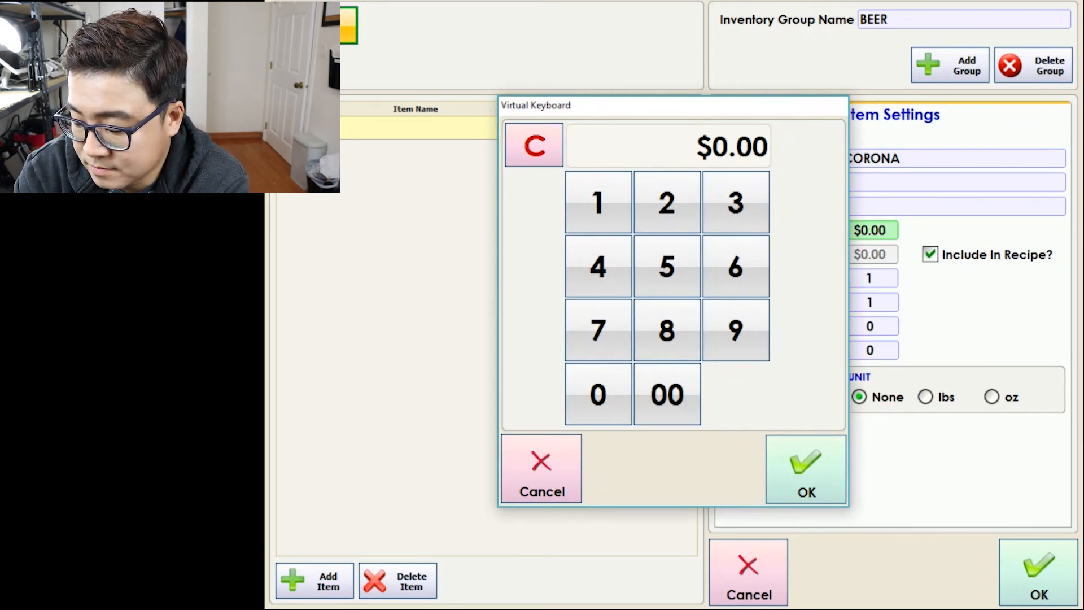
left_click(593, 201)
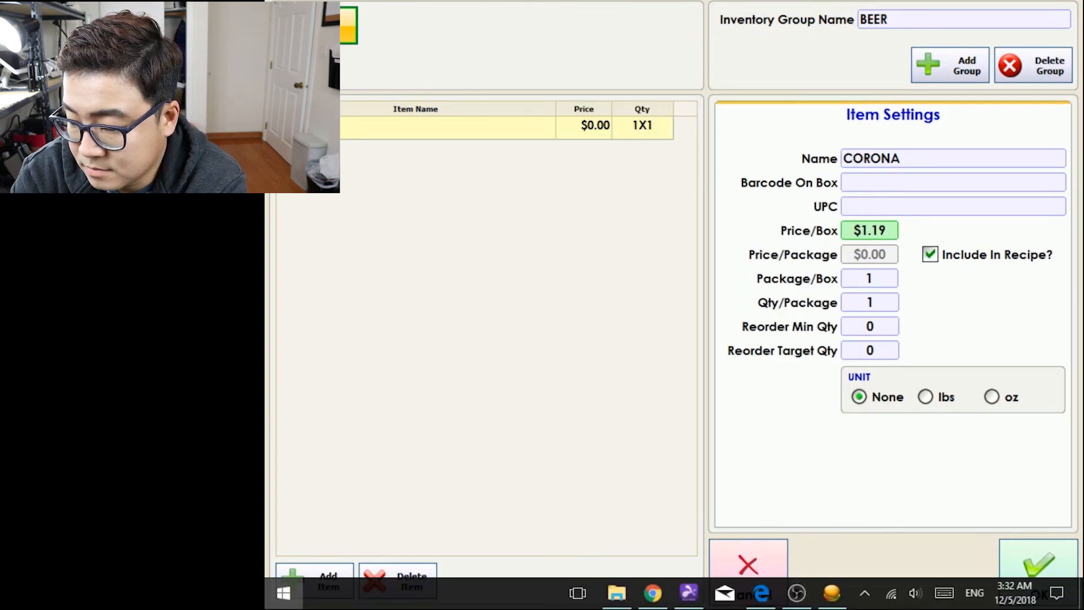
left_click(870, 230)
left_click(534, 145)
left_click(598, 202)
left_click(598, 266)
left_click(735, 329)
left_click(735, 330)
left_click(805, 468)
left_click(869, 278)
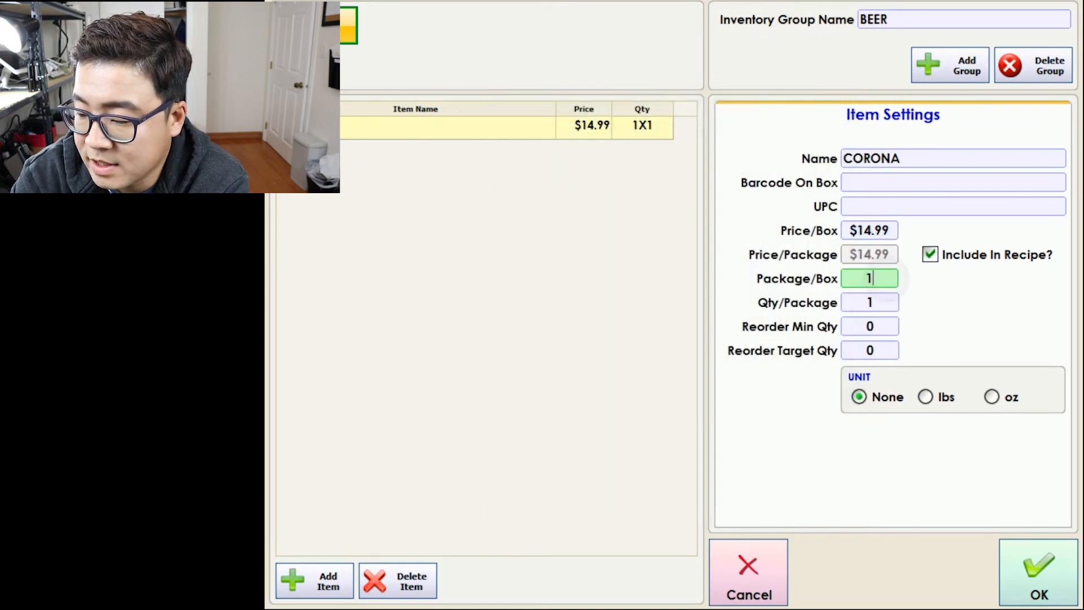
left_click(668, 204)
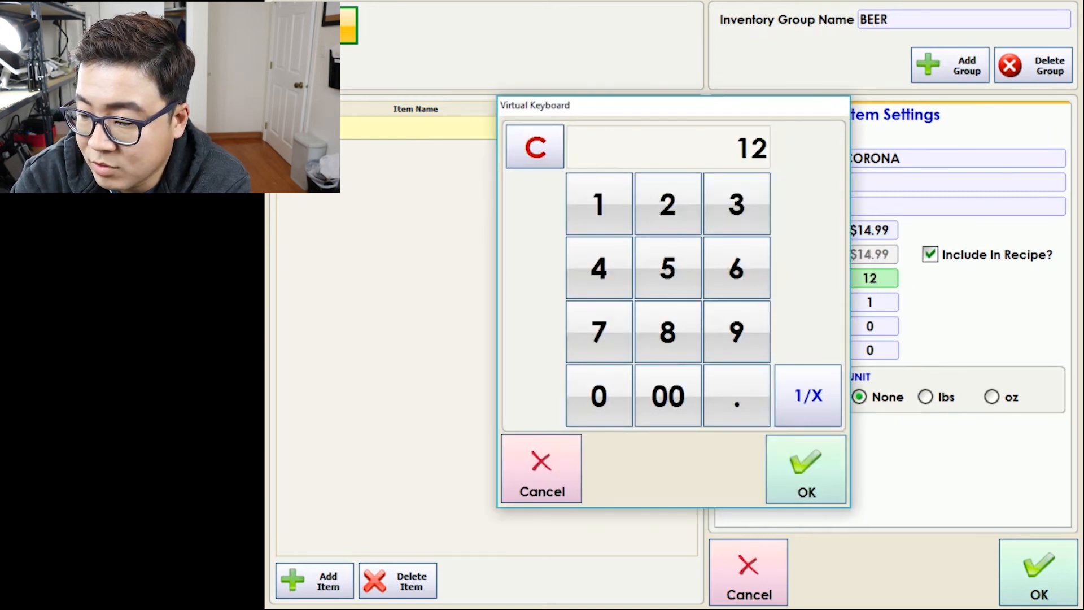
left_click(805, 468)
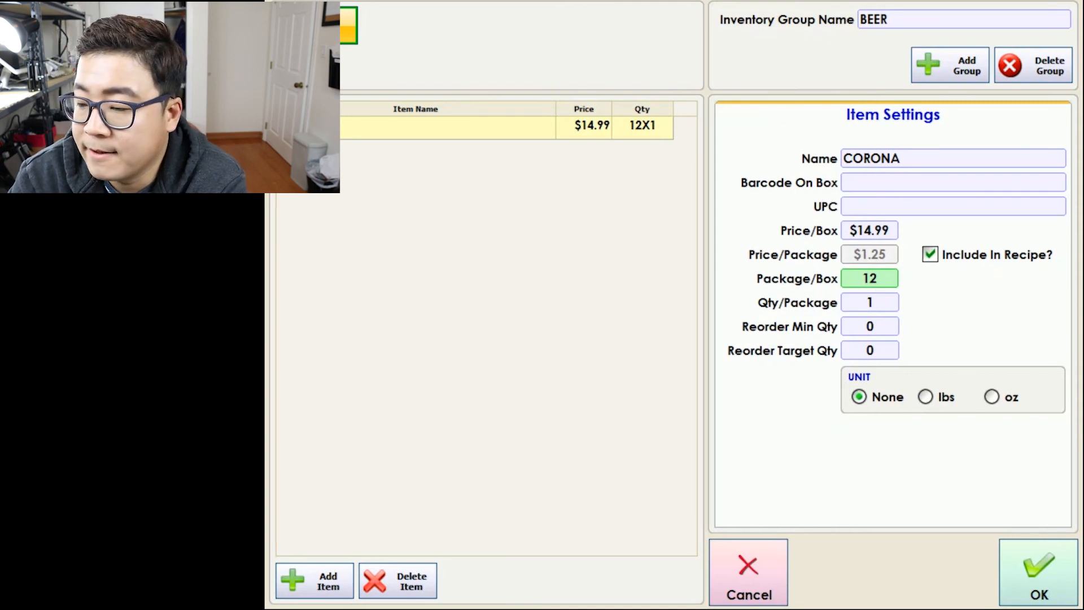
left_click(838, 482)
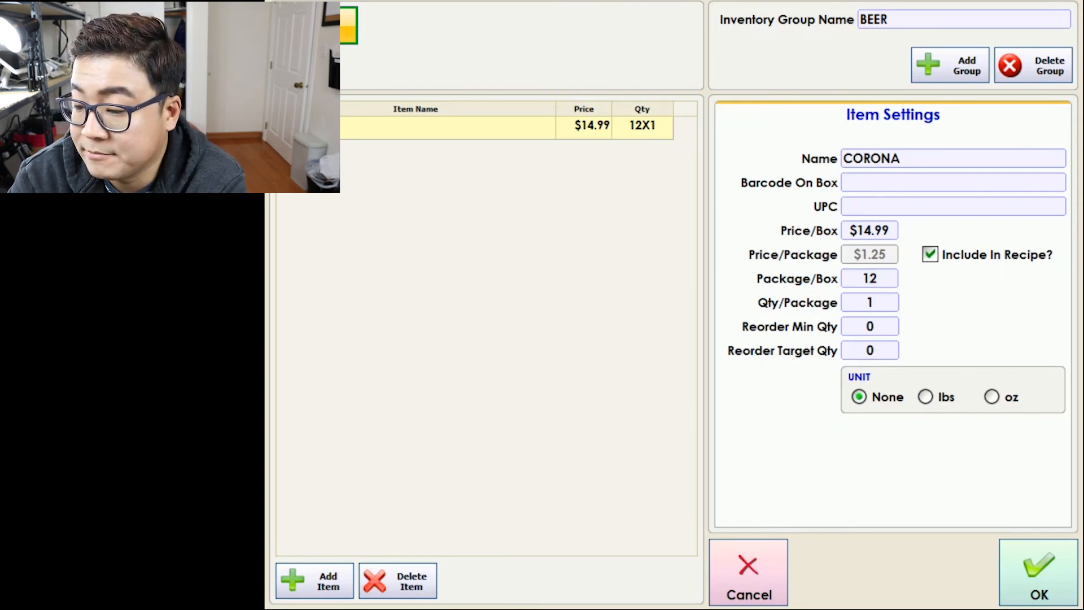
left_click(1039, 573)
left_click(893, 354)
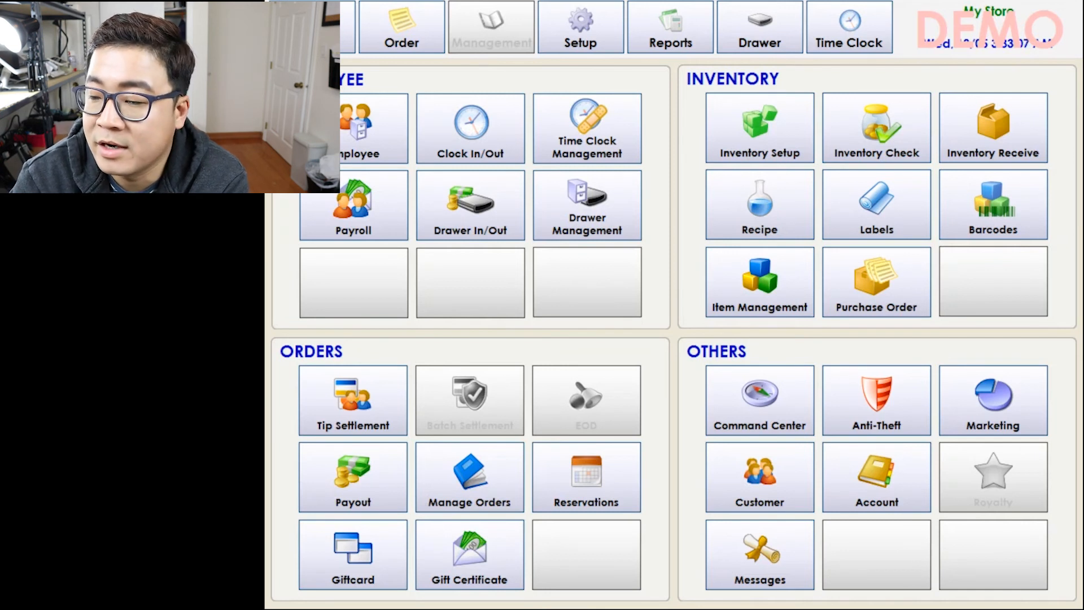
Receive 48 CORONA packages ($59.96 total) into inventory.
left_click(993, 128)
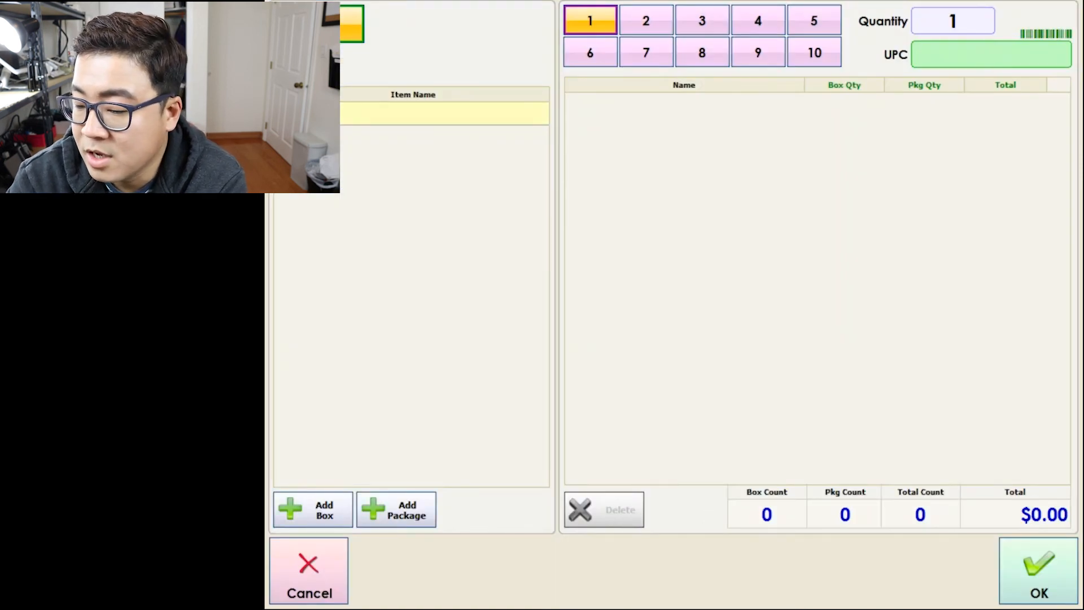
left_click(396, 509)
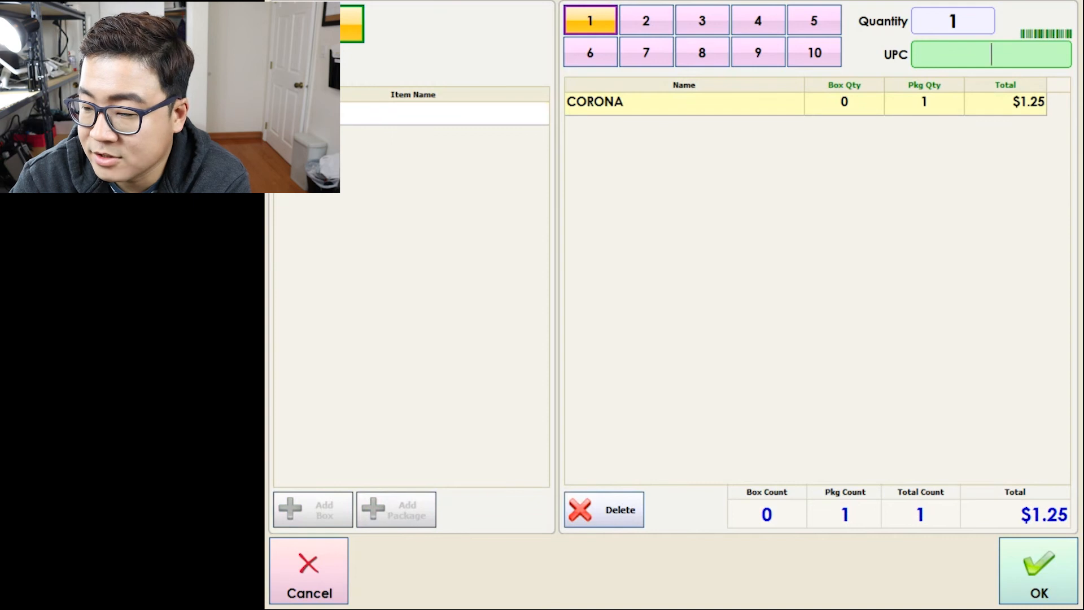
left_click(924, 103)
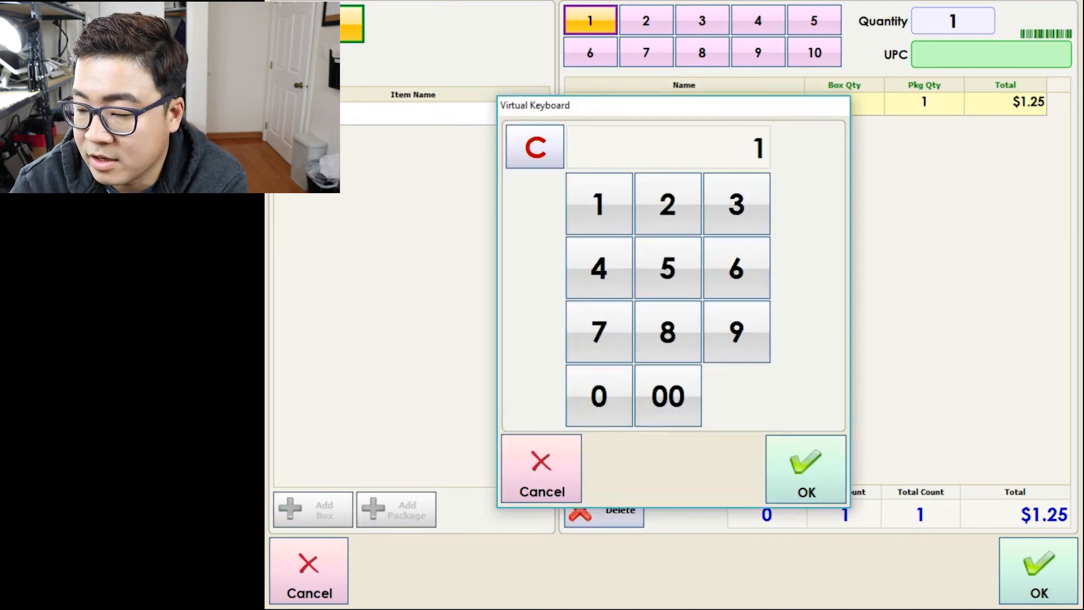
type("48")
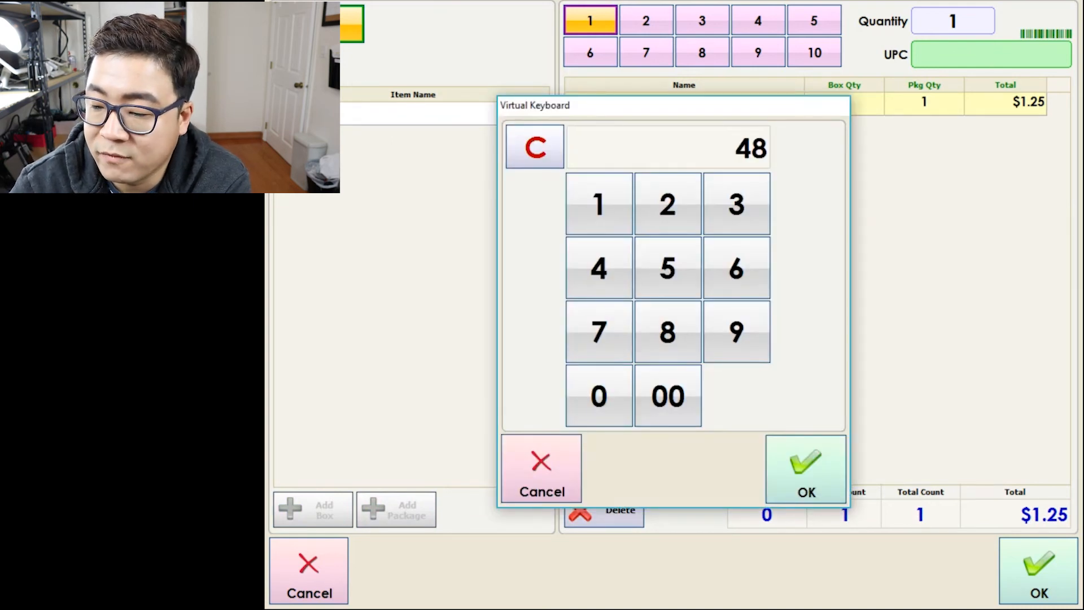
key("Return")
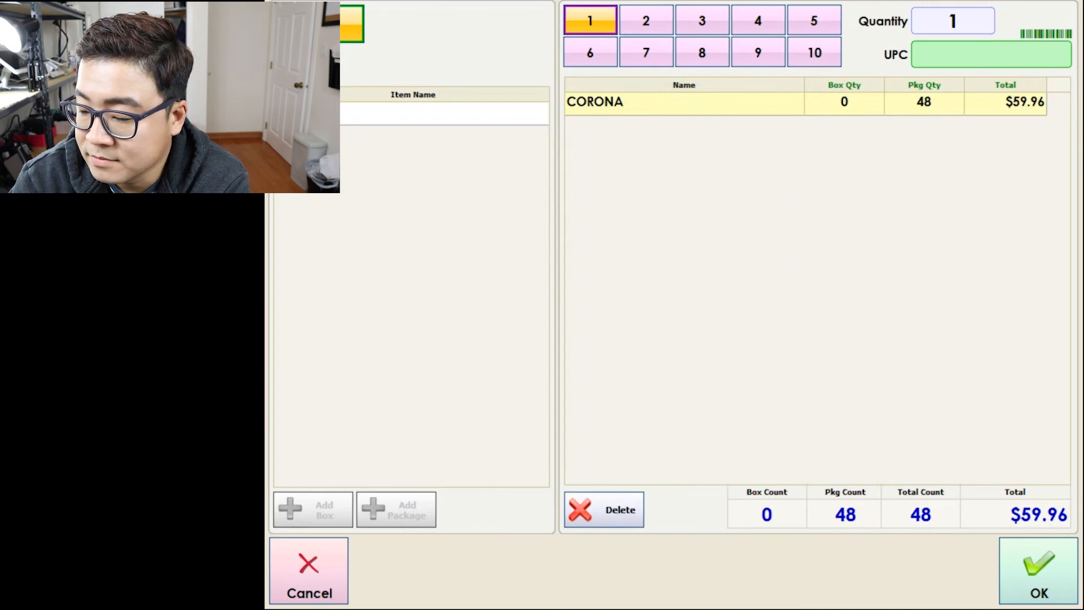
left_click(1038, 570)
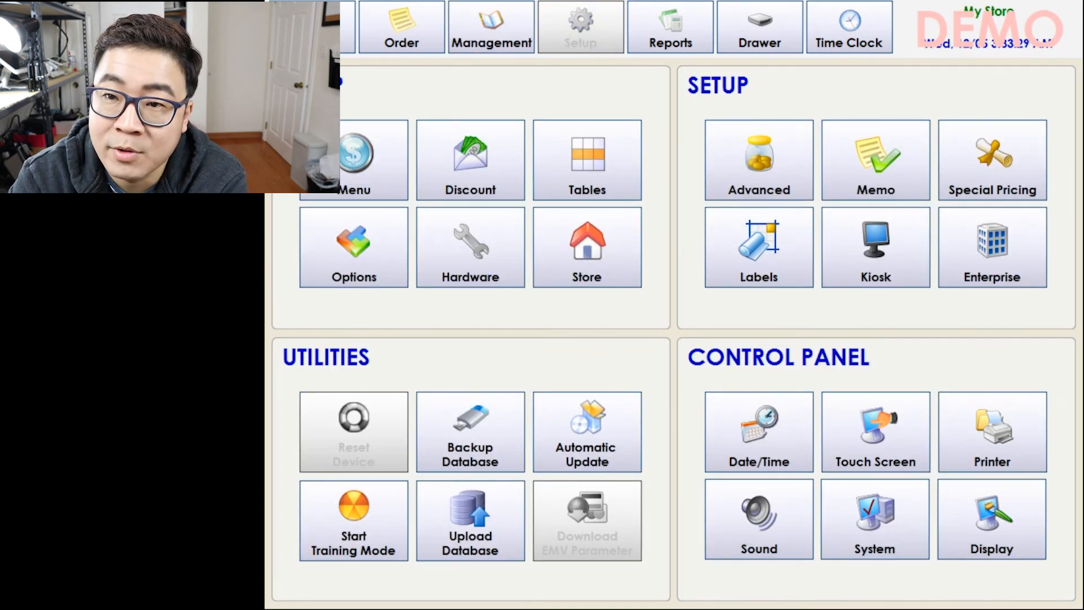
Unlock menu setup and create a new BEER menu category.
left_click(367, 161)
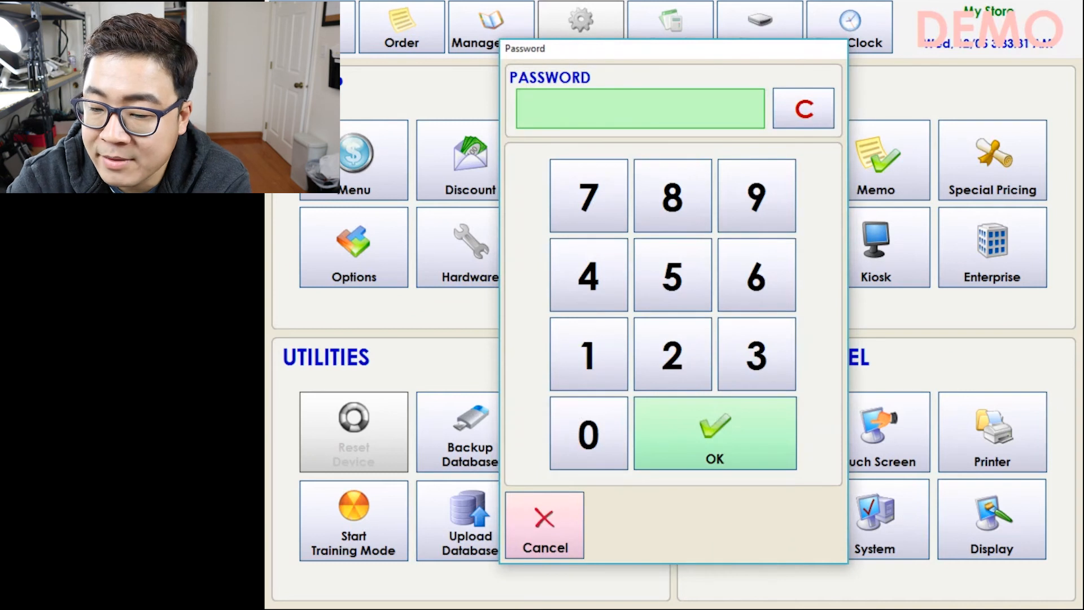
left_click(588, 354)
left_click(715, 433)
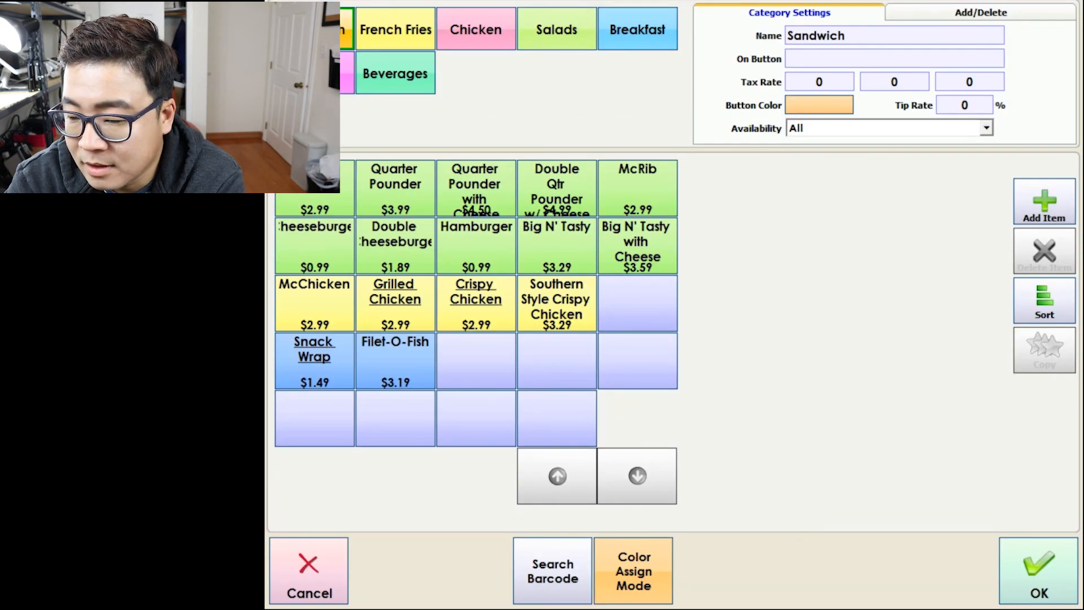
left_click(395, 74)
left_click(980, 12)
left_click(843, 78)
type("BEER")
key("Return")
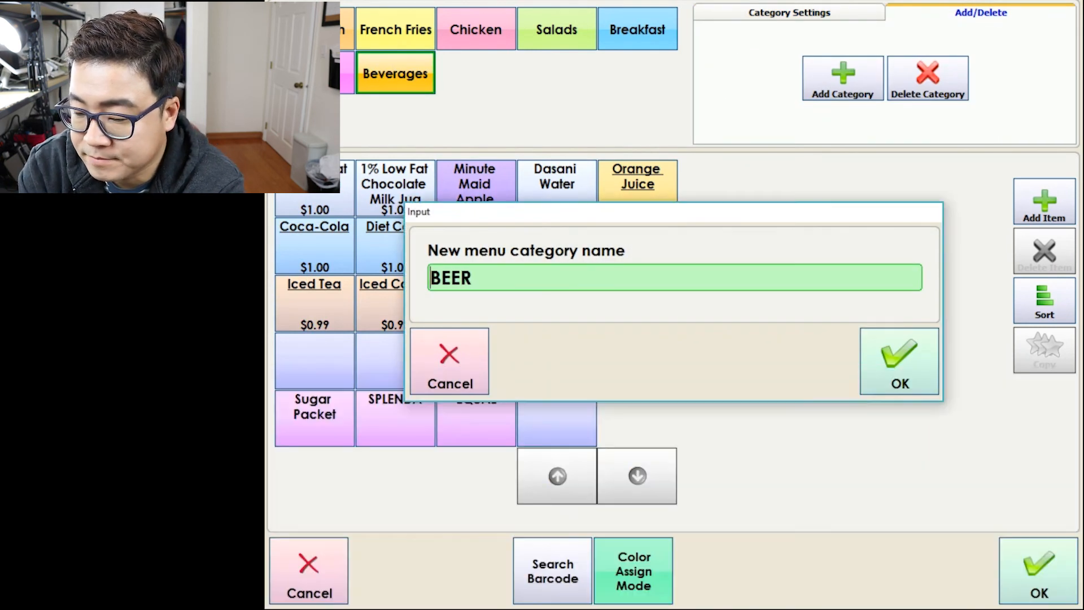
left_click(899, 362)
Add a CORONA item to BEER printing to Kitchen #2 only, and review its tabs.
left_click(1044, 202)
type("CORONA")
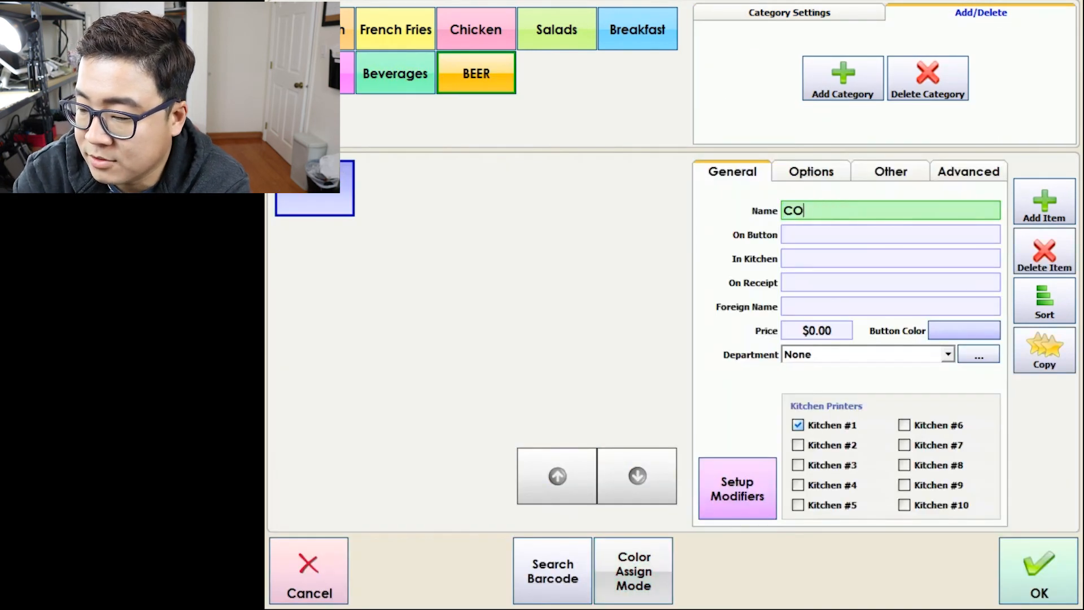
left_click(797, 445)
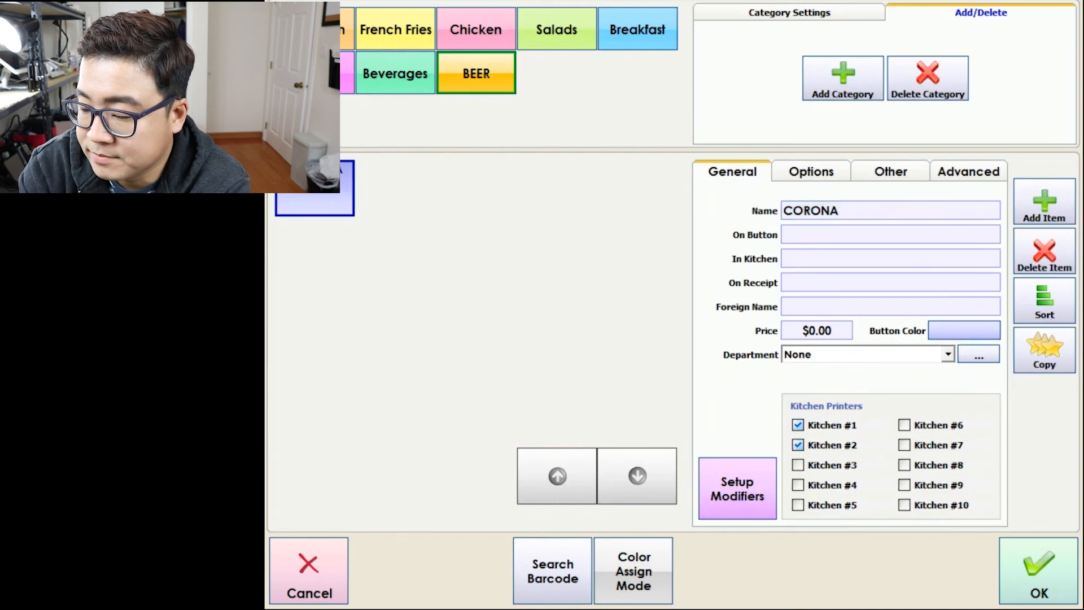
left_click(797, 425)
left_click(812, 171)
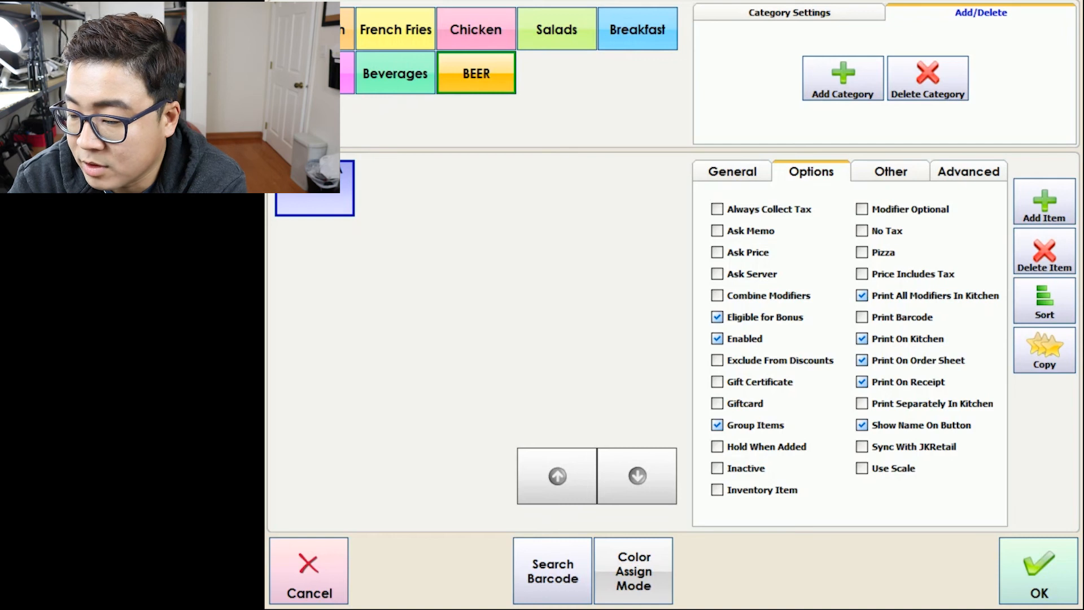
left_click(891, 171)
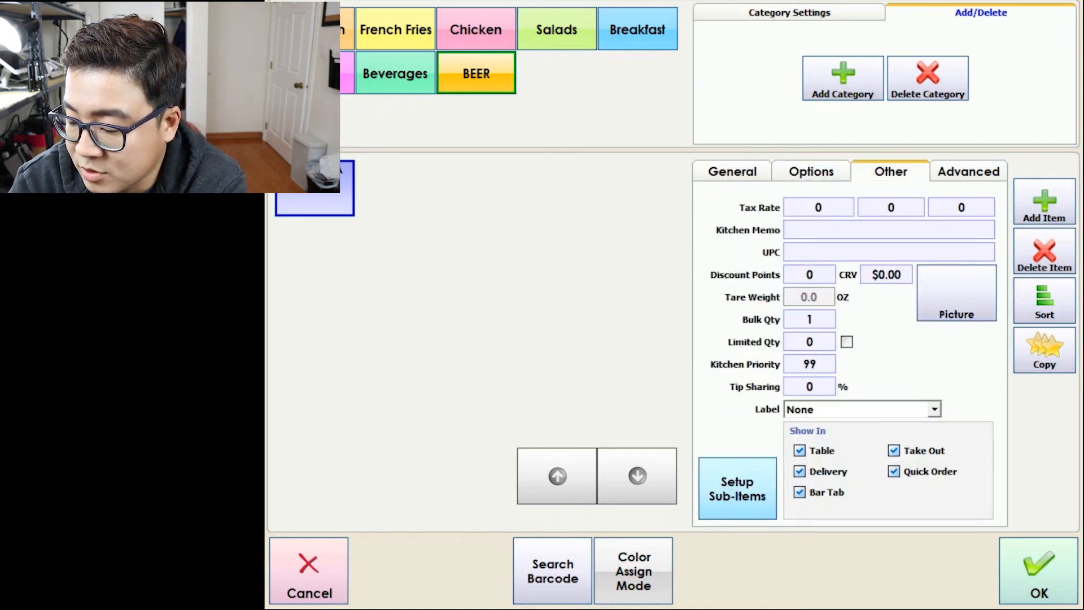
left_click(968, 171)
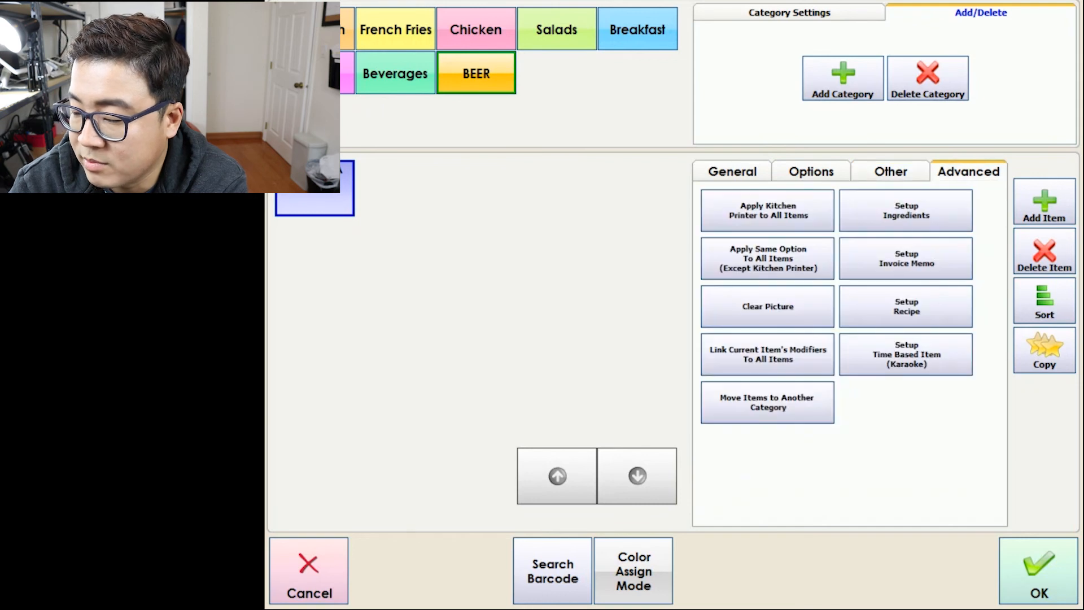
left_click(732, 171)
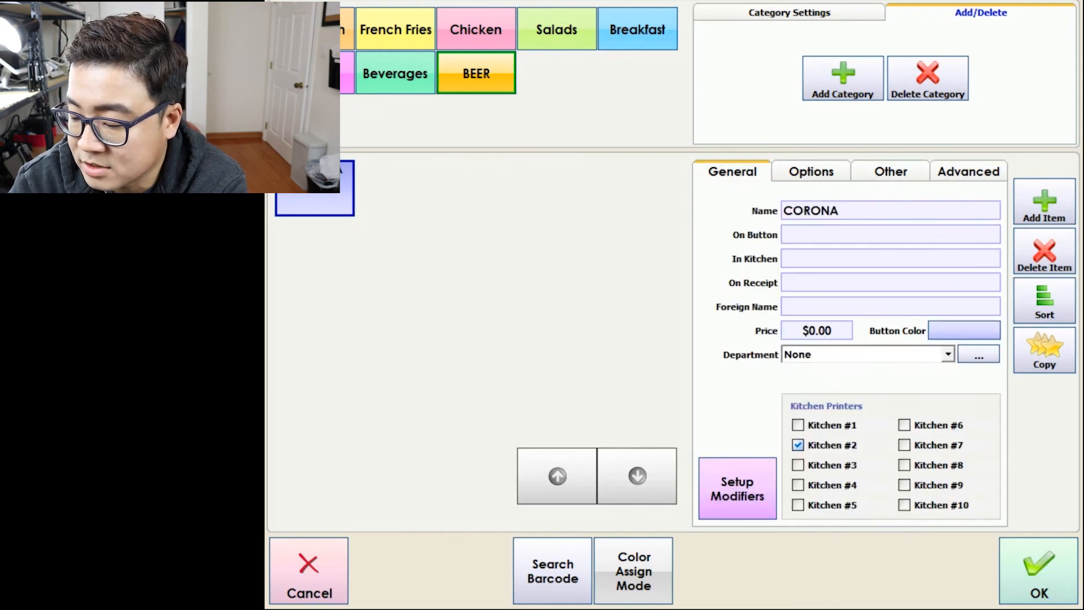
Price CORONA at $5.00 and duplicate the item.
left_click(817, 330)
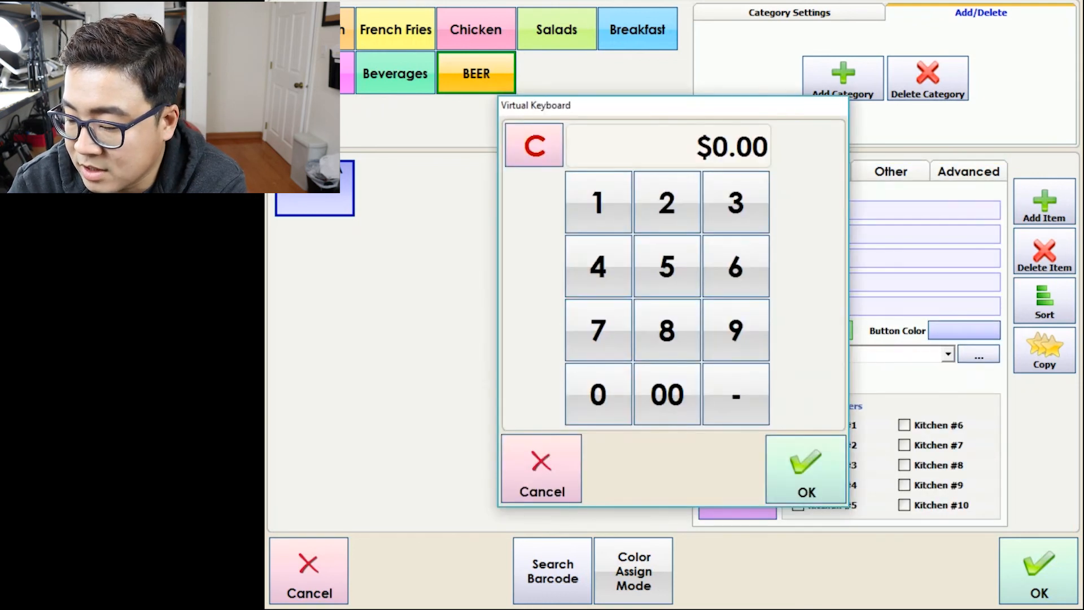
left_click(667, 266)
left_click(667, 394)
left_click(805, 469)
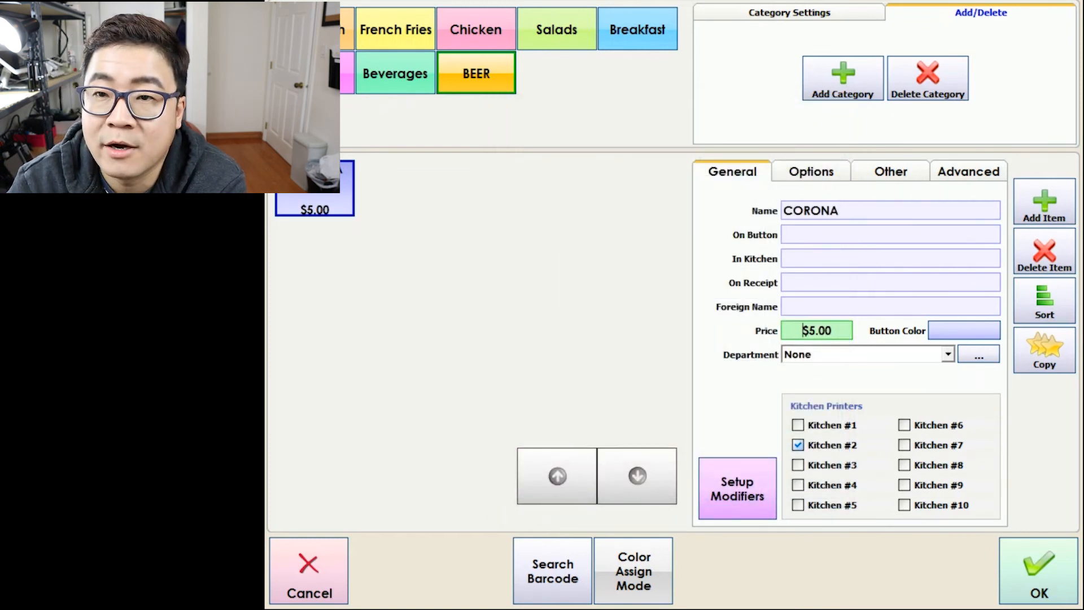
left_click(1044, 350)
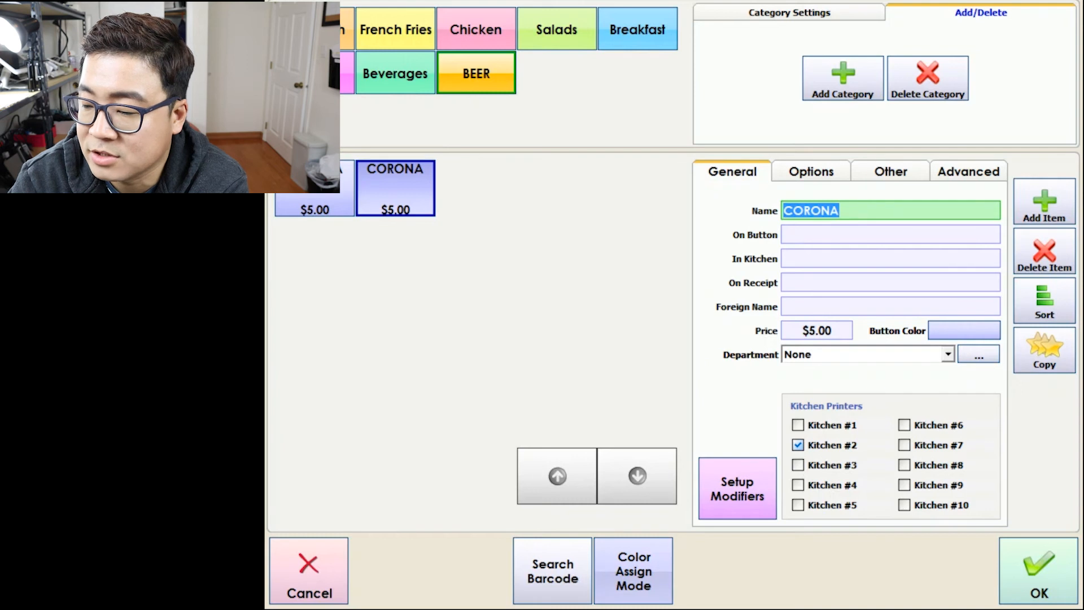
Rename the copied item AMSTEL and give it a green button colour.
type("AMSTEL")
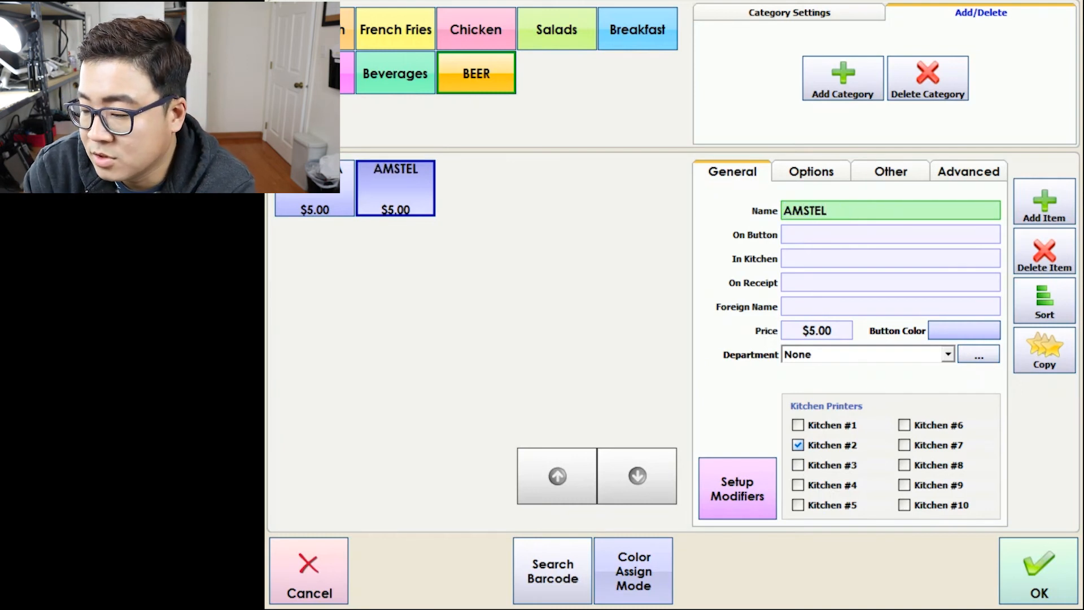
left_click(890, 307)
left_click(963, 330)
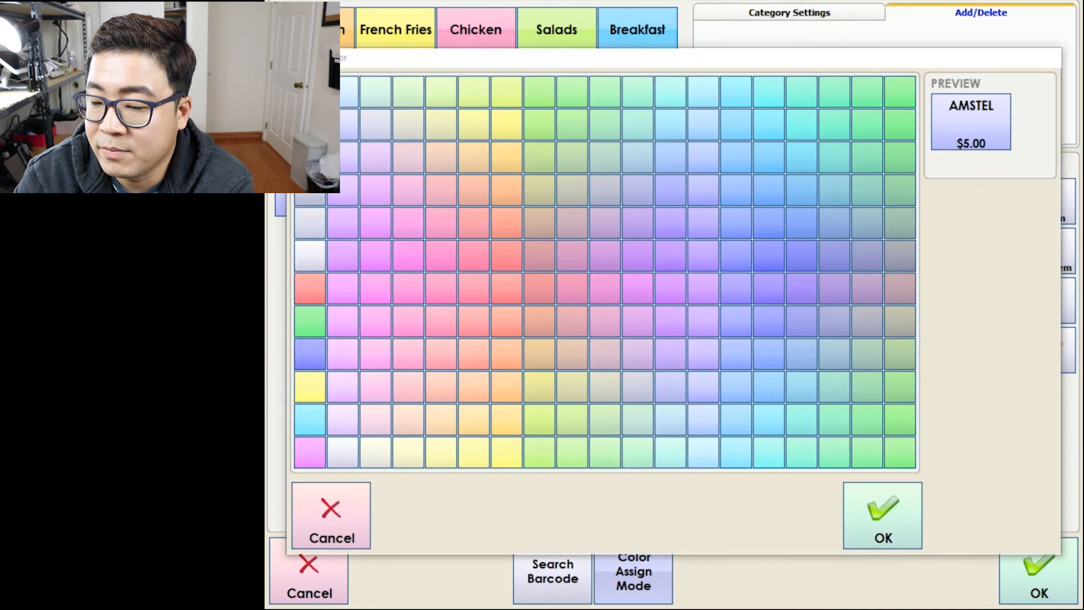
left_click(539, 419)
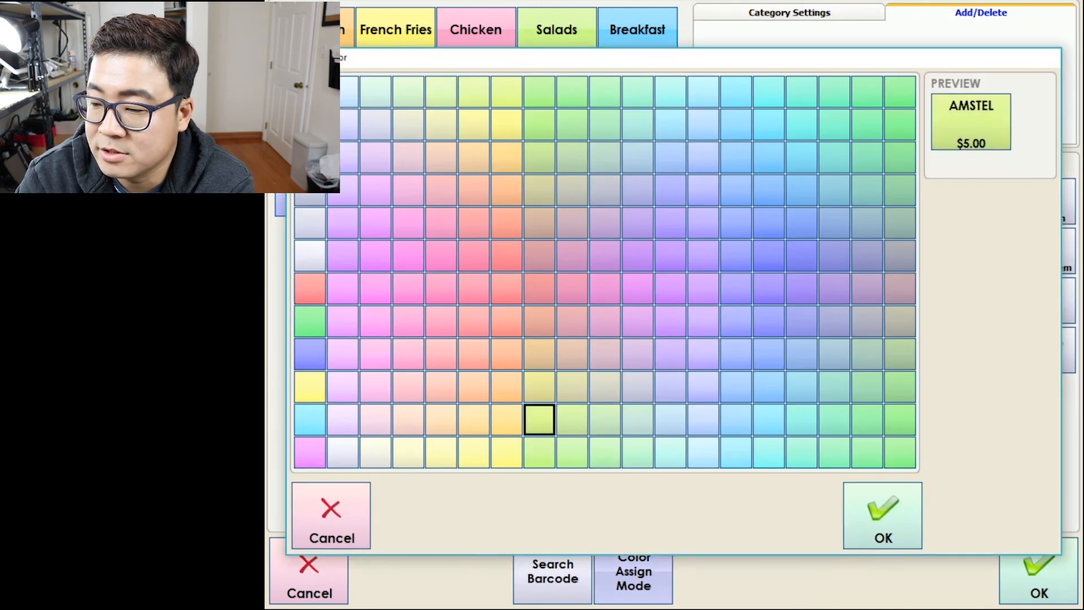
left_click(883, 515)
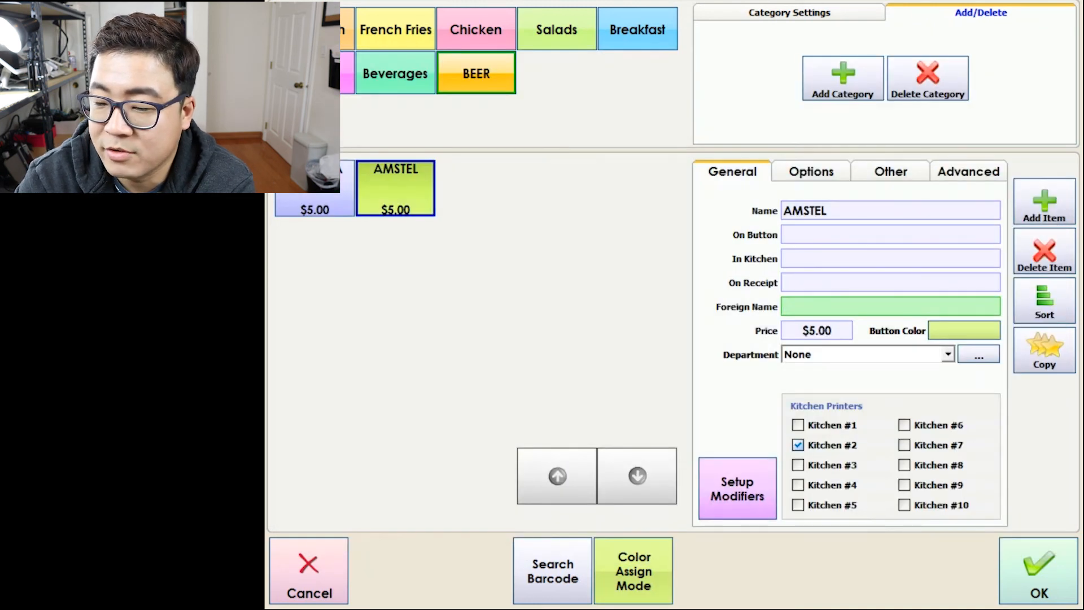
Give CORONA a yellow button colour and save the menu changes.
left_click(475, 74)
left_click(978, 355)
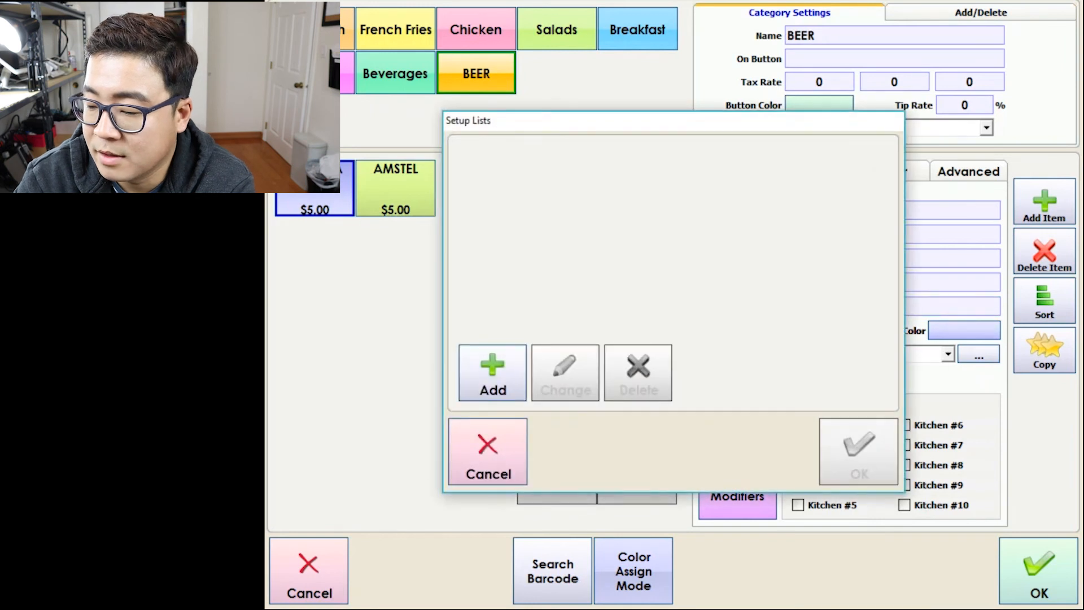
left_click(488, 452)
left_click(943, 328)
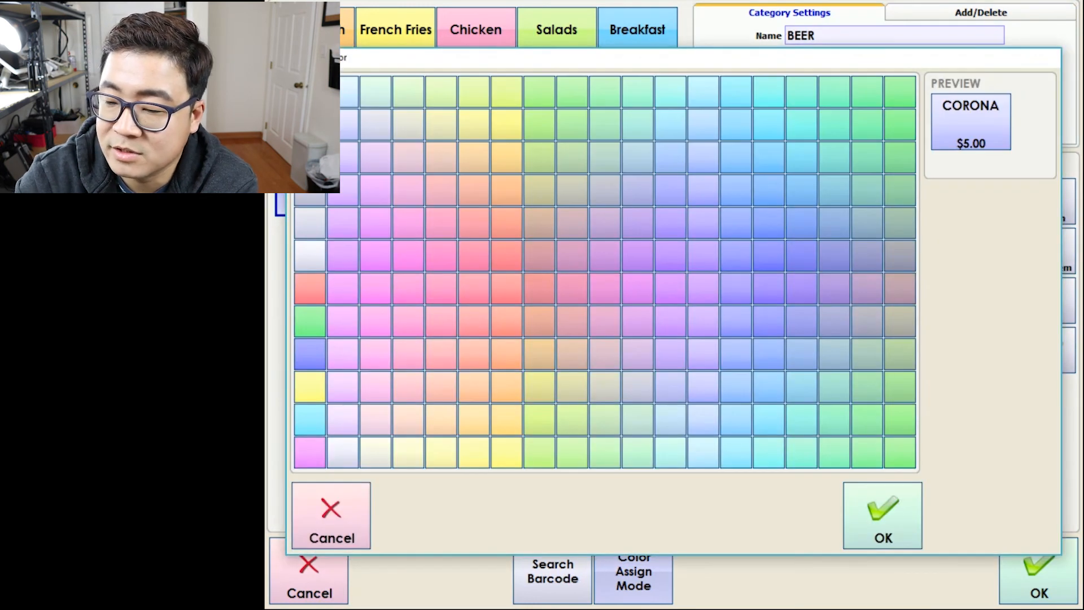
left_click(473, 124)
left_click(882, 515)
left_click(1038, 570)
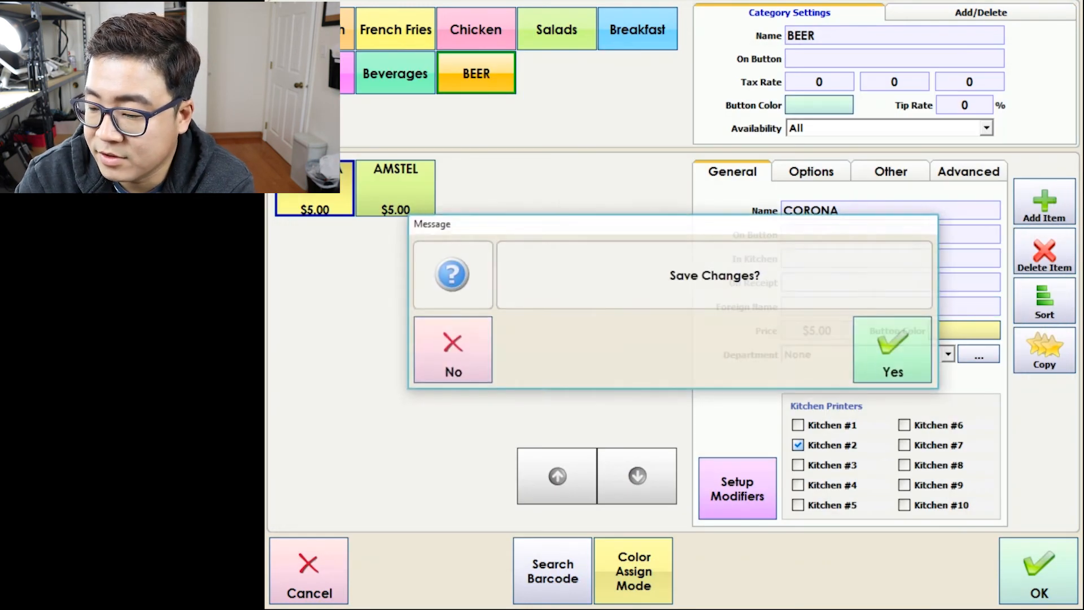
left_click(892, 350)
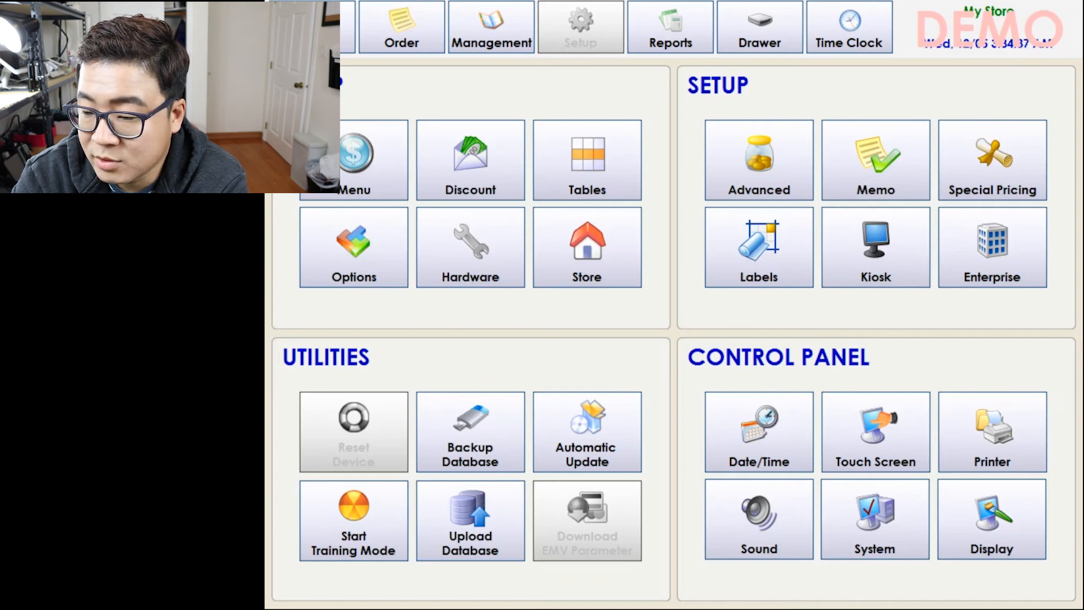
left_click(587, 160)
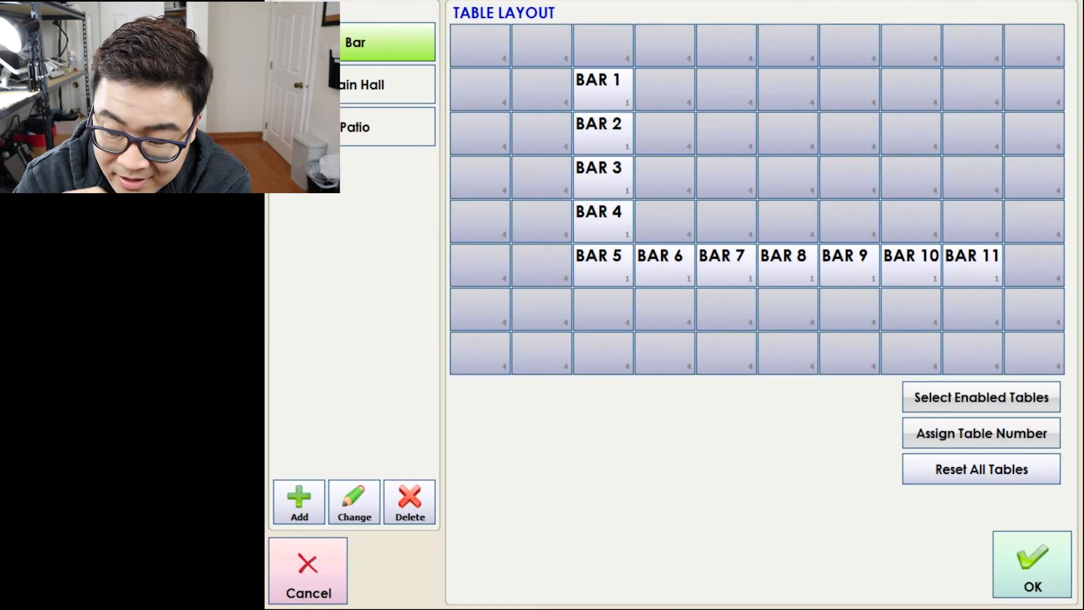
left_click(361, 85)
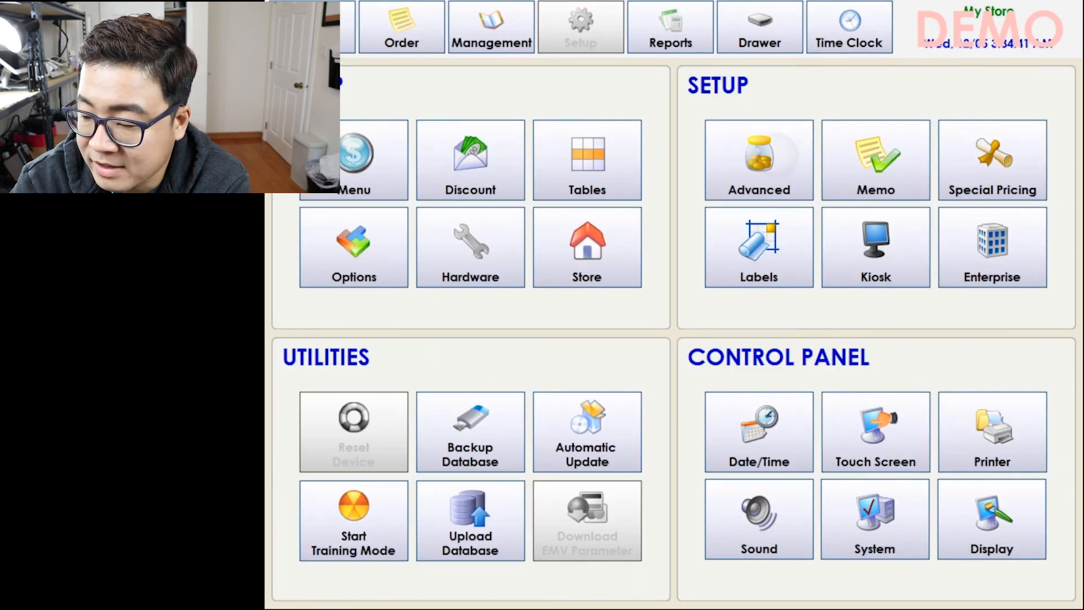
left_click(780, 141)
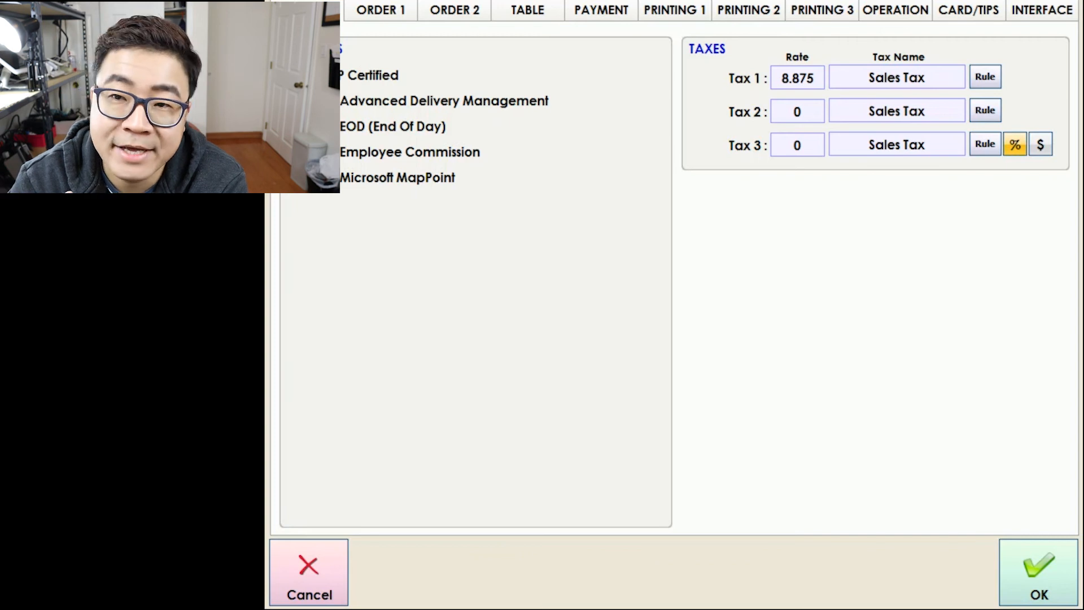
left_click(1038, 572)
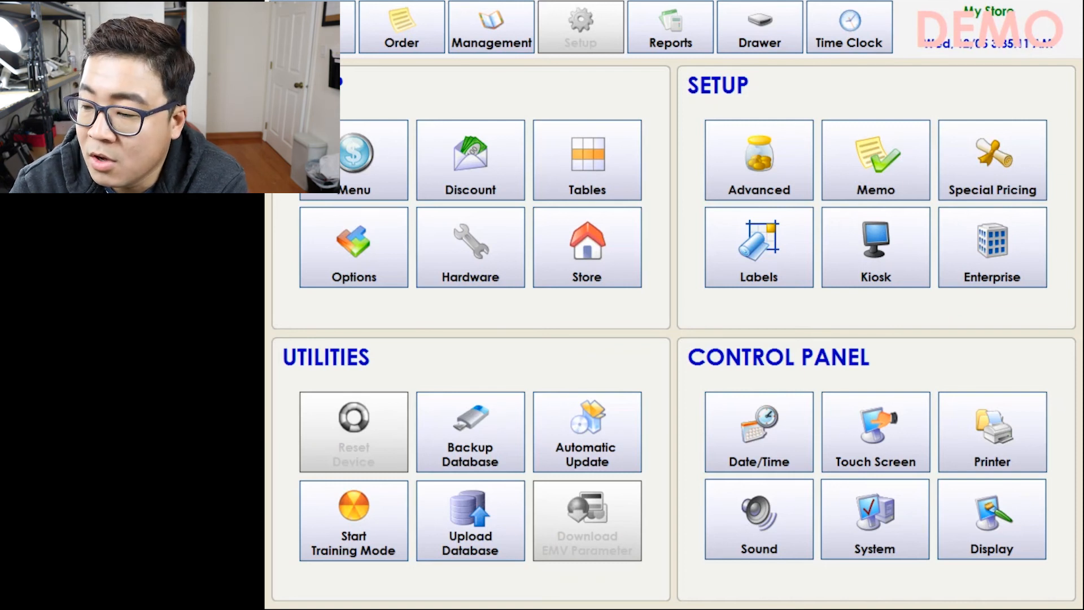
Create a new $3.00 special price for the Quarter Pounder with Cheese.
left_click(992, 161)
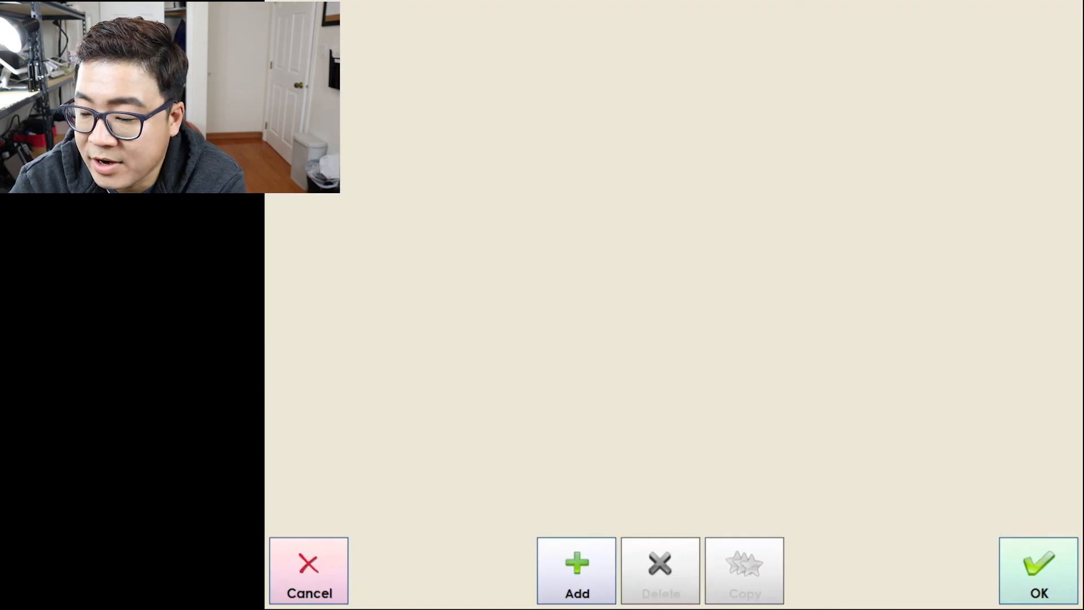
left_click(577, 571)
left_click(1024, 254)
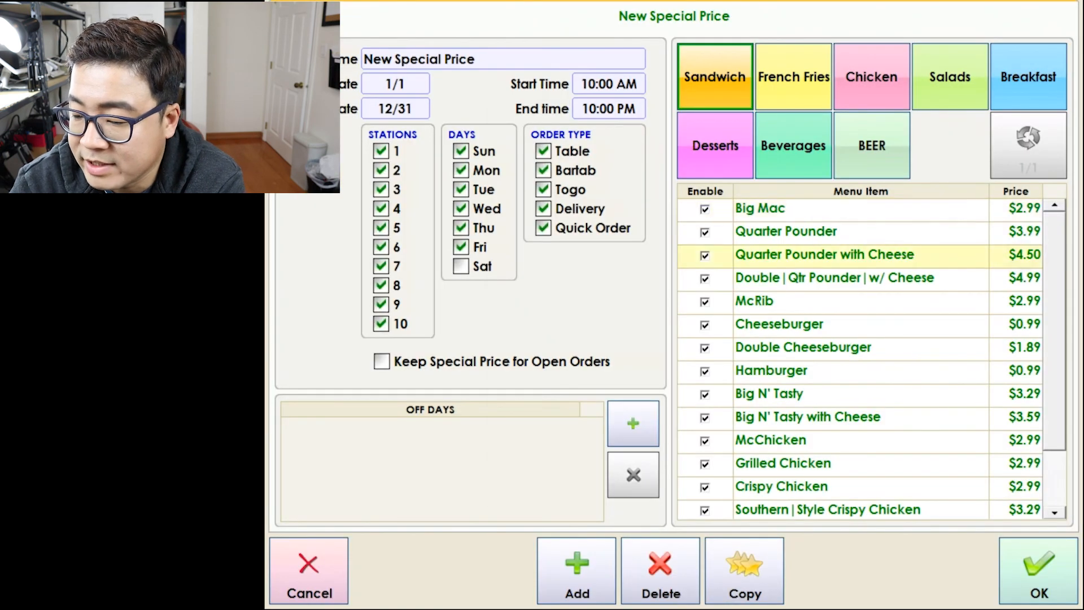
left_click(736, 202)
left_click(667, 394)
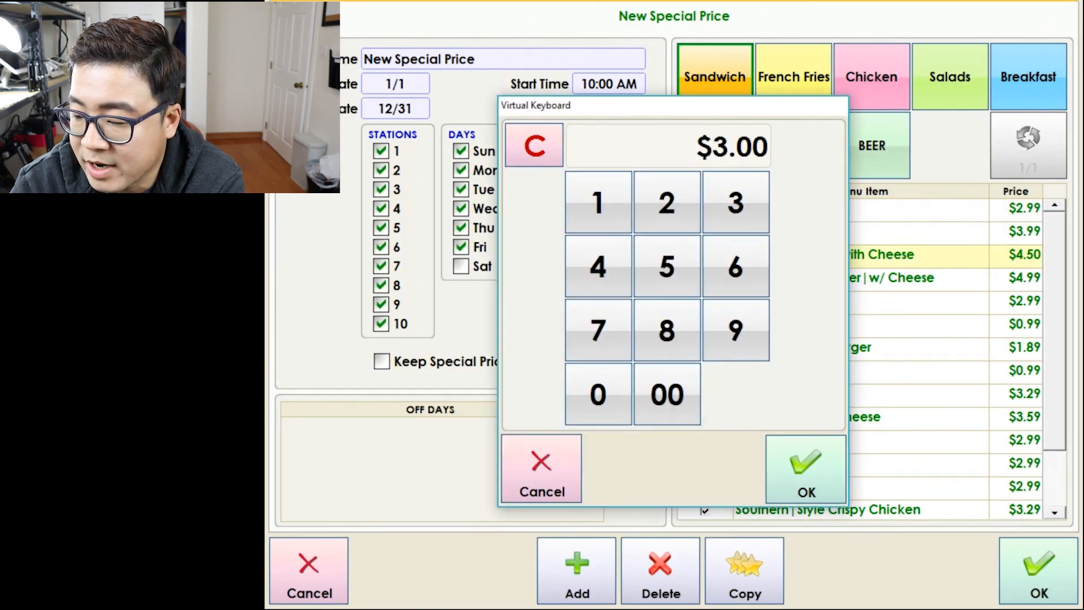
left_click(806, 469)
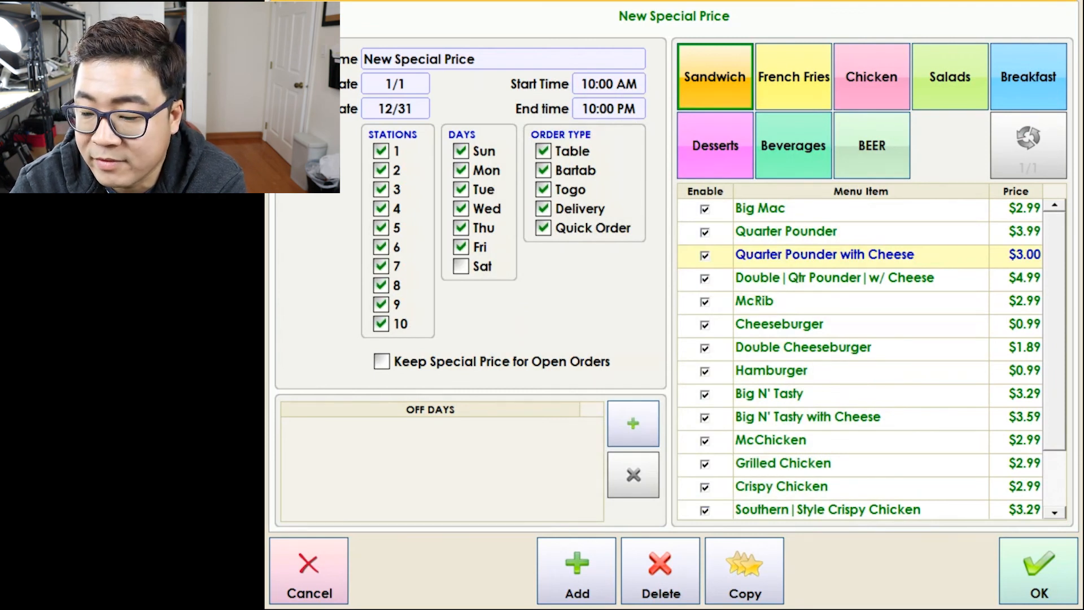
Cancel the added off day and discard the new special price.
left_click(632, 423)
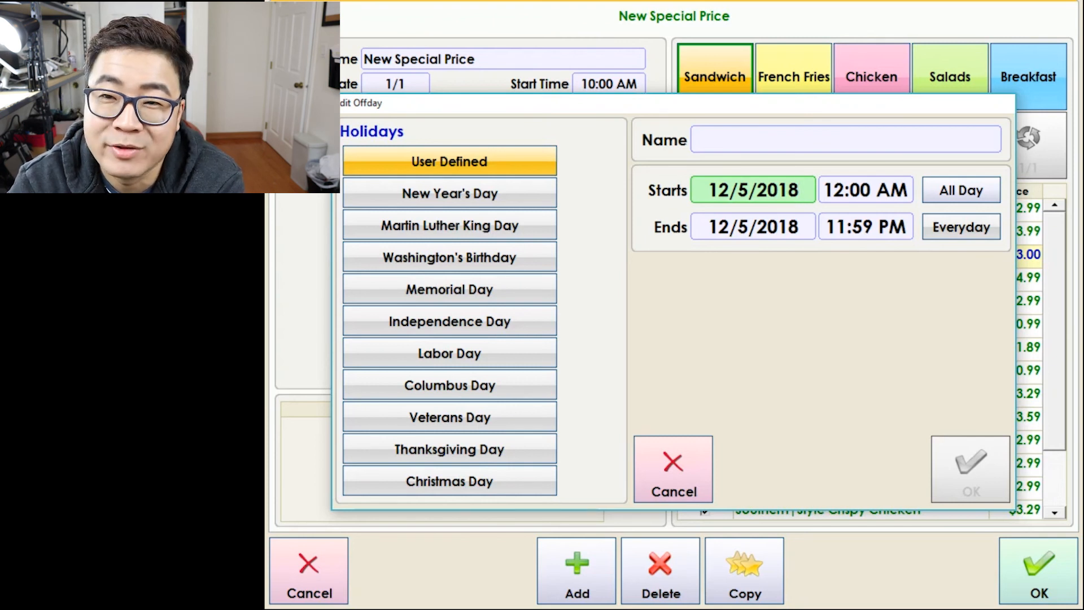
key("Escape")
left_click(893, 350)
left_click(308, 571)
left_click(894, 350)
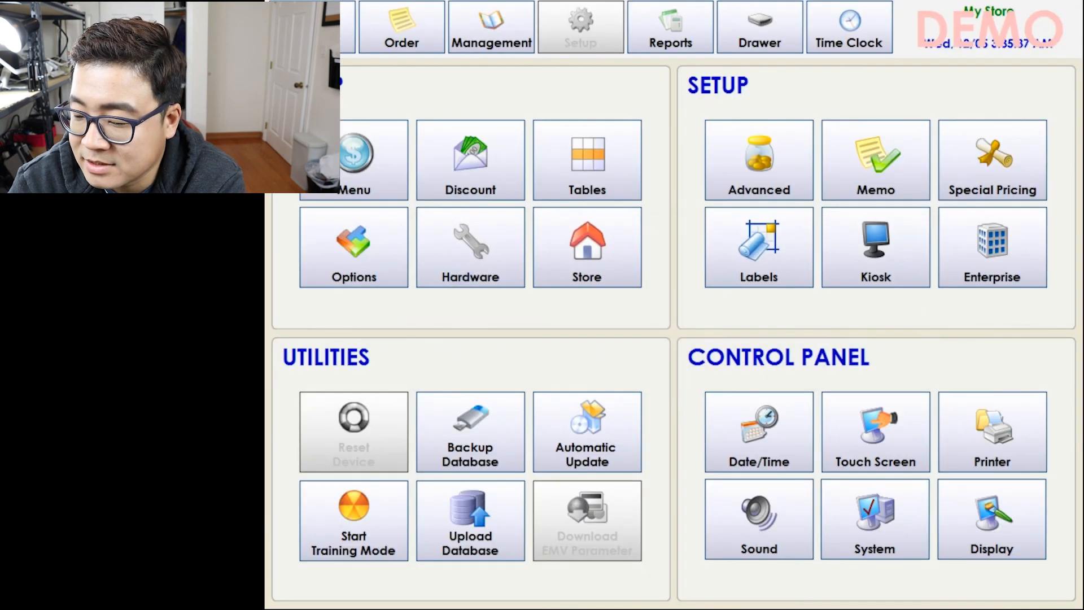
Open the labels setup and cancel the label design without saving changes.
left_click(759, 247)
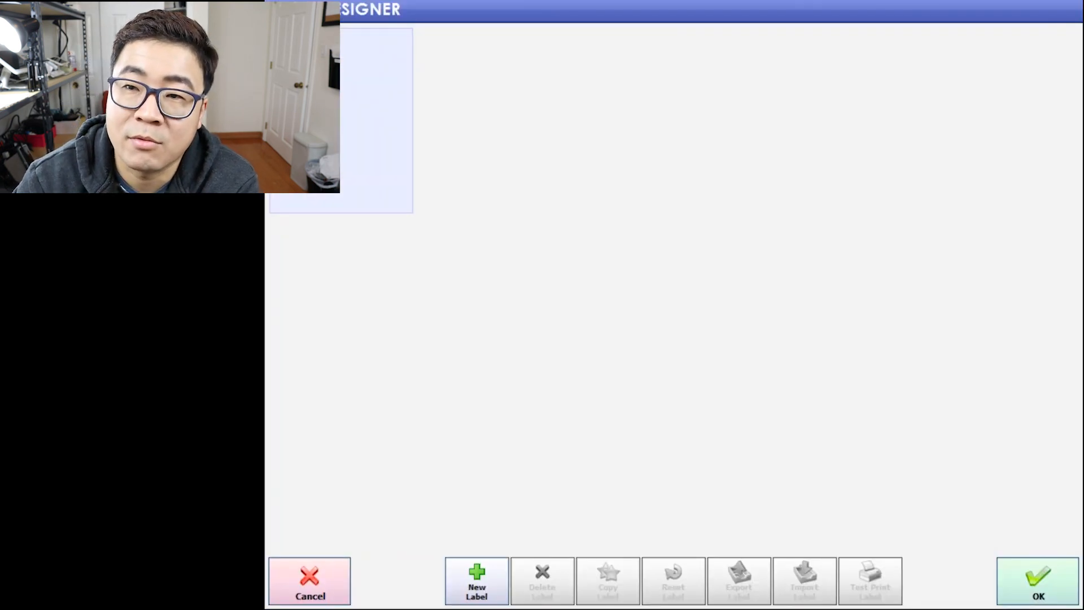
left_click(309, 580)
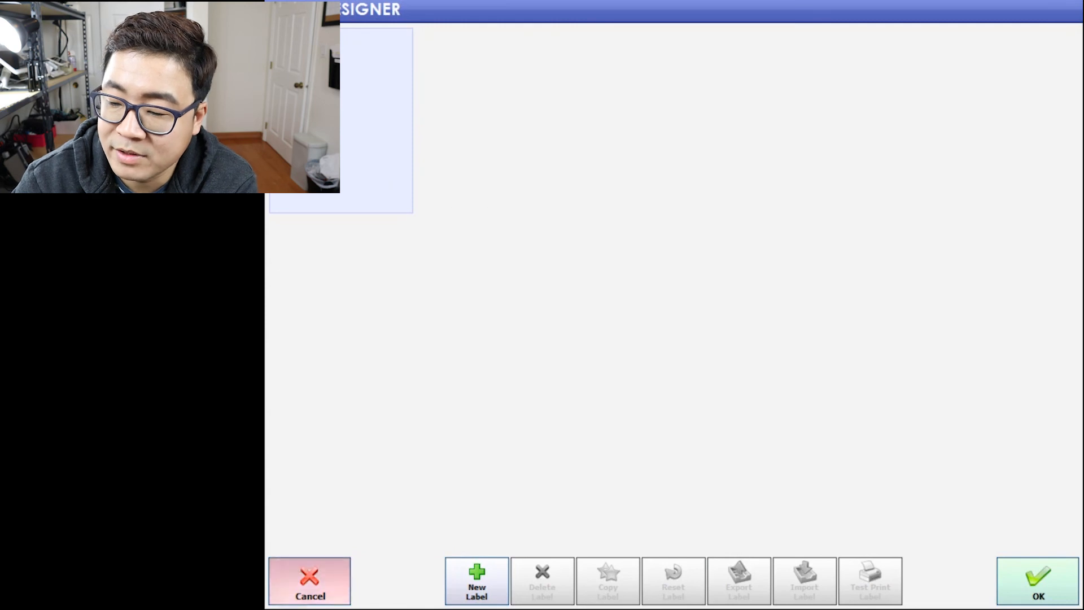
left_click(893, 350)
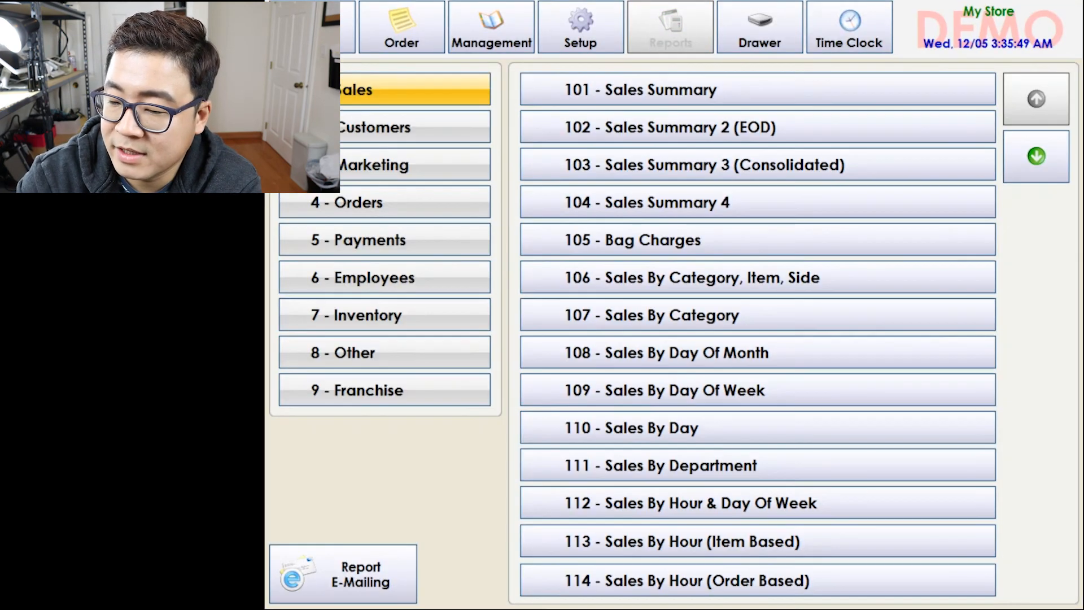
left_click(849, 27)
left_click(545, 525)
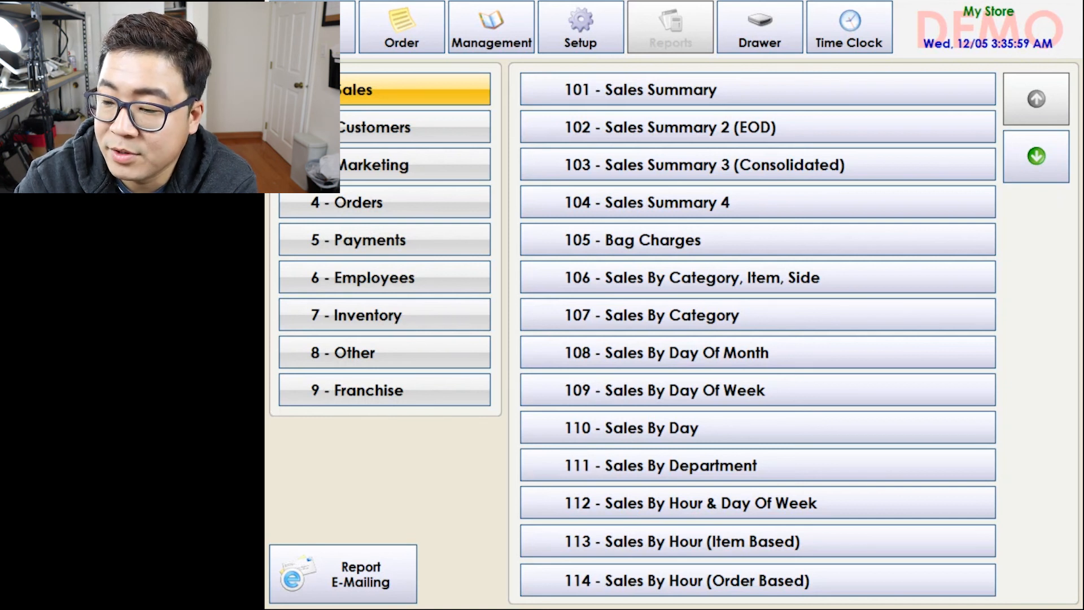
left_click(757, 89)
left_click(590, 353)
left_click(713, 430)
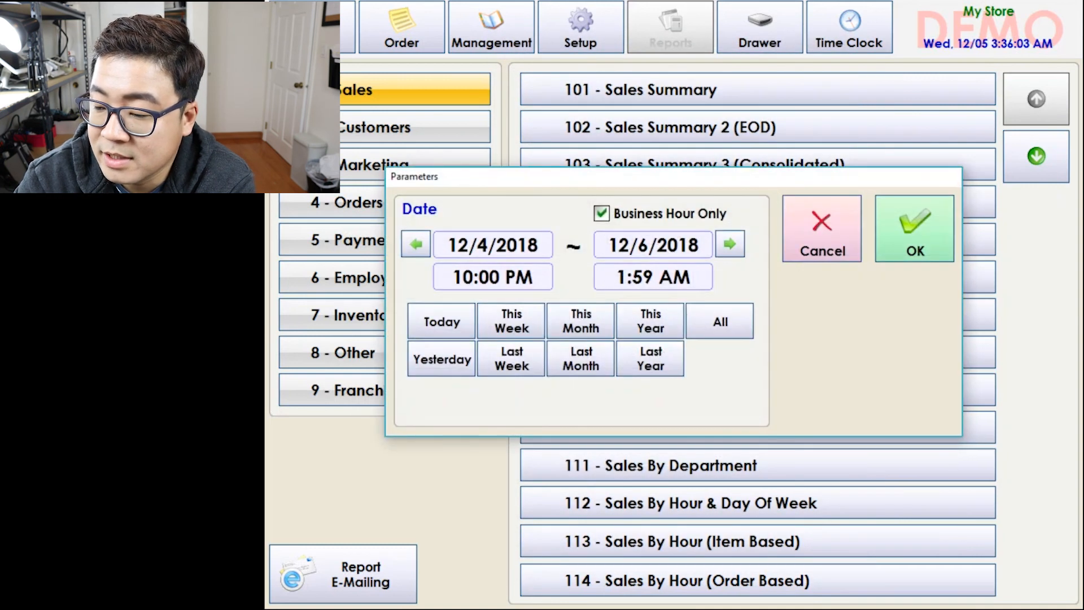
left_click(925, 229)
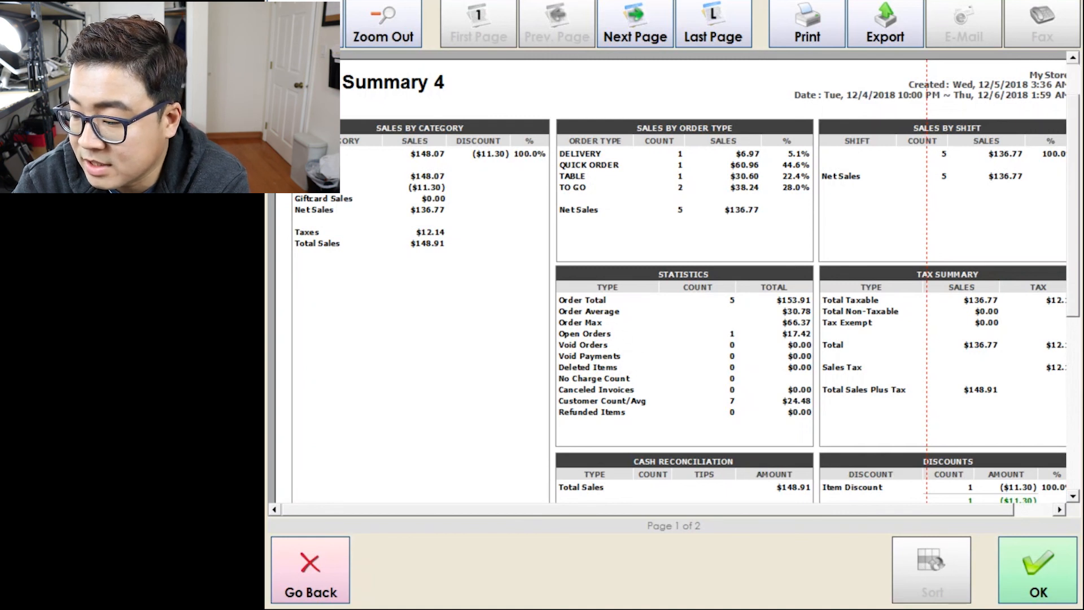
scroll(670, 281, "down", 5)
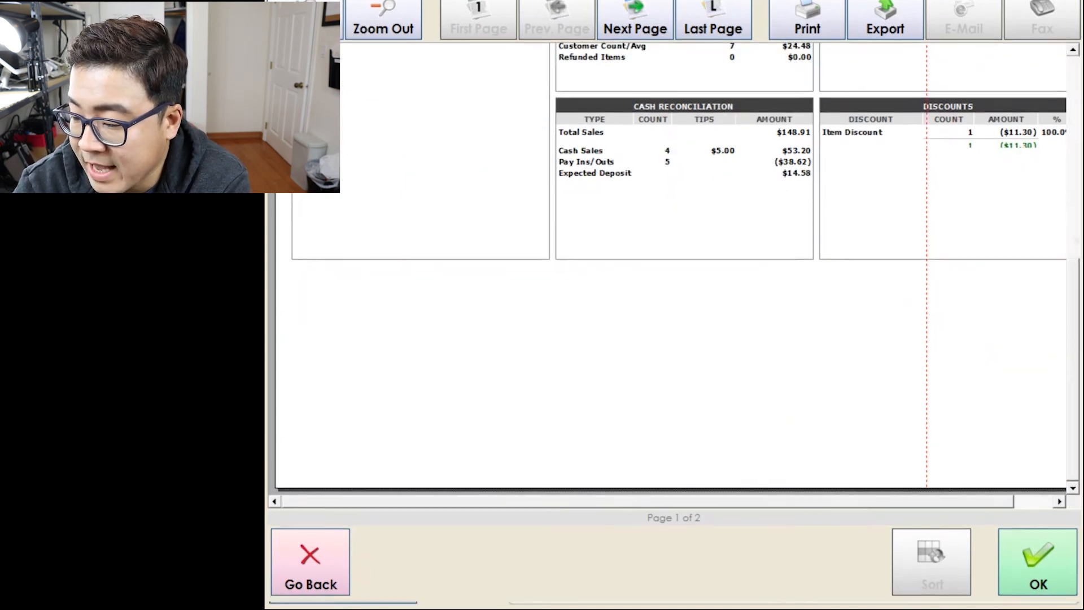
scroll(671, 281, "up", 5)
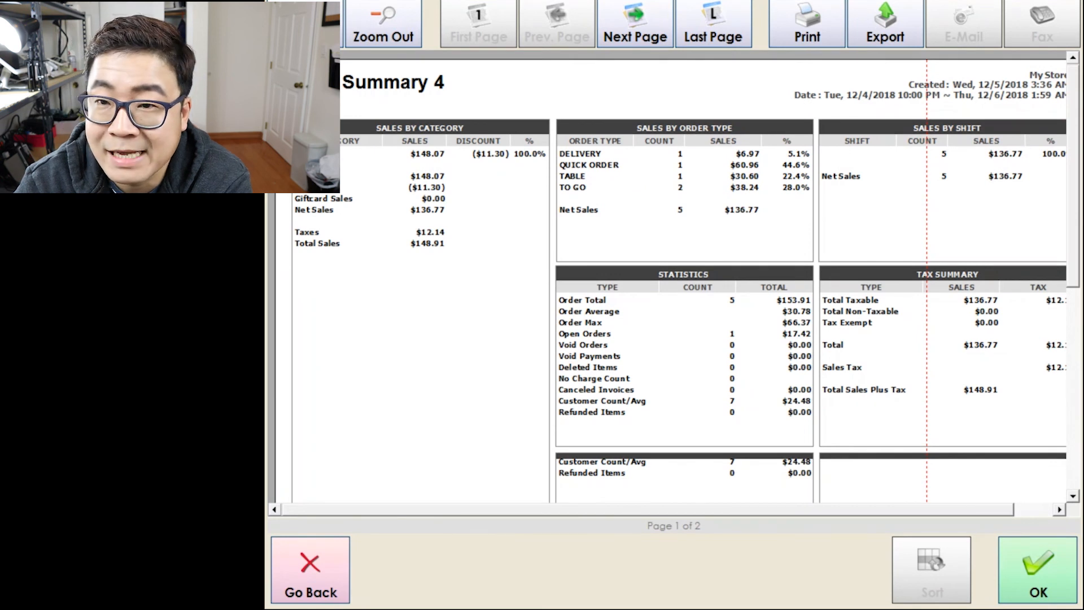
scroll(671, 281, "down", 5)
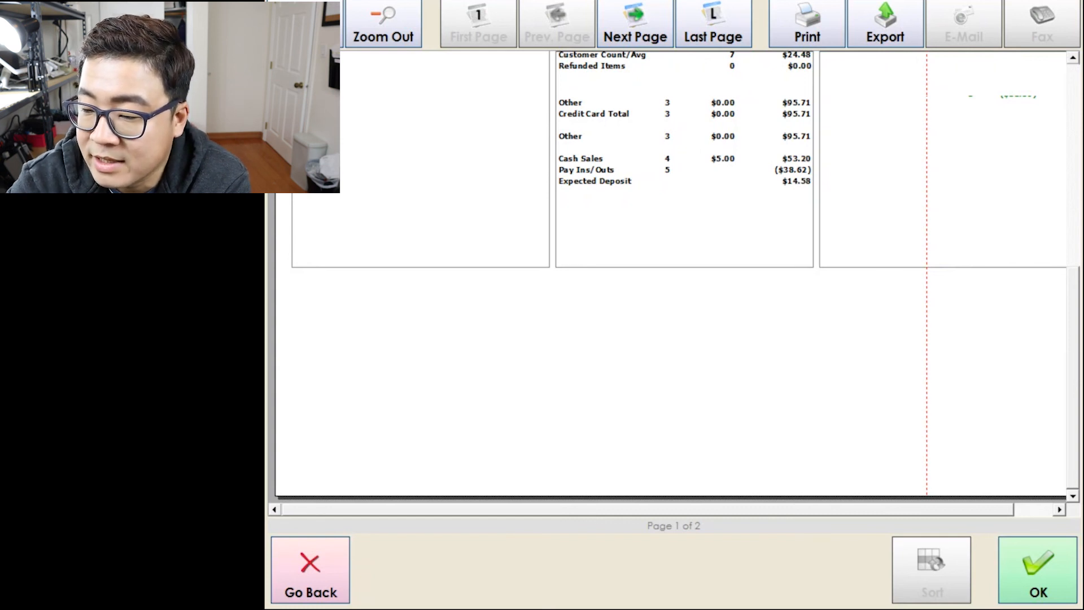
left_click(635, 24)
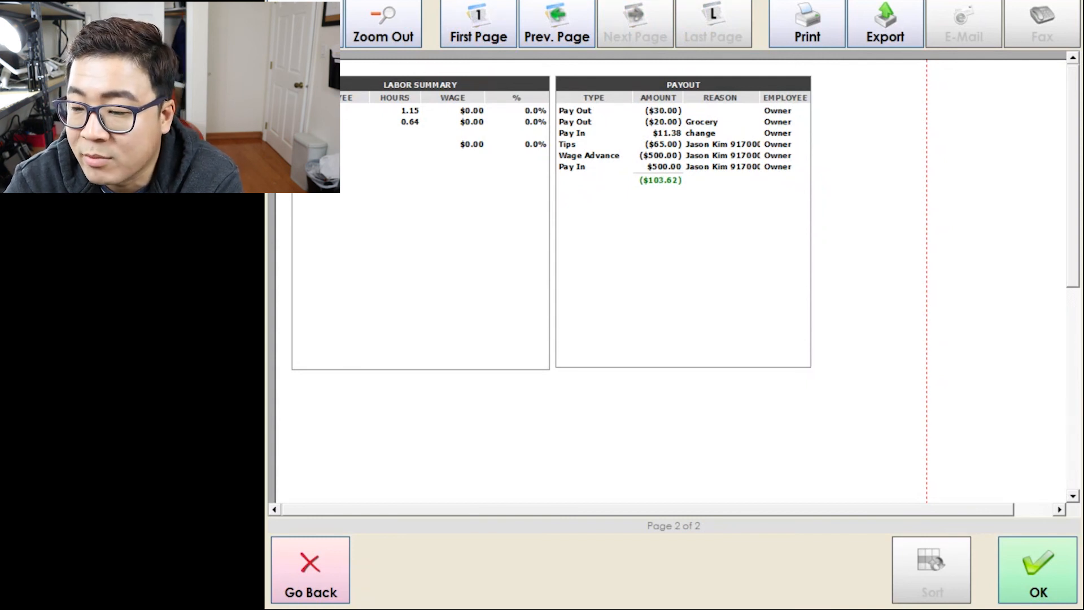
left_click(556, 24)
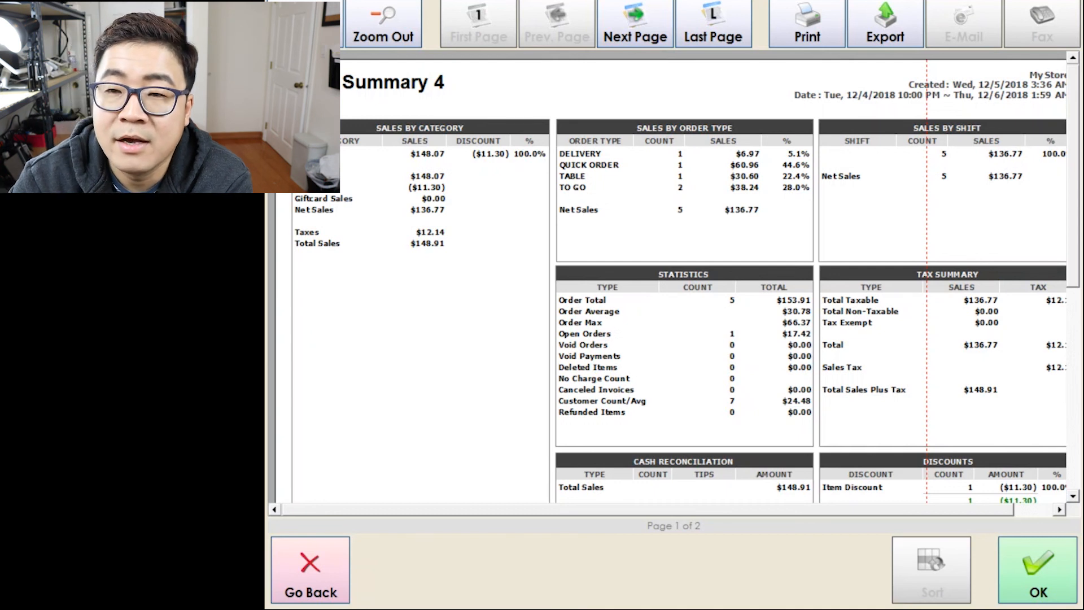
left_click(1044, 557)
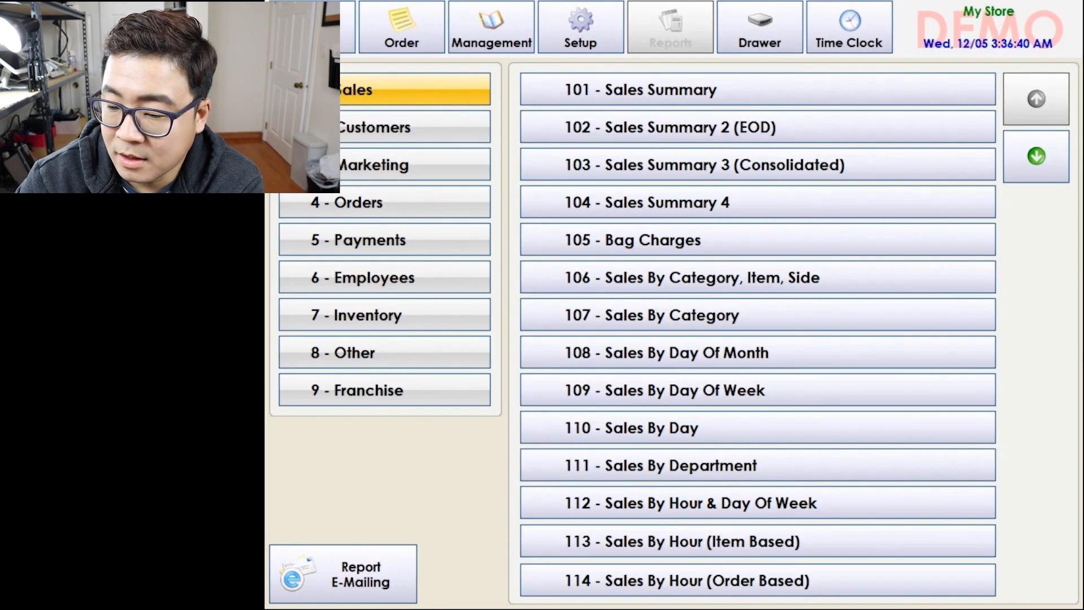
Run the 612 - Labor Summary report for the default dates, then close it.
left_click(385, 277)
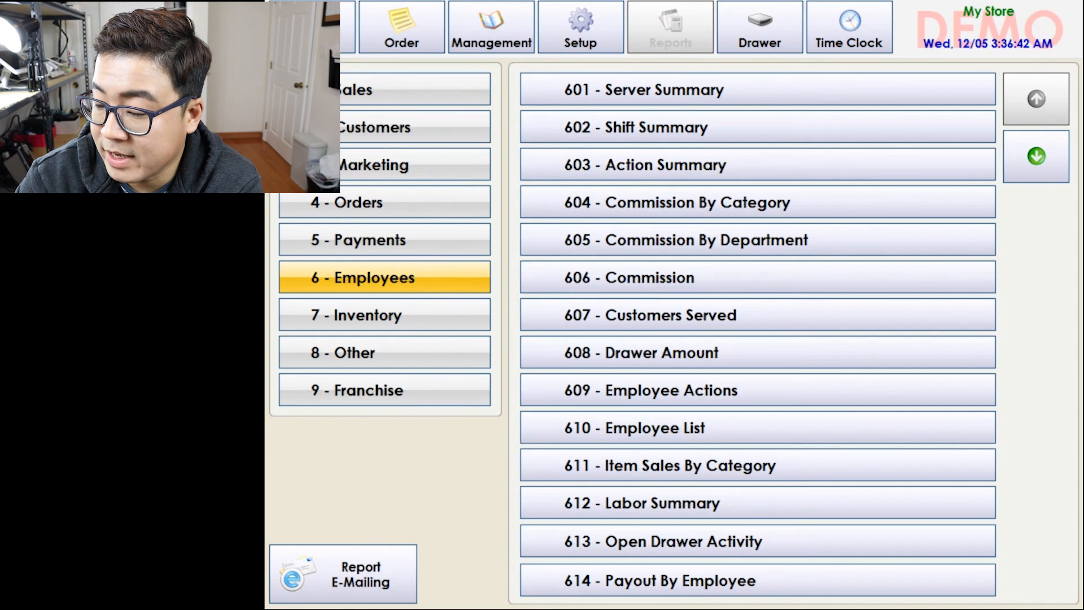
left_click(641, 502)
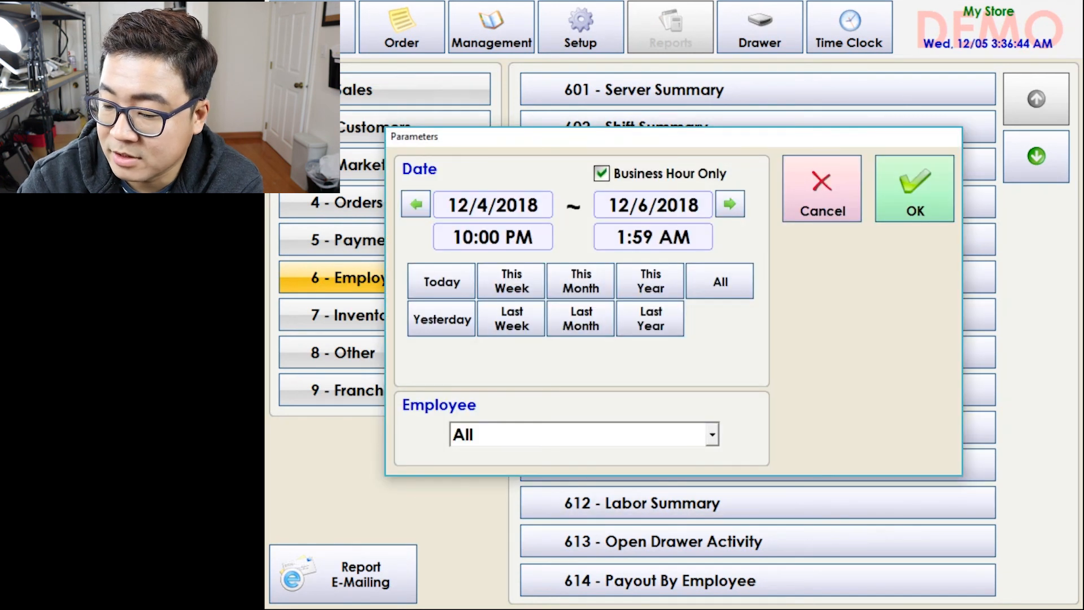
left_click(915, 192)
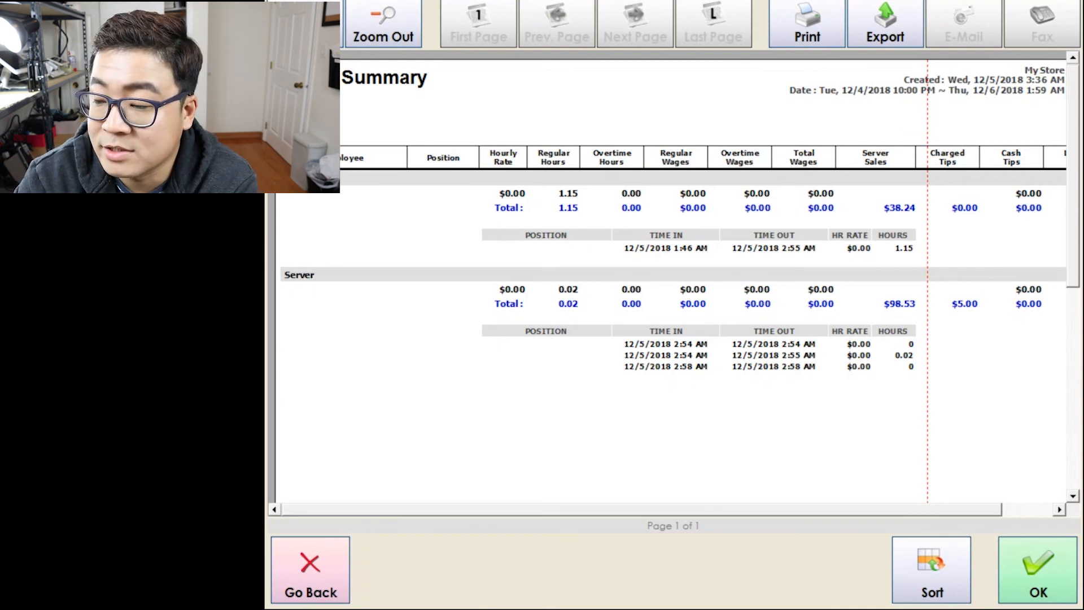
left_click(1049, 566)
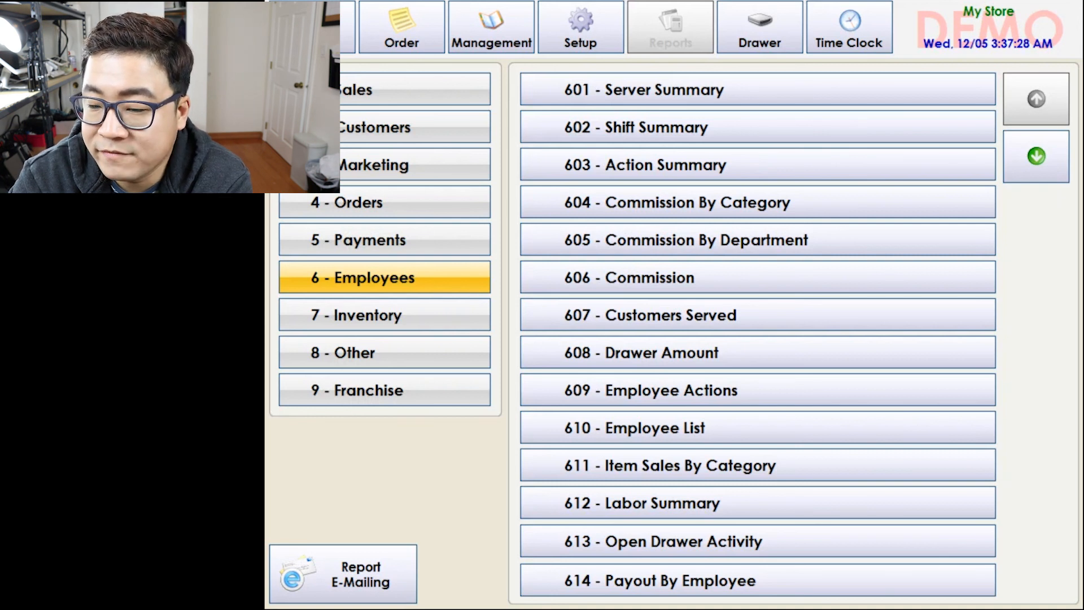
Browse Payments and Customers reports, view 601 - Server Summary, then open Report E-Mailing.
left_click(385, 240)
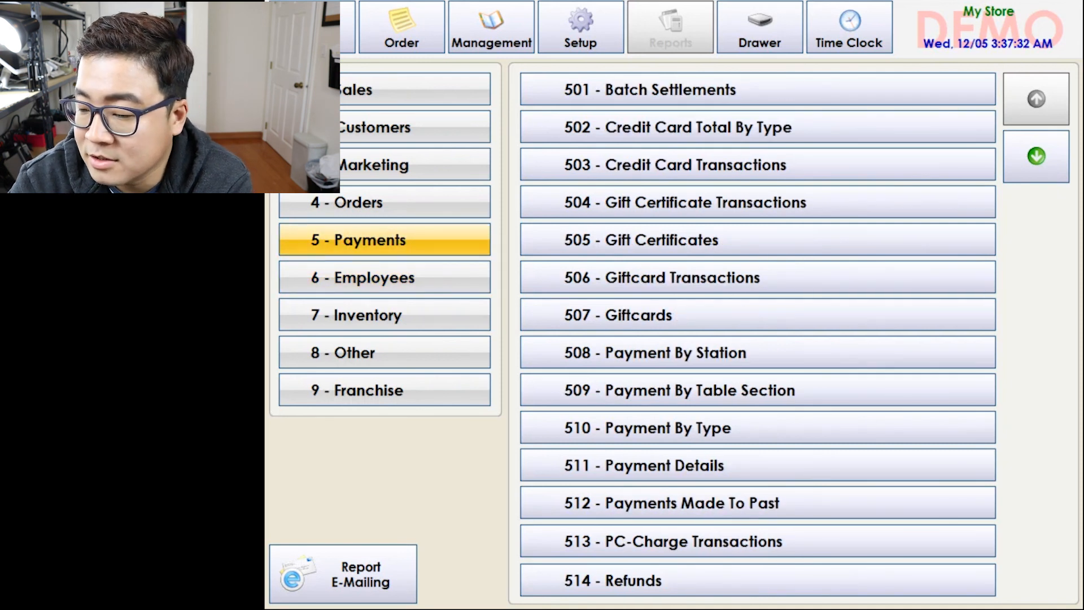
left_click(384, 127)
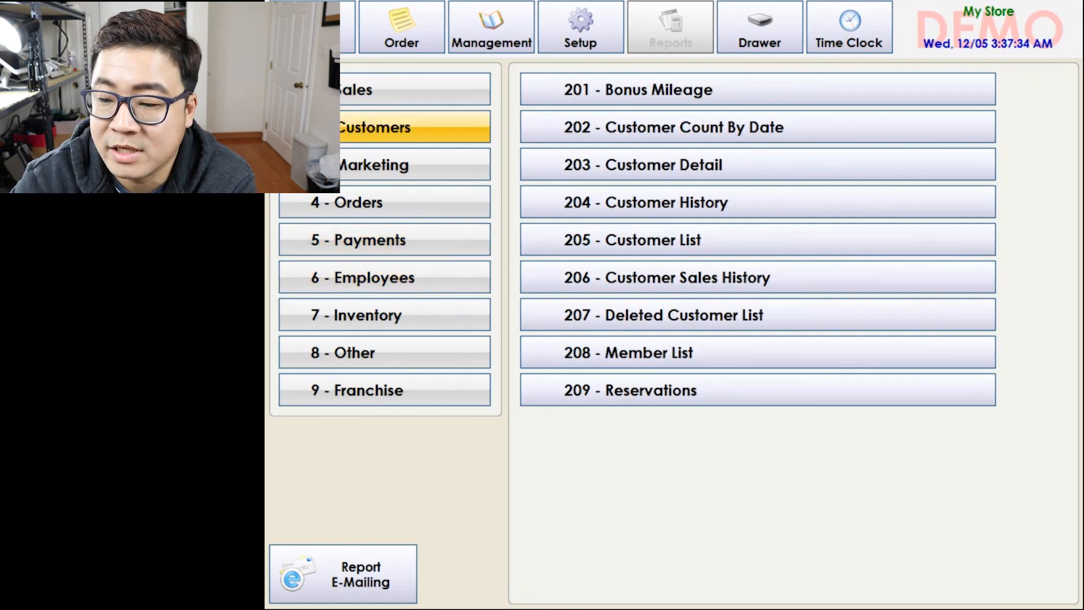
left_click(384, 277)
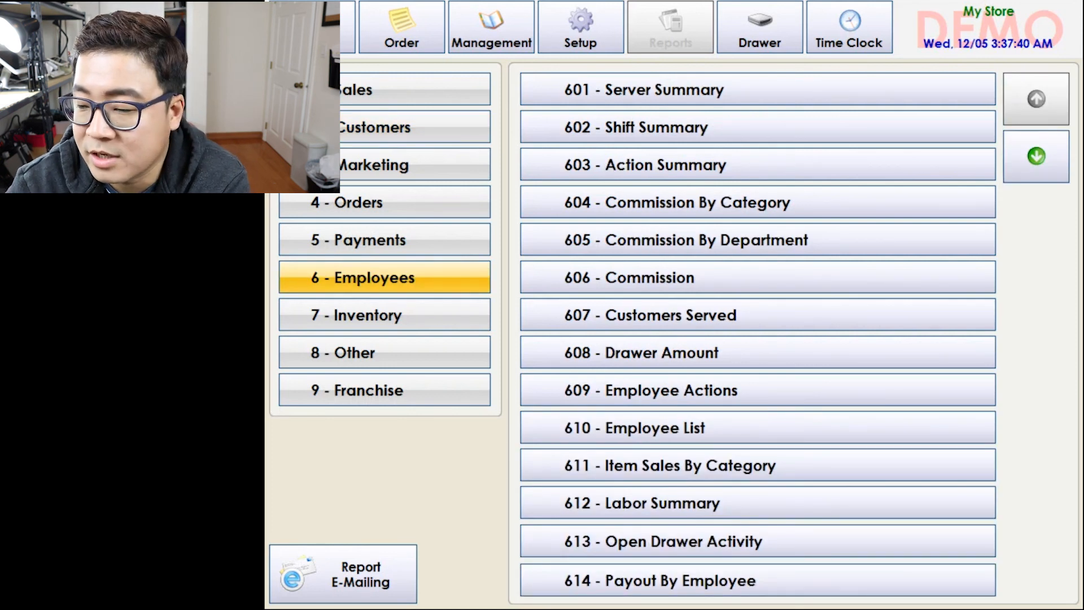
left_click(644, 89)
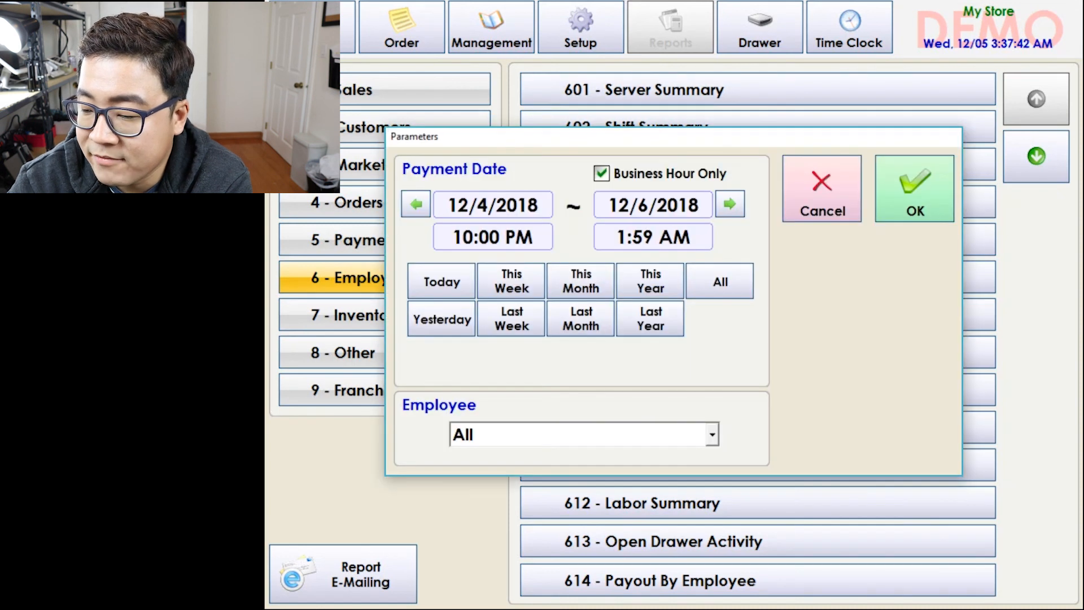
left_click(909, 189)
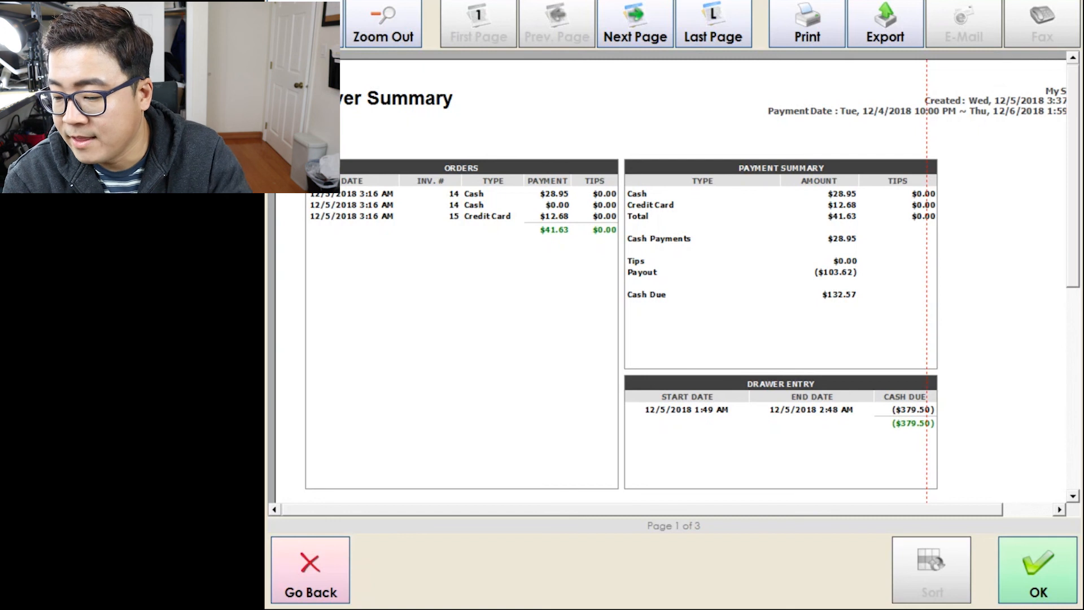
left_click(1053, 573)
left_click(343, 574)
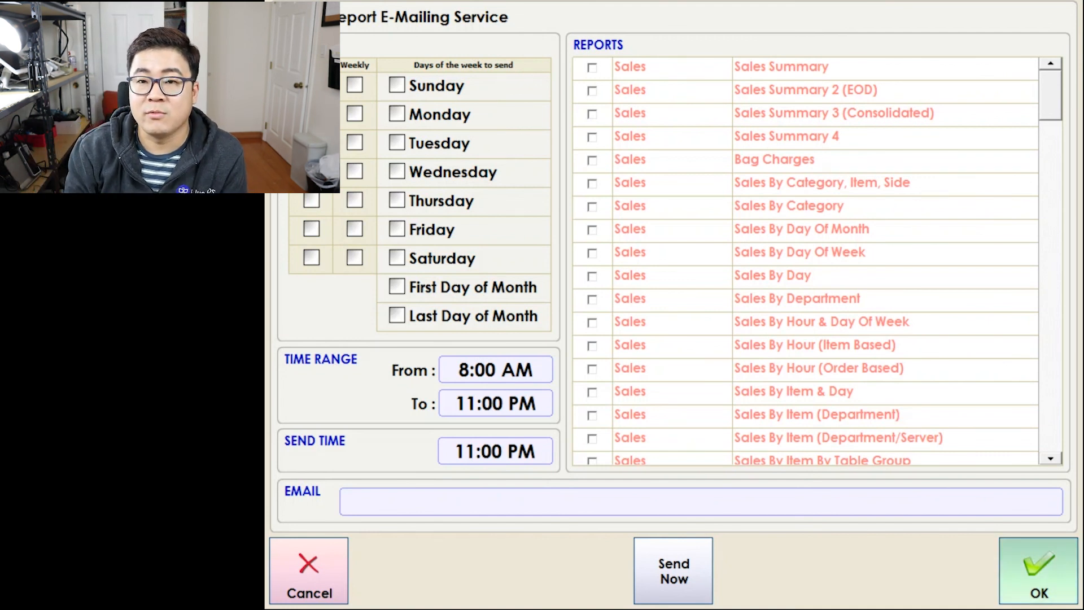
Cancel the Report E-Mailing Service settings without changes.
left_click(308, 571)
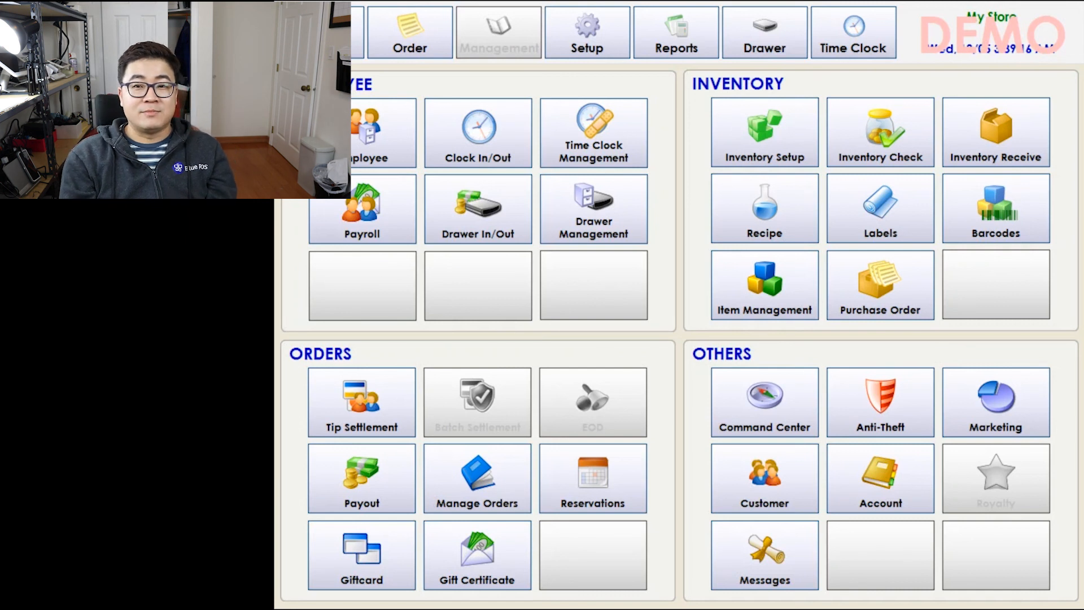
Close the customer Account screen and return to the My Store home screen.
left_click(880, 477)
left_click(1042, 571)
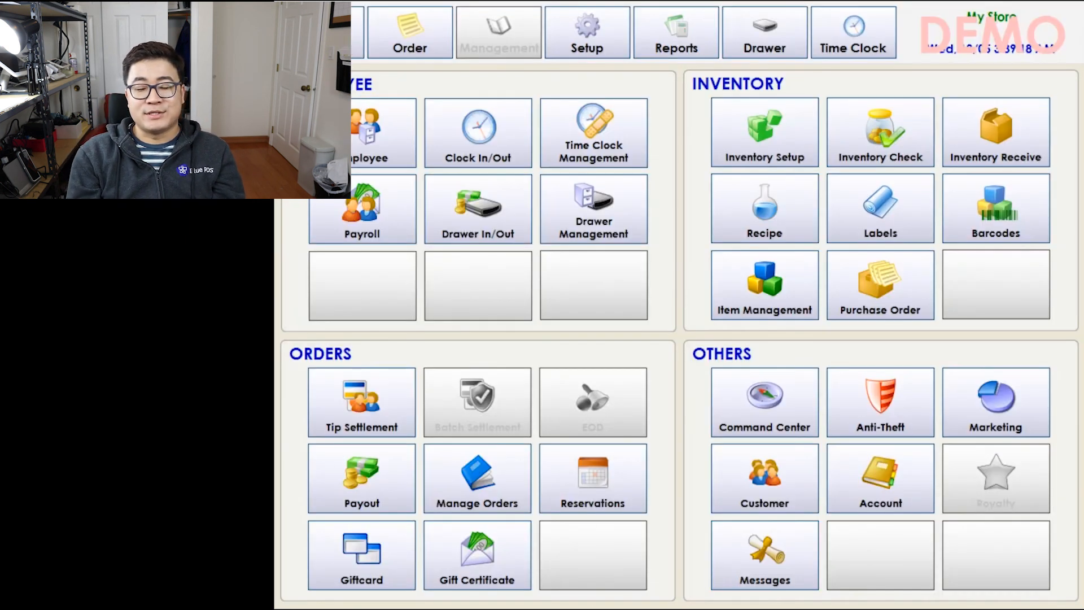
left_click(320, 32)
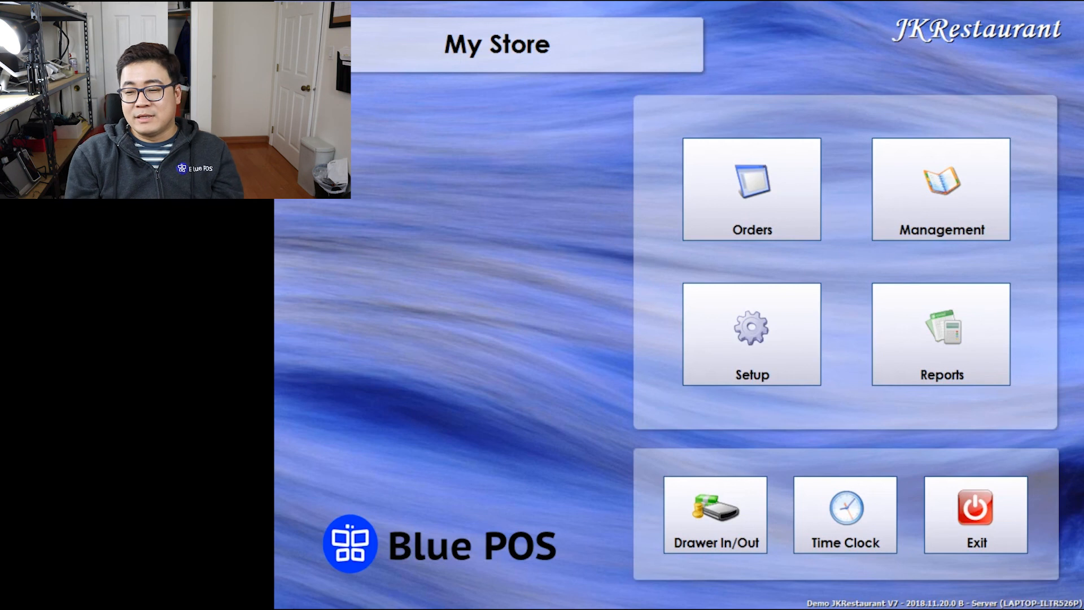